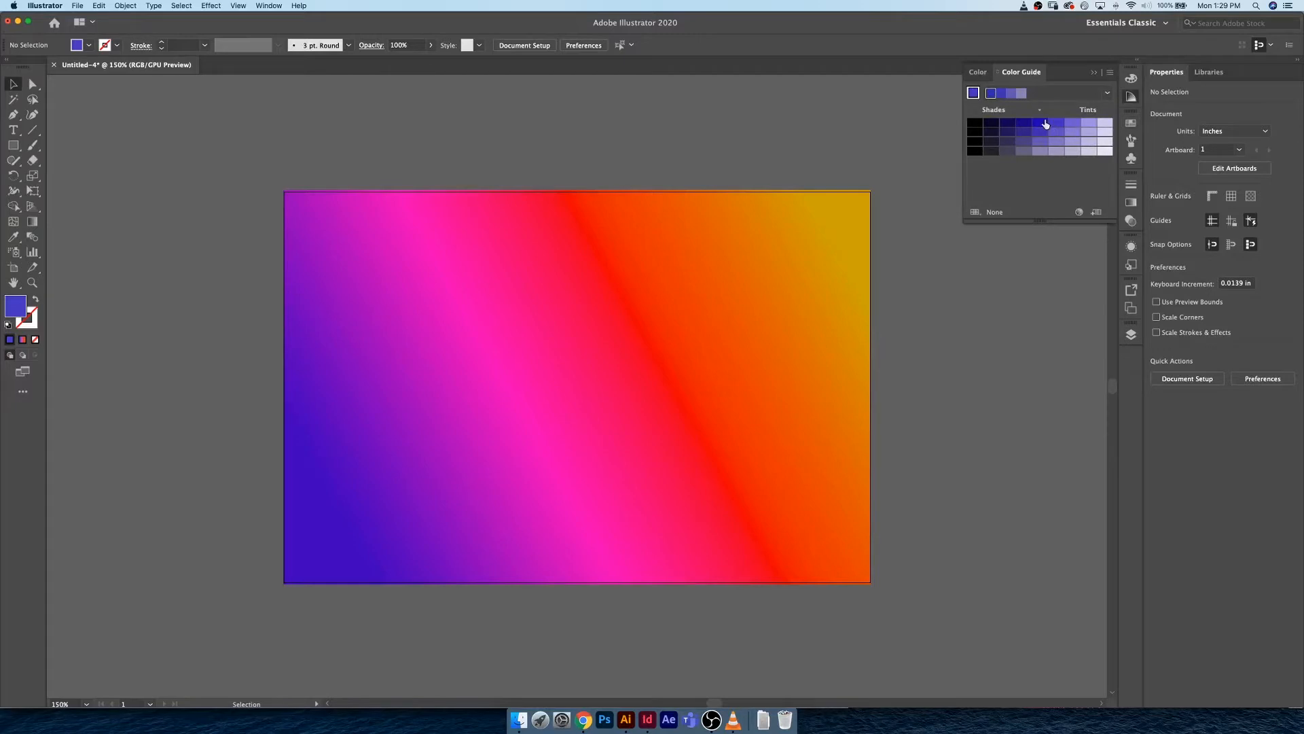
Remove the pink and red middle colour stops from the background rectangle's gradient, leaving blue and yellow
{"action": "left_click", "coordinate": [1131, 125]}
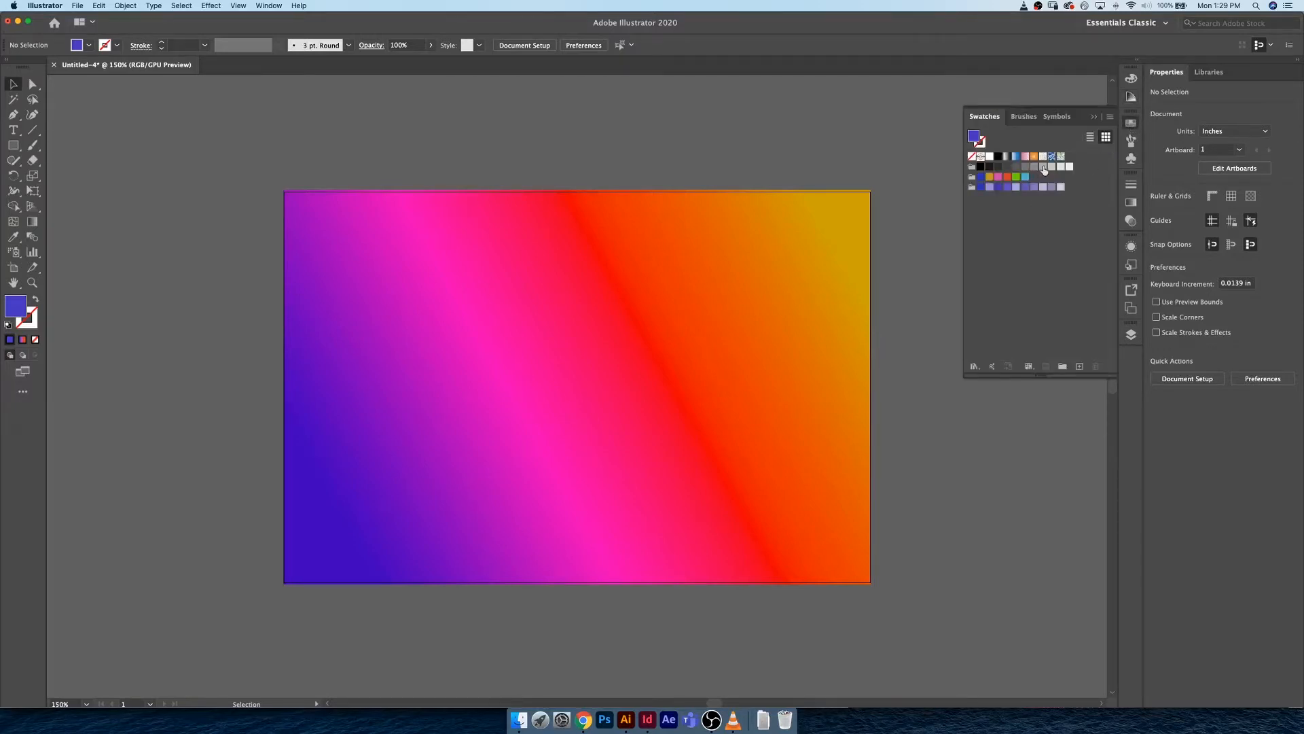
{"action": "left_click", "coordinate": [779, 234]}
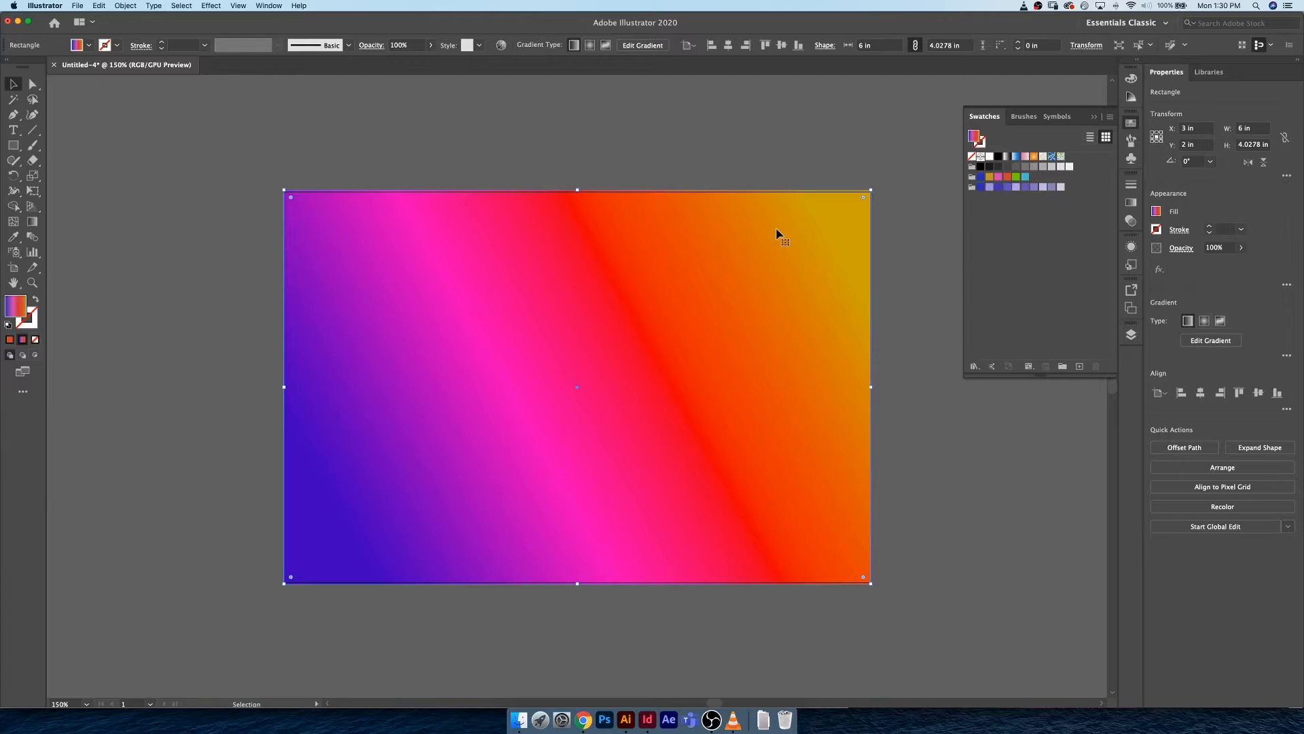
{"action": "left_click", "coordinate": [1131, 203]}
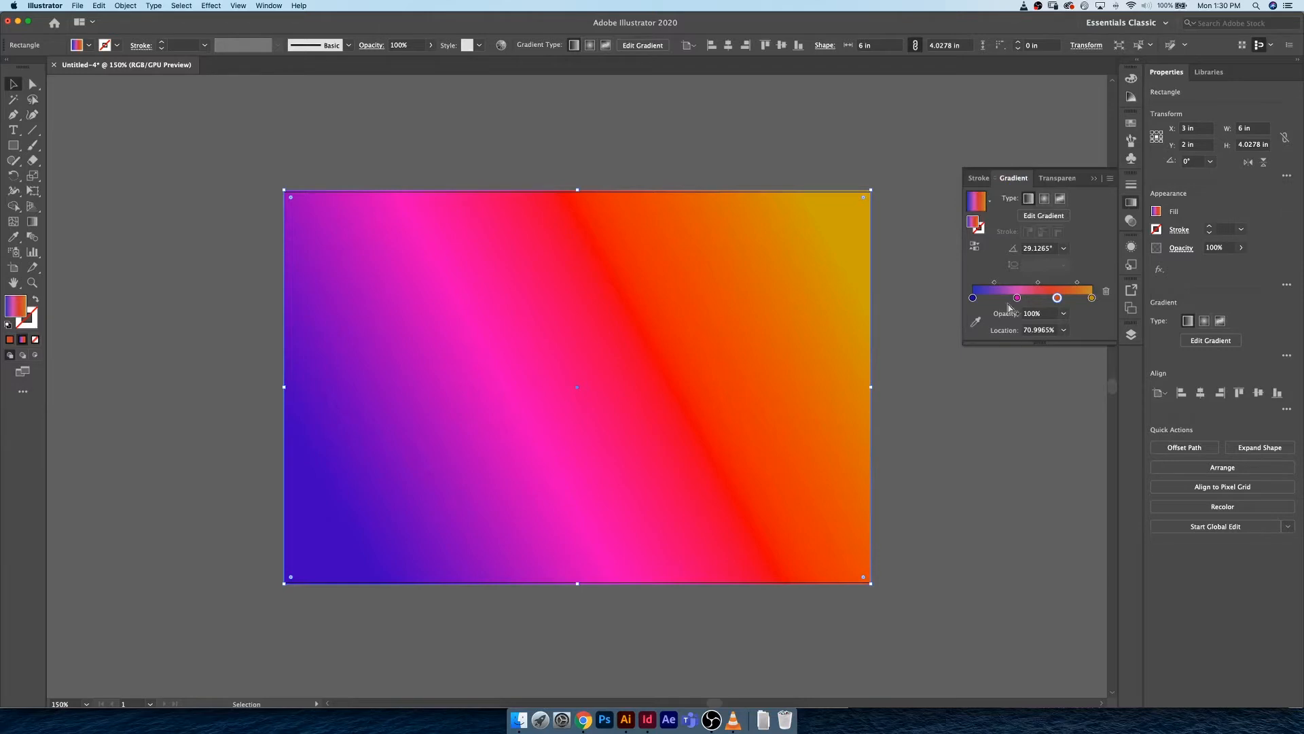
{"action": "left_click_drag", "start_coordinate": [1017, 298], "coordinate": [1061, 321]}
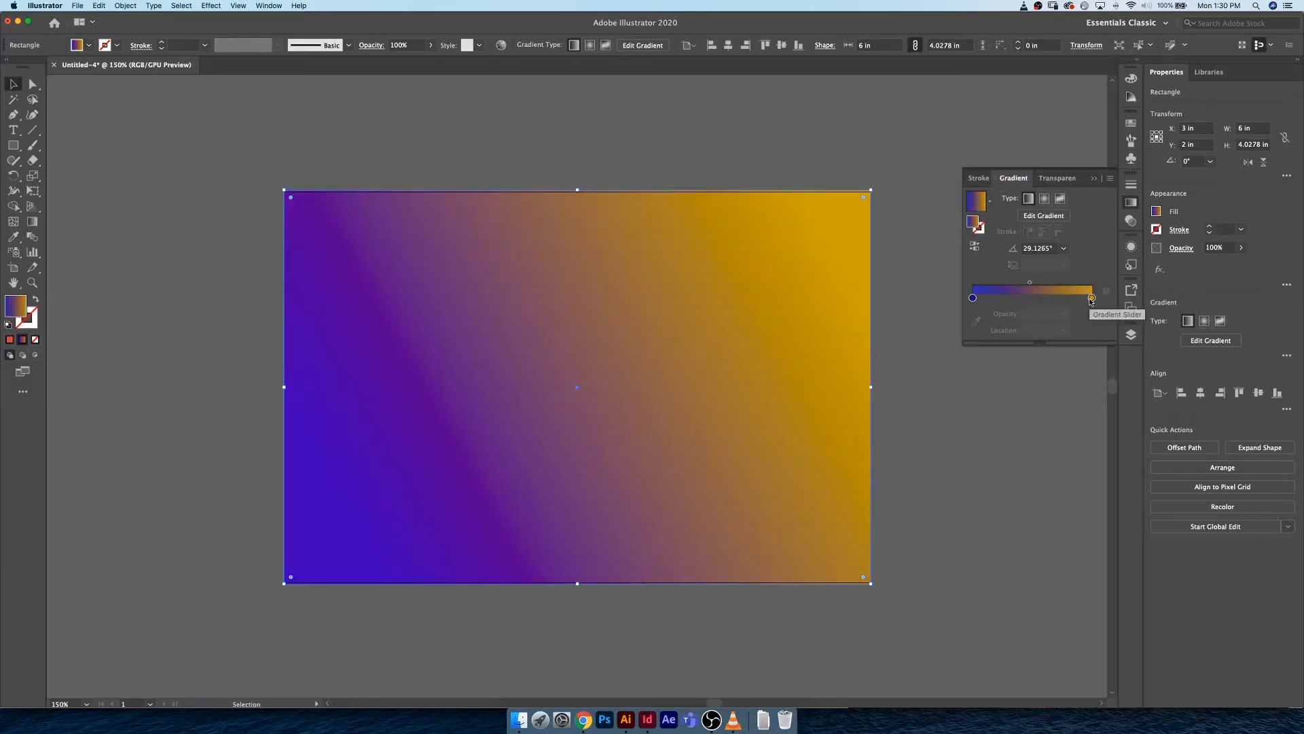
Recolour the gradient's yellow end stop with the medium violet swatch from the purple colour group
{"action": "left_click", "coordinate": [1092, 298]}
{"action": "left_click", "coordinate": [973, 299]}
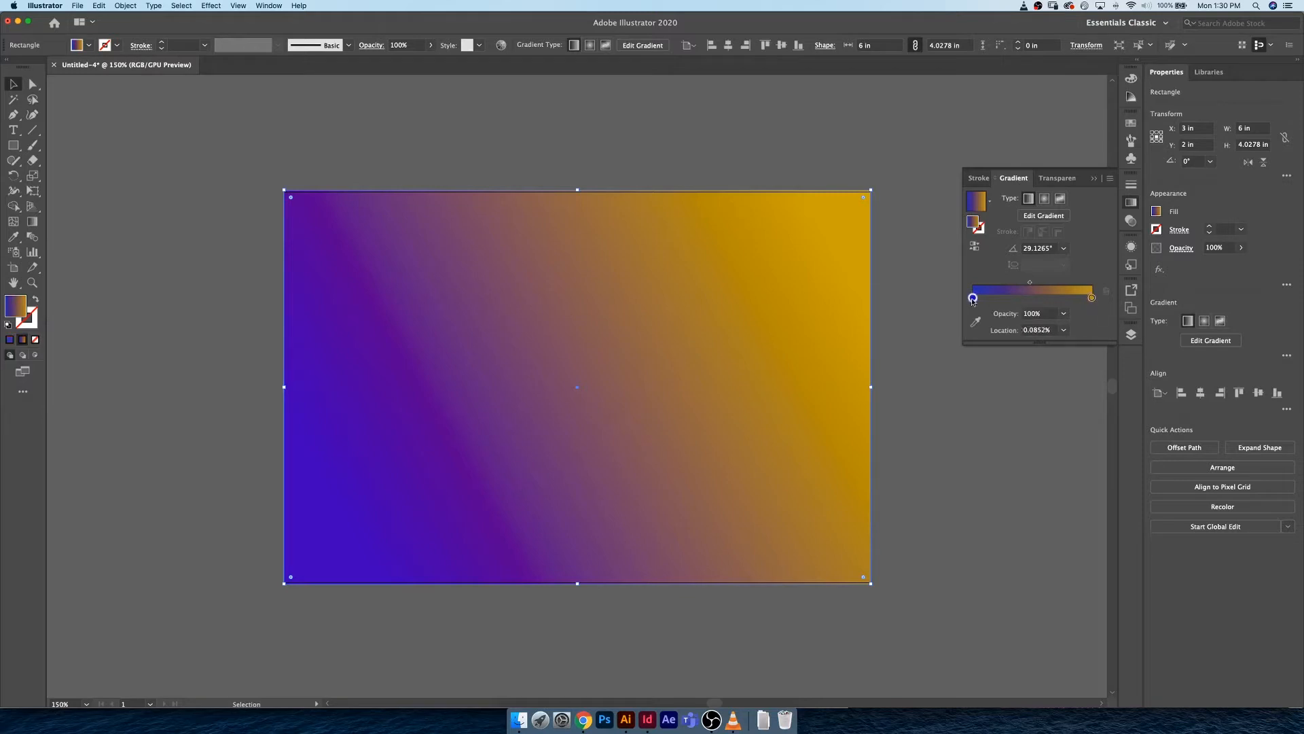
{"action": "double_click", "coordinate": [973, 299]}
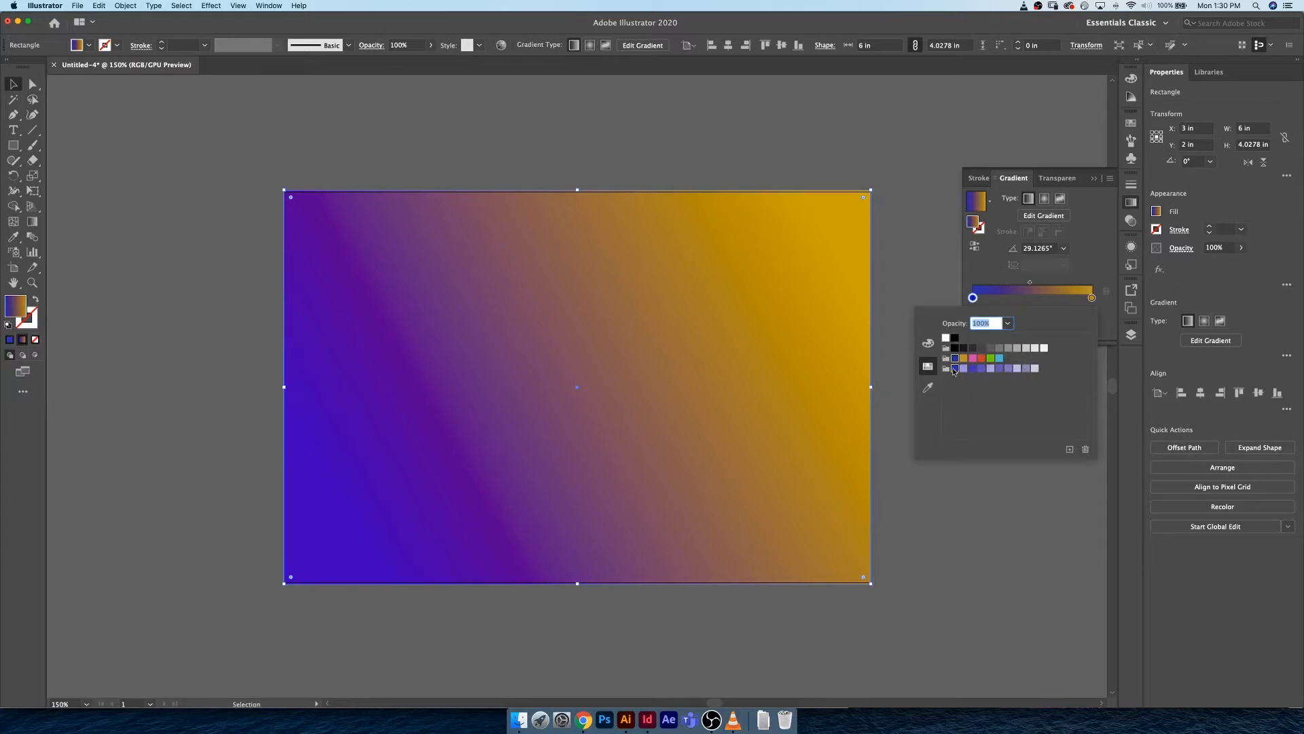
{"action": "left_click", "coordinate": [1091, 298]}
{"action": "double_click", "coordinate": [1092, 297]}
{"action": "left_click", "coordinate": [972, 369]}
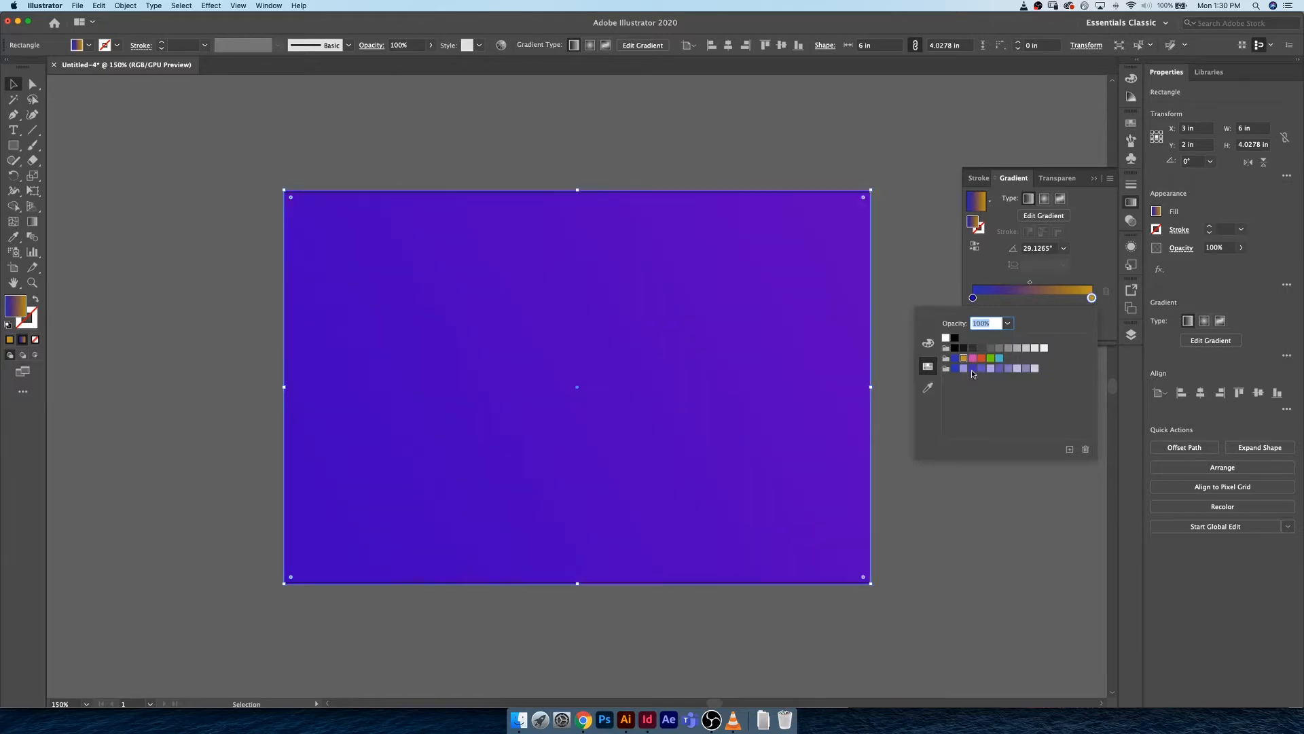
{"action": "left_click", "coordinate": [963, 369]}
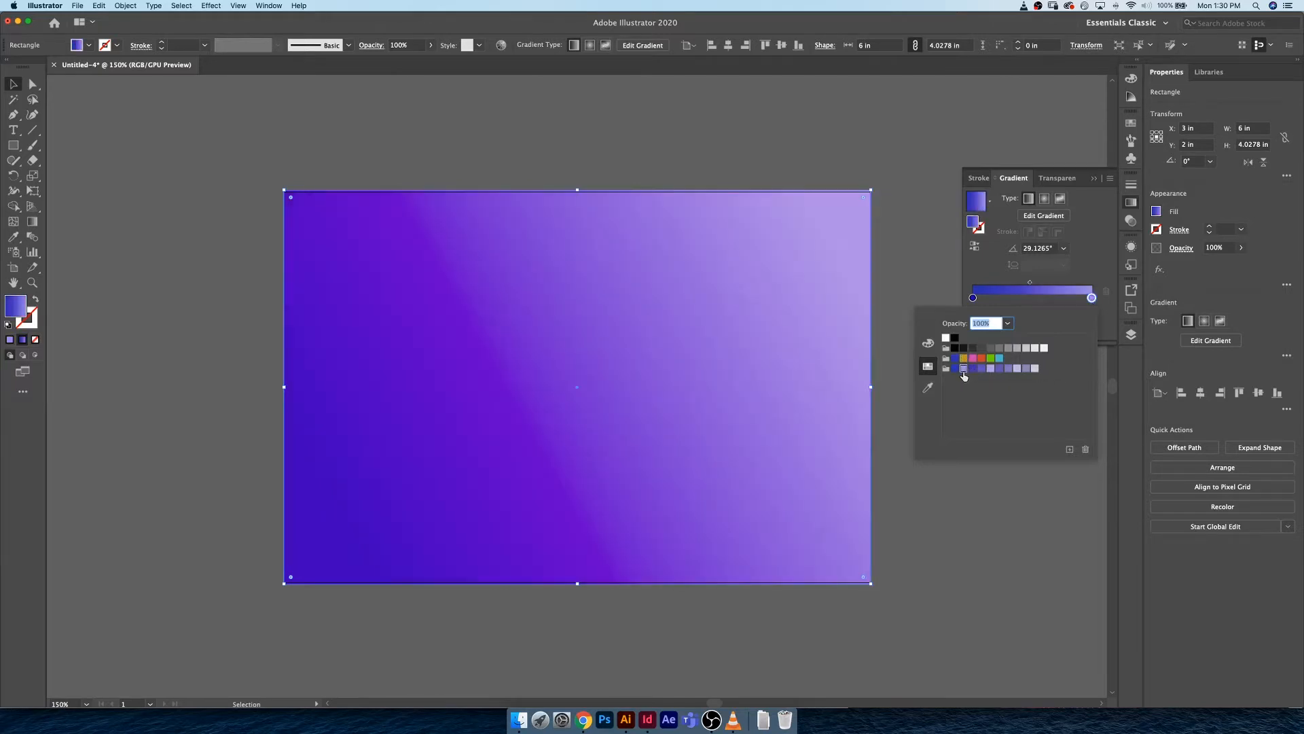
{"action": "left_click", "coordinate": [981, 368]}
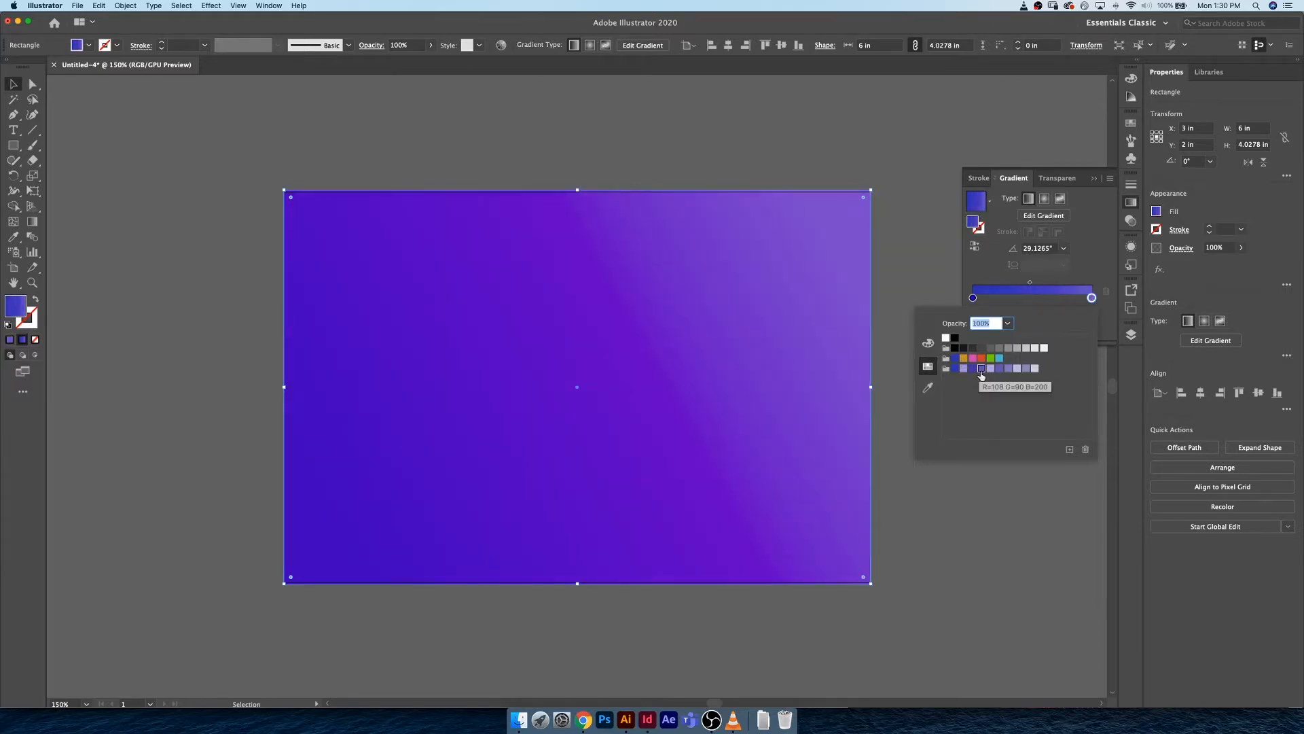
{"action": "left_click", "coordinate": [907, 292]}
{"action": "left_click", "coordinate": [910, 298]}
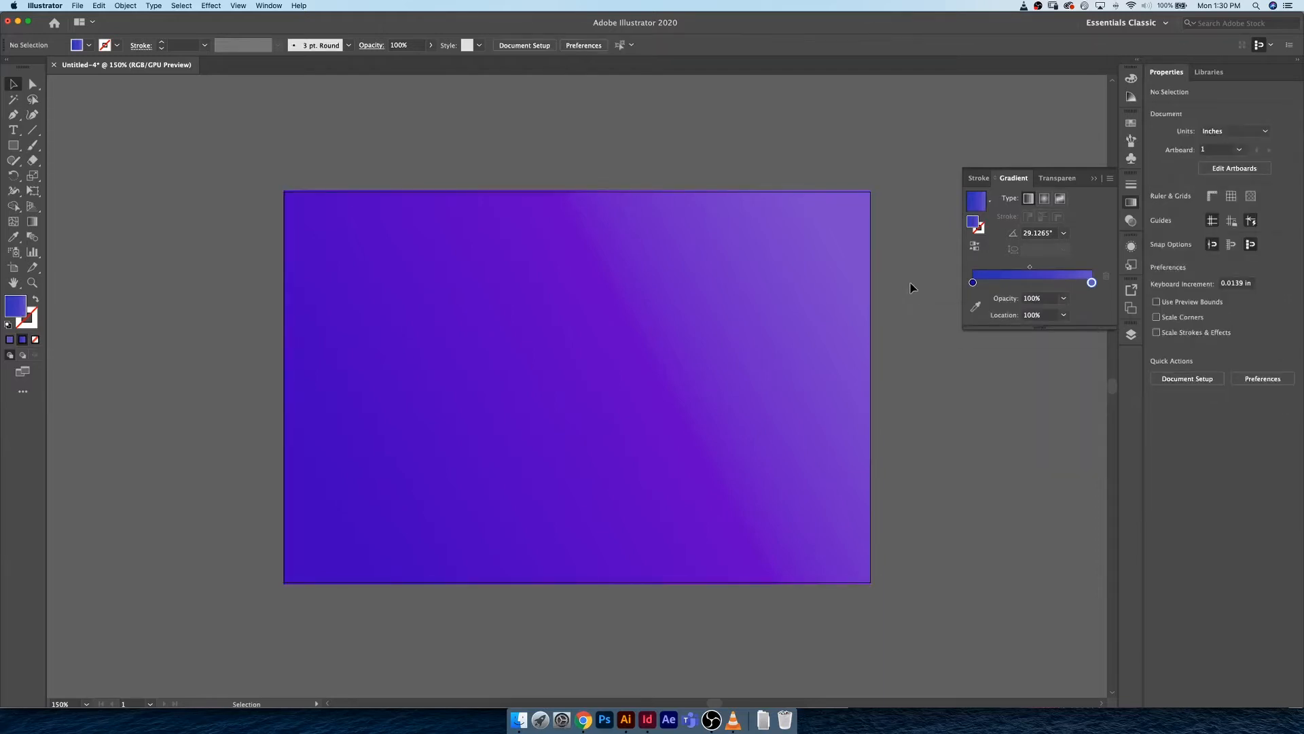
Save two dark blue-violet shades from the Color Guide as a new swatch group
{"action": "double_click", "coordinate": [1091, 284]}
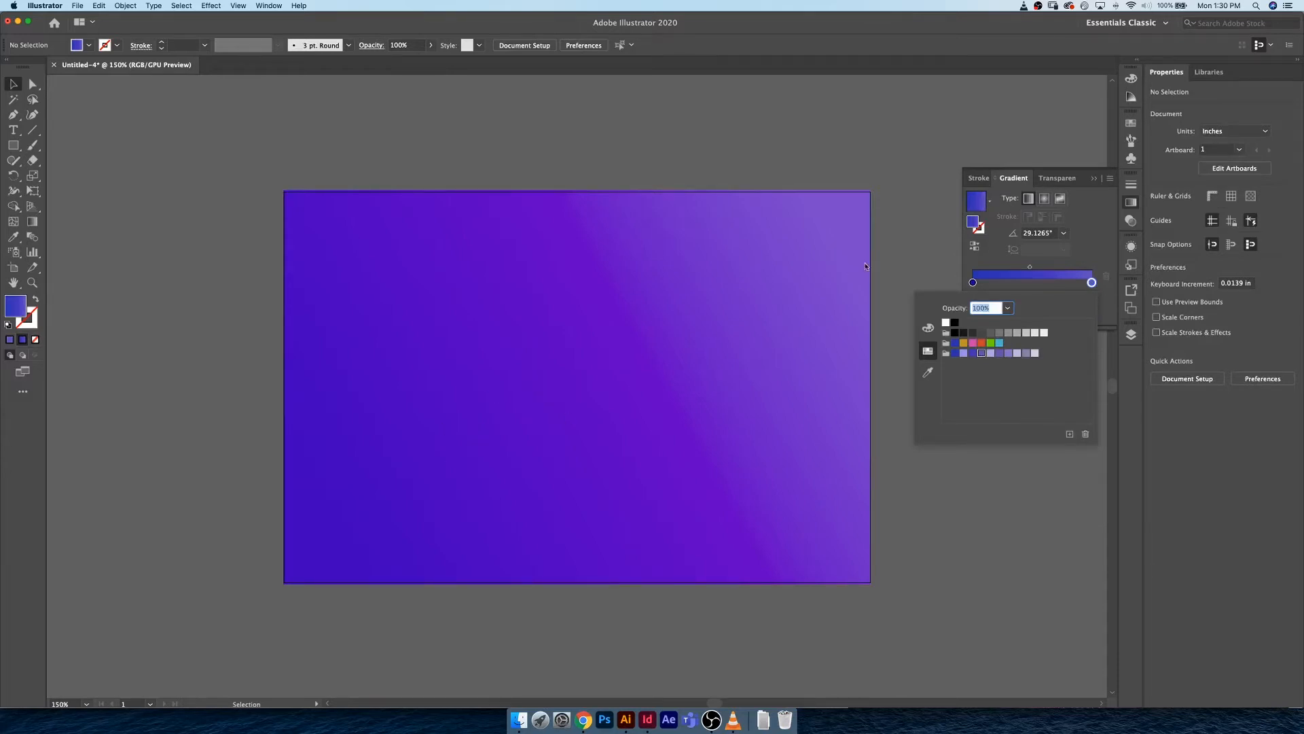
{"action": "left_click", "coordinate": [1110, 244]}
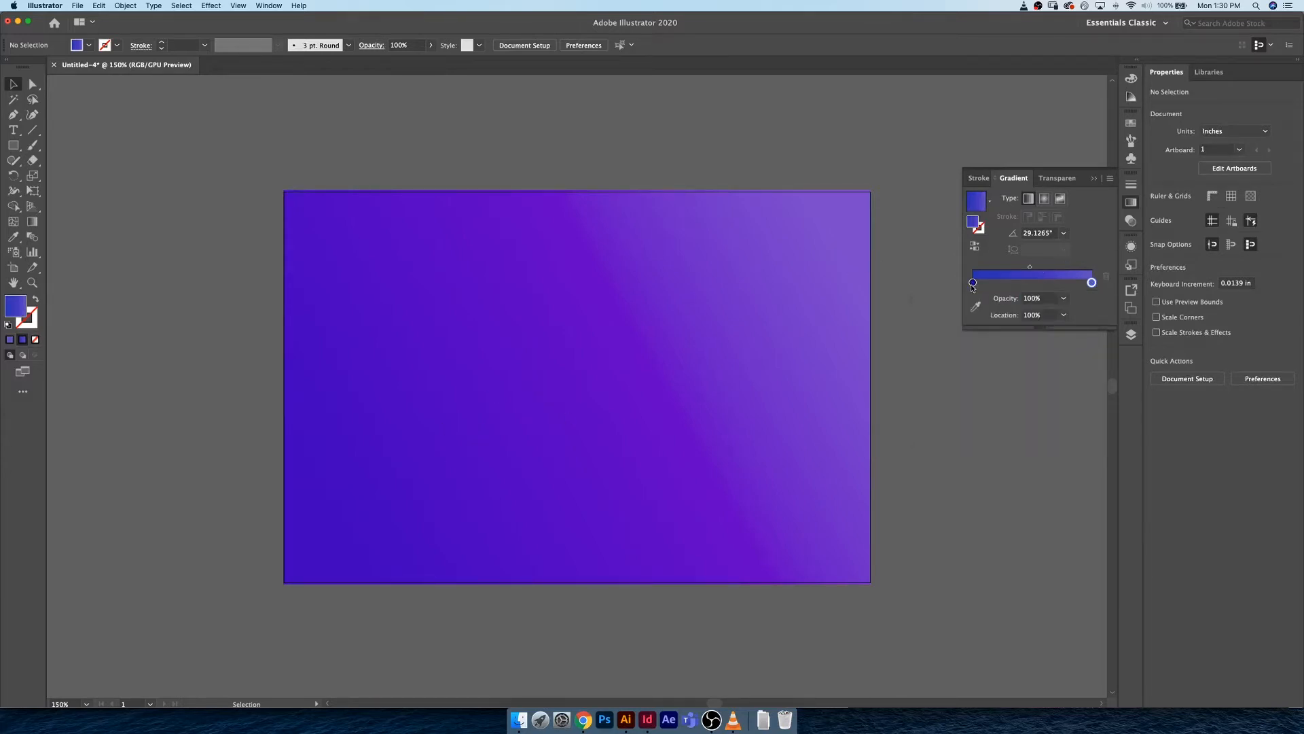
{"action": "left_click", "coordinate": [1131, 97]}
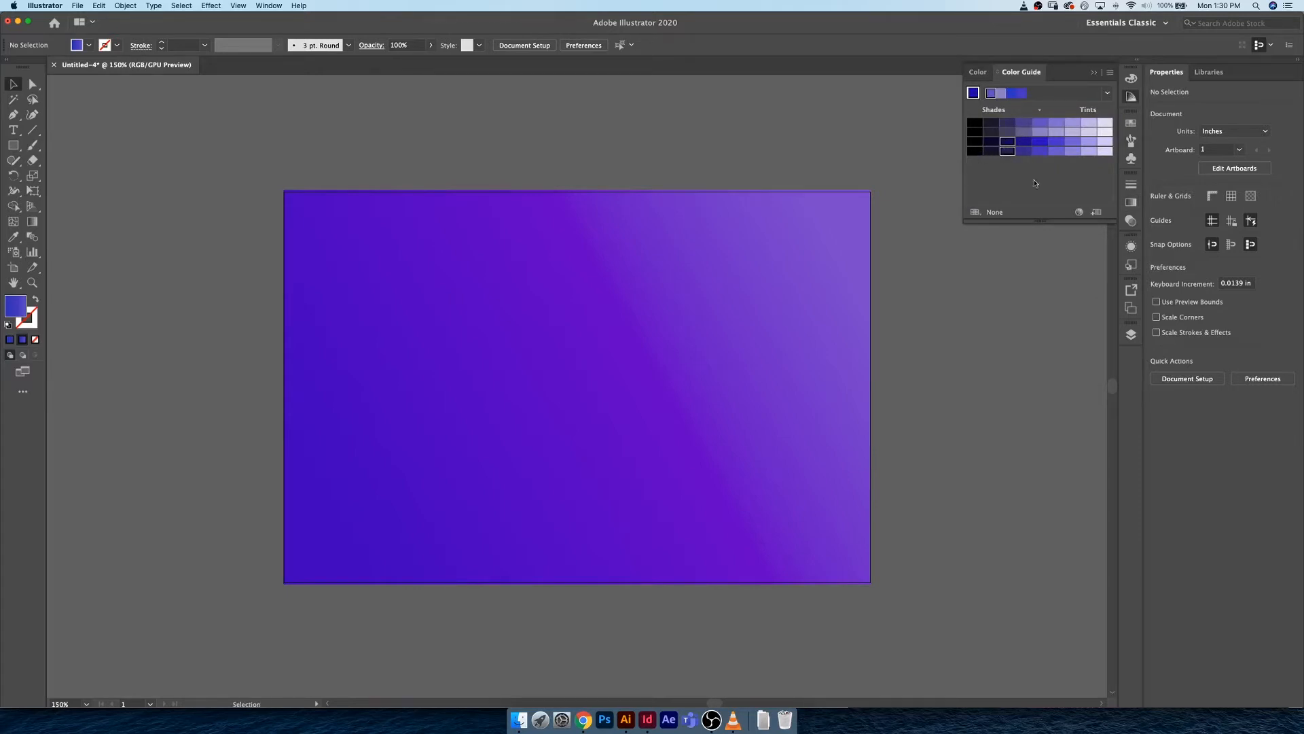
{"action": "left_click", "coordinate": [1131, 123]}
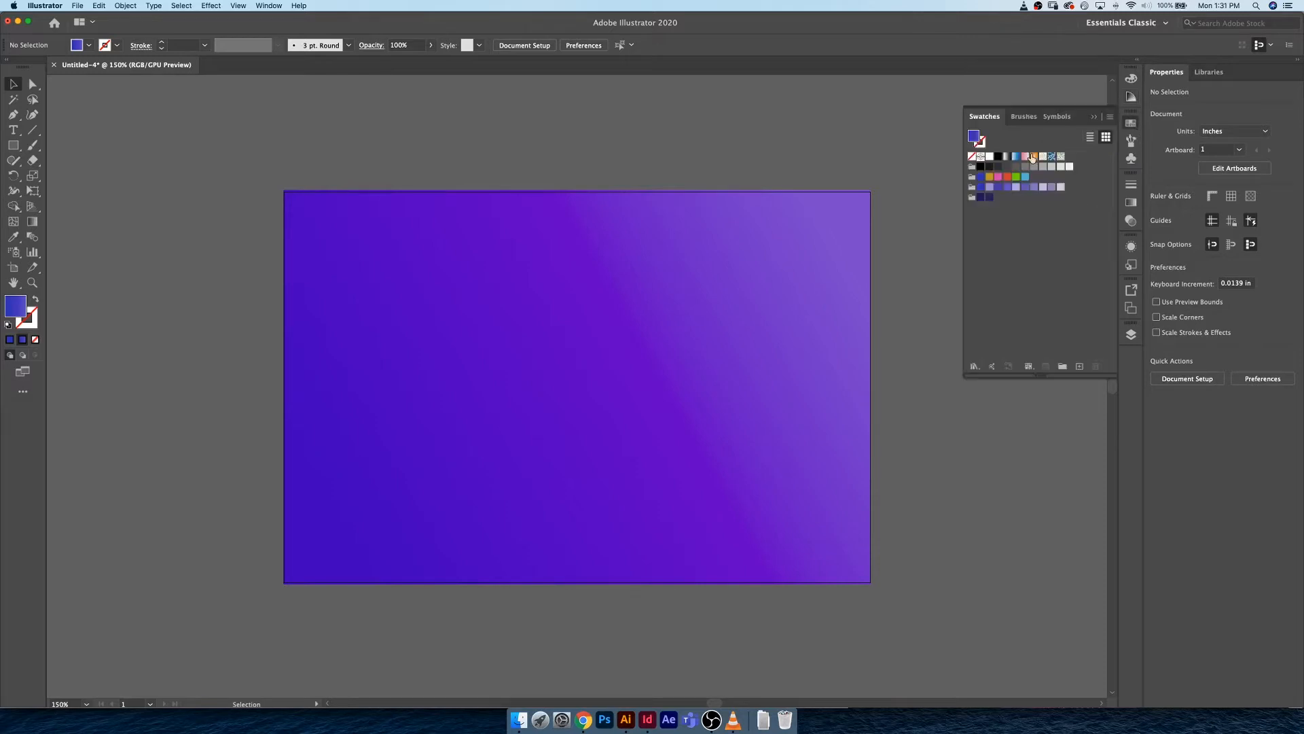
Move the two dark swatches into the purple colour group and delete the emptied group
{"action": "left_click", "coordinate": [981, 199]}
{"action": "left_click", "coordinate": [990, 199], "text": "shift"}
{"action": "left_click_drag", "start_coordinate": [982, 198], "coordinate": [1067, 189]}
{"action": "left_click", "coordinate": [972, 197]}
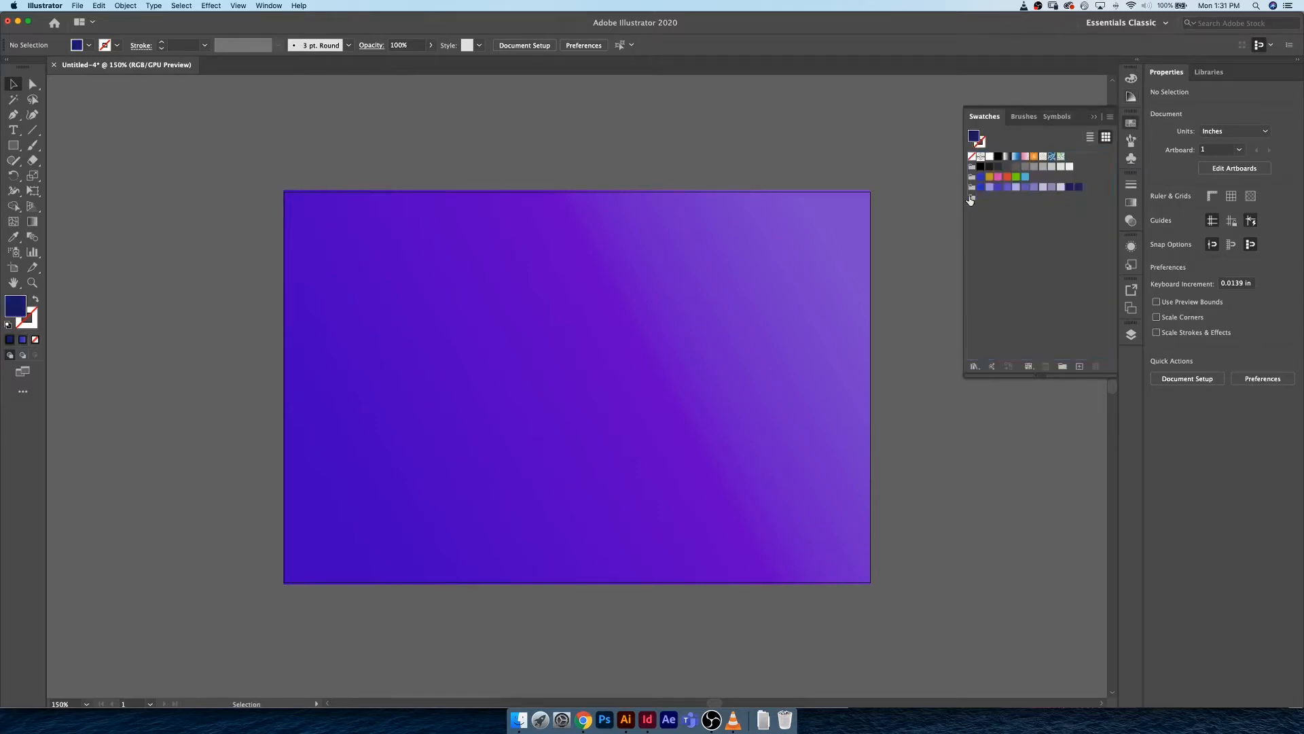
{"action": "left_click", "coordinate": [1097, 367]}
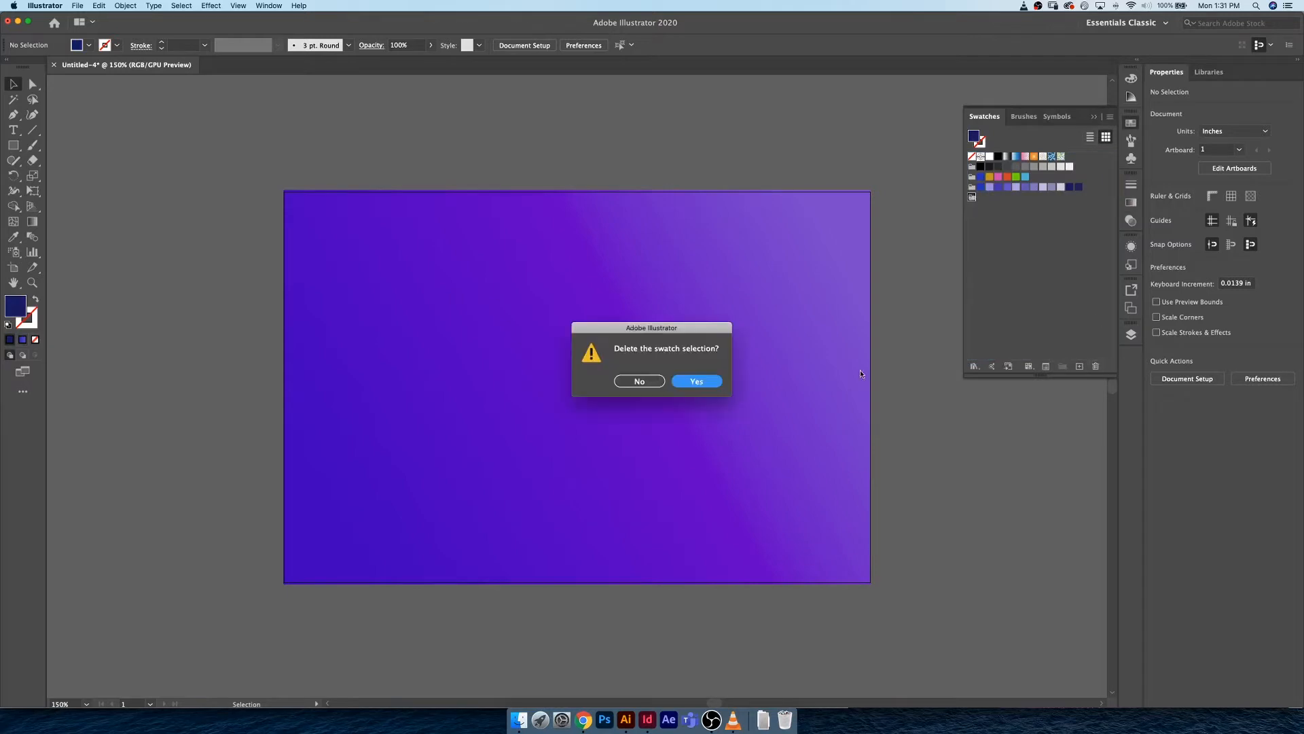
{"action": "left_click", "coordinate": [689, 382]}
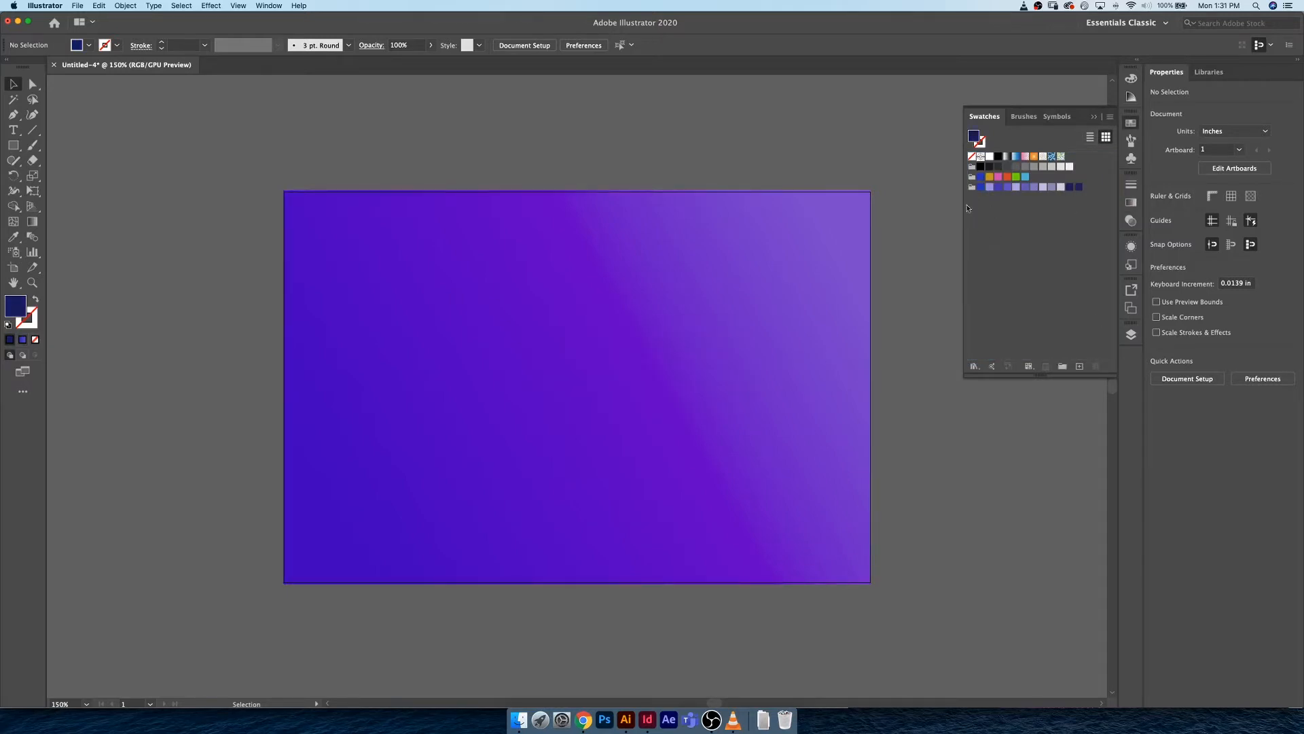
Set the rectangle's gradient start stop to the first dark navy swatch and its end stop to the deep blue-violet swatch
{"action": "left_click", "coordinate": [713, 315]}
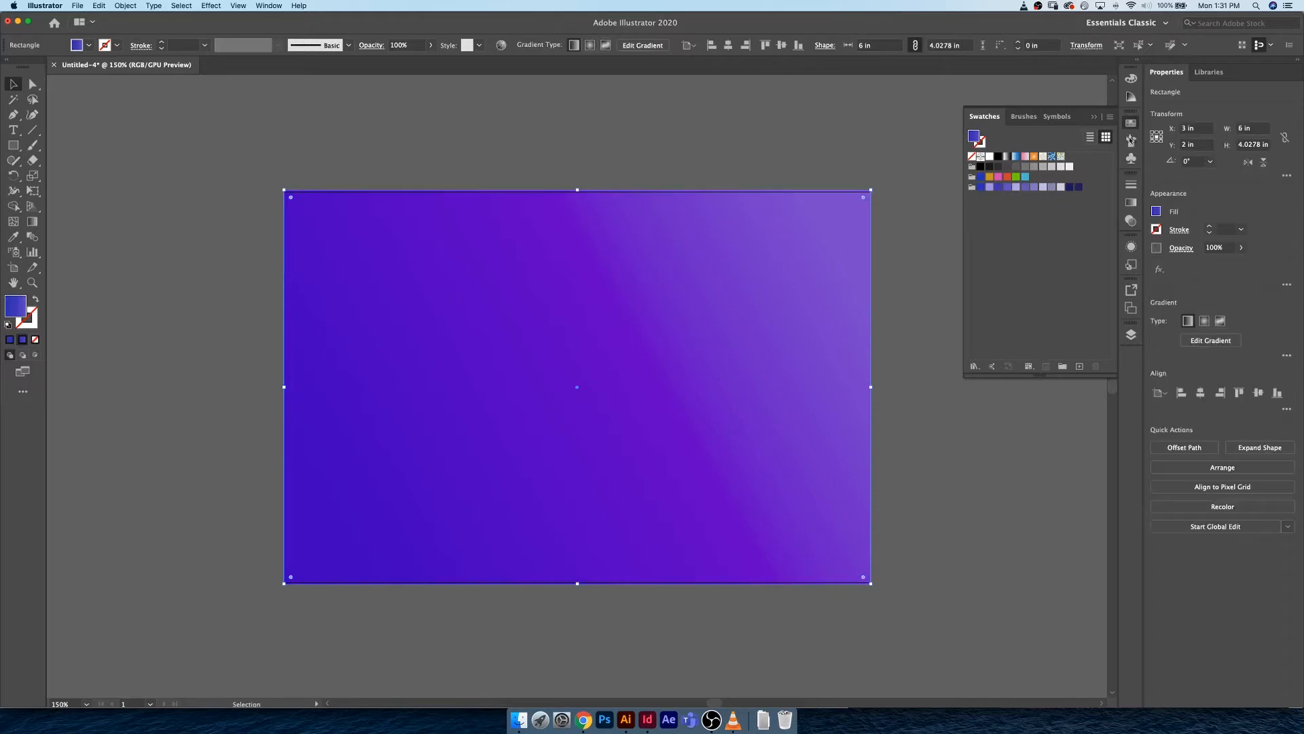
{"action": "left_click", "coordinate": [1131, 202]}
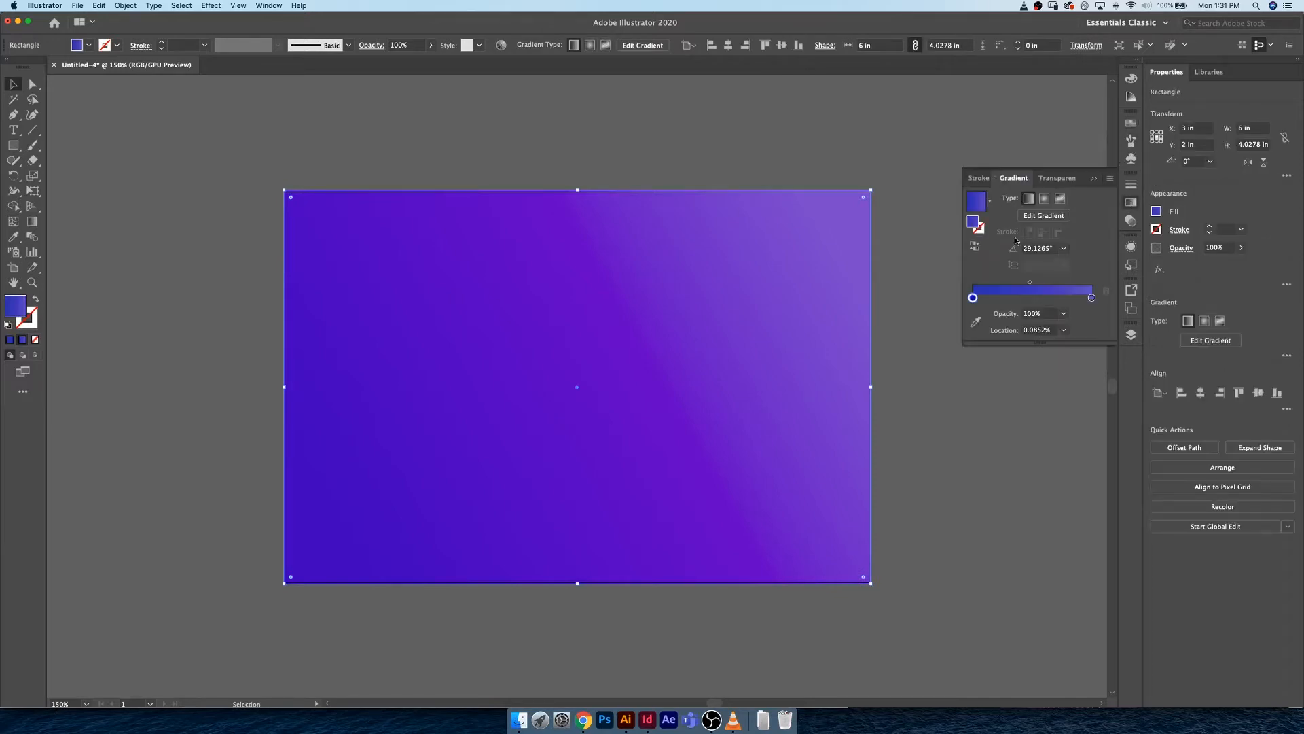
{"action": "double_click", "coordinate": [973, 298]}
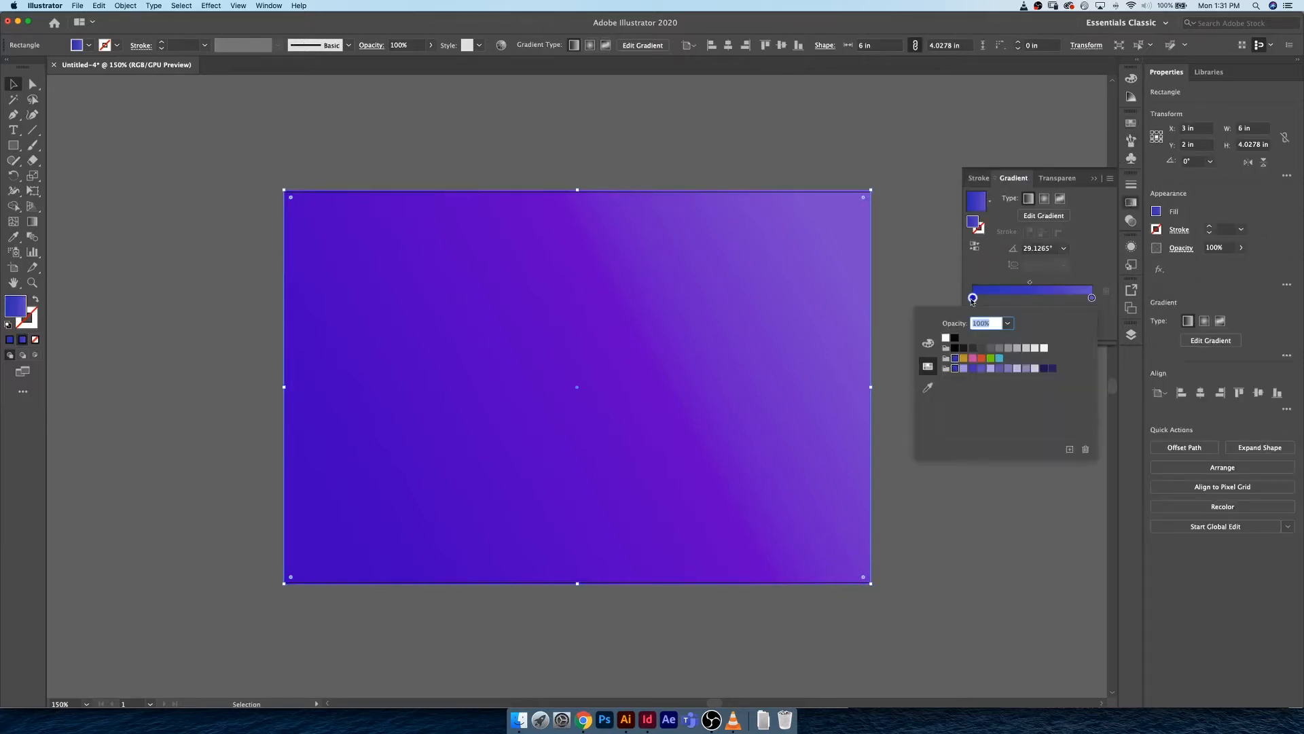
{"action": "left_click", "coordinate": [1047, 369]}
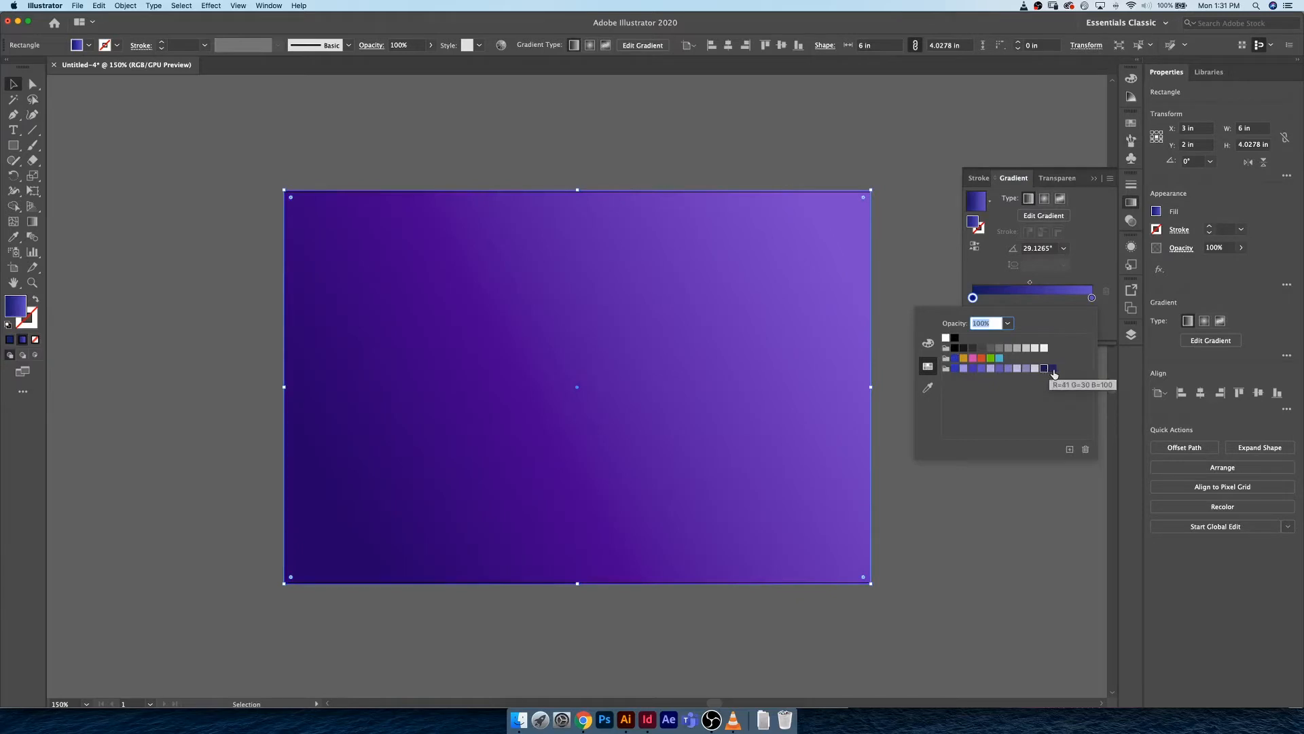
{"action": "left_click", "coordinate": [1091, 297]}
{"action": "double_click", "coordinate": [1091, 297]}
{"action": "left_click", "coordinate": [974, 371]}
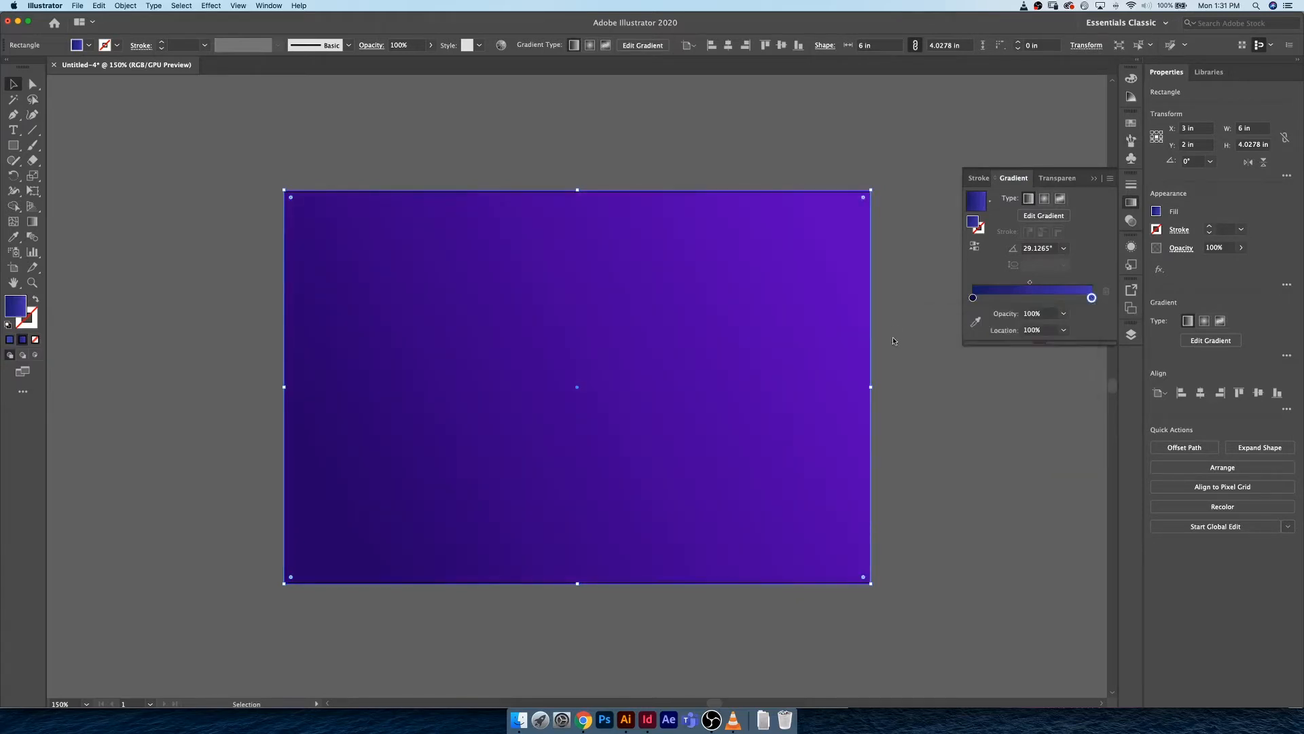
{"action": "left_click", "coordinate": [903, 343]}
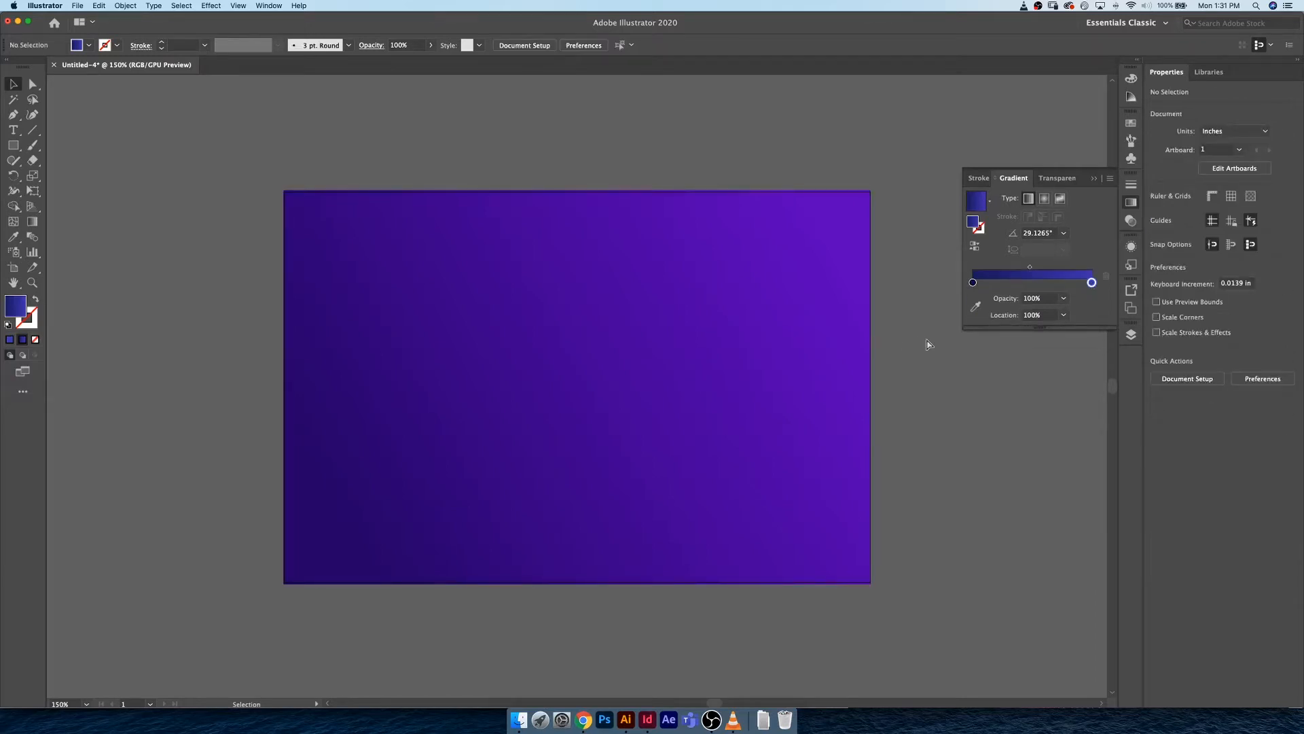
Draw a circle about 1.82 in across and centre it horizontally and vertically on the artboard
{"action": "key", "text": "super+equal"}
{"action": "key", "text": "super+equal"}
{"action": "key", "text": "super+minus"}
{"action": "key", "text": "super+minus"}
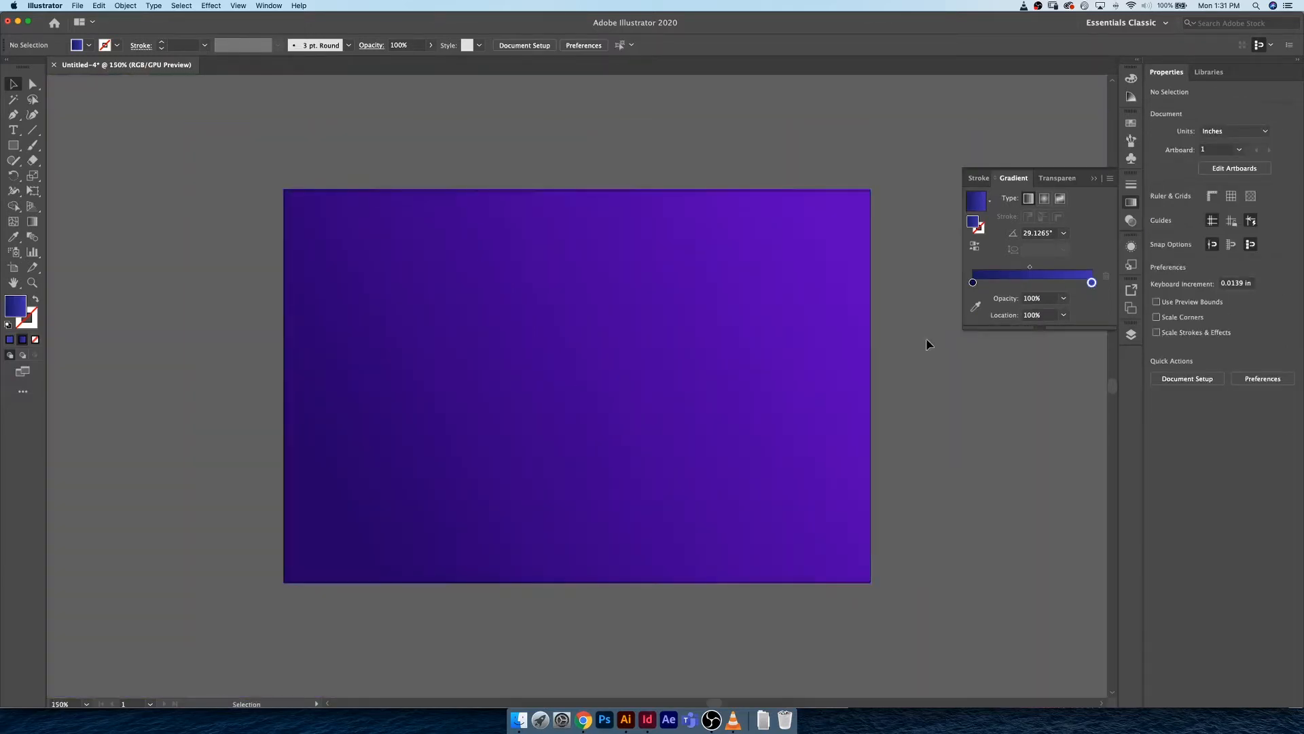
{"action": "key", "text": "super+equal"}
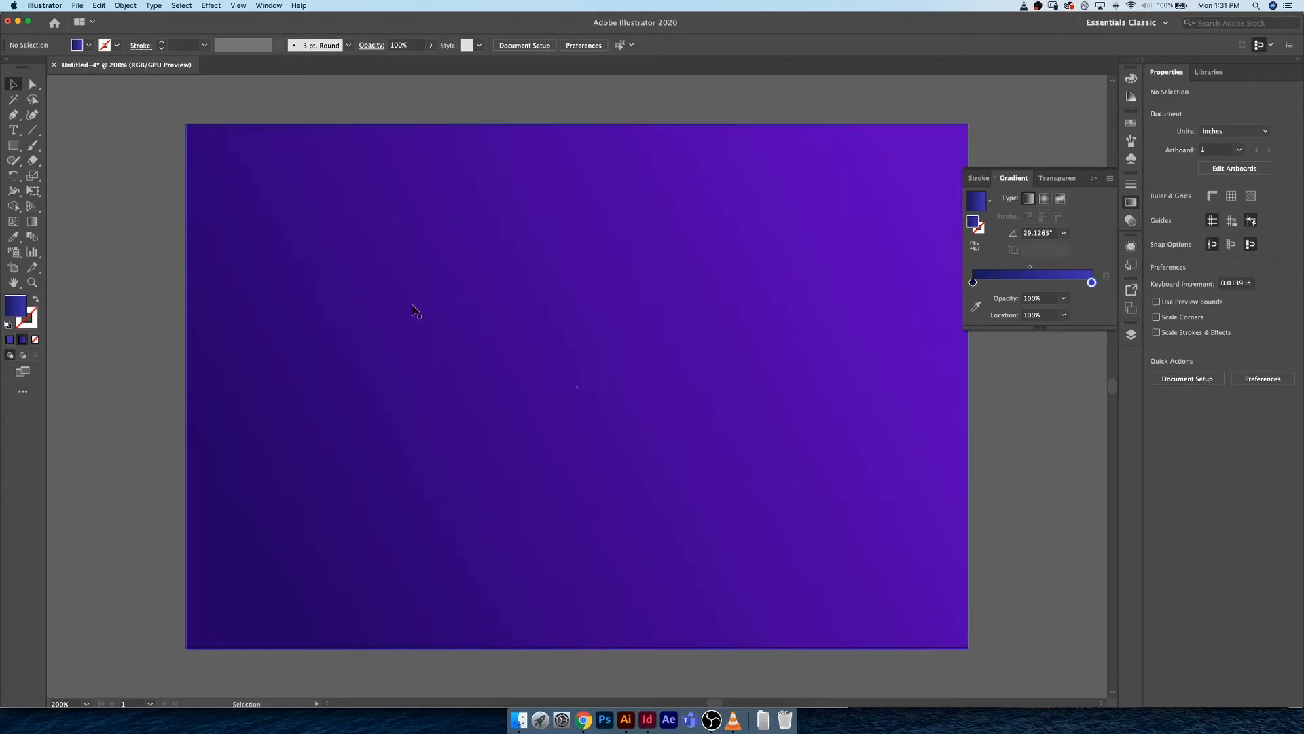
{"action": "left_click", "coordinate": [13, 145]}
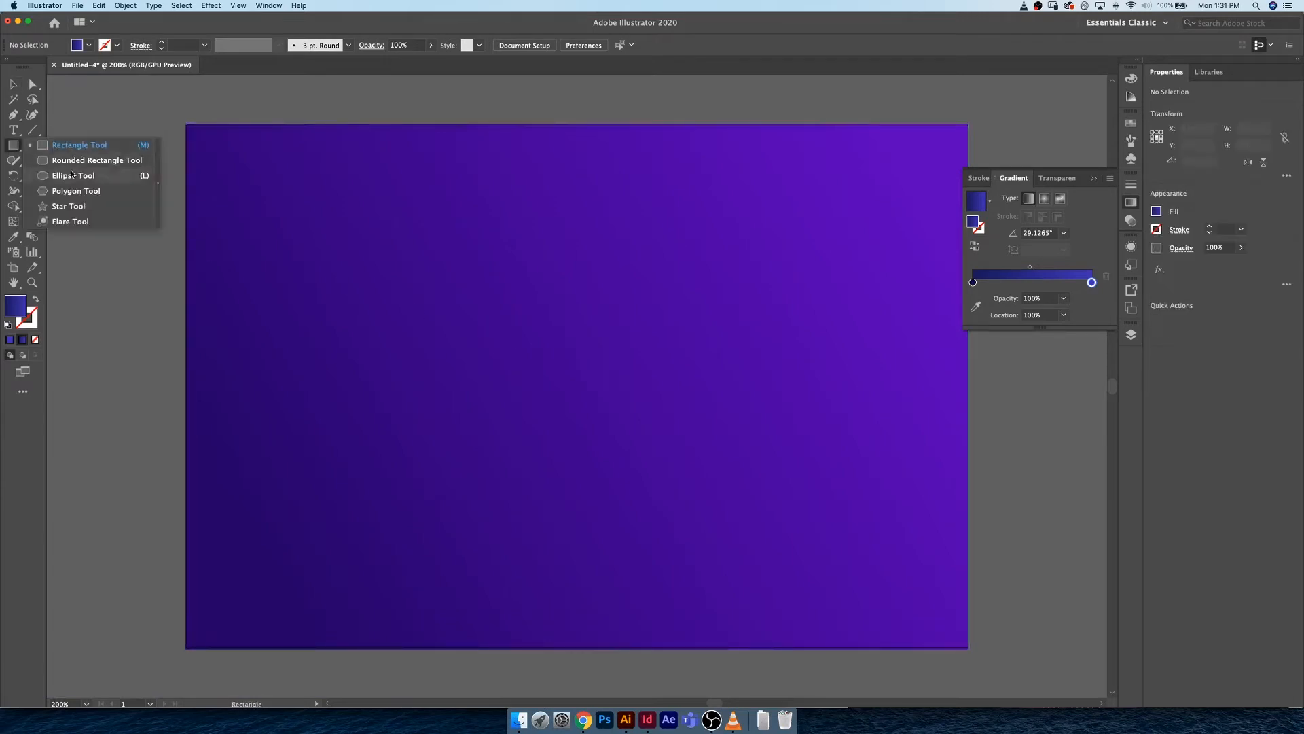
{"action": "left_click", "coordinate": [71, 173]}
{"action": "left_click_drag", "start_coordinate": [671, 274], "coordinate": [432, 510]}
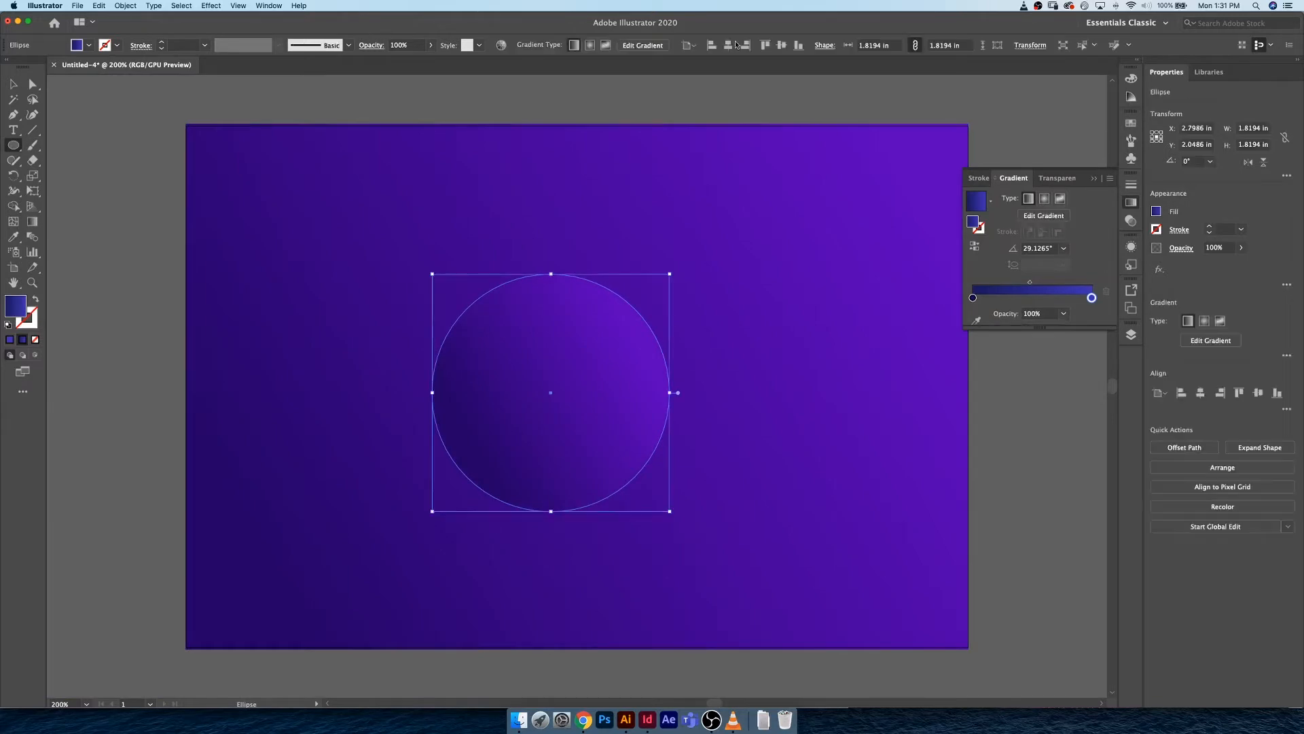
{"action": "left_click", "coordinate": [728, 45]}
{"action": "left_click", "coordinate": [781, 45]}
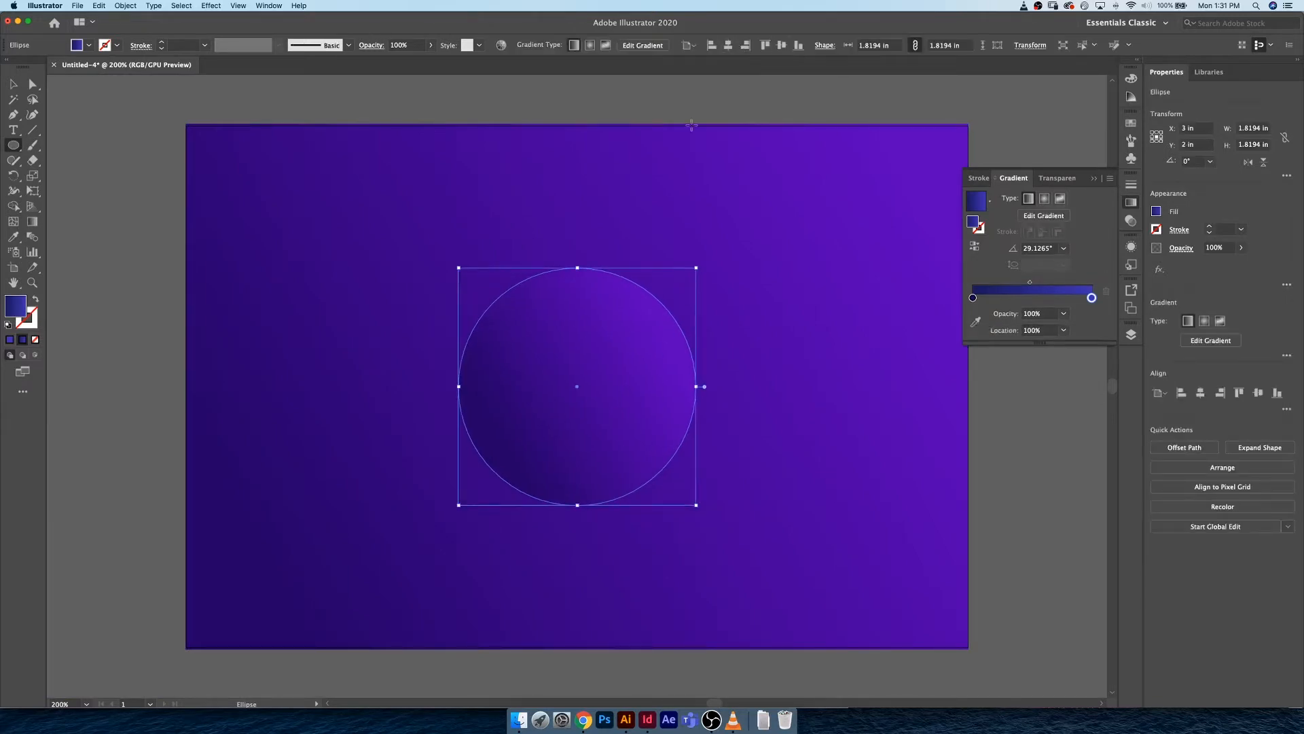
Redirect the circle's gradient to about 127°, running across the whole circle from light at its upper left to dark at its lower right
{"action": "key", "text": "g"}
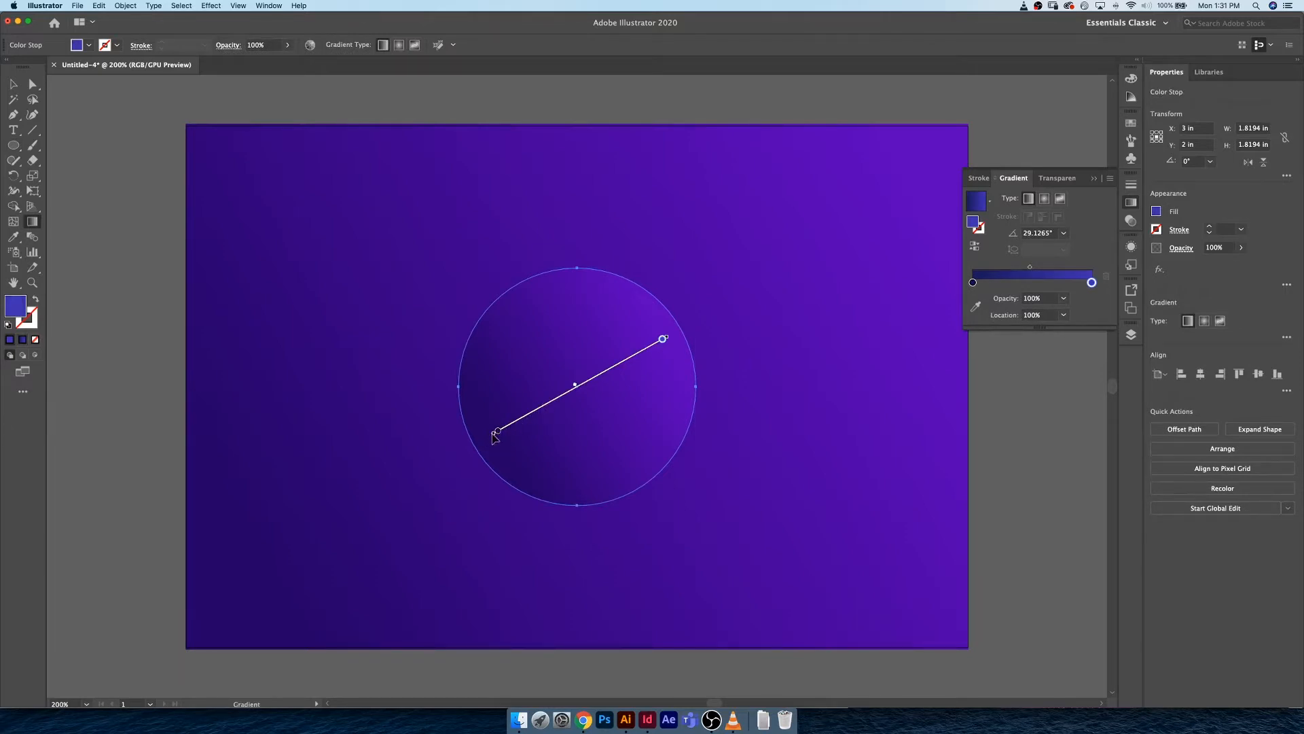
{"action": "mouse_move", "coordinate": [667, 336]}
{"action": "left_mouse_down"}
{"action": "mouse_move", "coordinate": [577, 297]}
{"action": "mouse_move", "coordinate": [438, 352]}
{"action": "left_mouse_up"}
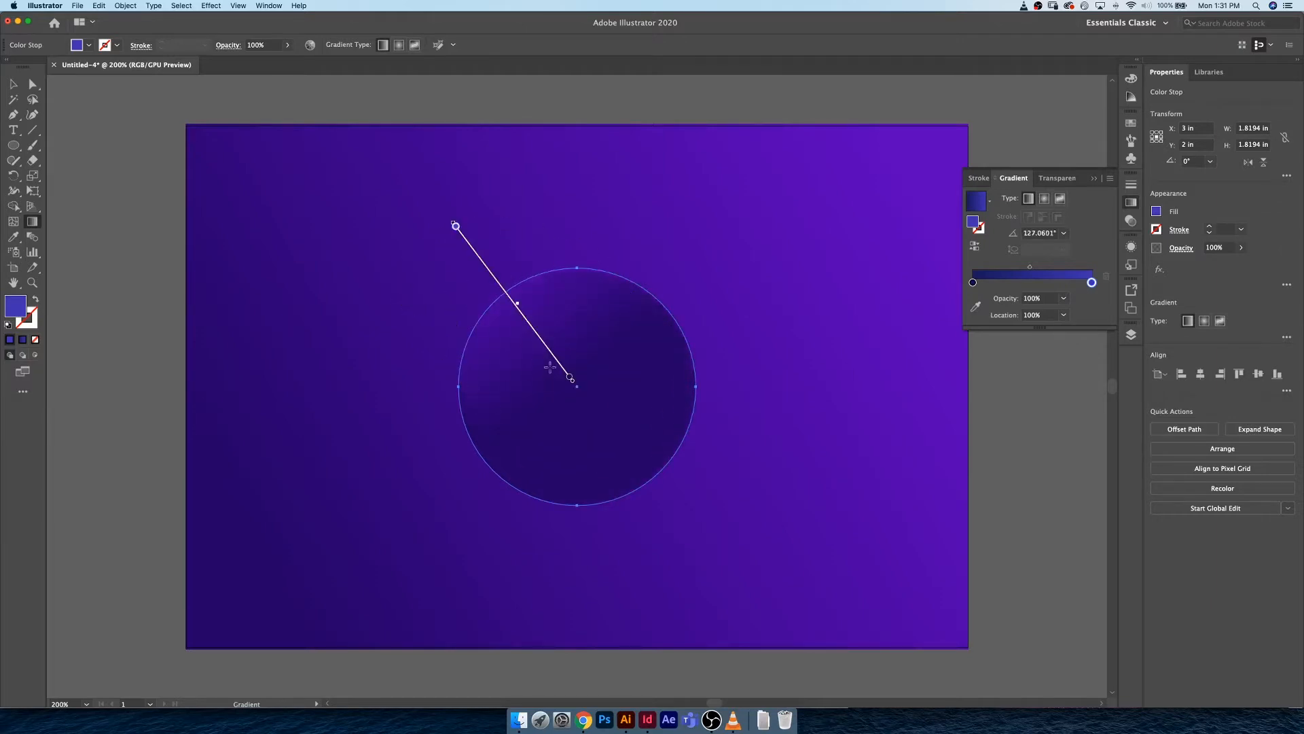
{"action": "mouse_move", "coordinate": [538, 334]}
{"action": "left_mouse_down"}
{"action": "mouse_move", "coordinate": [584, 391]}
{"action": "mouse_move", "coordinate": [610, 394]}
{"action": "left_mouse_up"}
{"action": "left_click_drag", "start_coordinate": [626, 453], "coordinate": [667, 511]}
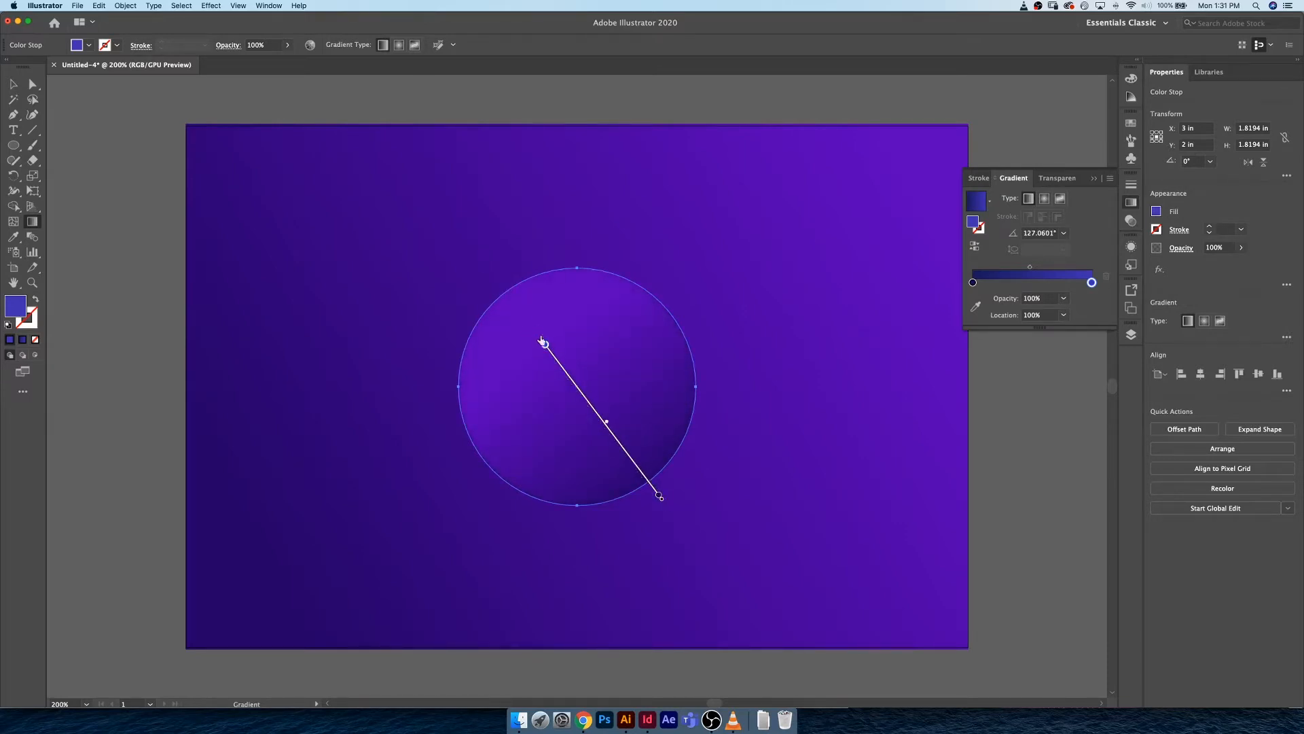
{"action": "mouse_move", "coordinate": [542, 341]}
{"action": "left_mouse_down"}
{"action": "mouse_move", "coordinate": [462, 242]}
{"action": "mouse_move", "coordinate": [481, 266]}
{"action": "left_mouse_up"}
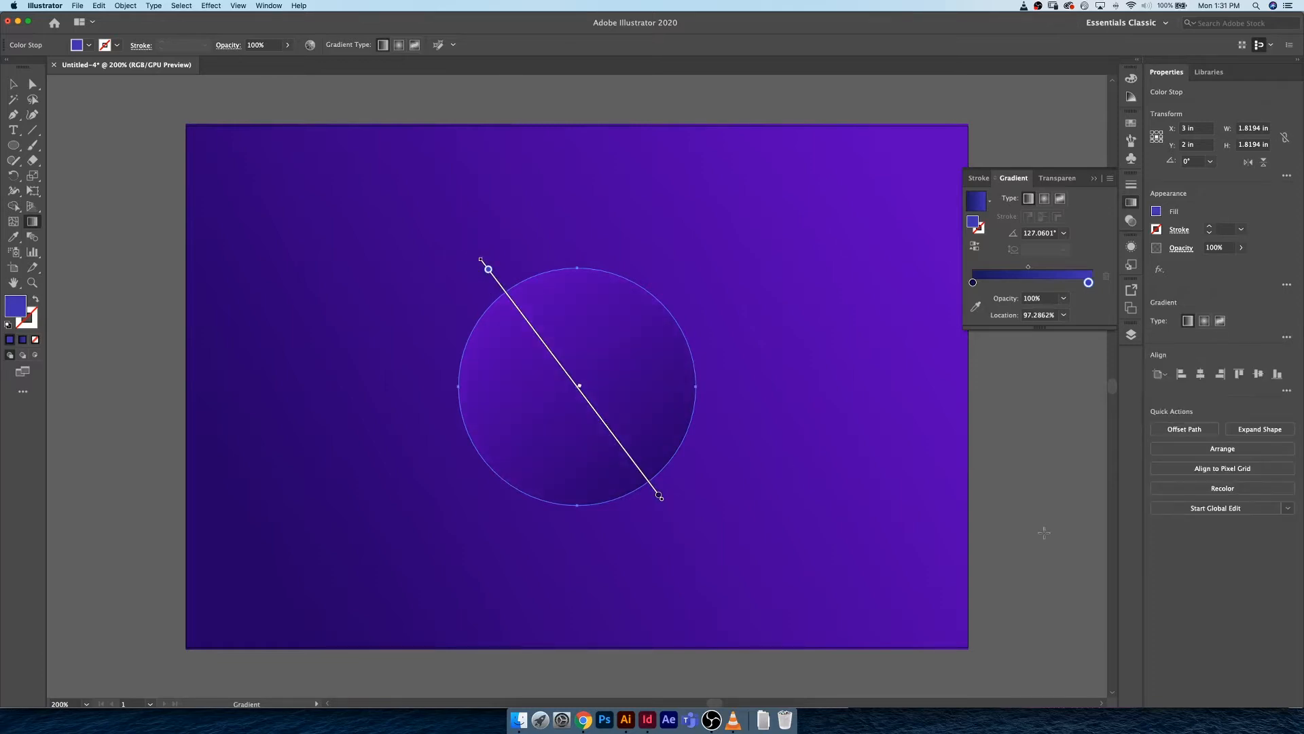
{"action": "key", "text": "v"}
{"action": "left_click", "coordinate": [1040, 468]}
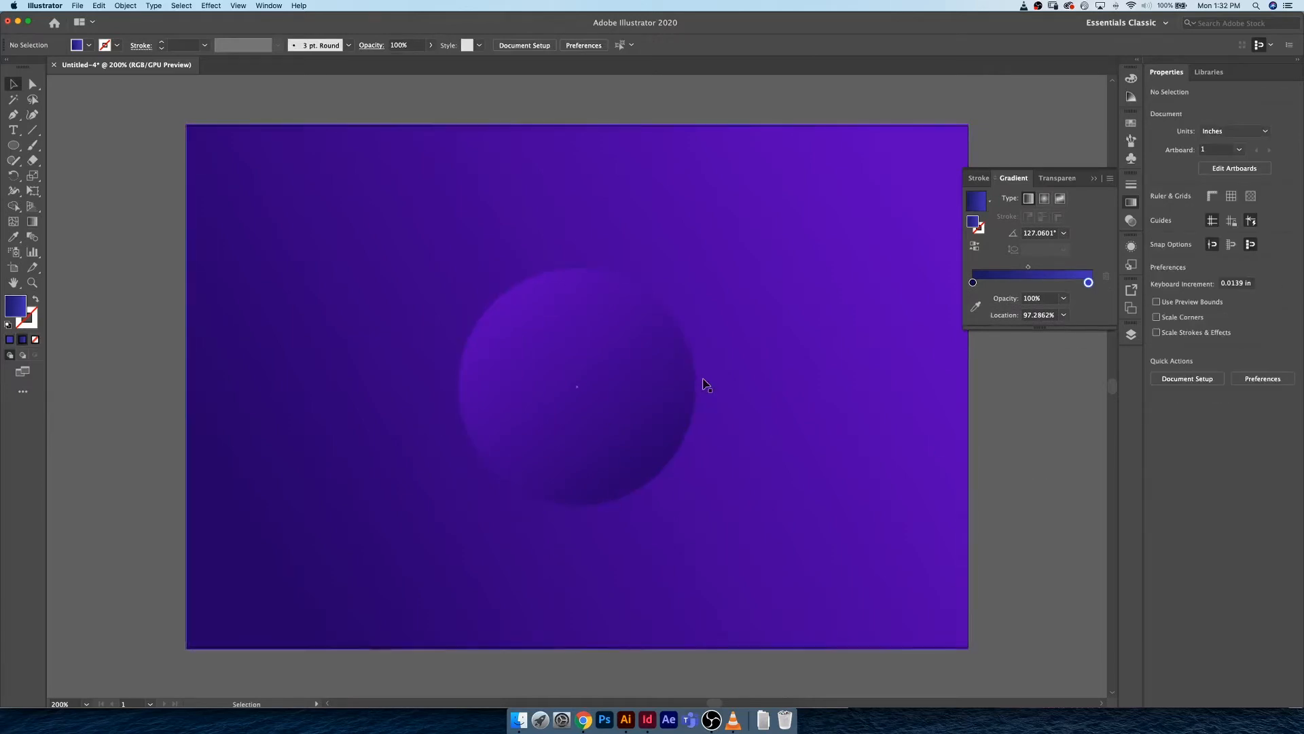
Add a third colour stop to the background rectangle's gradient, between the middle and the end stop
{"action": "left_click", "coordinate": [735, 386]}
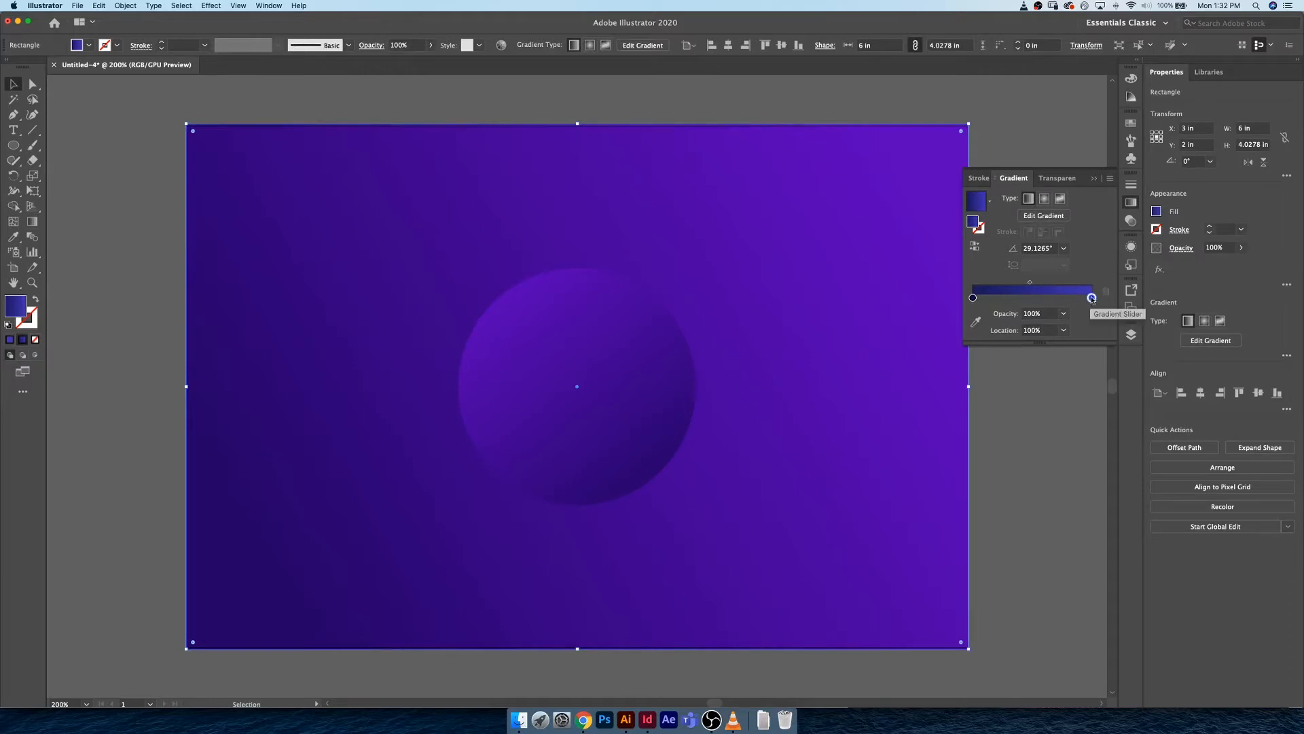
{"action": "left_click", "coordinate": [1057, 297]}
{"action": "left_click", "coordinate": [1091, 298]}
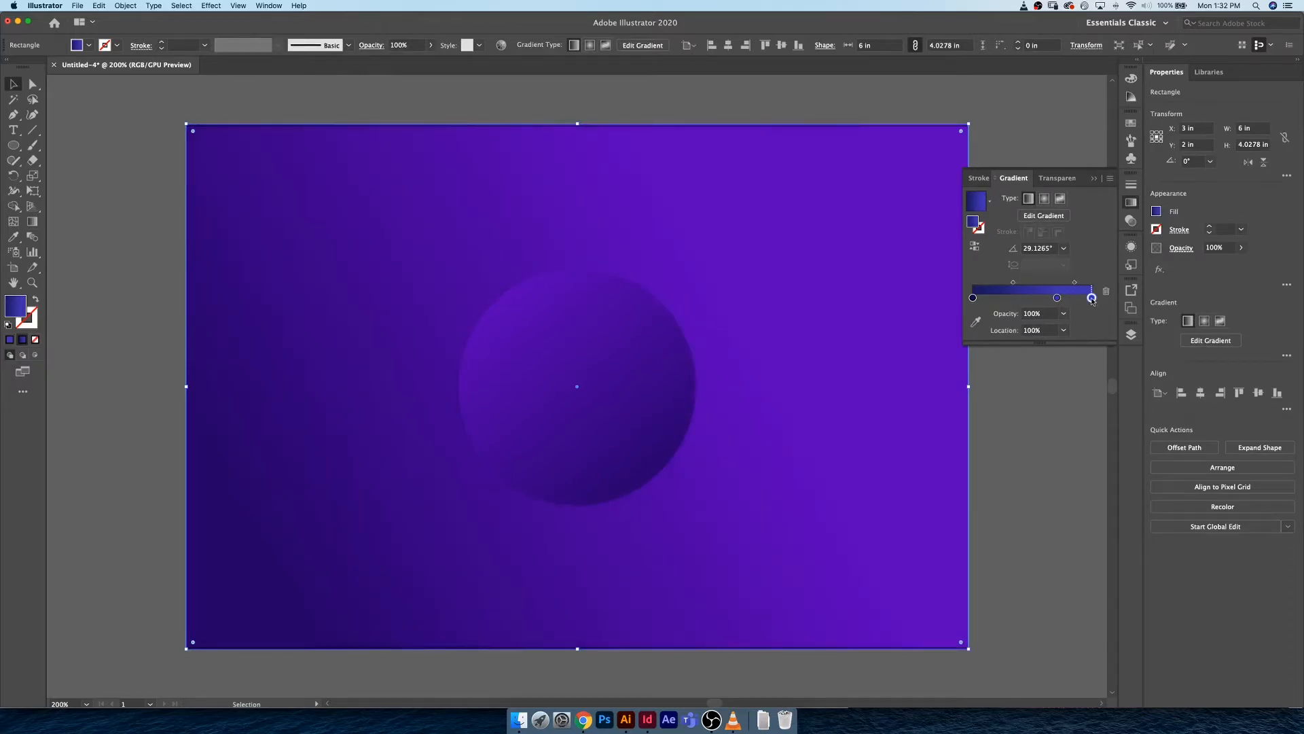
Try several purple-group swatches on the rectangle gradient's end stop and settle on the muted light purple, the seventh in the group
{"action": "double_click", "coordinate": [1091, 297]}
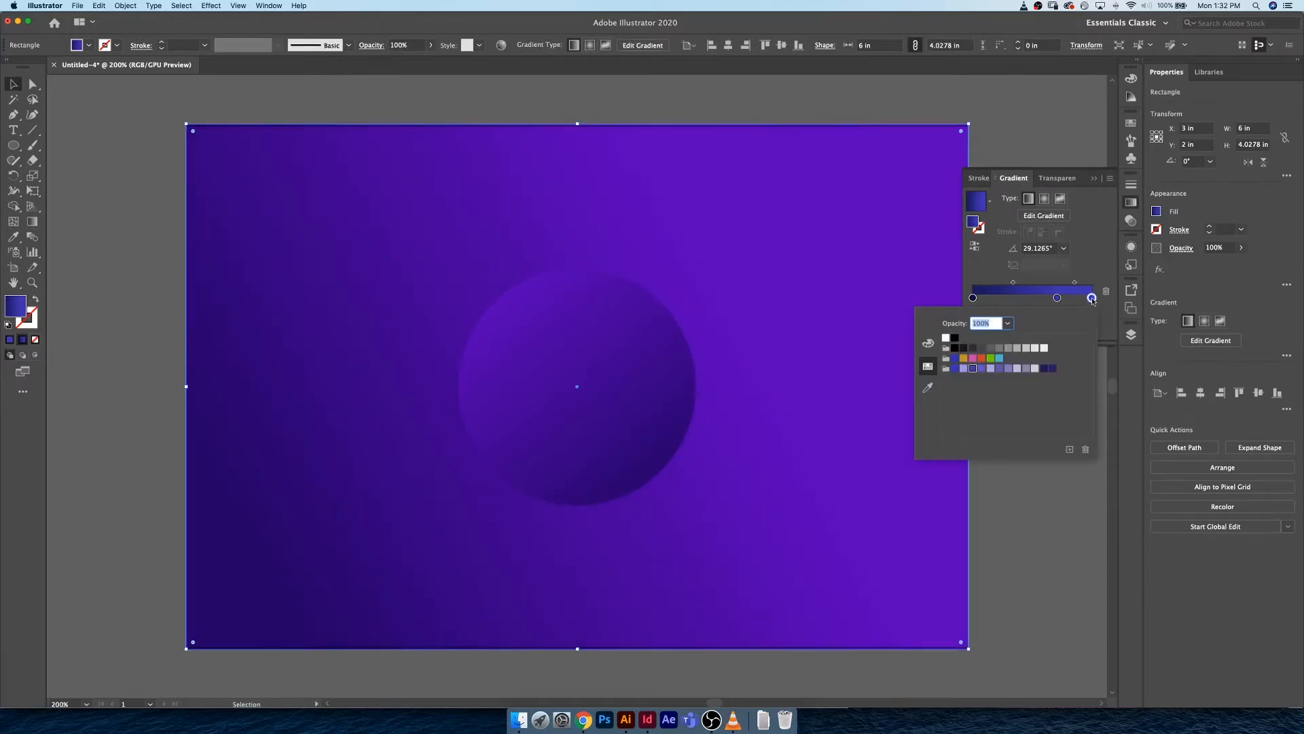
{"action": "left_click", "coordinate": [992, 370]}
{"action": "left_click", "coordinate": [1009, 369]}
{"action": "left_click", "coordinate": [1000, 370]}
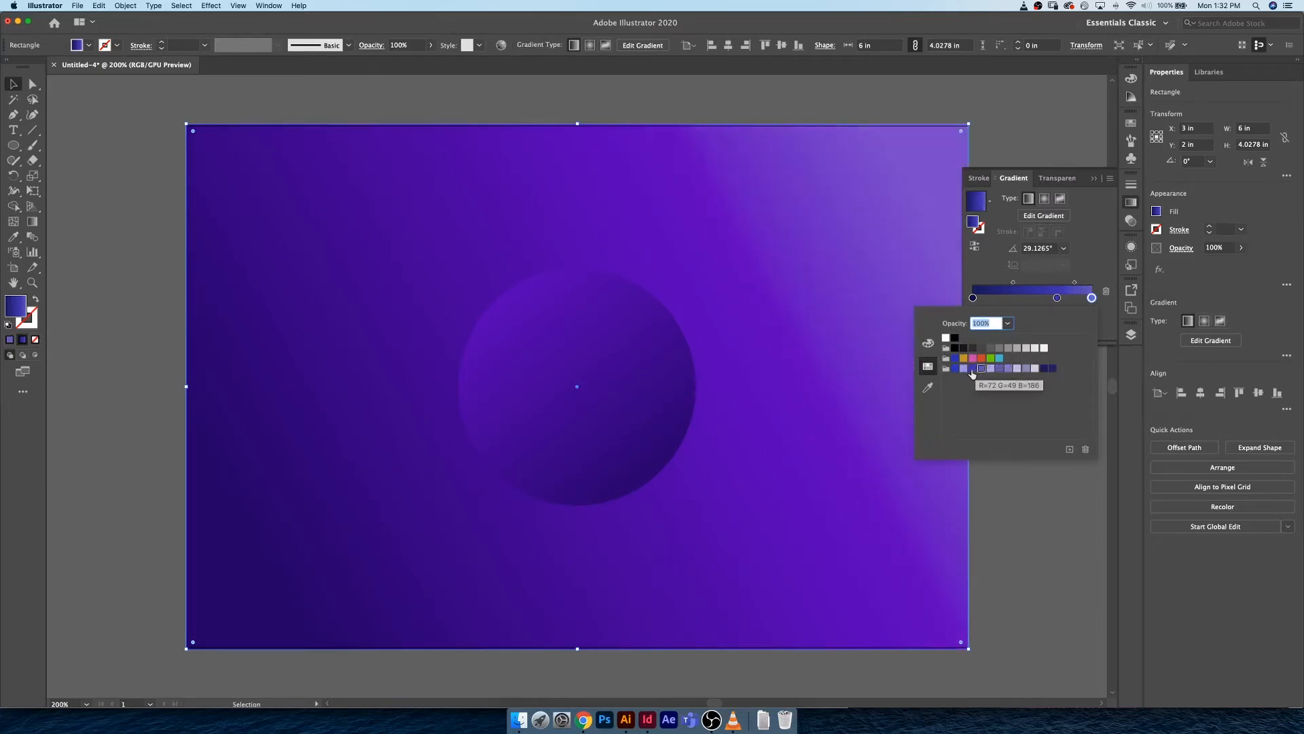
{"action": "left_click", "coordinate": [973, 369]}
{"action": "left_click", "coordinate": [963, 369]}
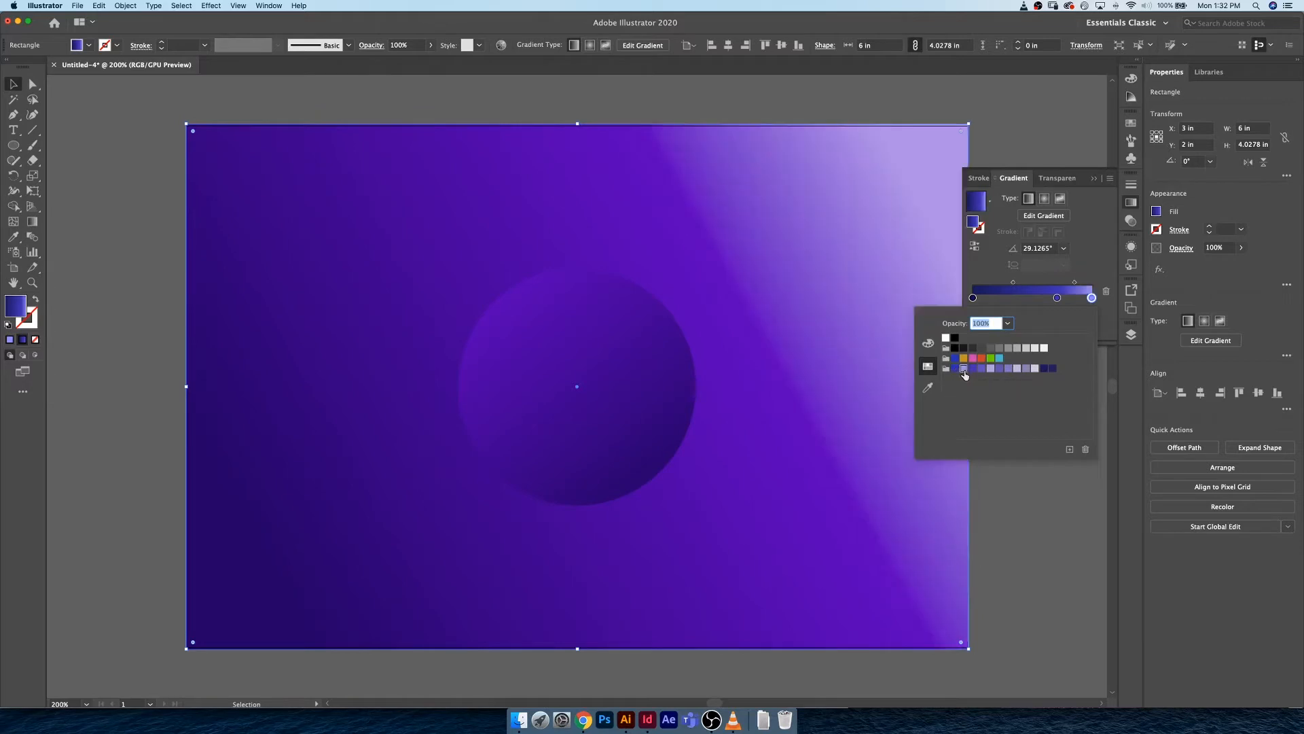
{"action": "left_click", "coordinate": [972, 369]}
{"action": "left_click", "coordinate": [990, 369]}
{"action": "left_click", "coordinate": [982, 369]}
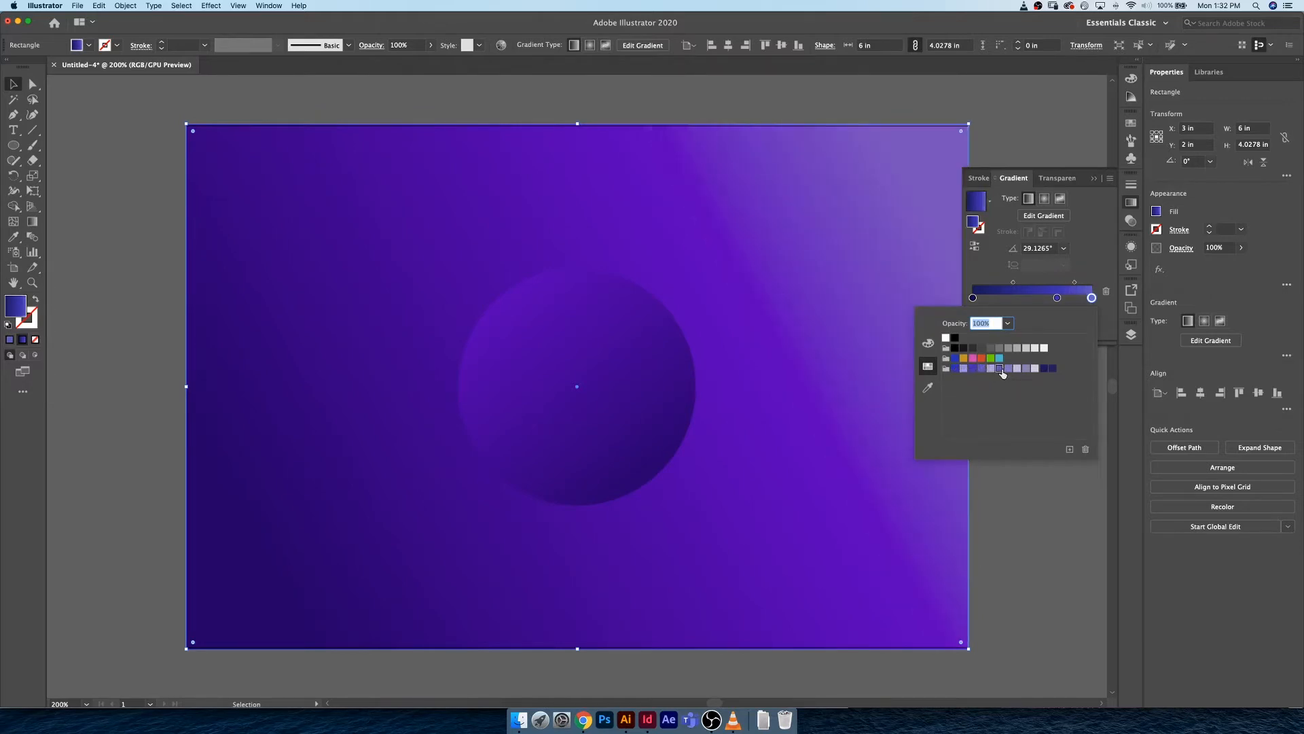
{"action": "left_click", "coordinate": [999, 369]}
{"action": "left_click", "coordinate": [1011, 369]}
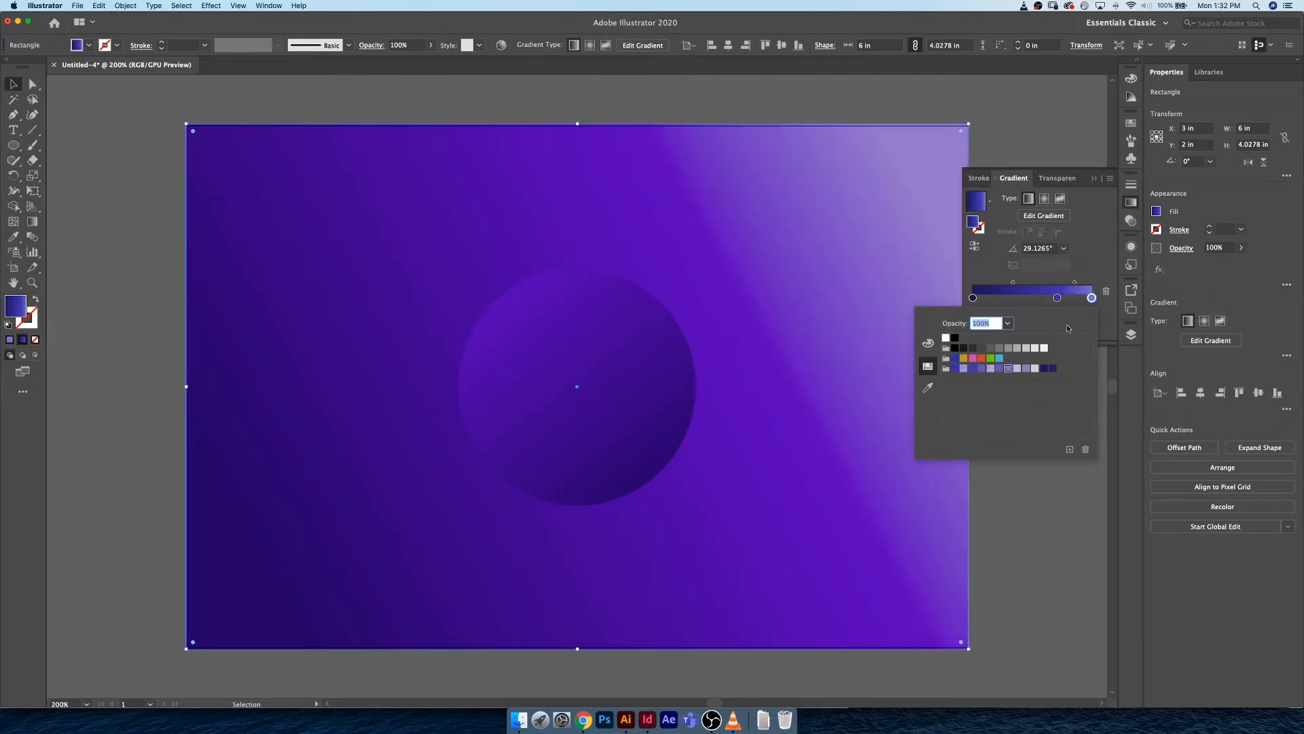
{"action": "left_click", "coordinate": [1092, 278]}
Move the rectangle gradient's middle stop to roughly halfway and set the midpoint between the first two stops to about 46%
{"action": "left_click_drag", "start_coordinate": [1057, 299], "coordinate": [1001, 284]}
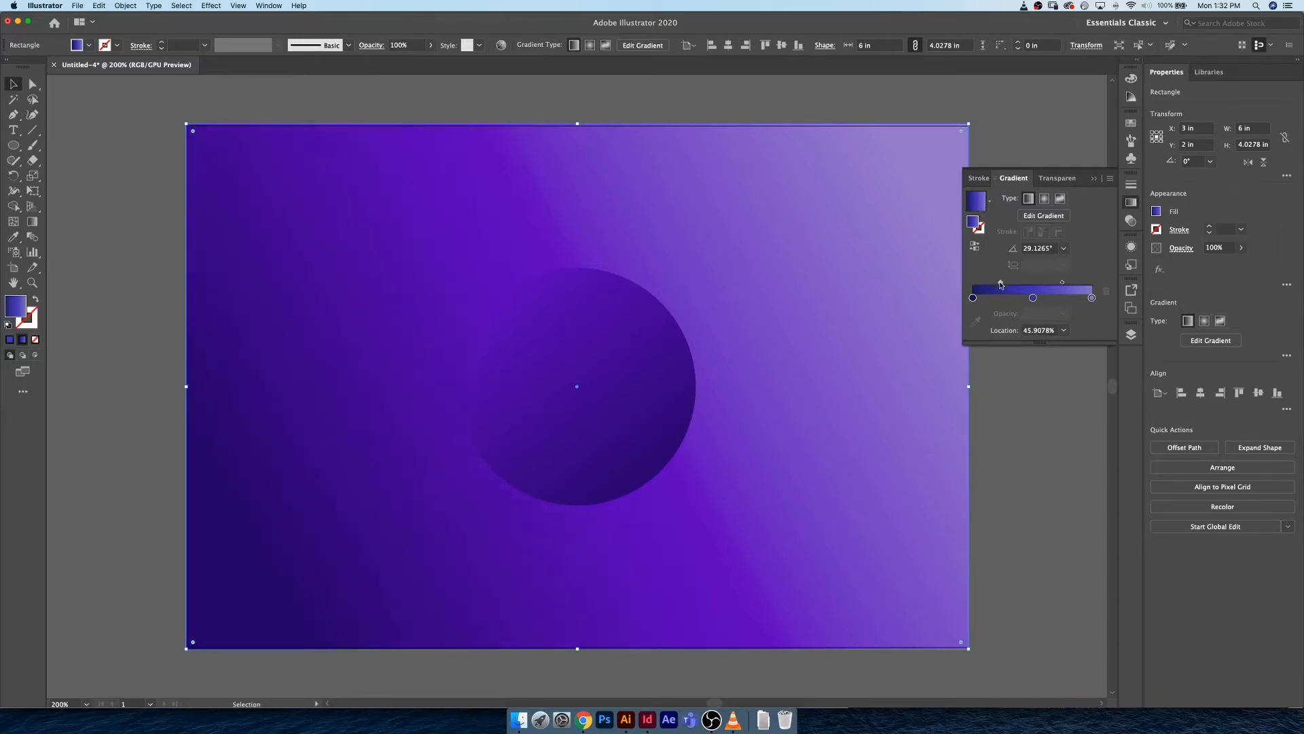
{"action": "left_click", "coordinate": [1035, 442]}
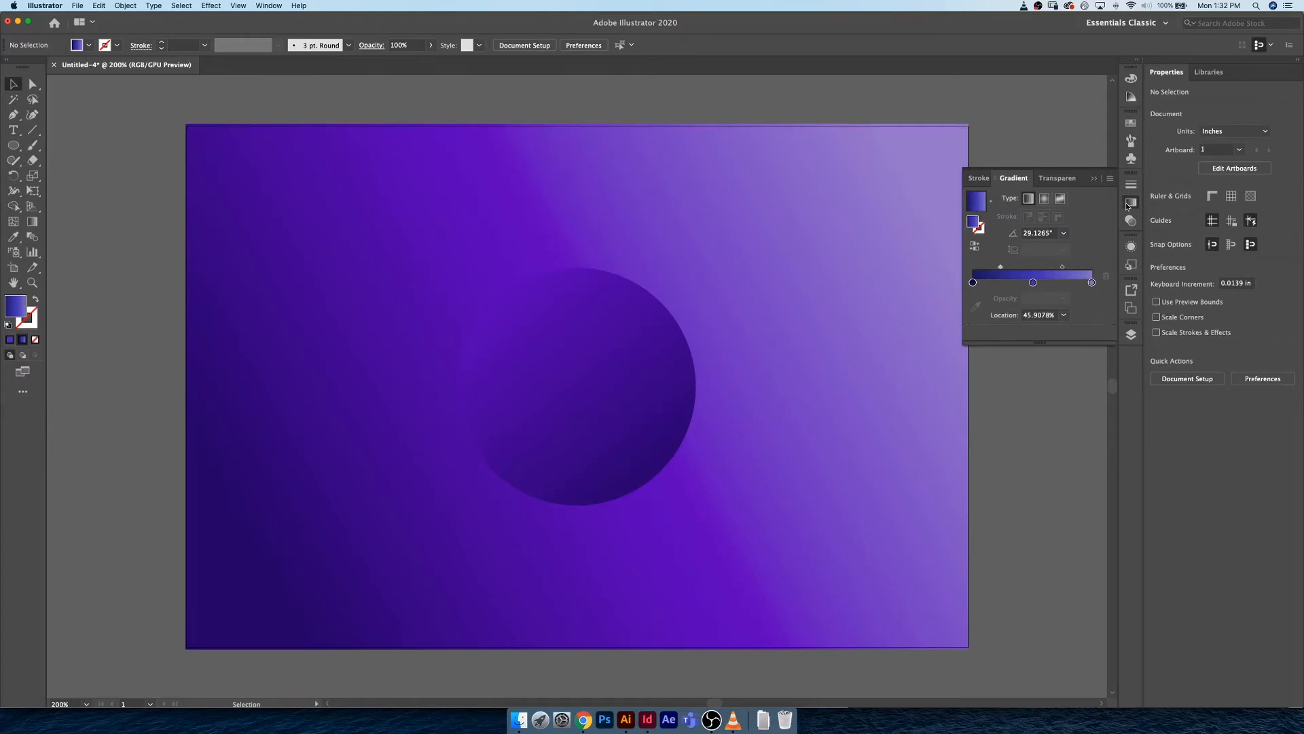
{"action": "left_click", "coordinate": [1078, 358]}
{"action": "left_click", "coordinate": [515, 330]}
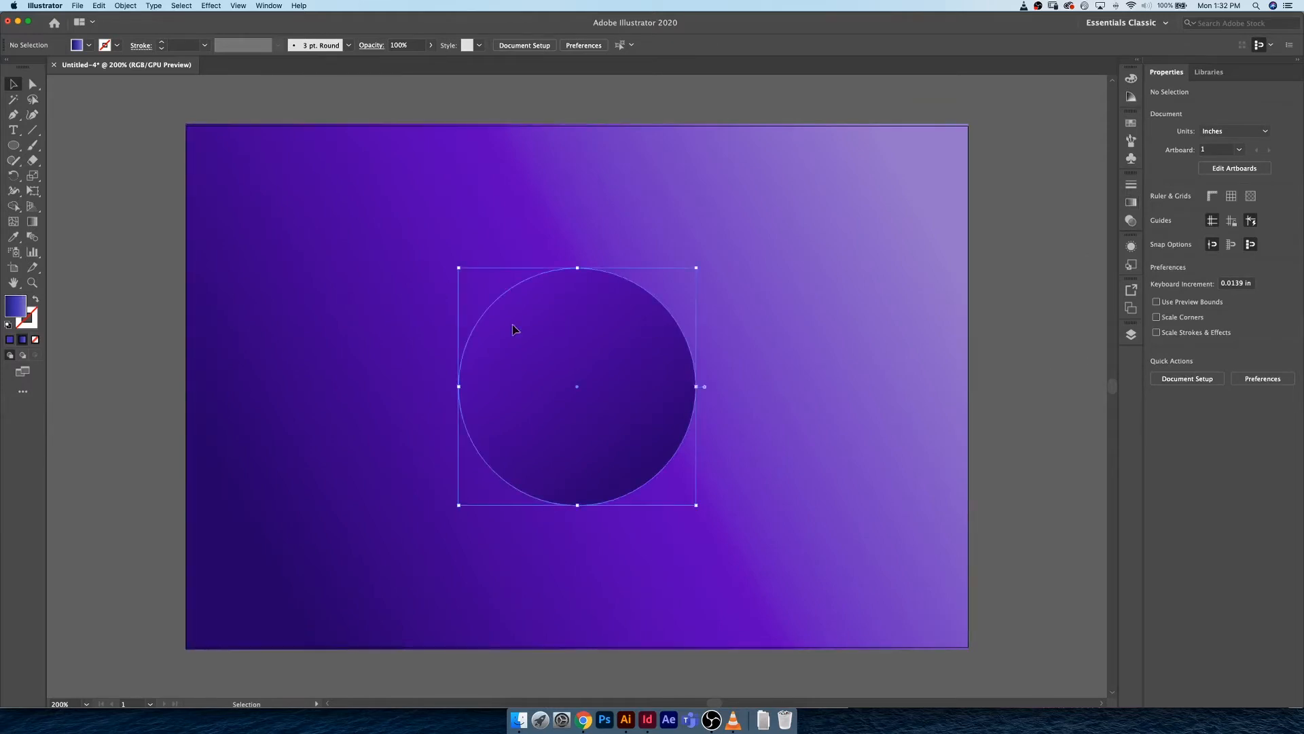
{"action": "left_click", "coordinate": [1029, 294]}
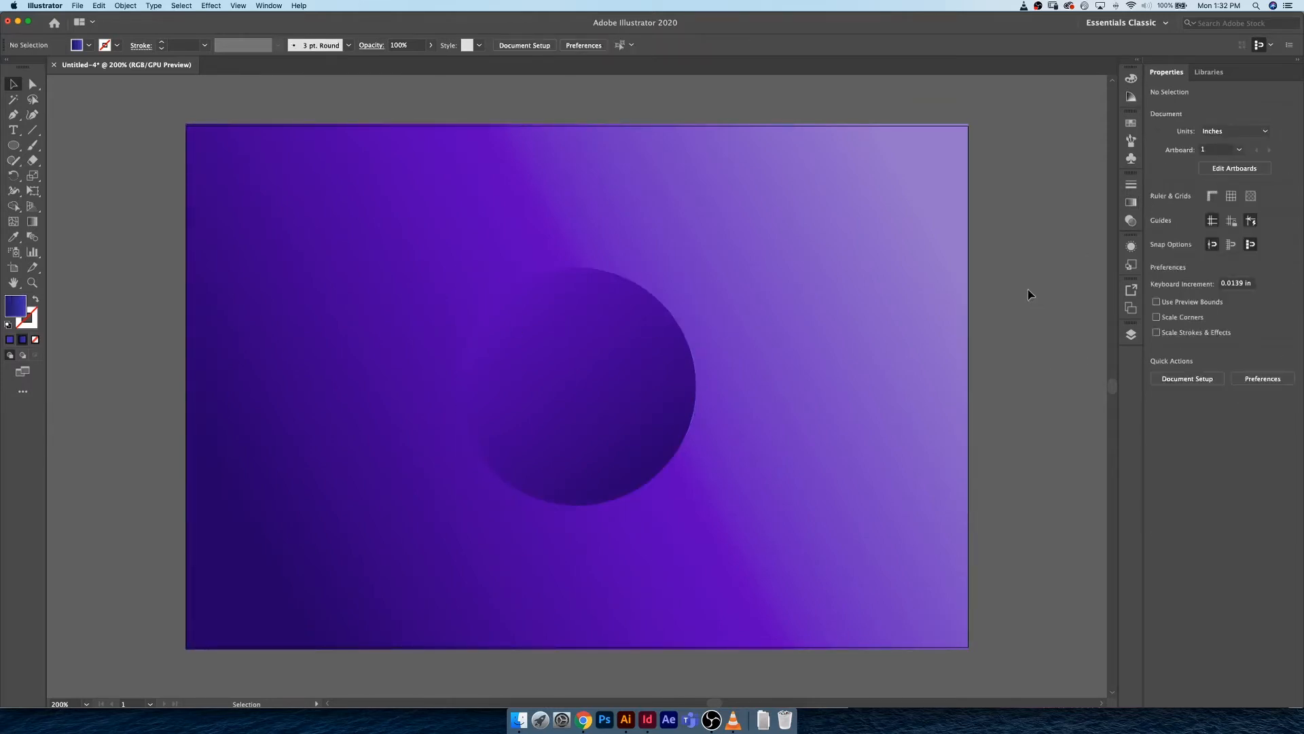
{"action": "key", "text": "super+equal"}
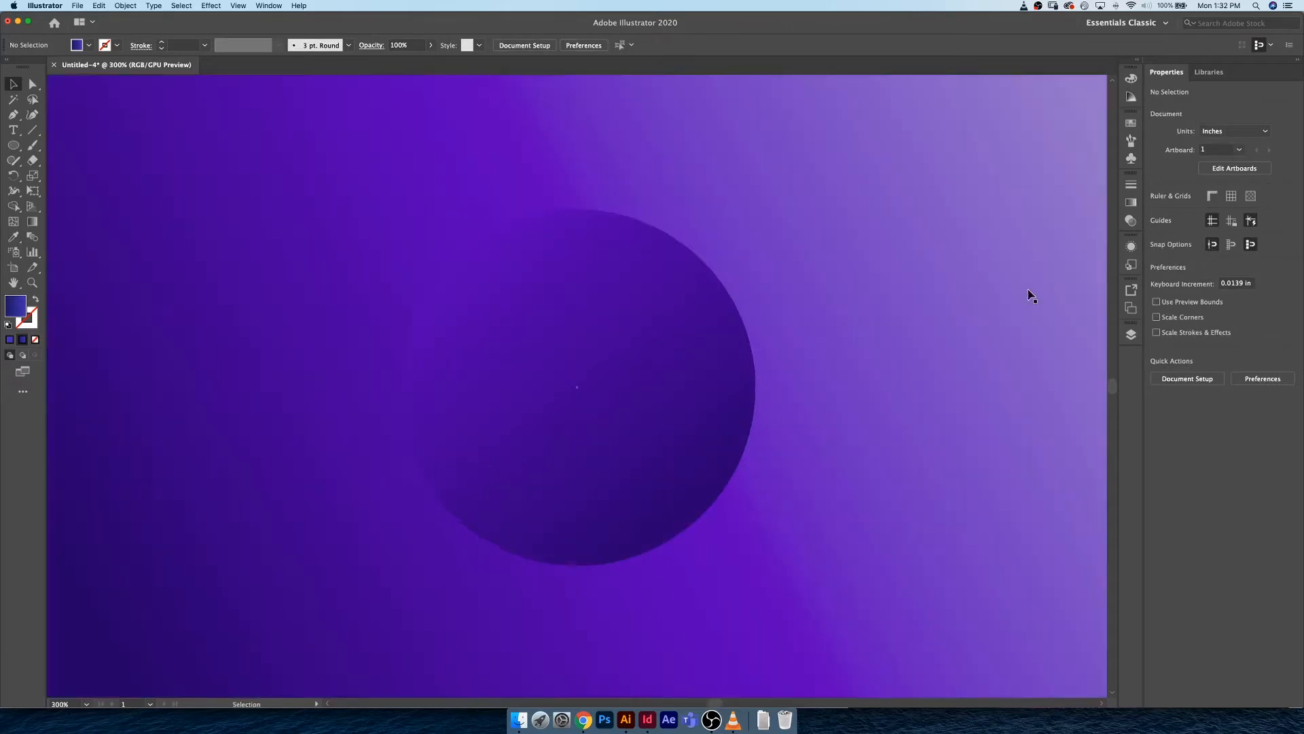
{"action": "key", "text": "super+minus"}
{"action": "key", "text": "super+minus"}
{"action": "key", "text": "super+equal"}
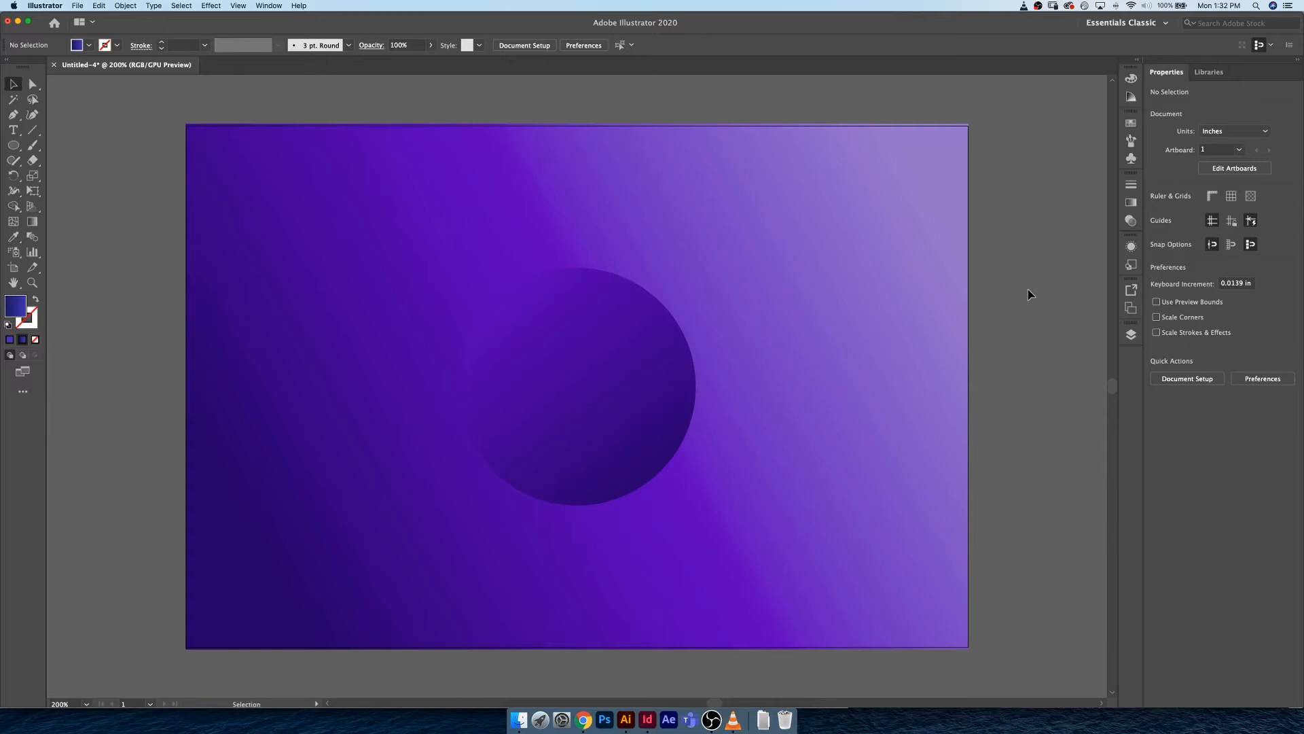
Add a second gradient fill to the circle, hide the upper fill and make the lower one active
{"action": "left_click", "coordinate": [648, 378]}
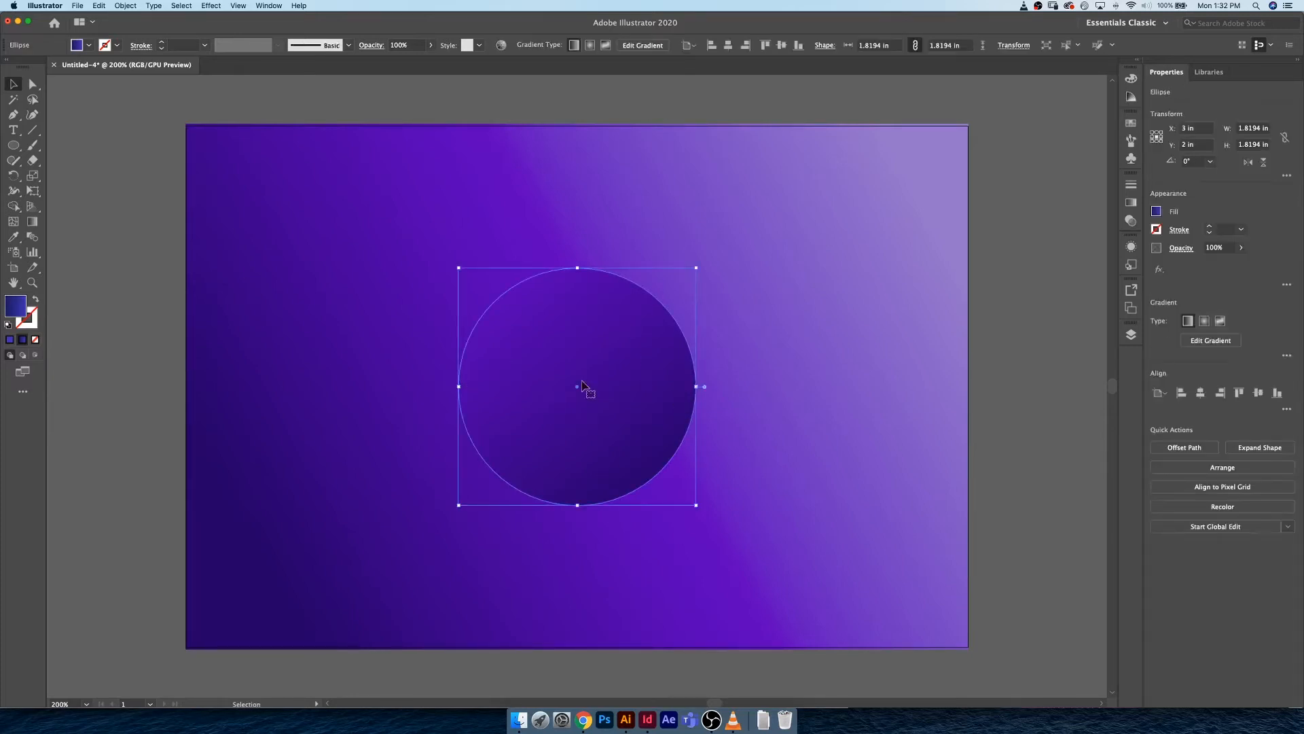
{"action": "left_click", "coordinate": [1132, 246]}
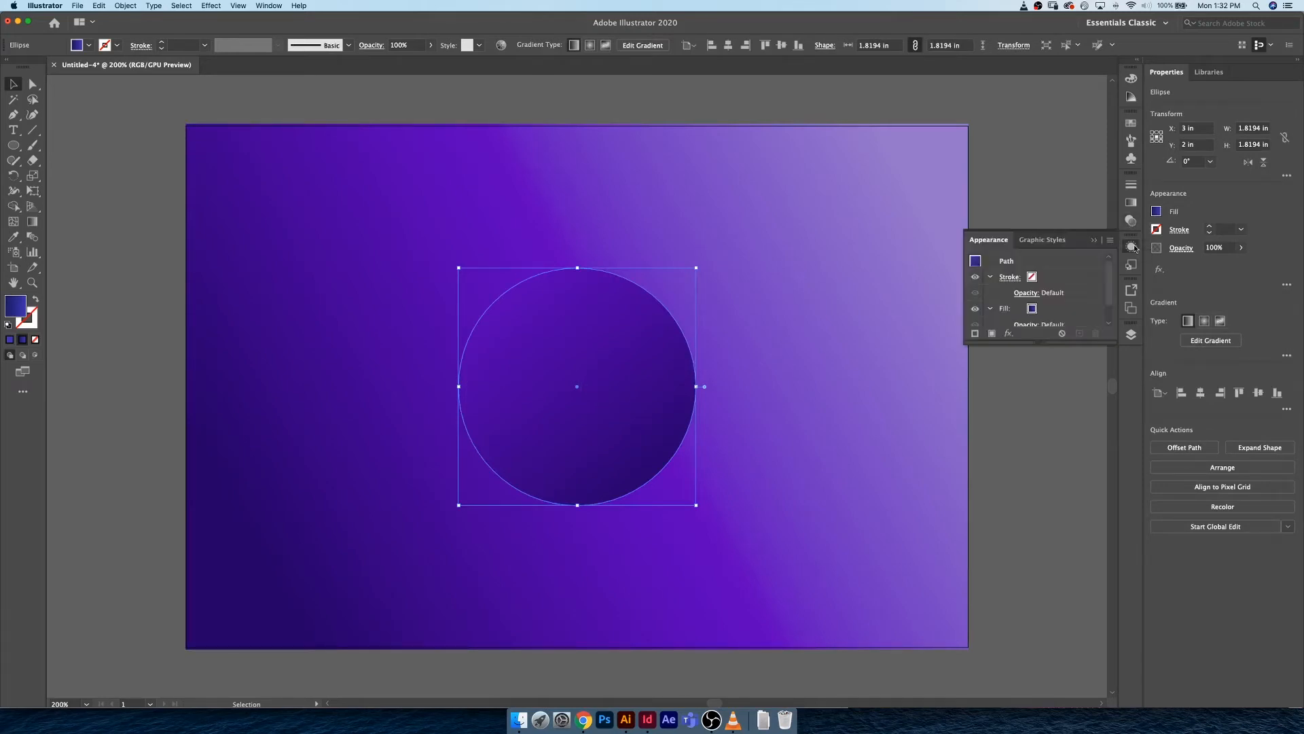
{"action": "left_click_drag", "start_coordinate": [1040, 343], "coordinate": [1045, 523]}
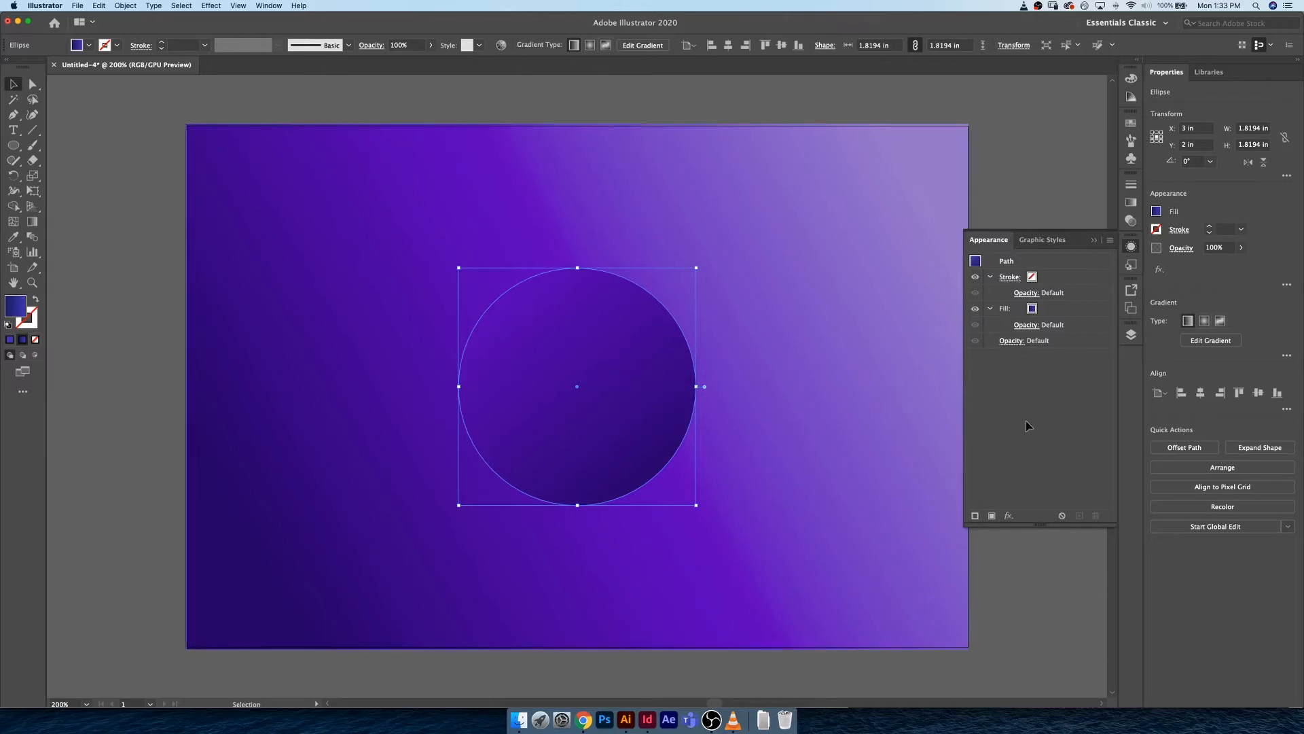
{"action": "left_click", "coordinate": [1008, 310]}
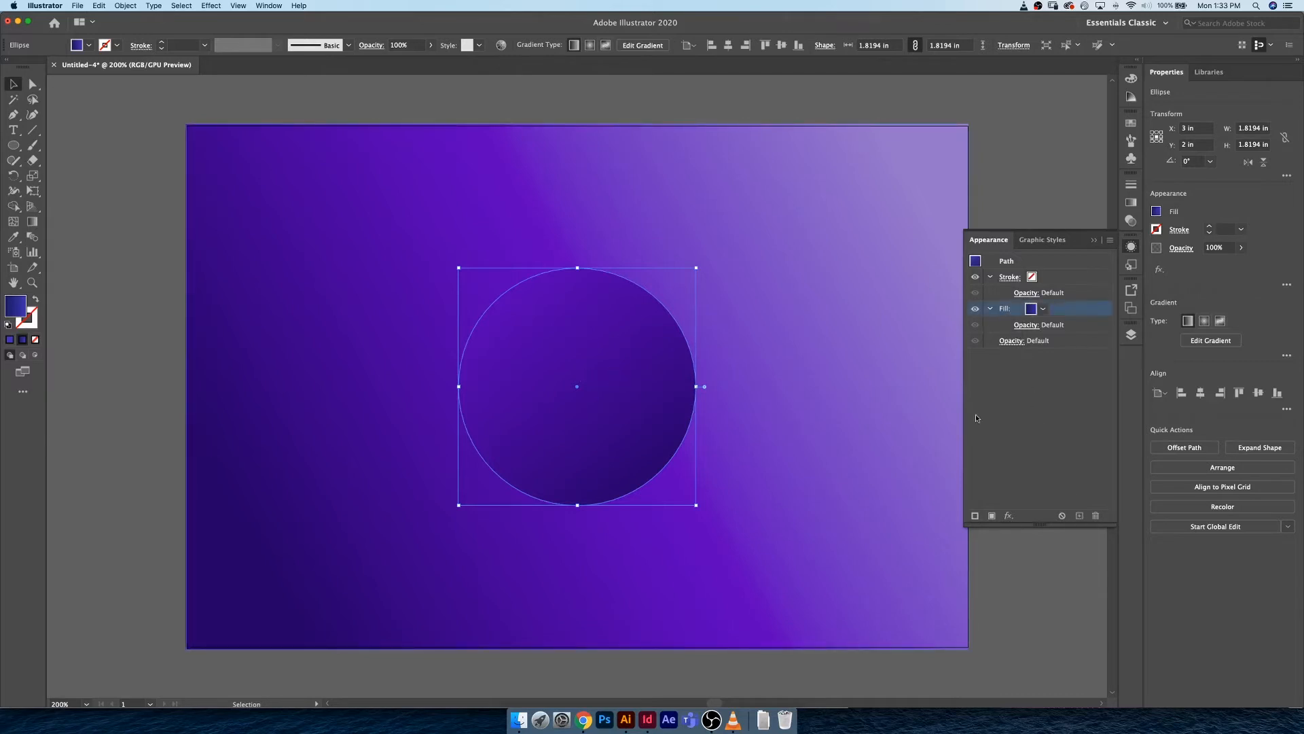
{"action": "left_click", "coordinate": [993, 516]}
{"action": "left_click", "coordinate": [976, 310]}
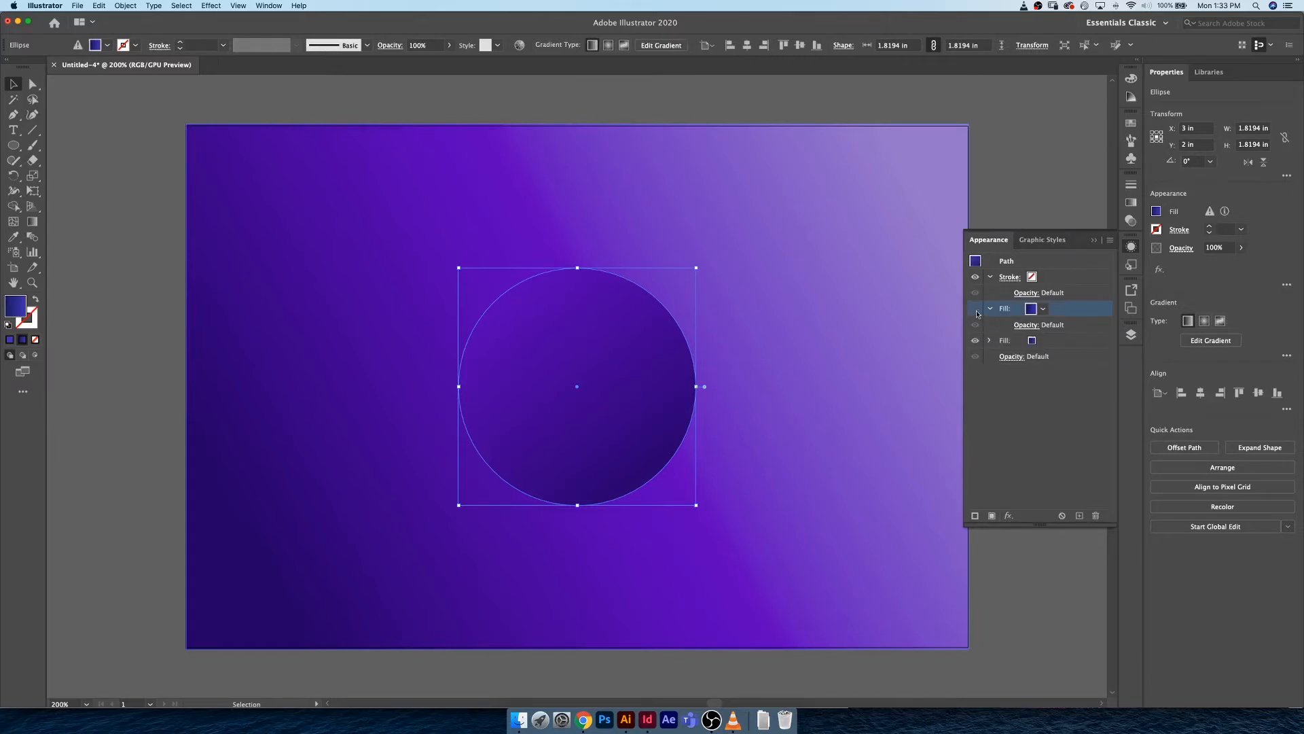
{"action": "left_click", "coordinate": [1004, 340]}
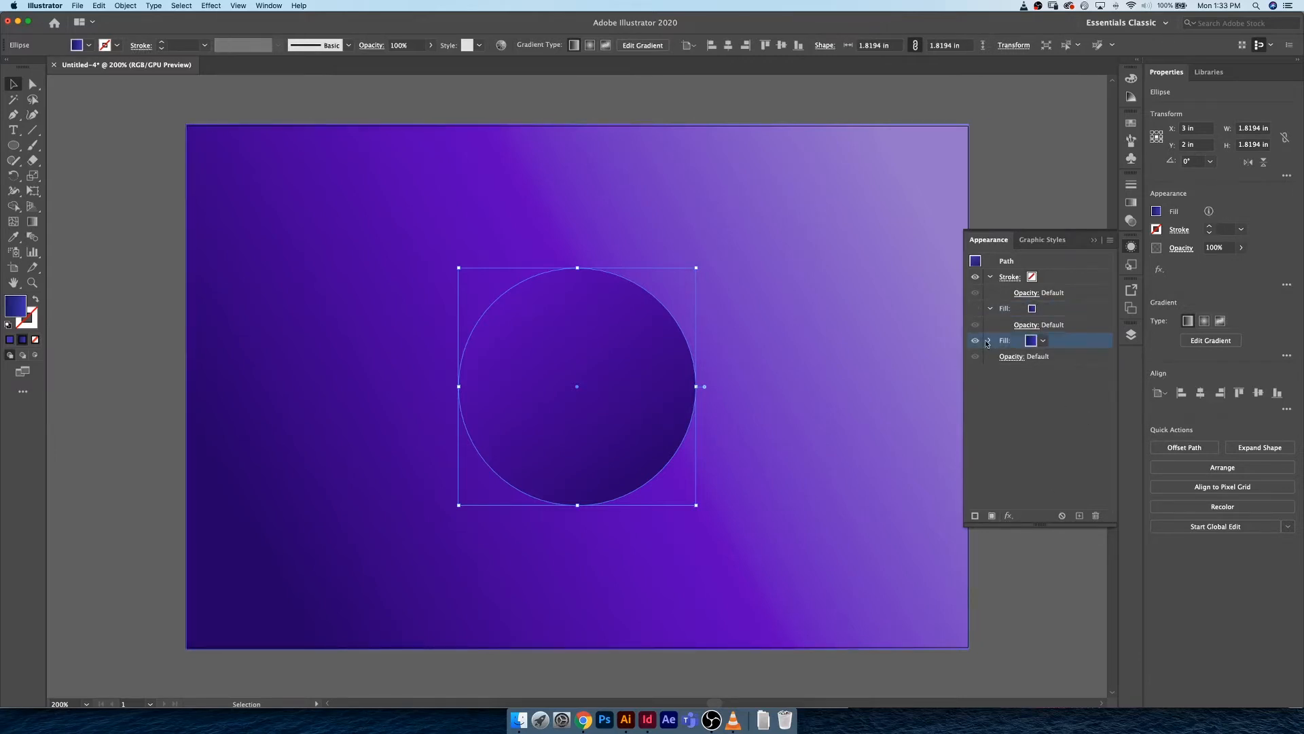
{"action": "left_click", "coordinate": [990, 340]}
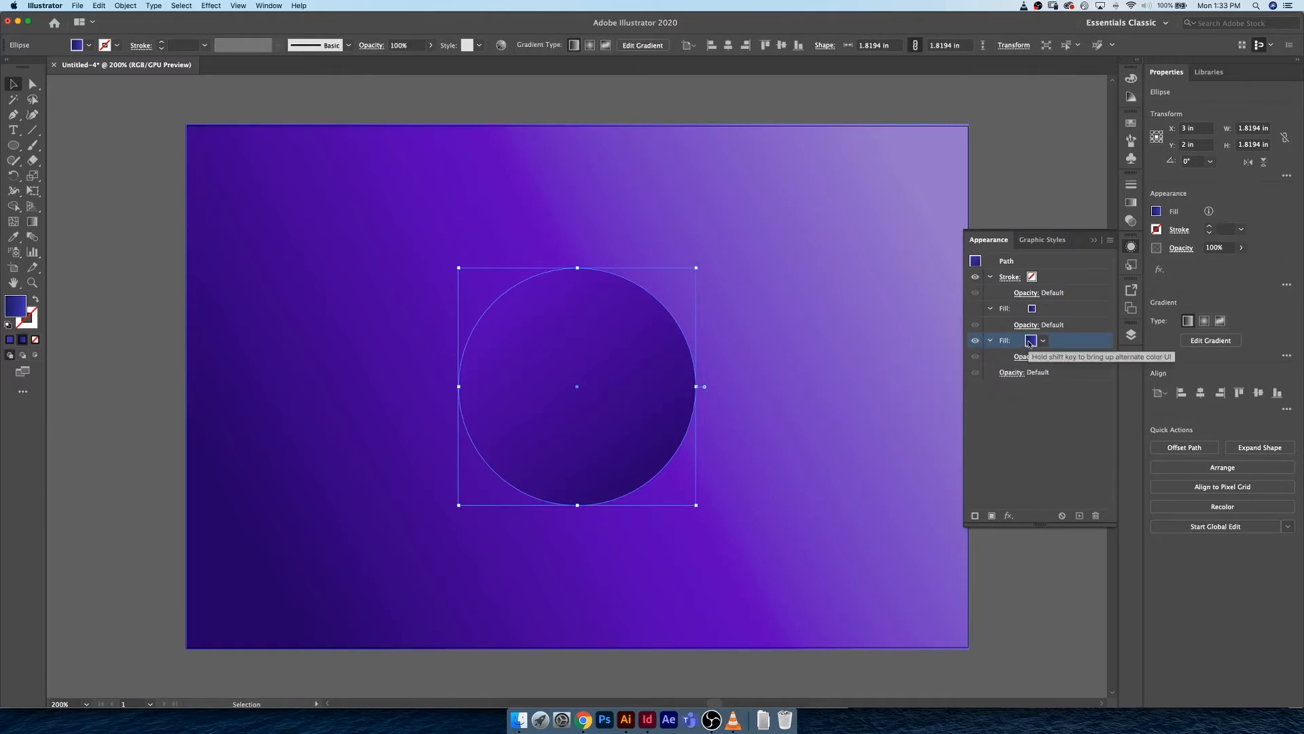
Place the end stop of the circle's lower fill gradient at 100% and set that stop's opacity to 0%
{"action": "left_click", "coordinate": [1131, 203]}
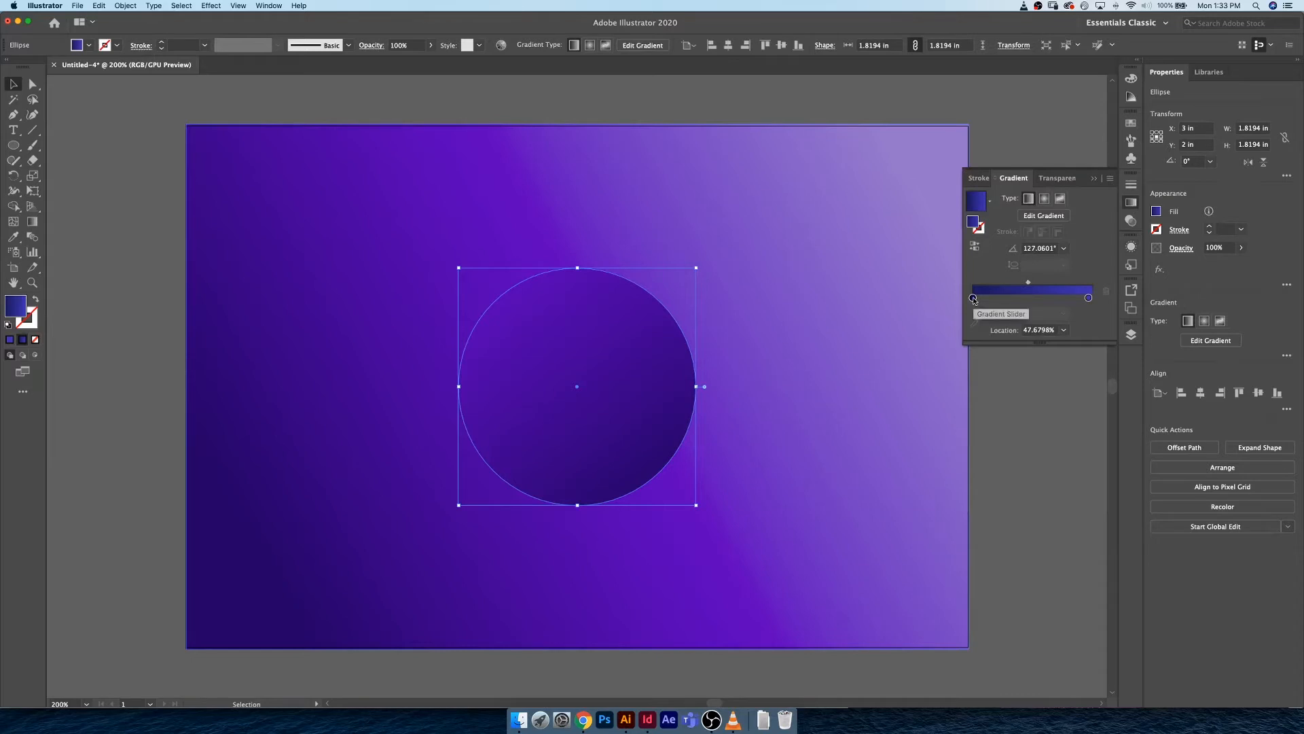
{"action": "left_click_drag", "start_coordinate": [1088, 297], "coordinate": [1094, 300]}
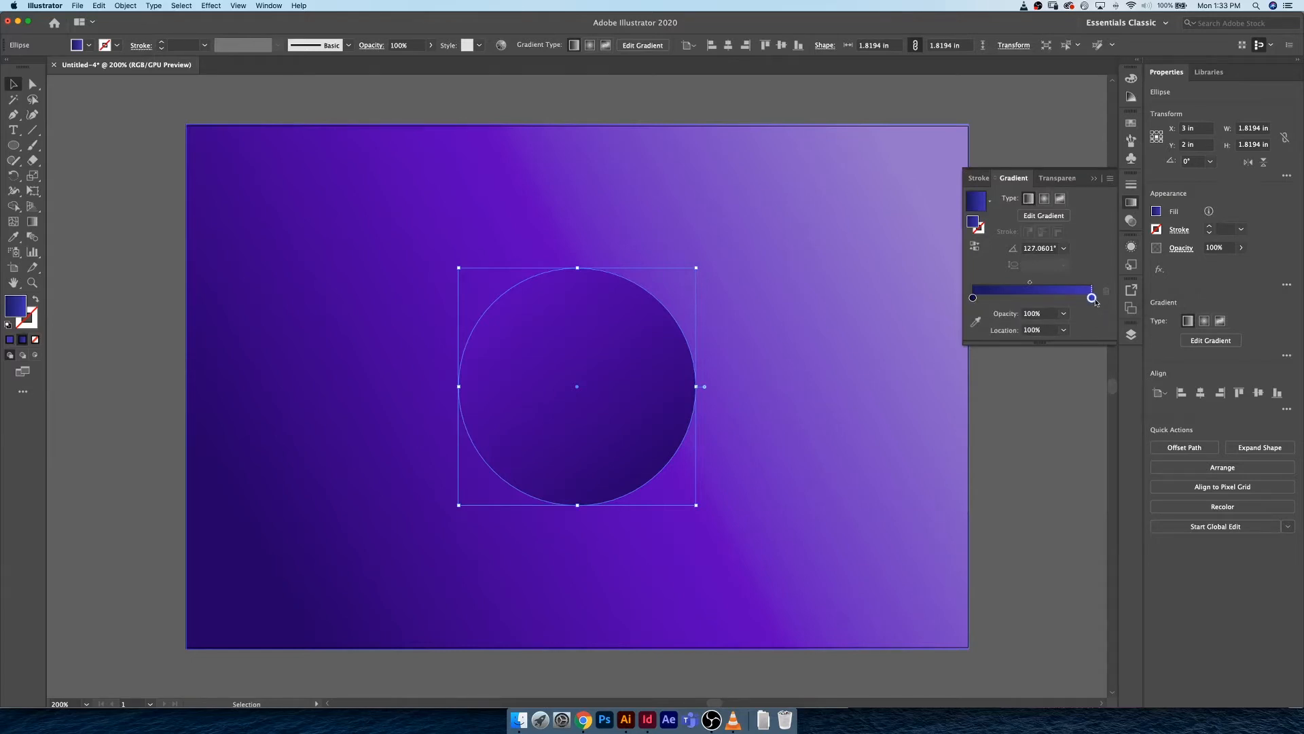
{"action": "left_click", "coordinate": [1049, 314]}
{"action": "type", "text": "0"}
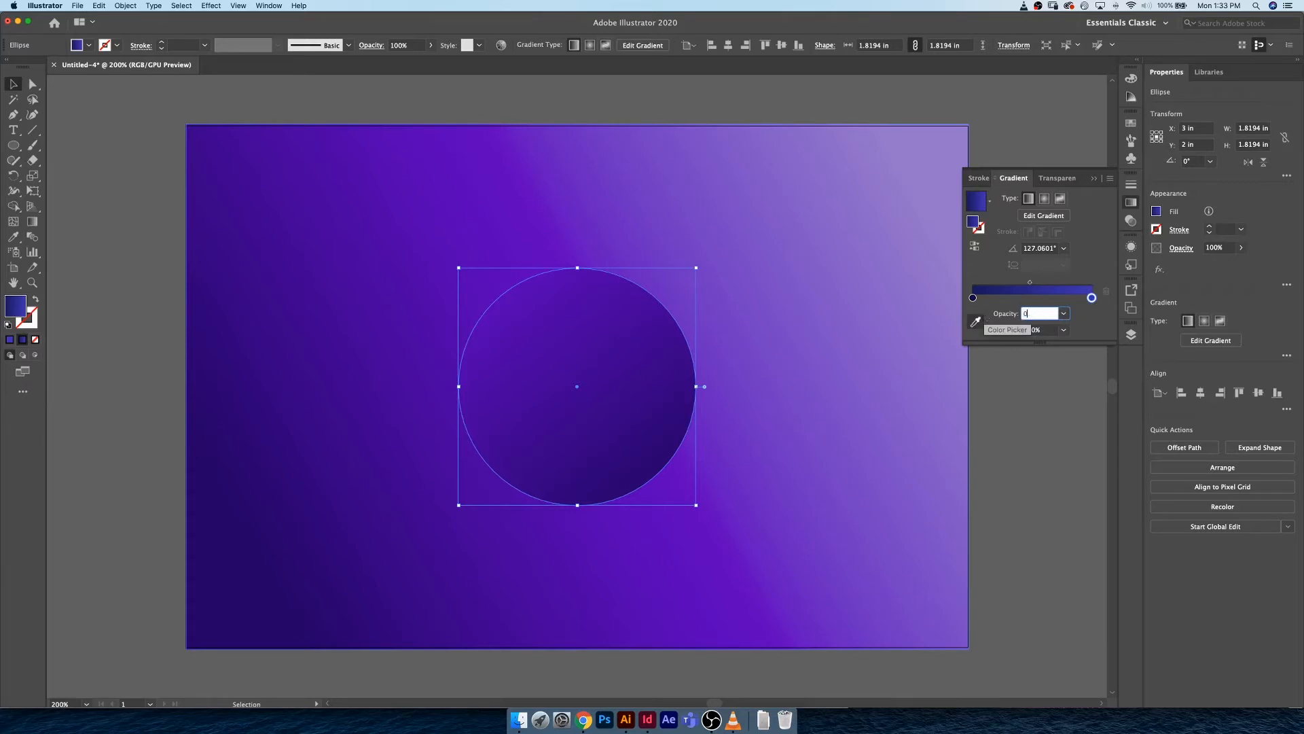
{"action": "key", "text": "Return"}
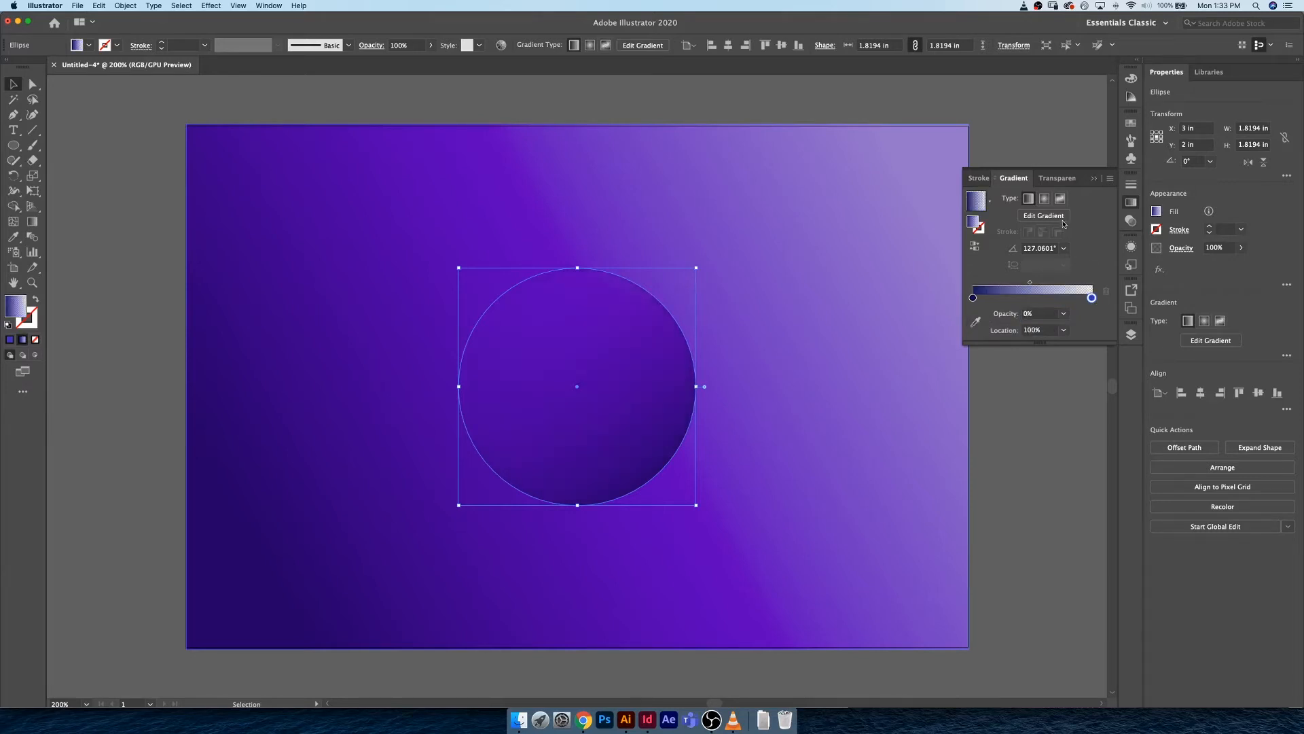
Change the circle's lower fill to a radial gradient and move its midpoint to about 71%
{"action": "left_click", "coordinate": [1045, 199]}
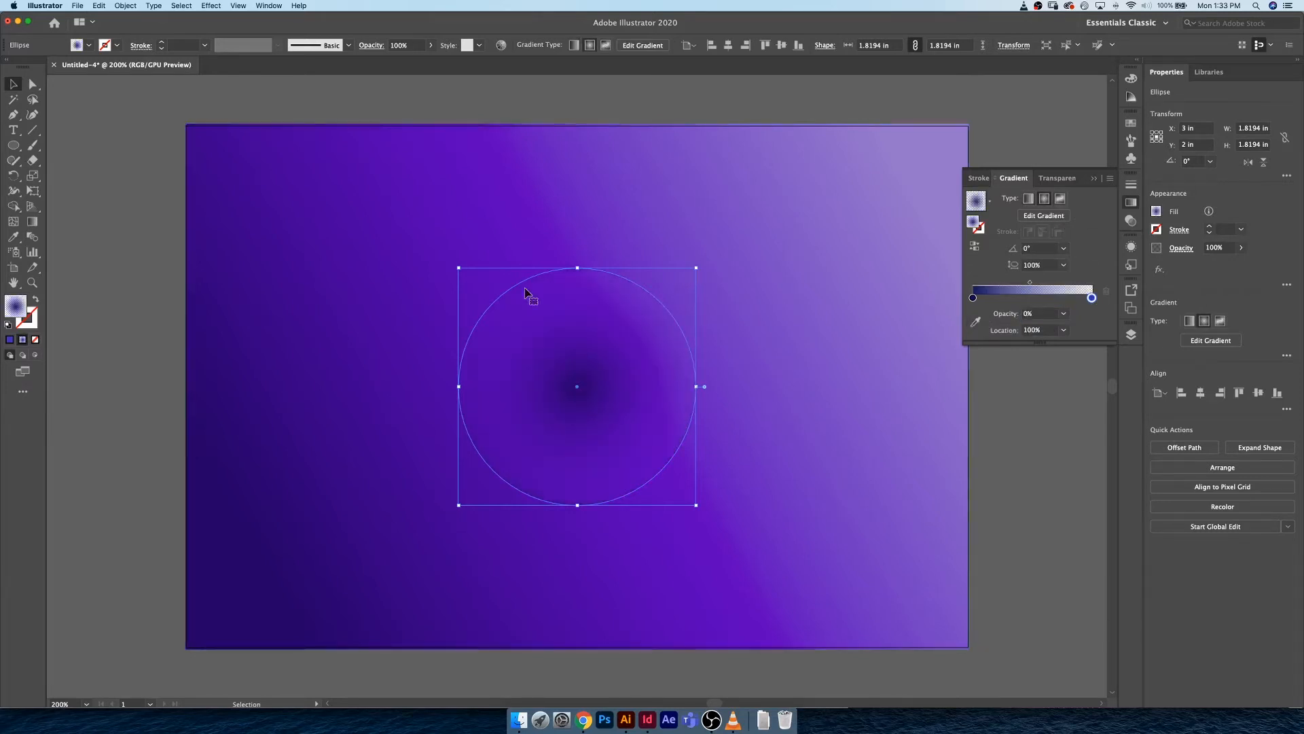
{"action": "left_click_drag", "start_coordinate": [1029, 284], "coordinate": [1057, 284]}
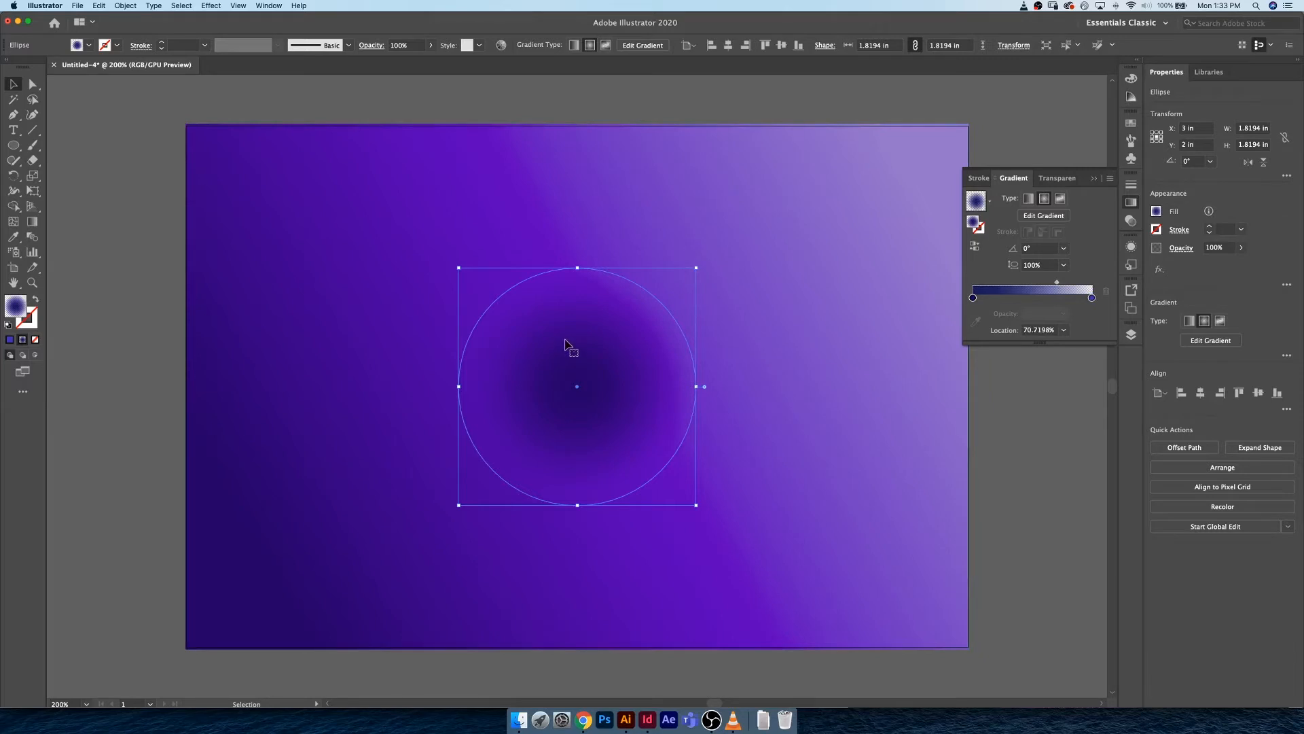
{"action": "left_click", "coordinate": [973, 298]}
{"action": "double_click", "coordinate": [973, 299]}
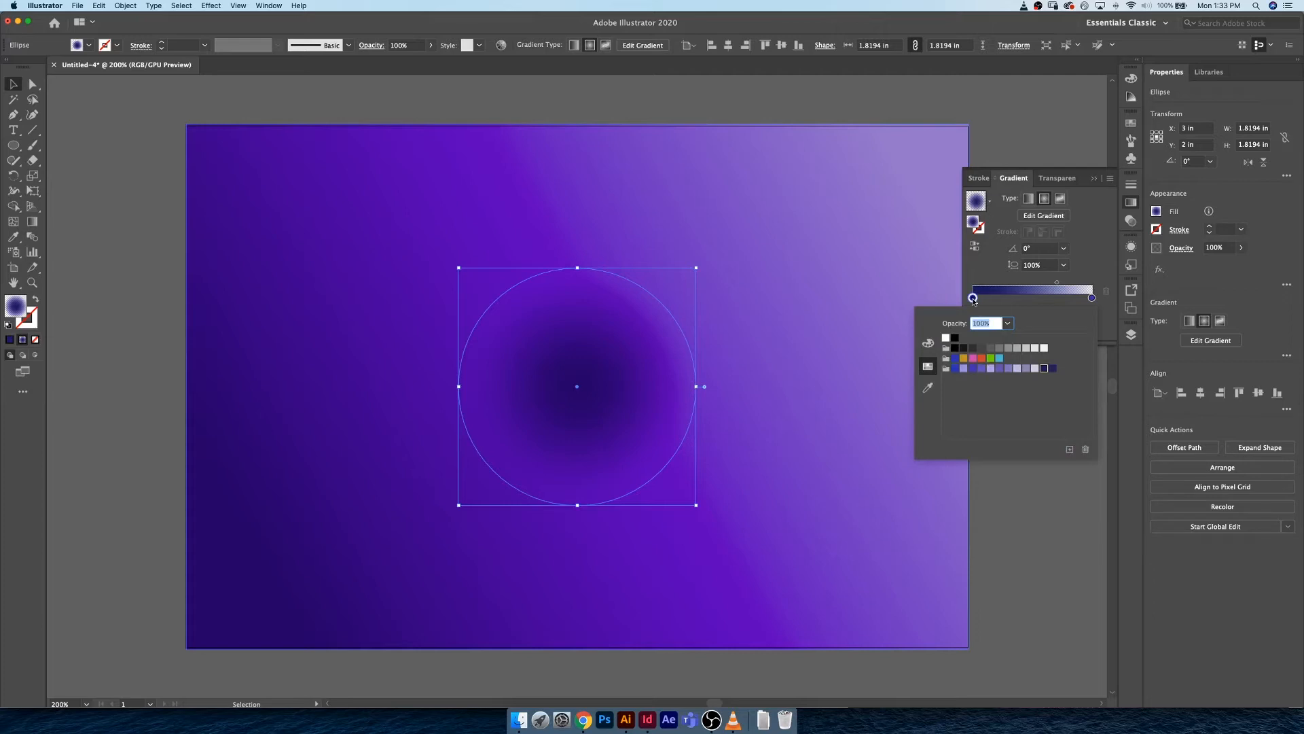
{"action": "left_click", "coordinate": [1095, 269]}
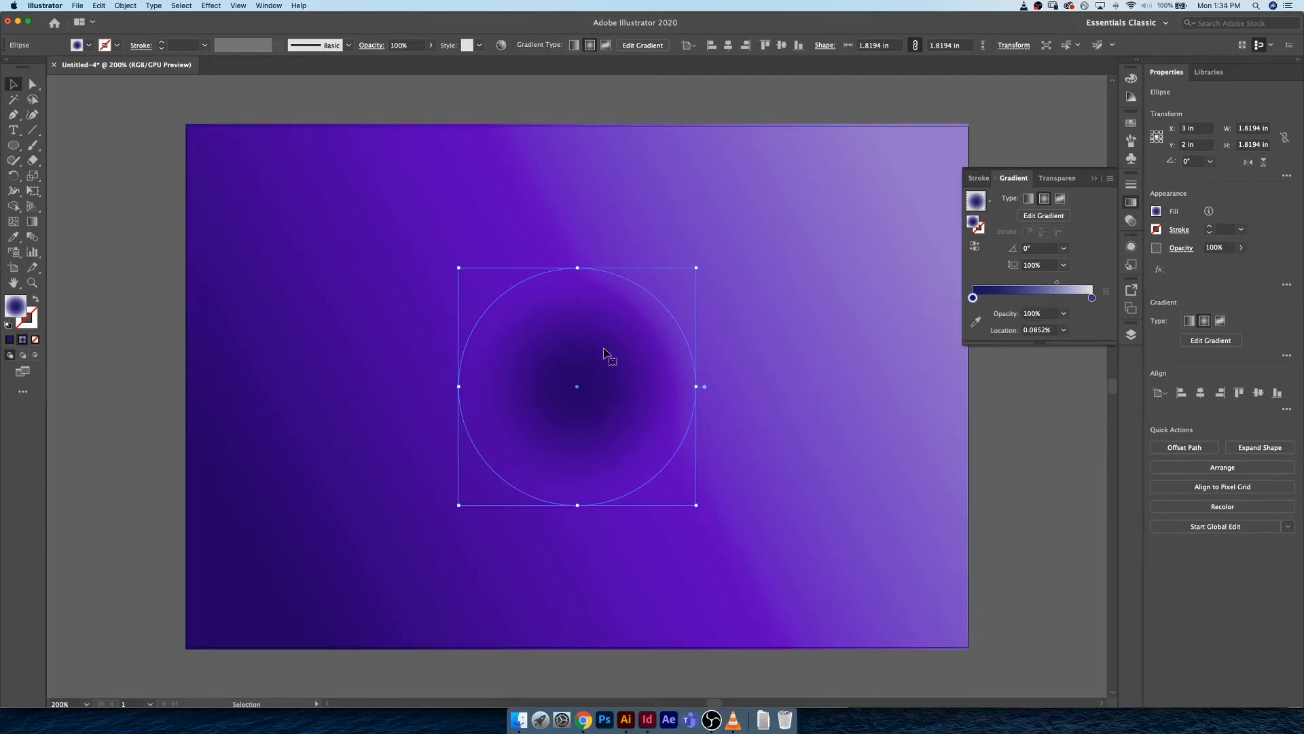
{"action": "left_click", "coordinate": [992, 421]}
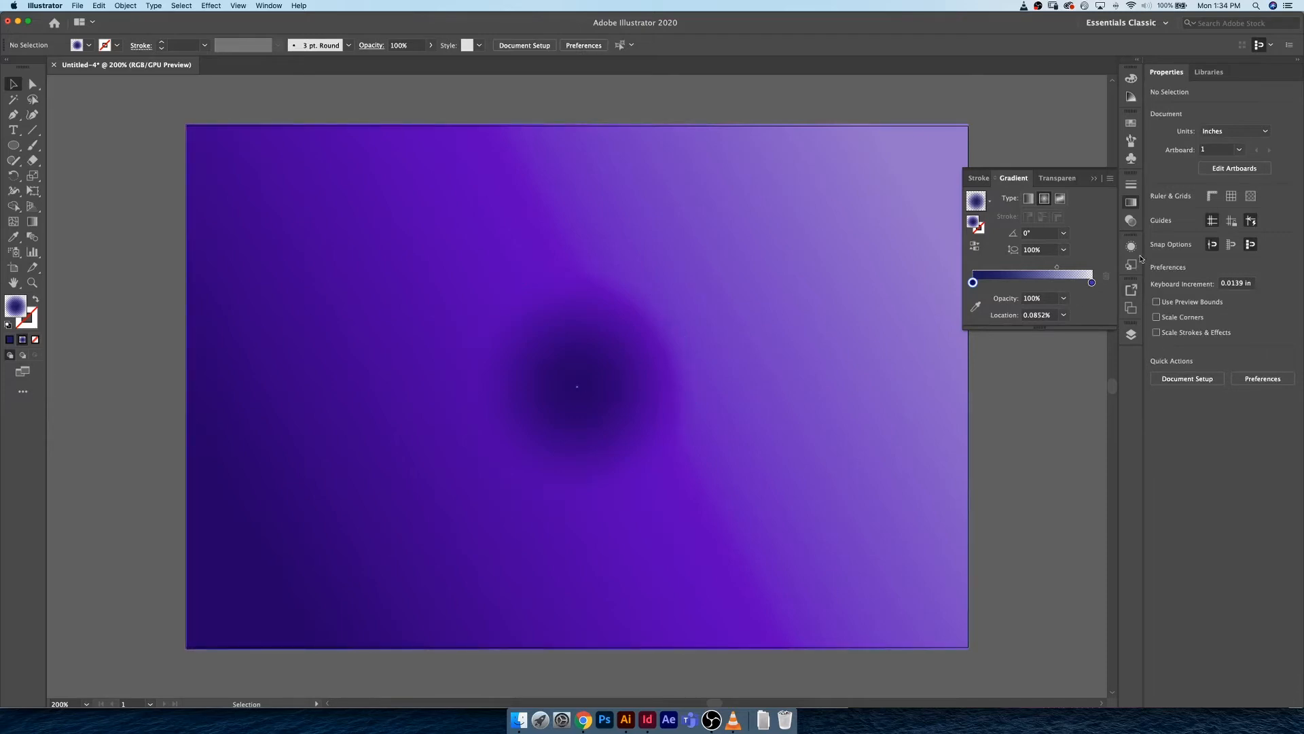
Show the circle's hidden linear fill again and stack the radial fill above it
{"action": "left_click", "coordinate": [678, 386]}
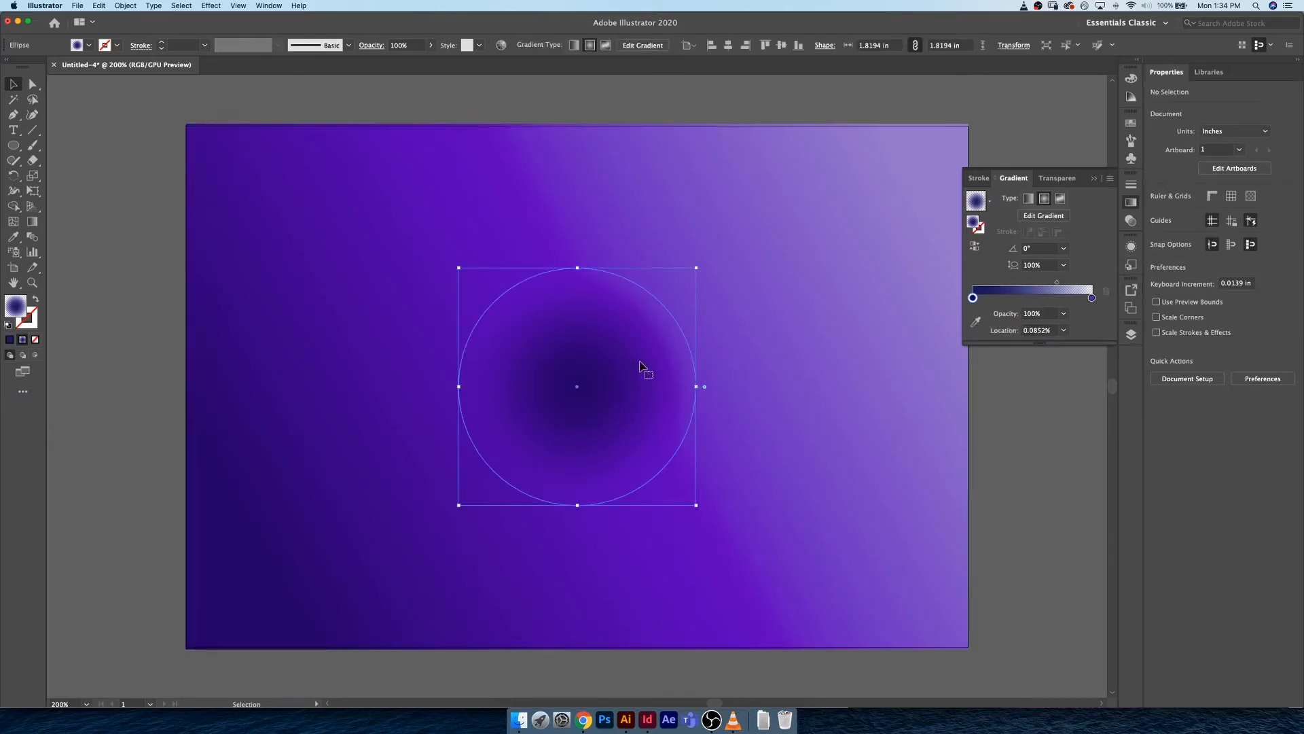
{"action": "left_click", "coordinate": [1135, 249]}
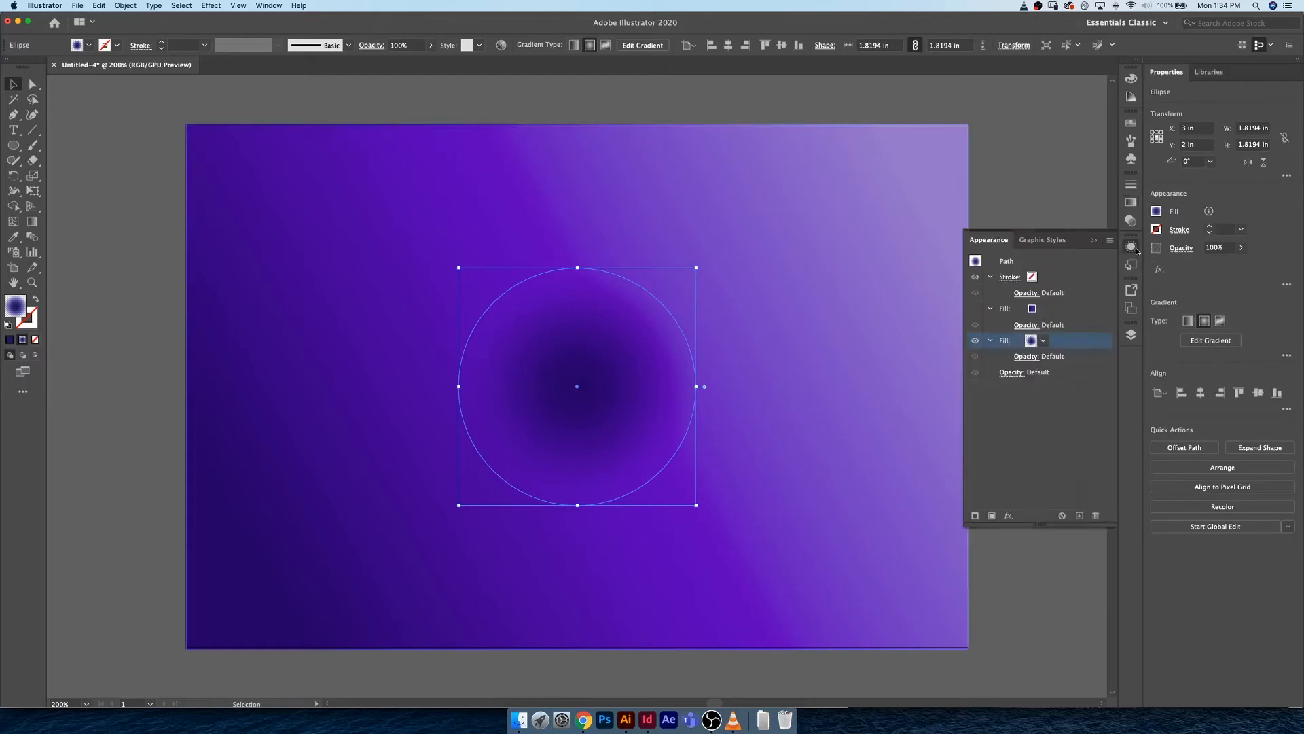
{"action": "left_click", "coordinate": [1004, 310]}
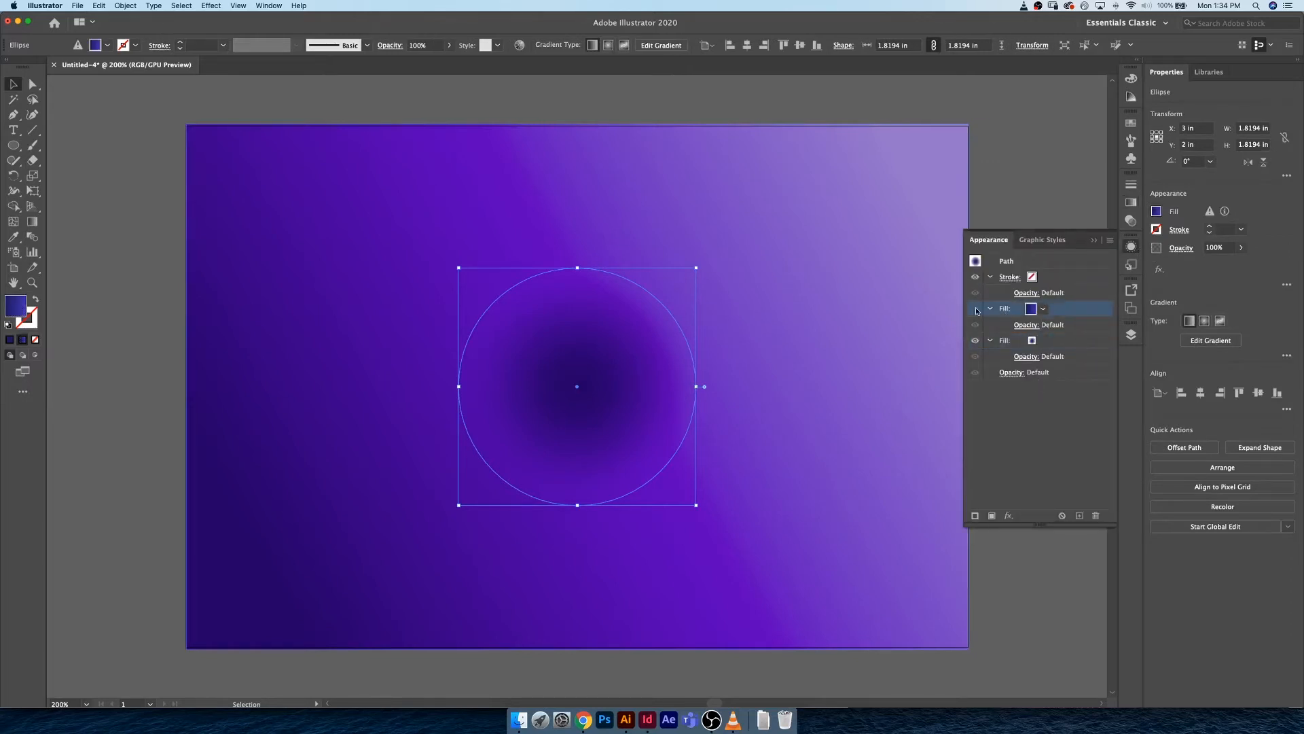
{"action": "left_click", "coordinate": [976, 309]}
{"action": "left_click", "coordinate": [990, 308]}
{"action": "left_click", "coordinate": [990, 324]}
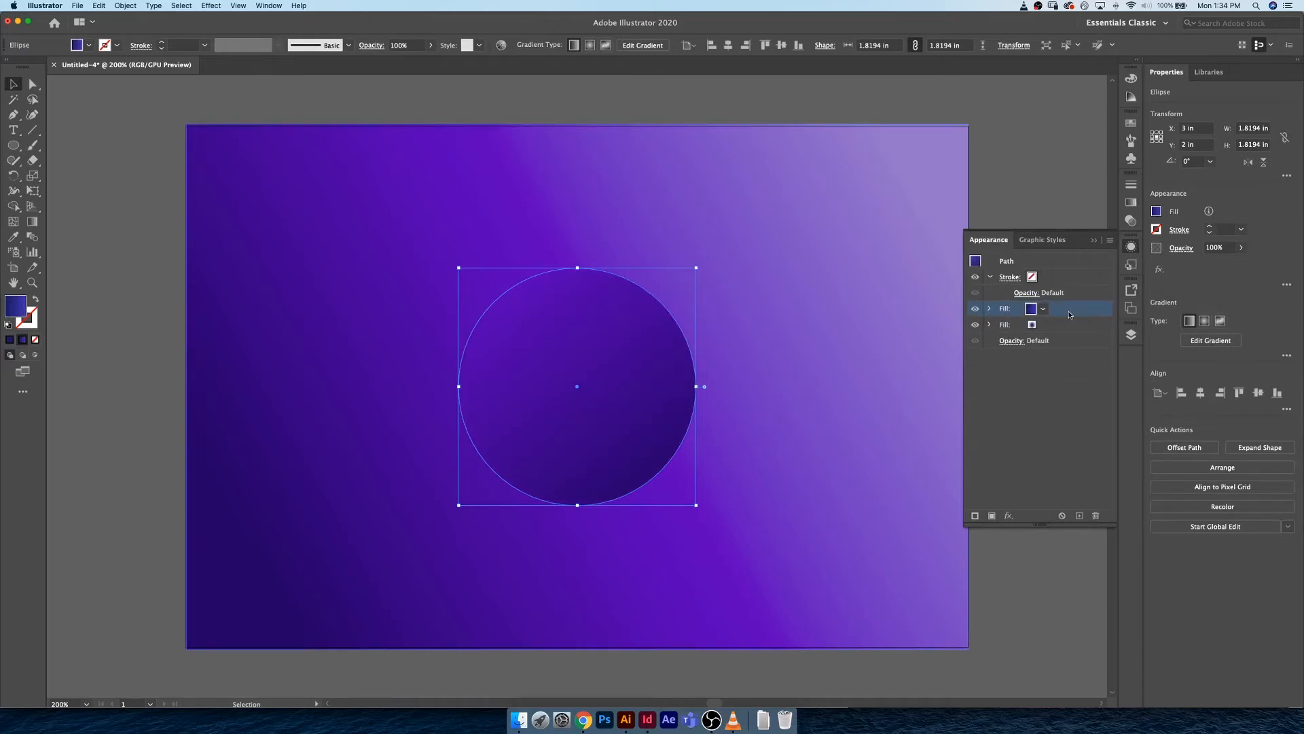
{"action": "left_click_drag", "start_coordinate": [1068, 333], "coordinate": [1019, 305]}
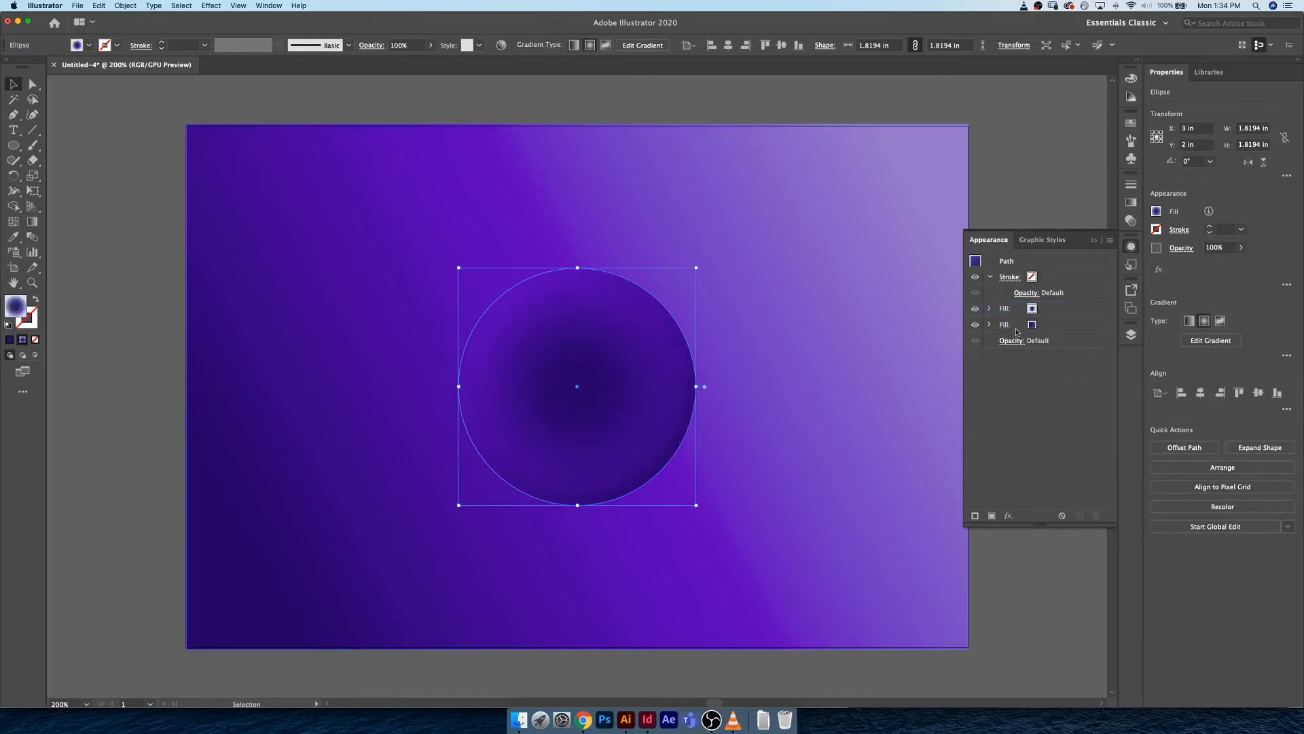
{"action": "left_click", "coordinate": [1003, 563]}
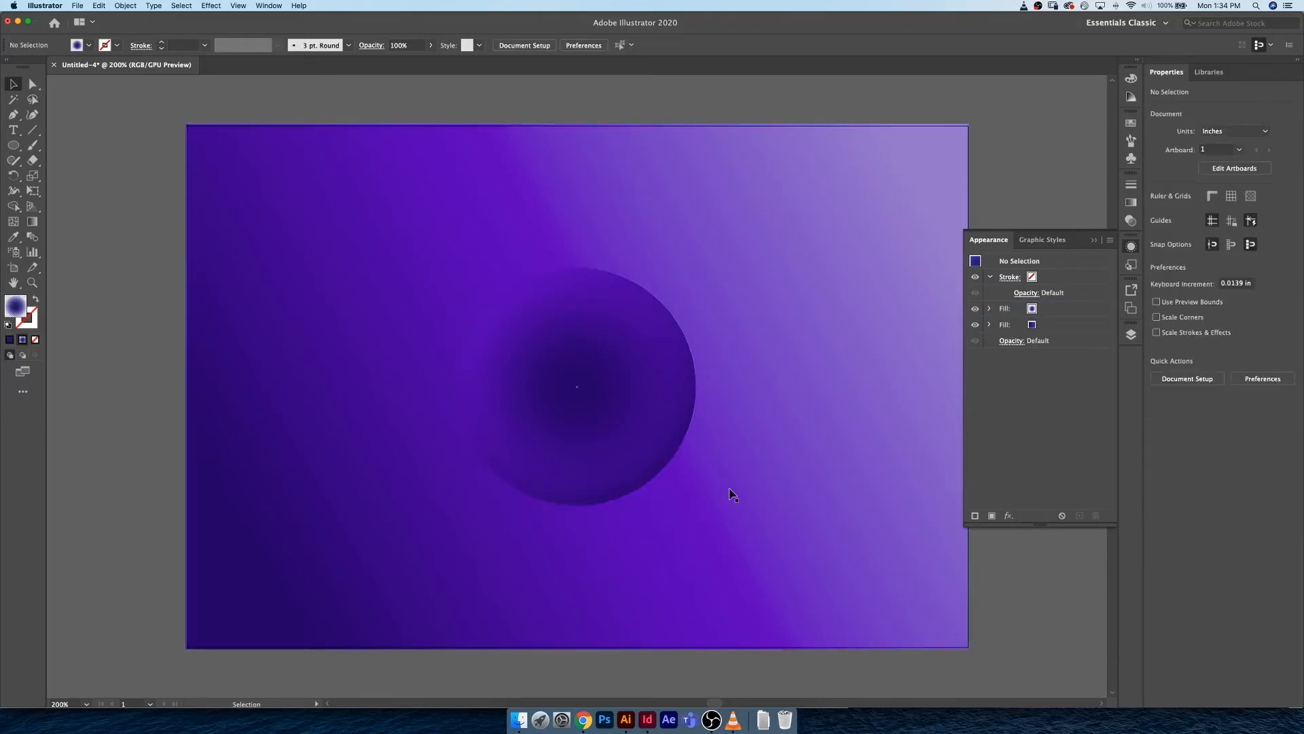
Try the circle's linear fill above the radial fill and return the radial fill to the upper position
{"action": "left_click_drag", "start_coordinate": [1045, 328], "coordinate": [1050, 301]}
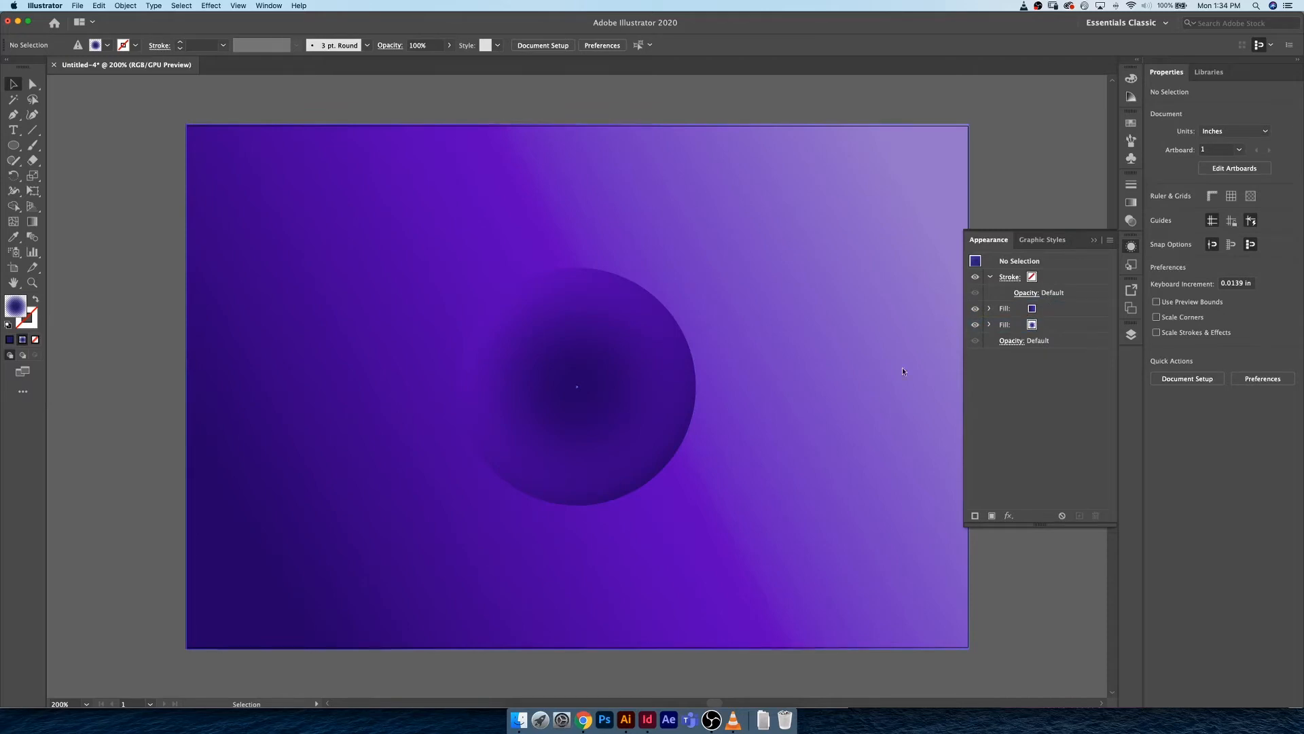
{"action": "left_click", "coordinate": [653, 402]}
{"action": "left_click_drag", "start_coordinate": [1045, 307], "coordinate": [1046, 327]}
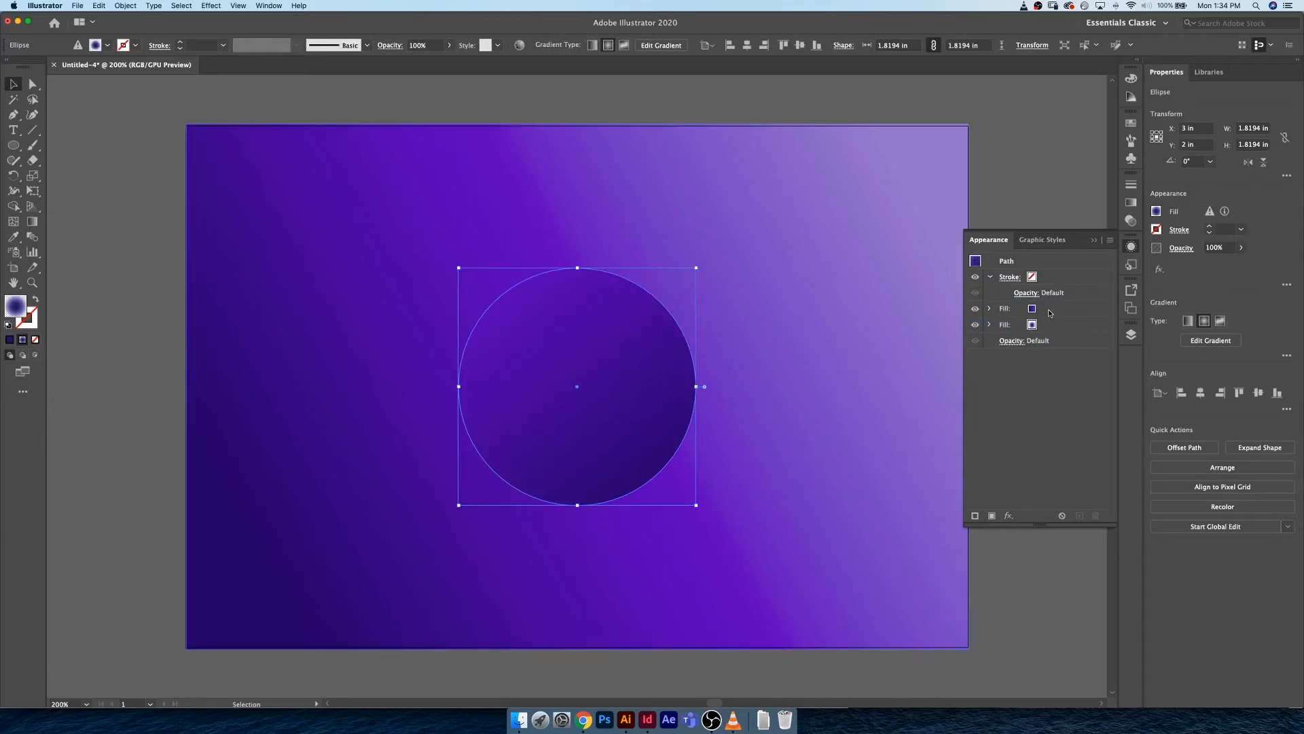
{"action": "left_click_drag", "start_coordinate": [1050, 309], "coordinate": [1054, 330]}
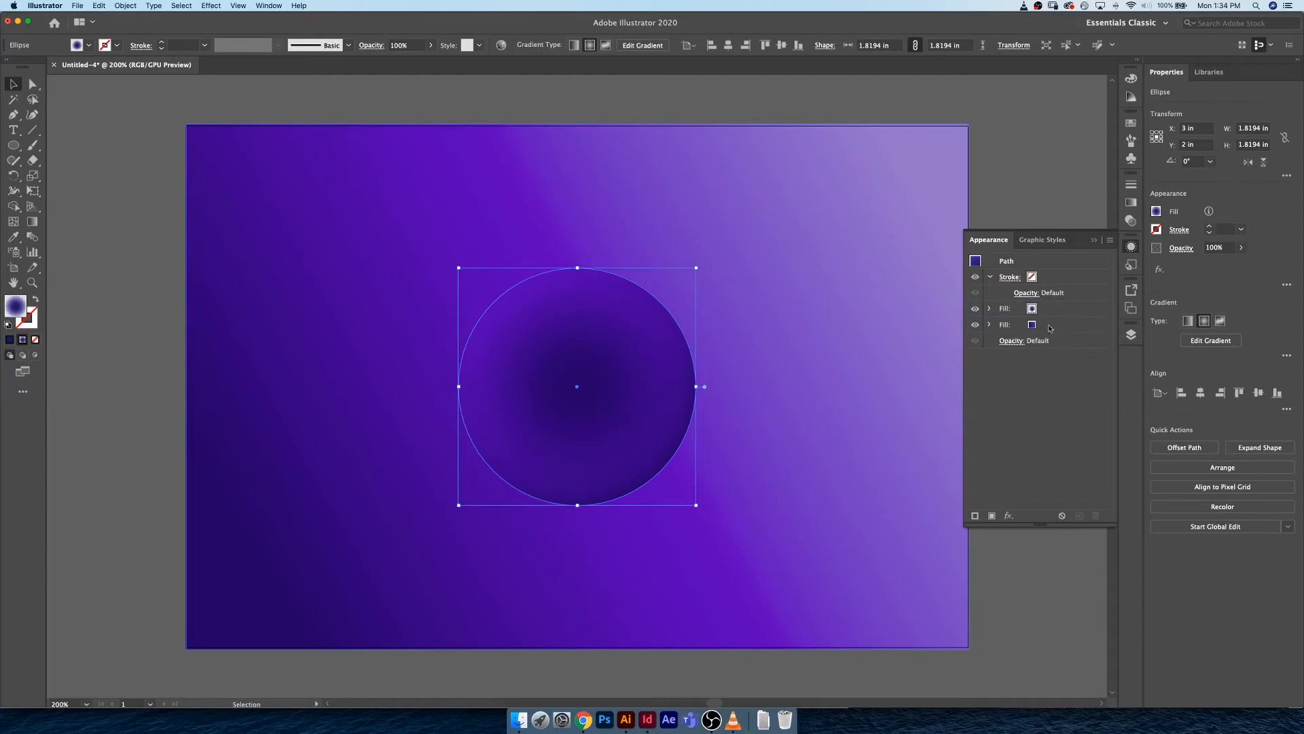
{"action": "left_click", "coordinate": [1026, 600]}
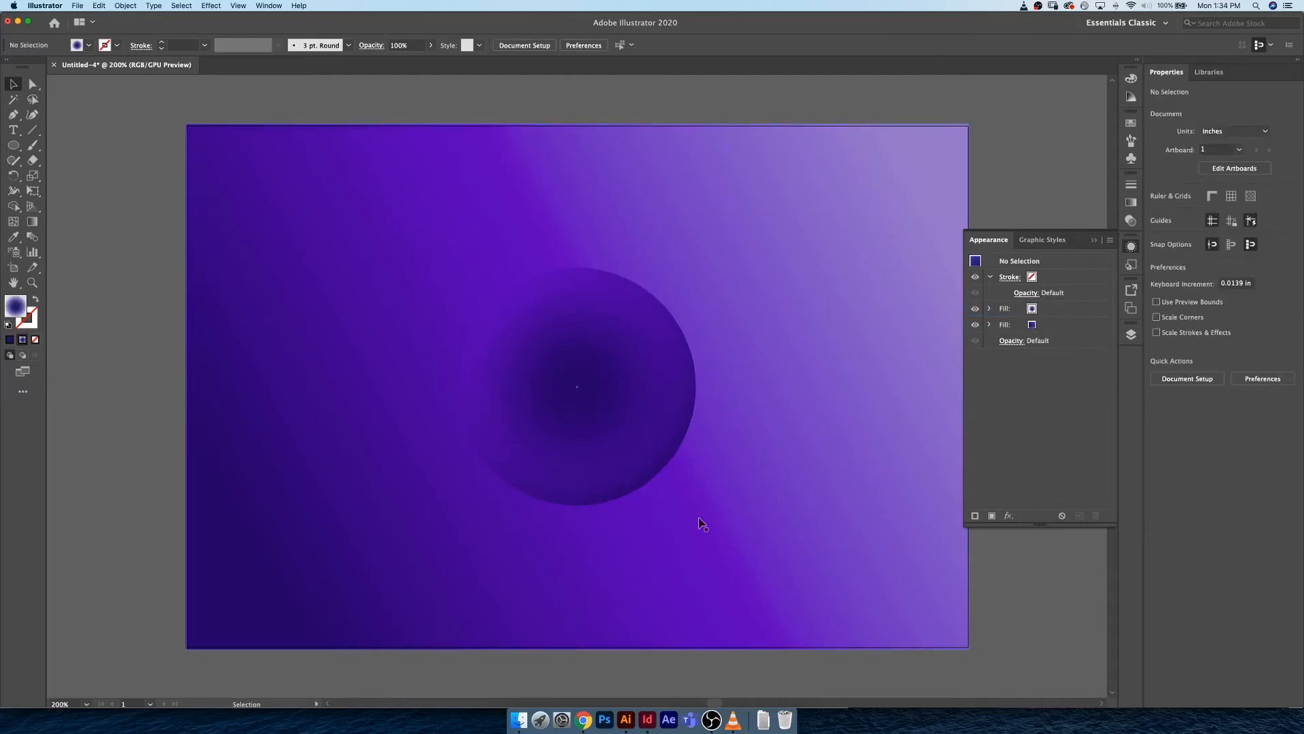
{"action": "left_click", "coordinate": [990, 325]}
{"action": "left_click", "coordinate": [1030, 326]}
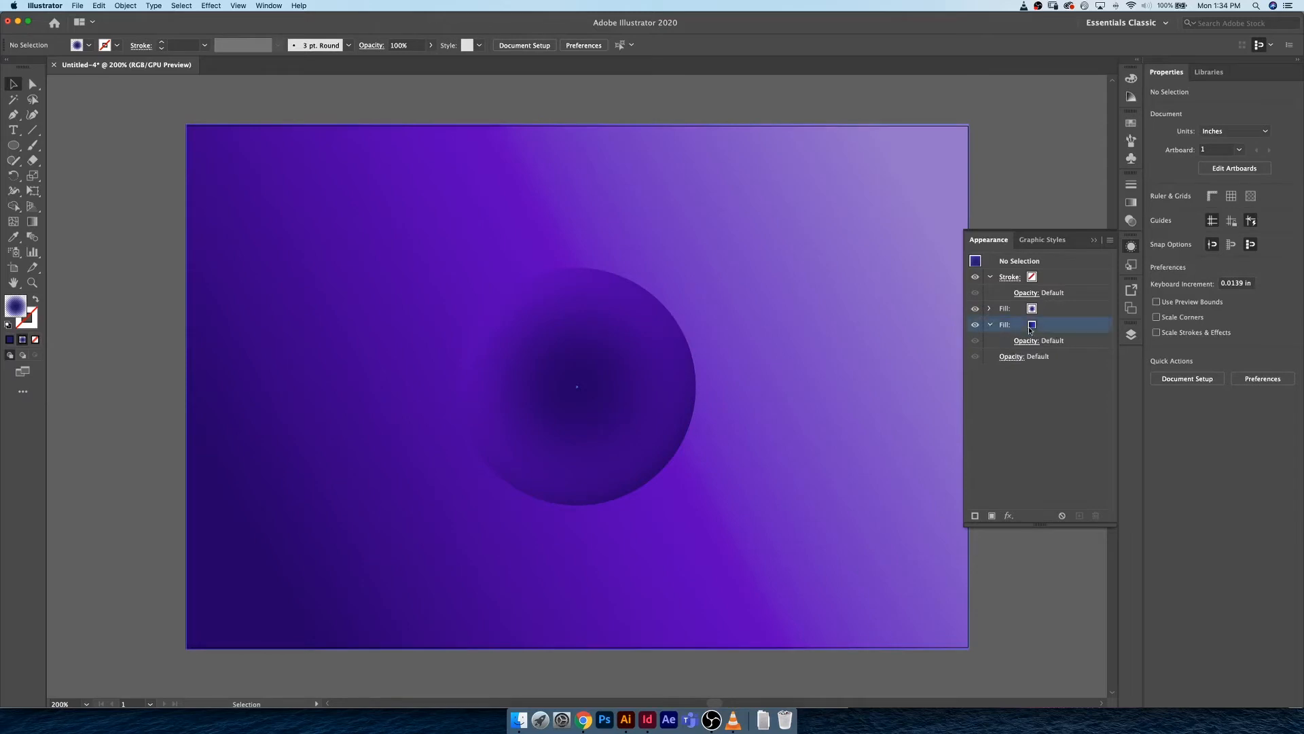
{"action": "left_click", "coordinate": [1043, 324]}
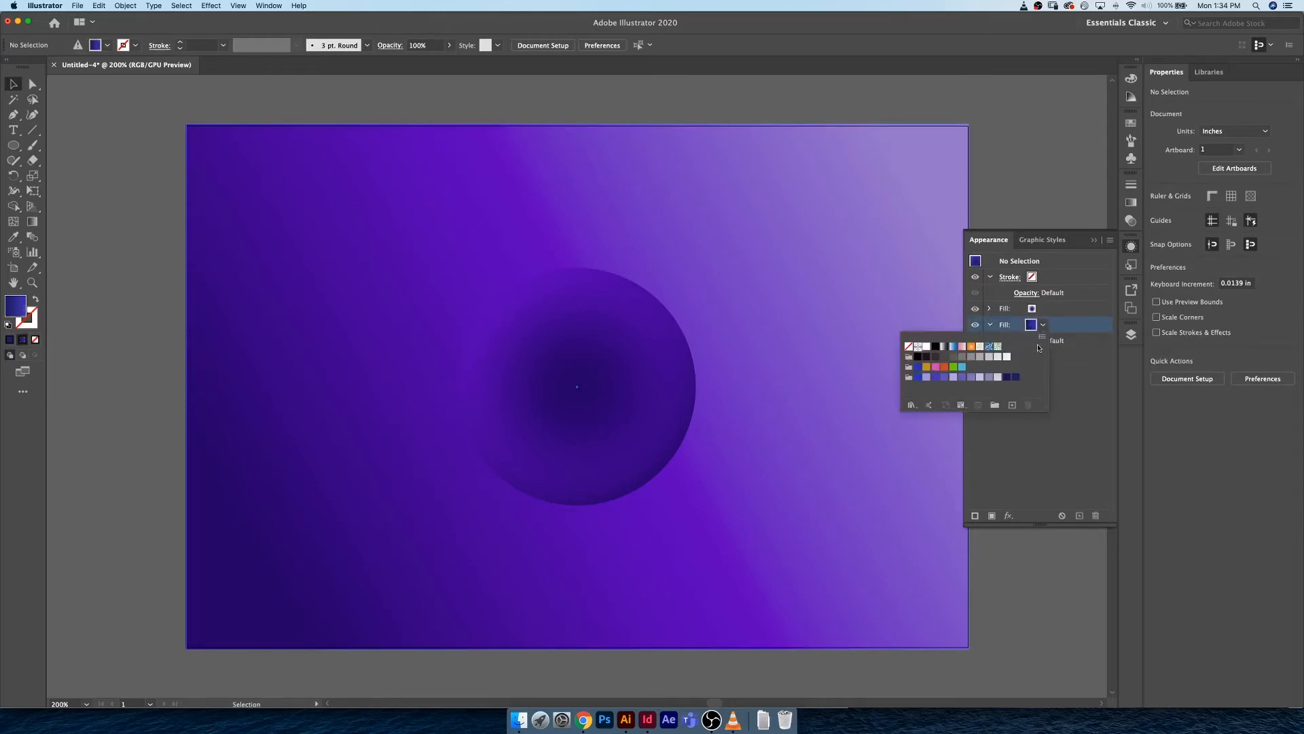
{"action": "left_click", "coordinate": [997, 378]}
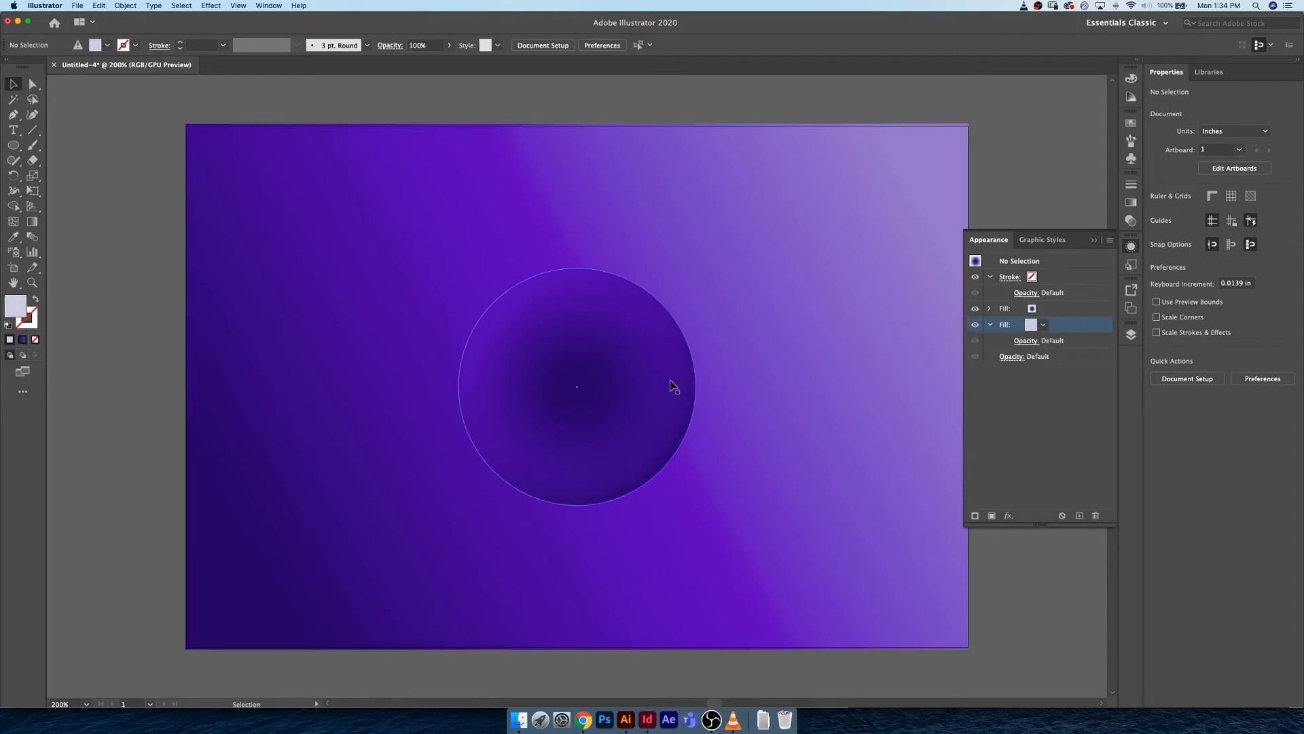
Replace the circle's lower linear gradient fill with a solid light lavender swatch and deselect the circle
{"action": "left_click", "coordinate": [673, 386]}
{"action": "left_click", "coordinate": [1043, 324]}
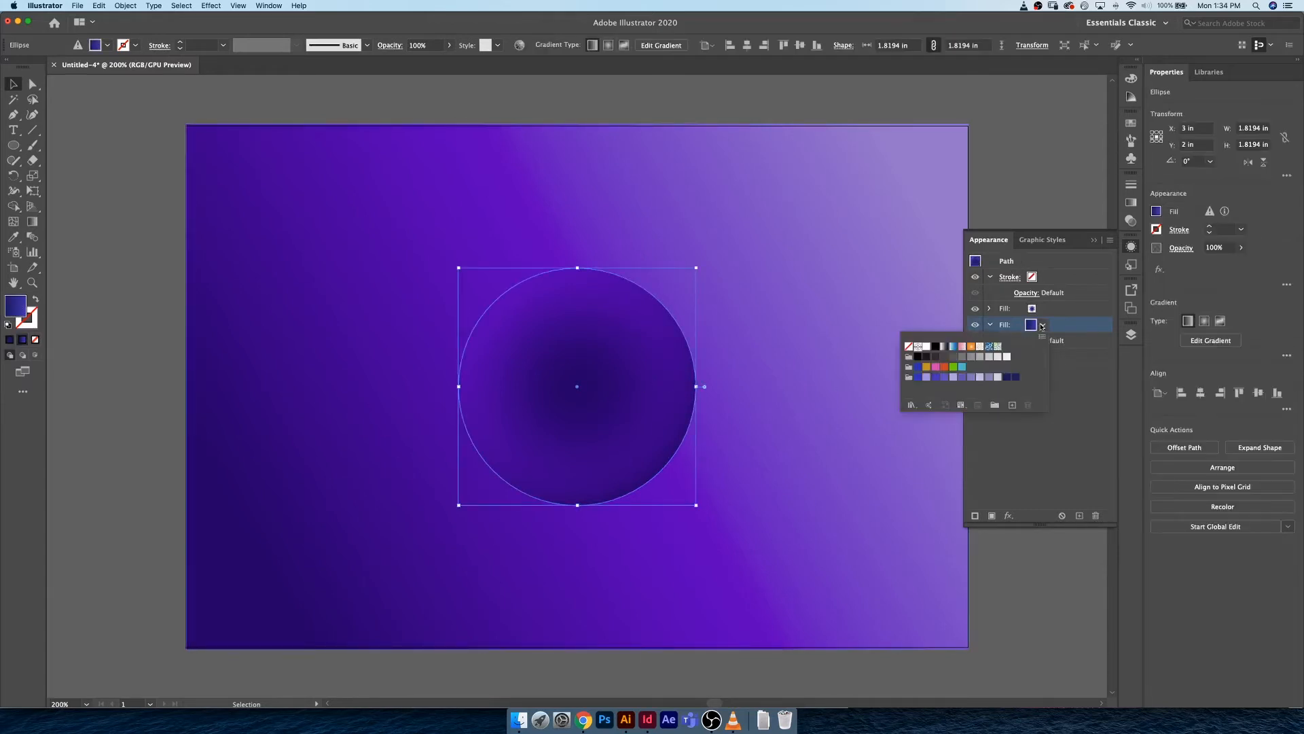
{"action": "left_click", "coordinate": [997, 378]}
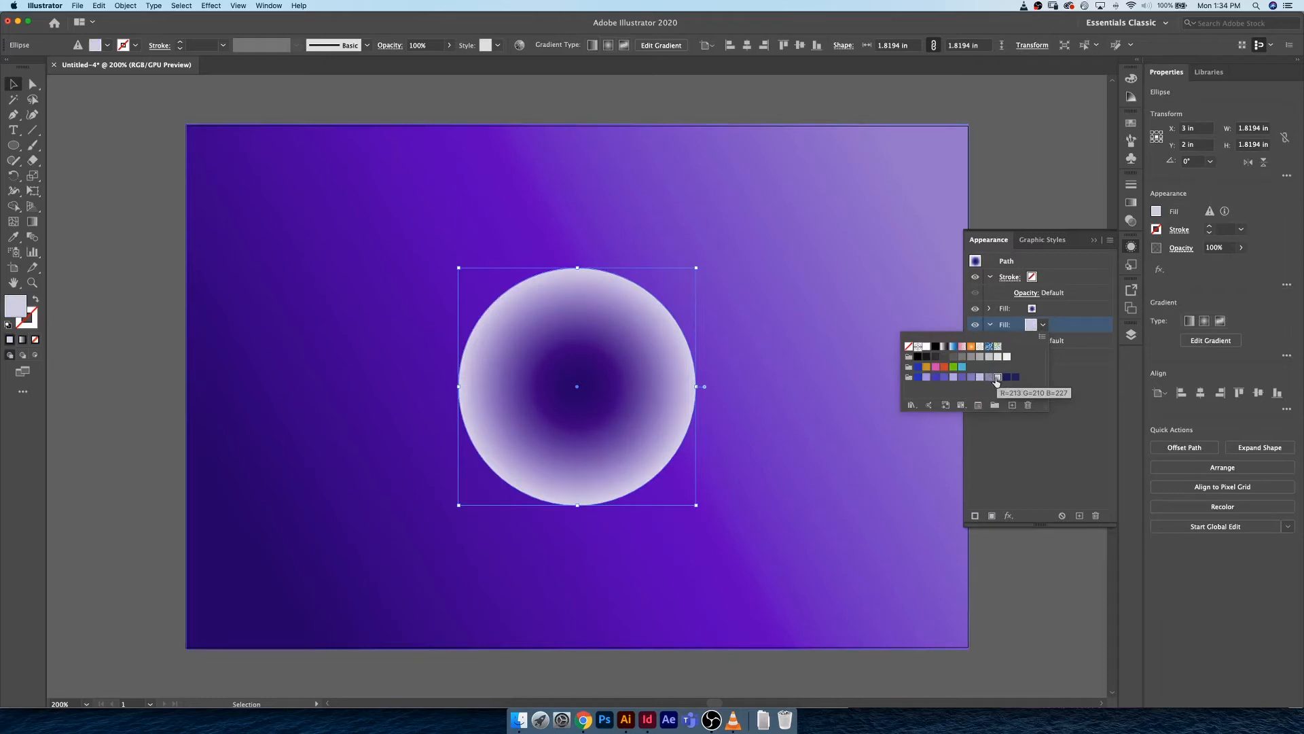
{"action": "left_click", "coordinate": [979, 378]}
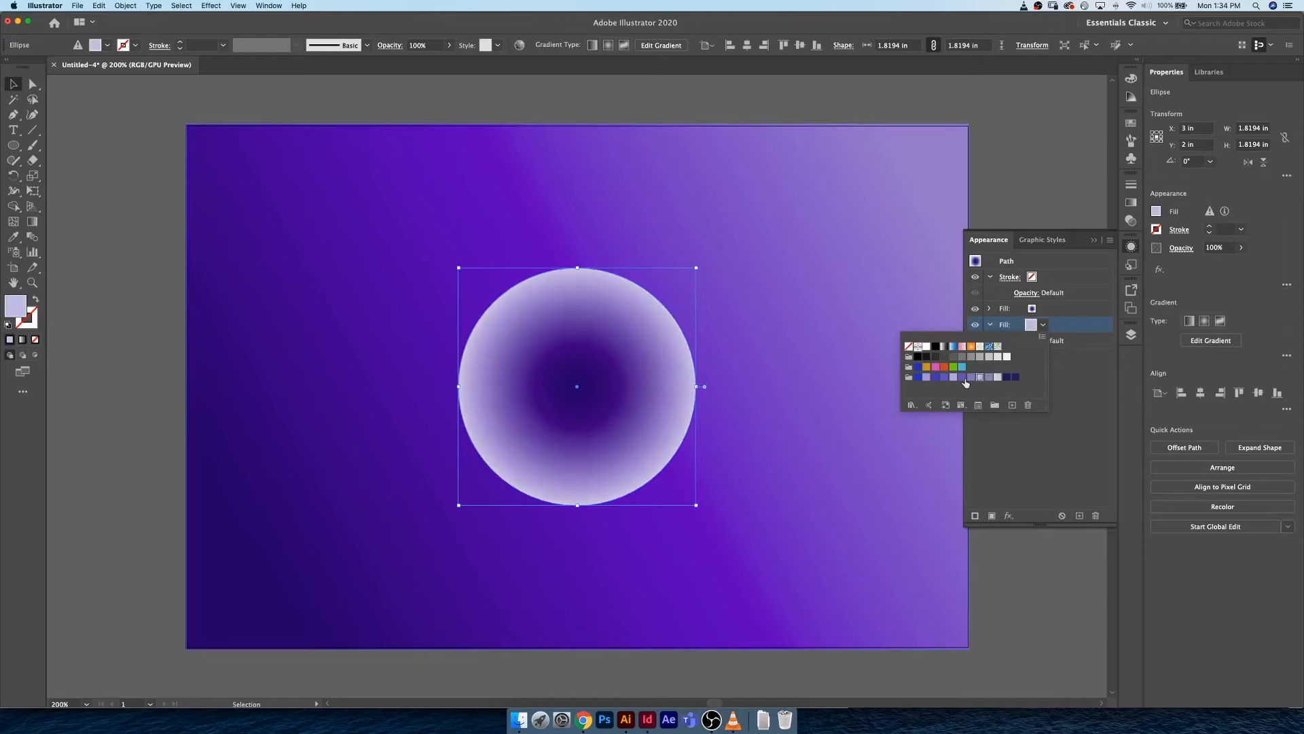
{"action": "left_click", "coordinate": [953, 377]}
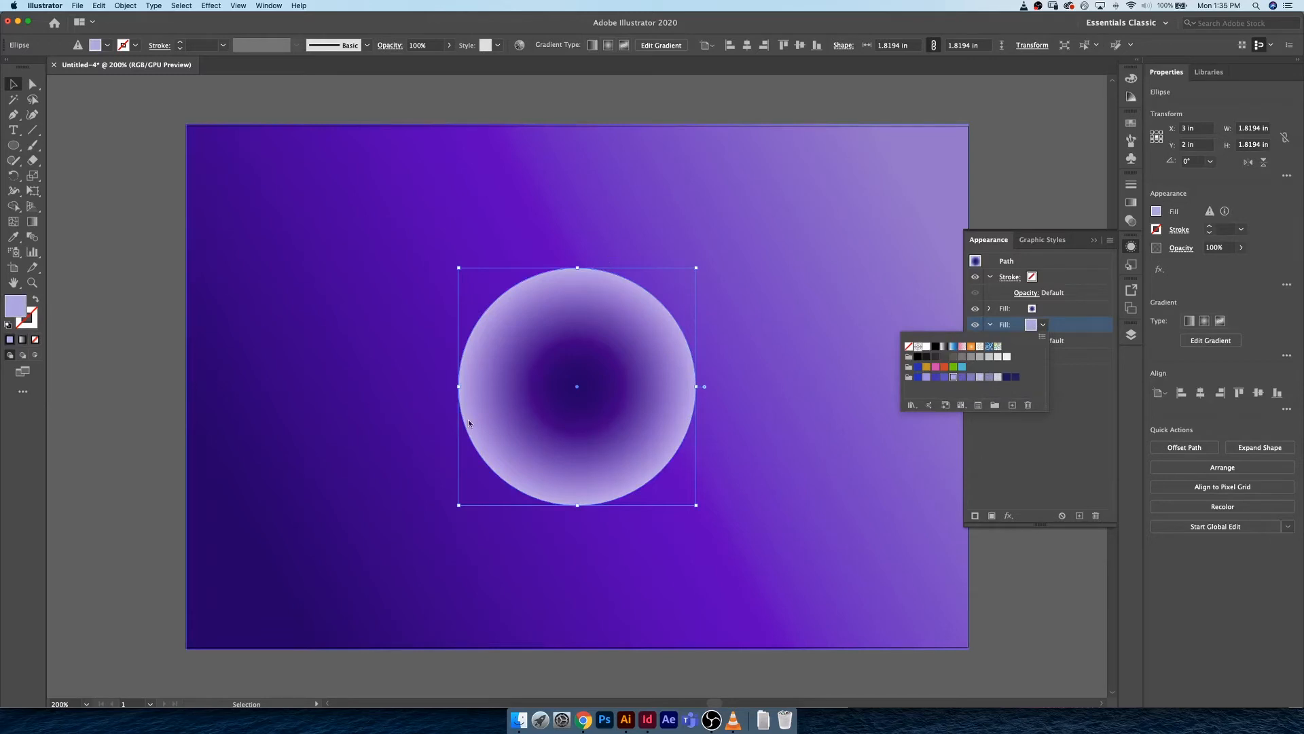
{"action": "left_click", "coordinate": [998, 452]}
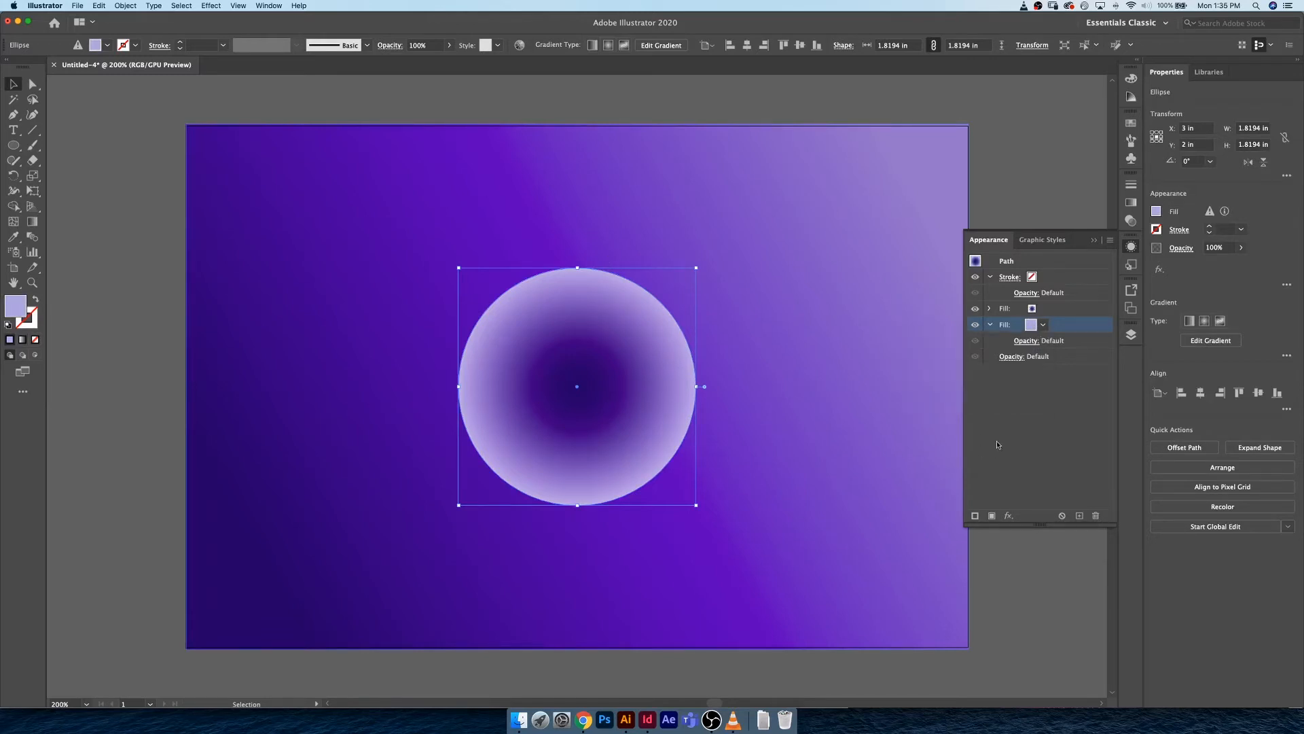
{"action": "left_click", "coordinate": [1007, 568]}
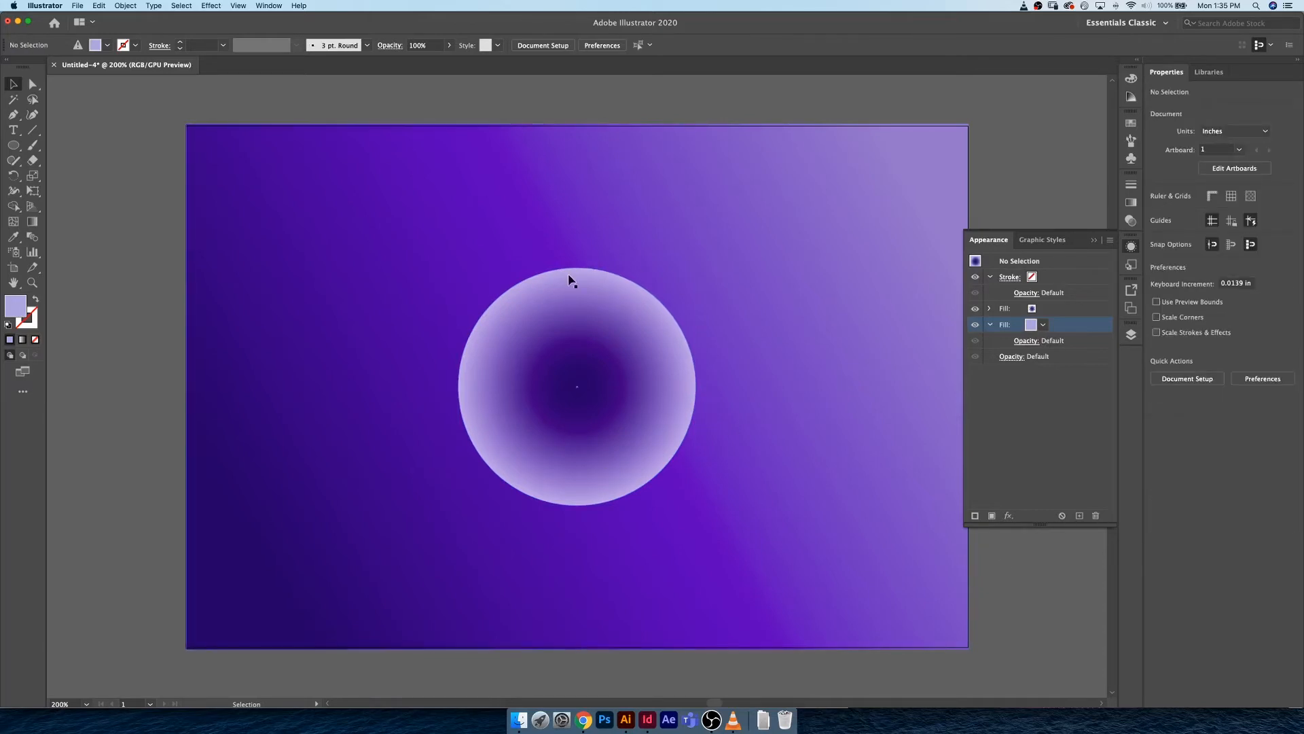
Duplicate the circle's radial gradient fill so the copy sits above the original
{"action": "left_click", "coordinate": [634, 373]}
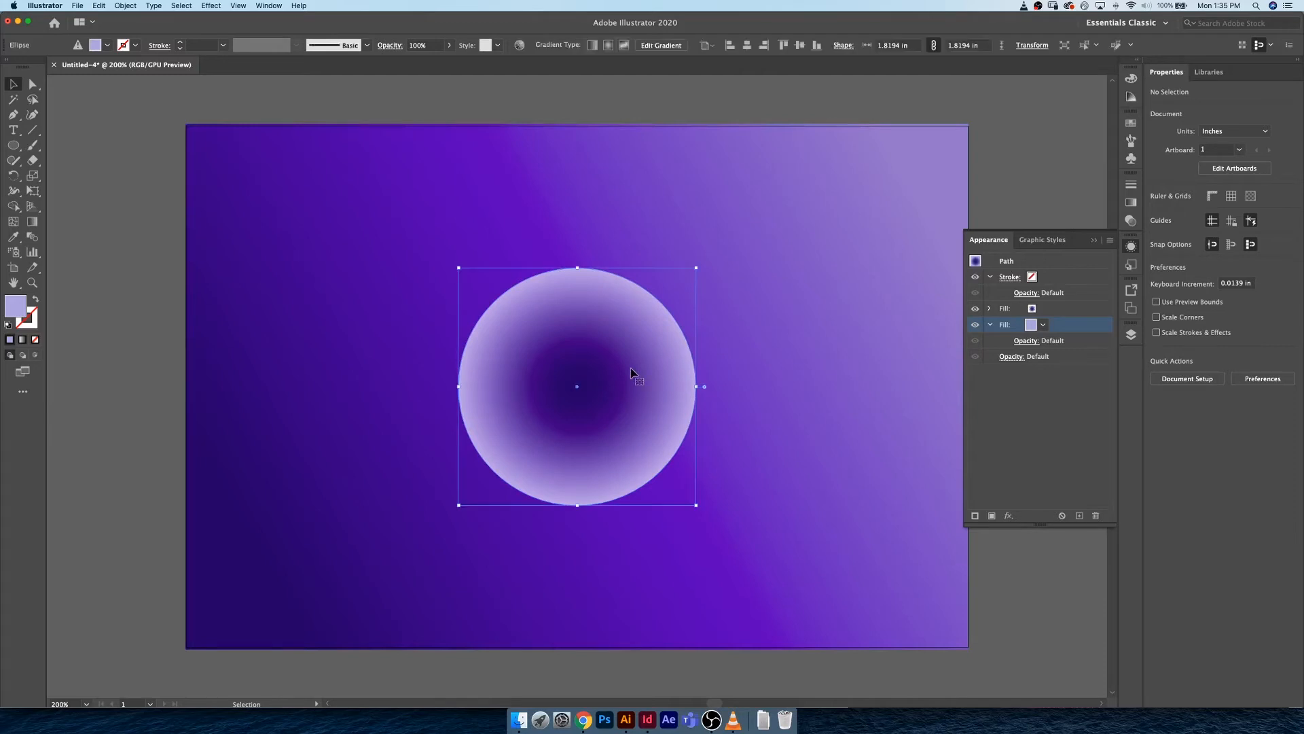
{"action": "left_click", "coordinate": [991, 325]}
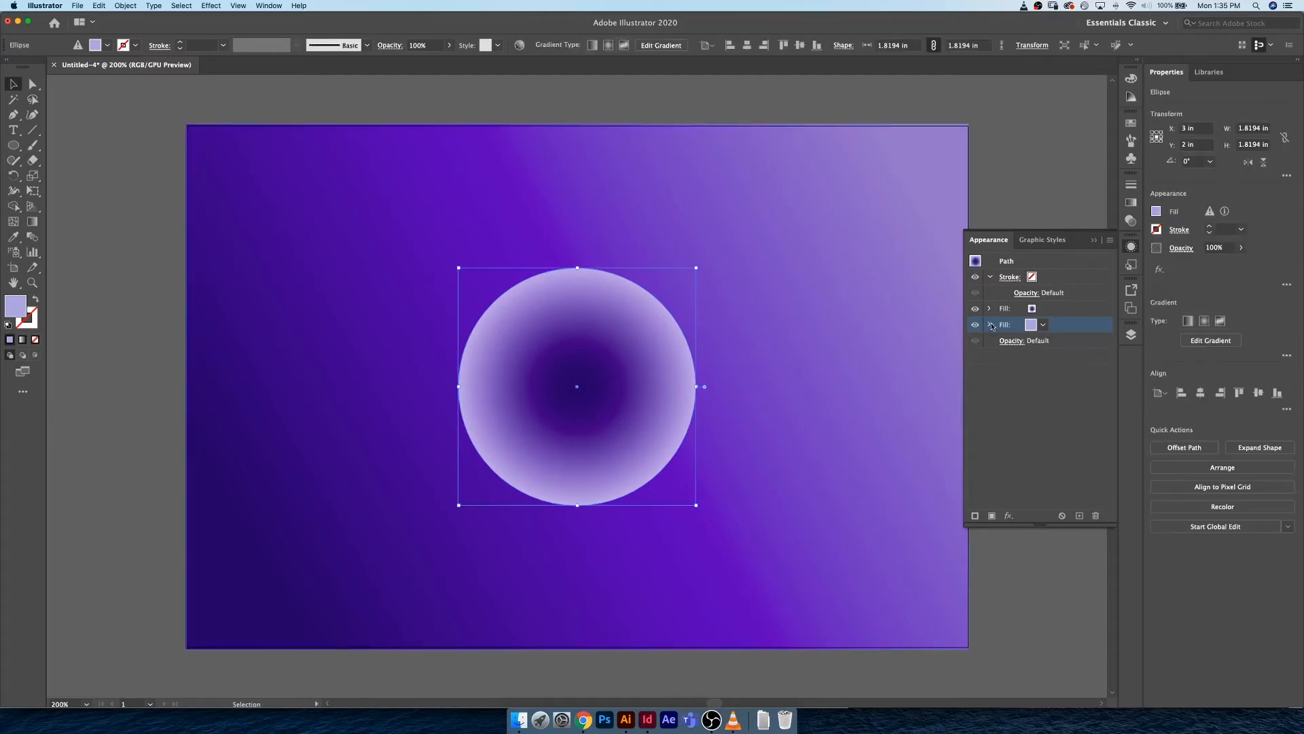
{"action": "left_click", "coordinate": [1065, 310]}
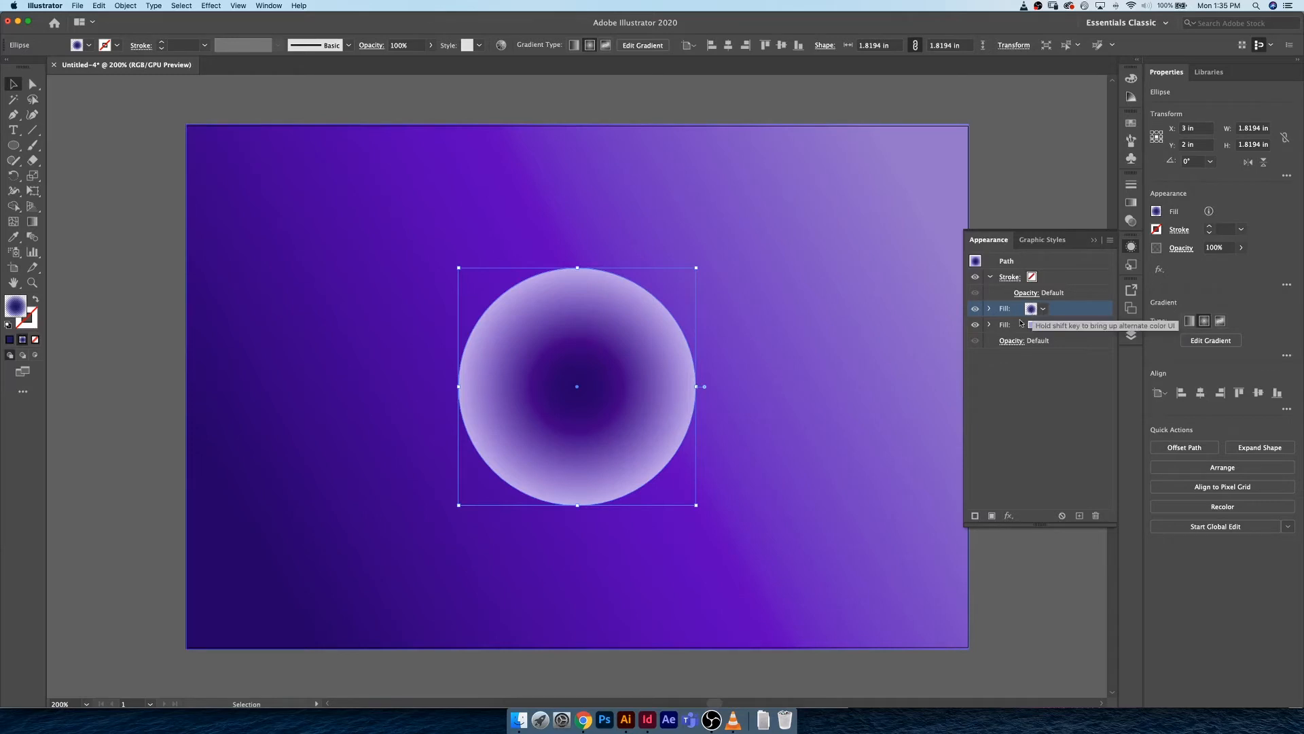
{"action": "left_click", "coordinate": [1079, 516]}
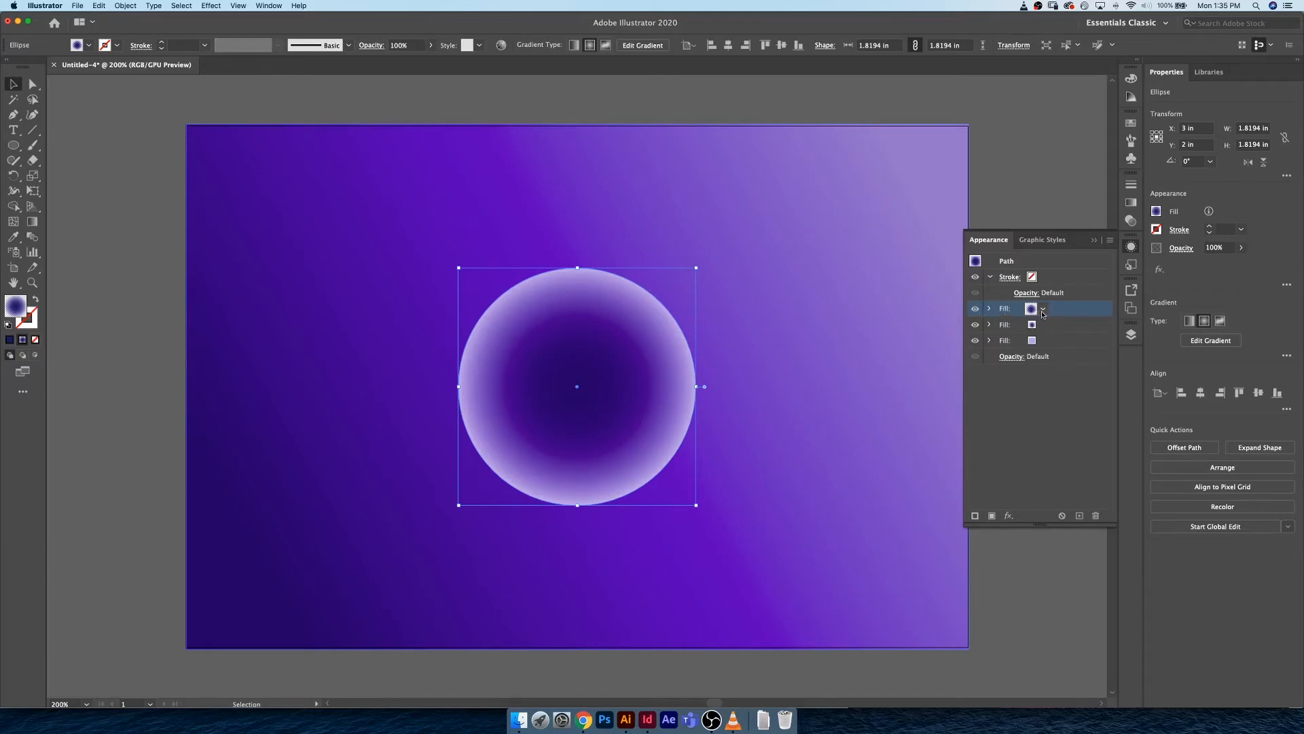
Examine the Color Guide harmony rules and the document swatches for a colour to use in the duplicated fill
{"action": "left_click", "coordinate": [1130, 99]}
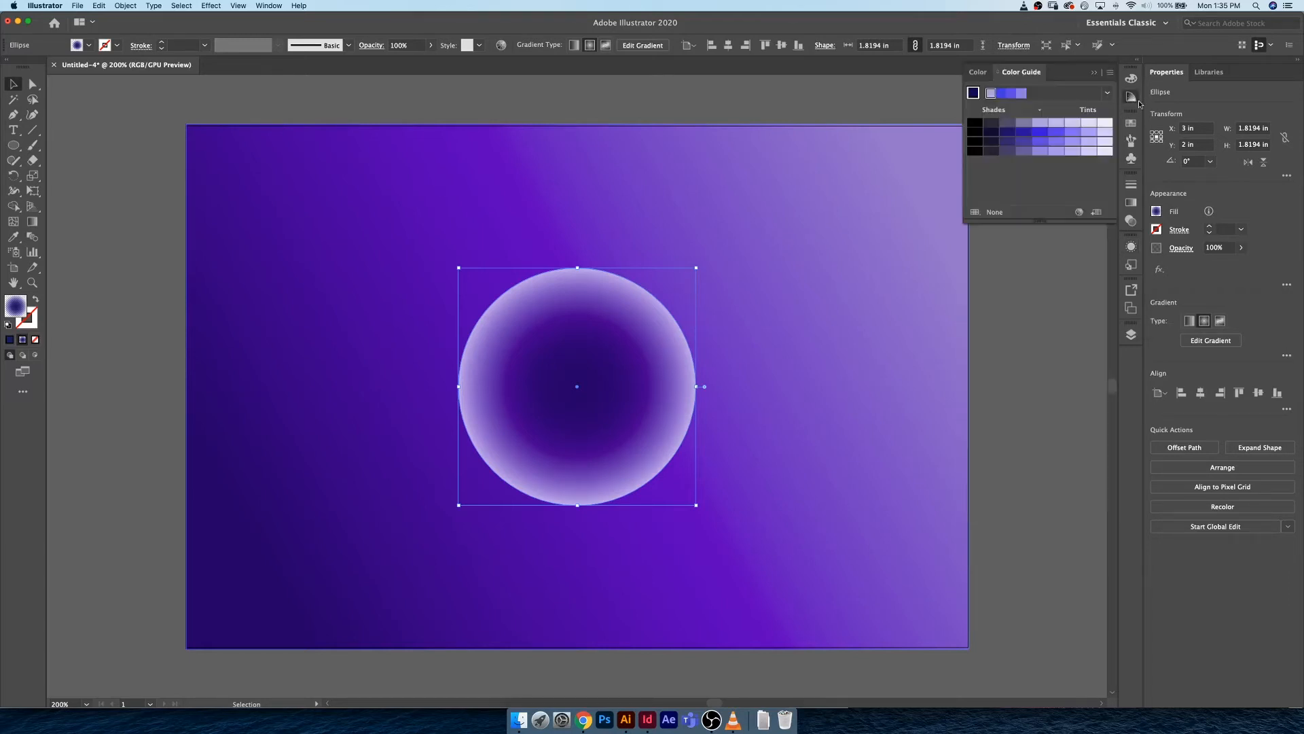
{"action": "left_click", "coordinate": [1108, 95]}
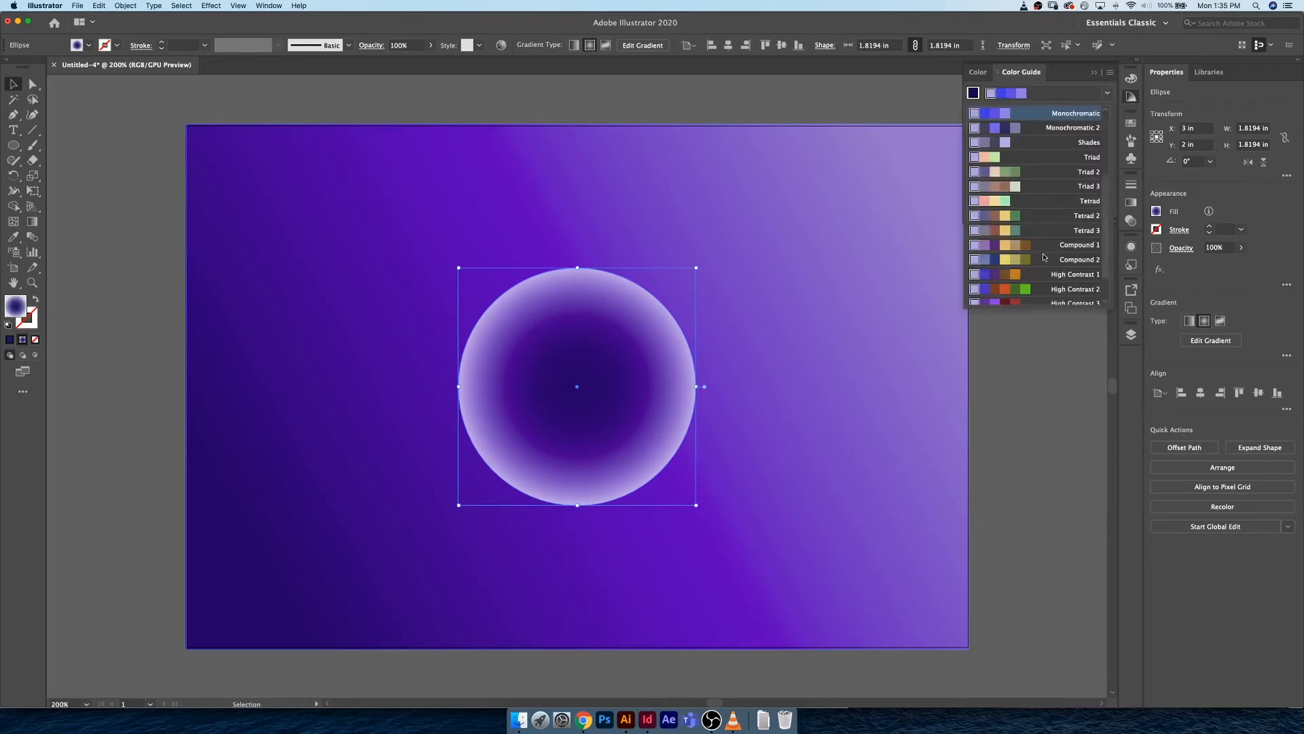
{"action": "scroll", "coordinate": [1039, 242], "scroll_direction": "down", "scroll_amount": 2}
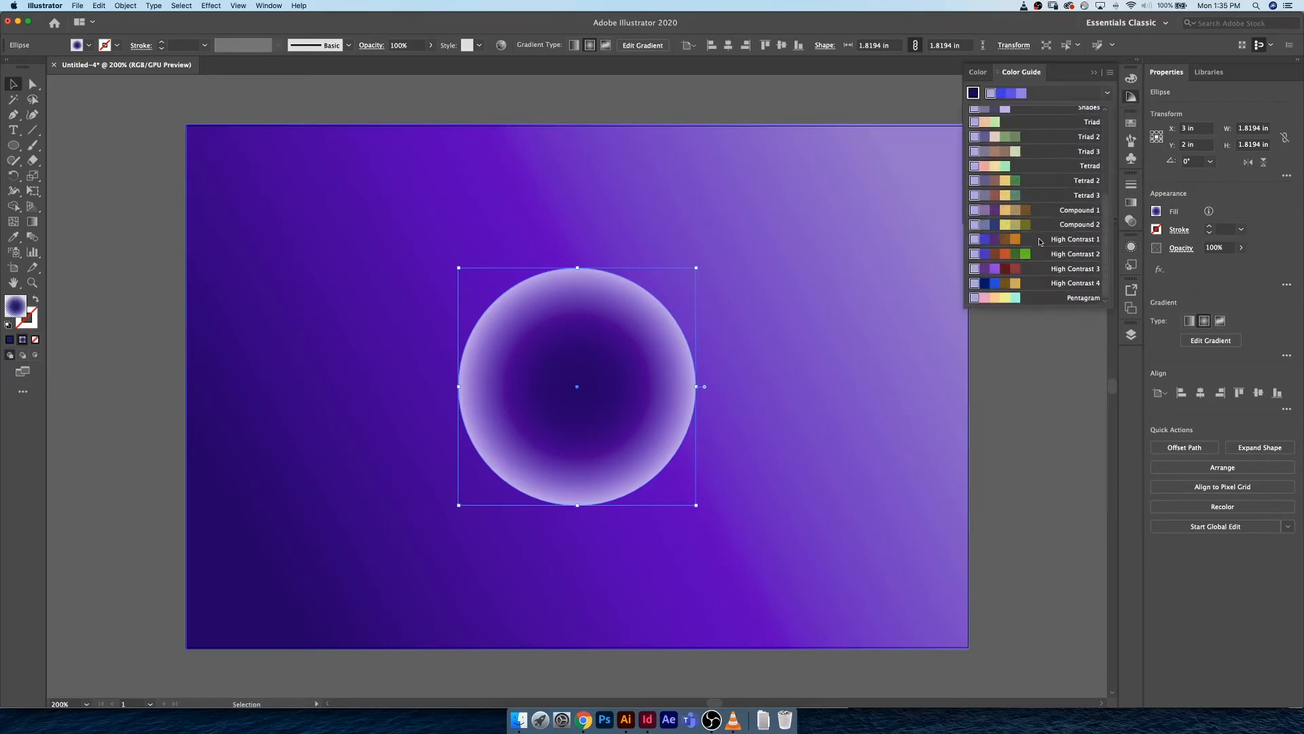
{"action": "scroll", "coordinate": [1039, 242], "scroll_direction": "up", "scroll_amount": 8}
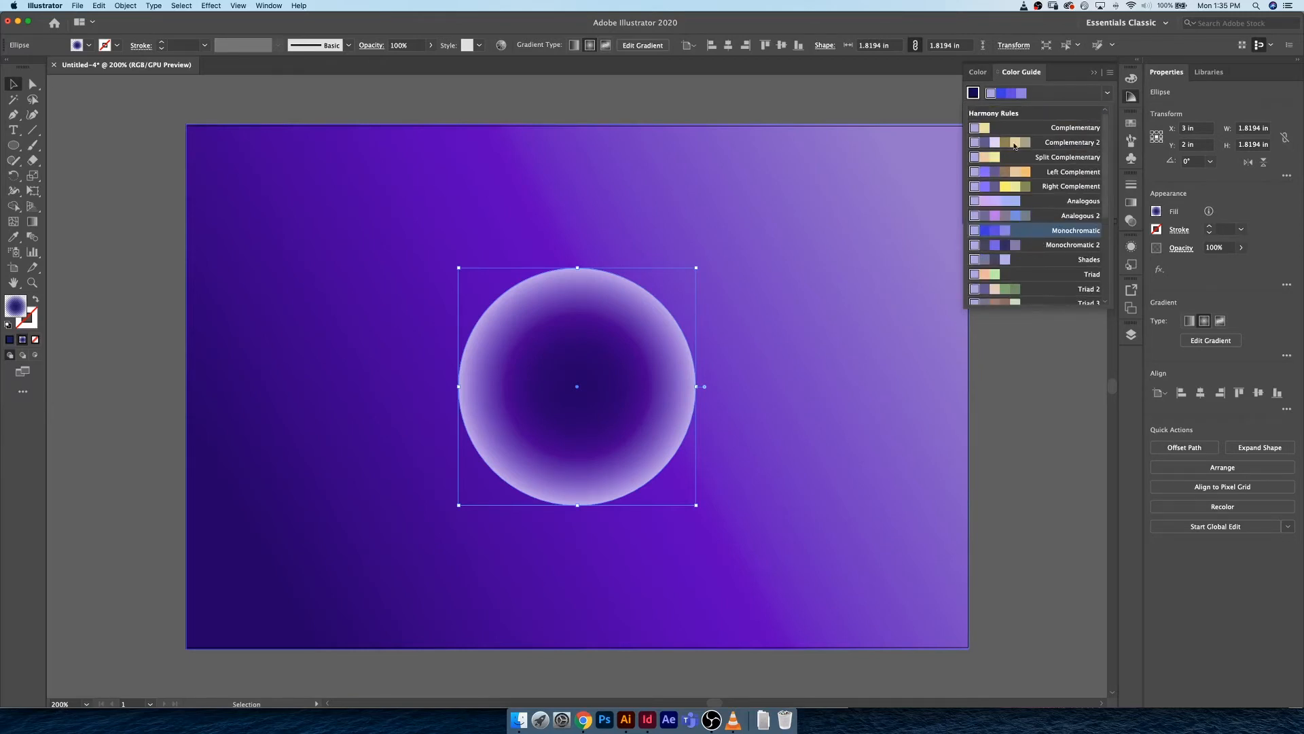
{"action": "scroll", "coordinate": [1031, 195], "scroll_direction": "down", "scroll_amount": 8}
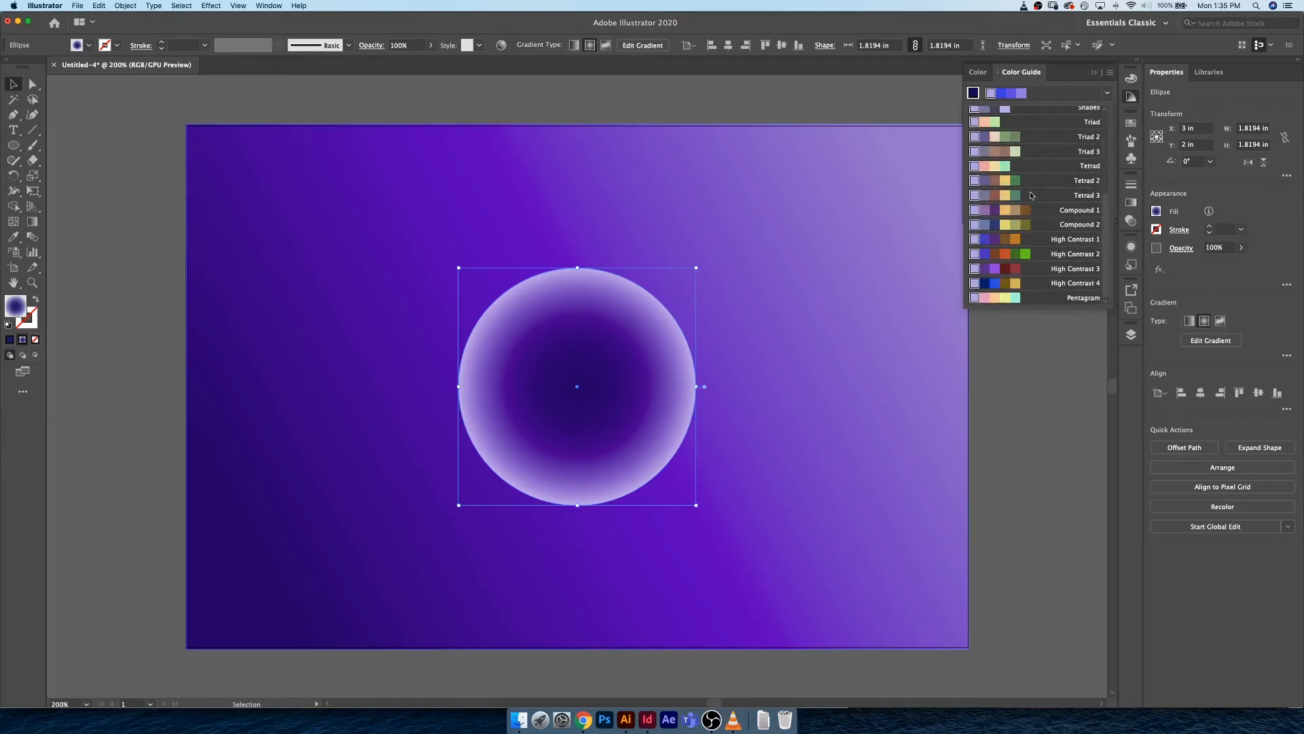
{"action": "scroll", "coordinate": [1031, 196], "scroll_direction": "up", "scroll_amount": 8}
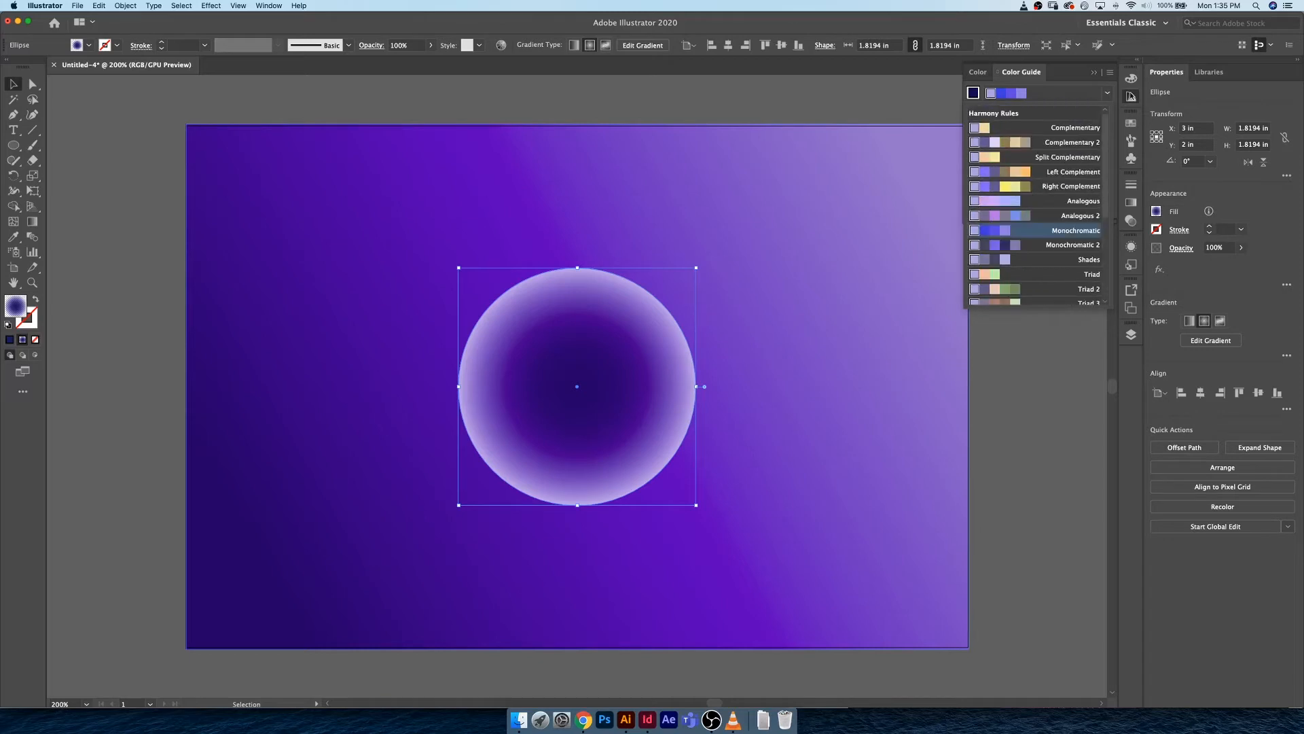
{"action": "left_click", "coordinate": [1130, 96]}
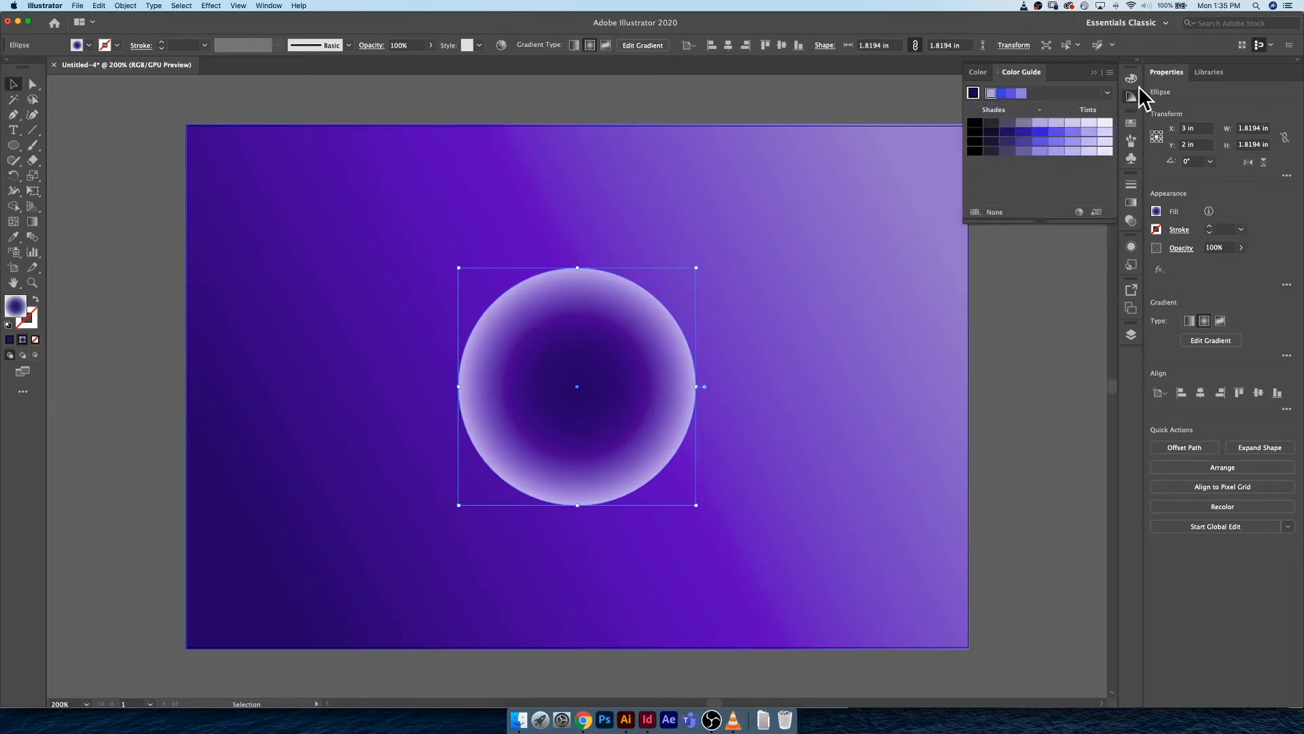
{"action": "left_click", "coordinate": [1131, 125]}
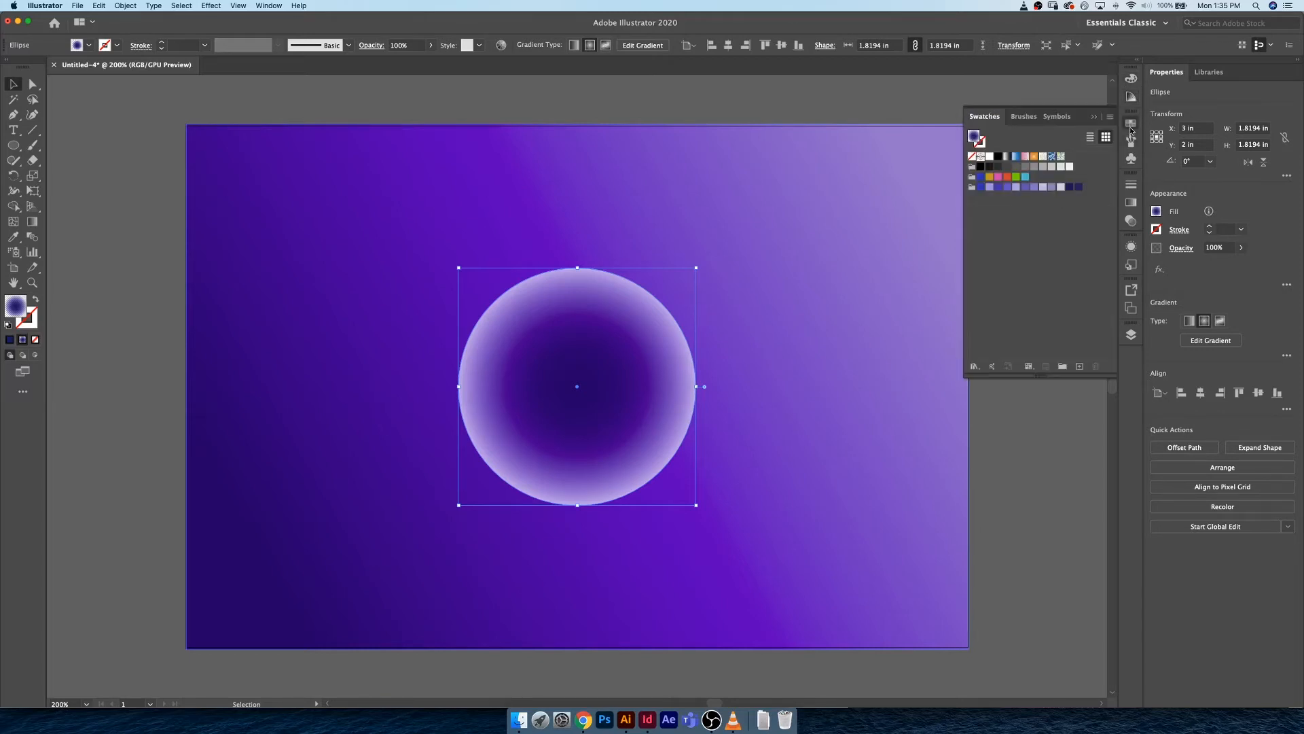
Recolour the opaque centre stop of the circle's uppermost radial gradient to pink FF8DFC
{"action": "left_click", "coordinate": [1133, 80]}
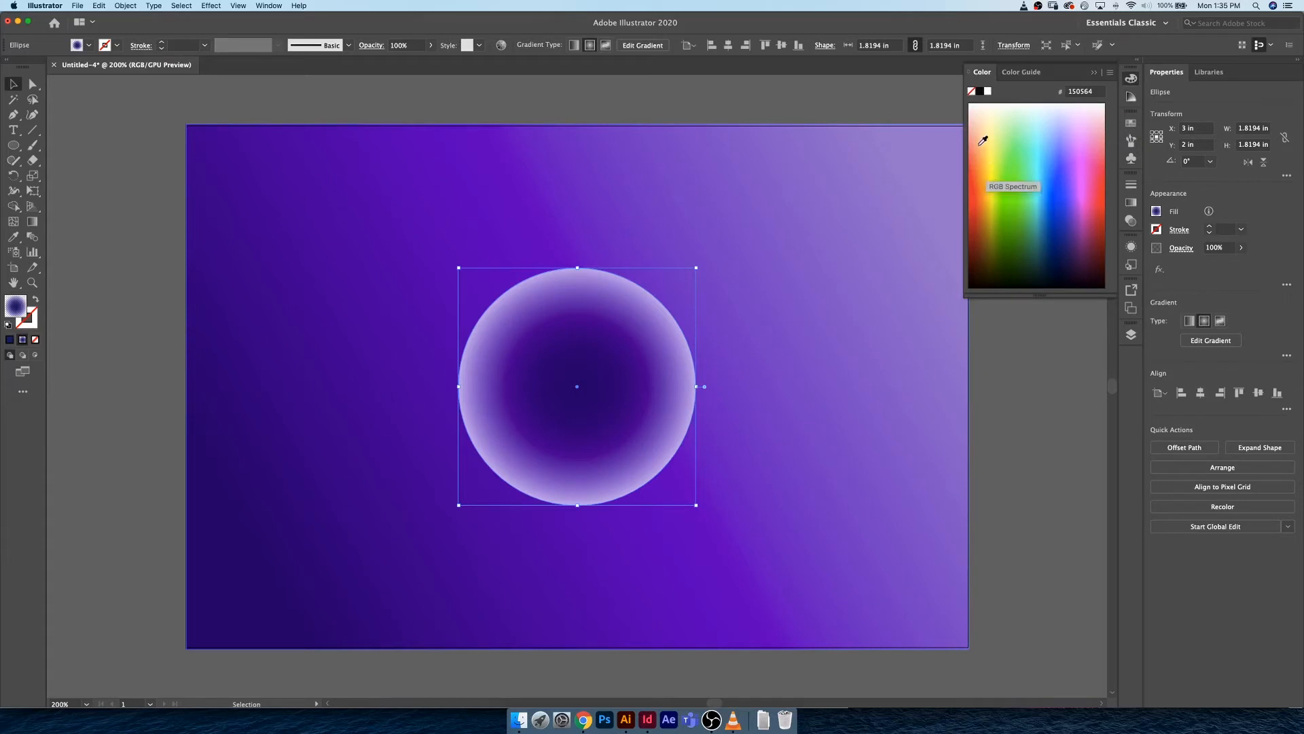
{"action": "left_click", "coordinate": [1084, 155]}
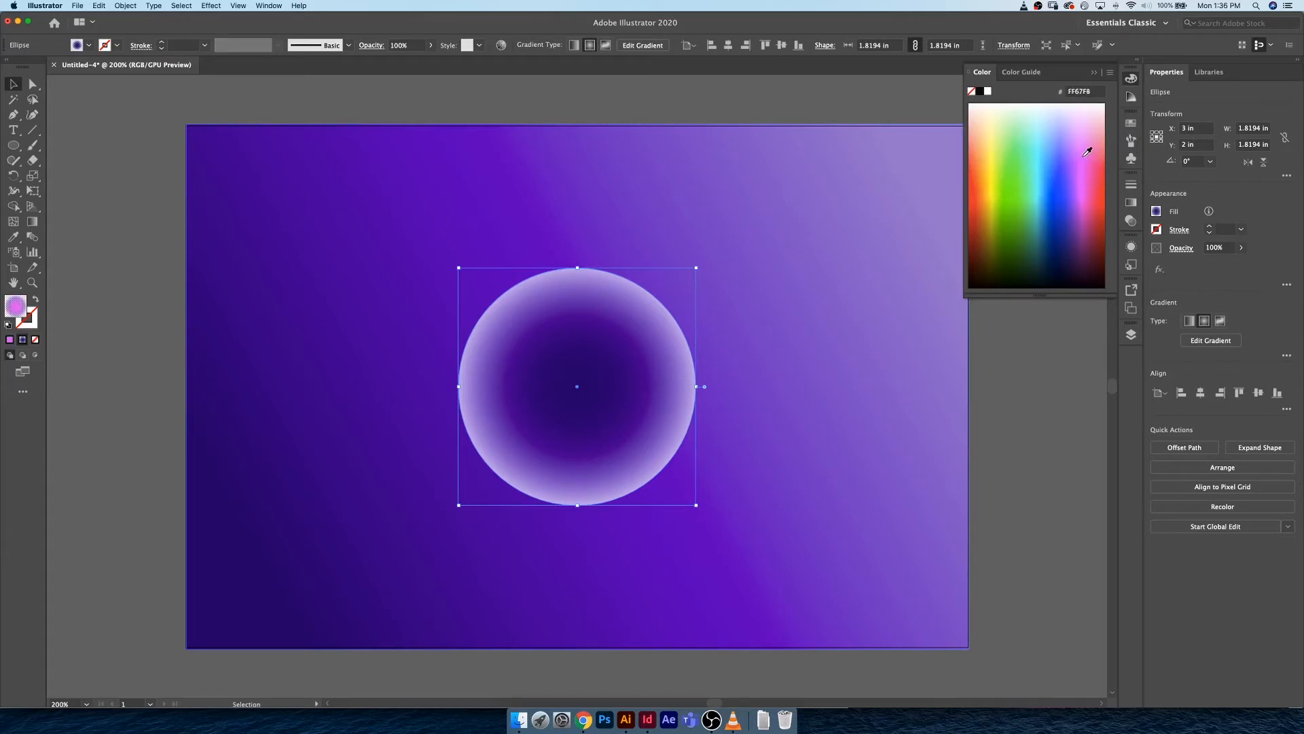
{"action": "left_click_drag", "start_coordinate": [1084, 157], "coordinate": [1083, 142]}
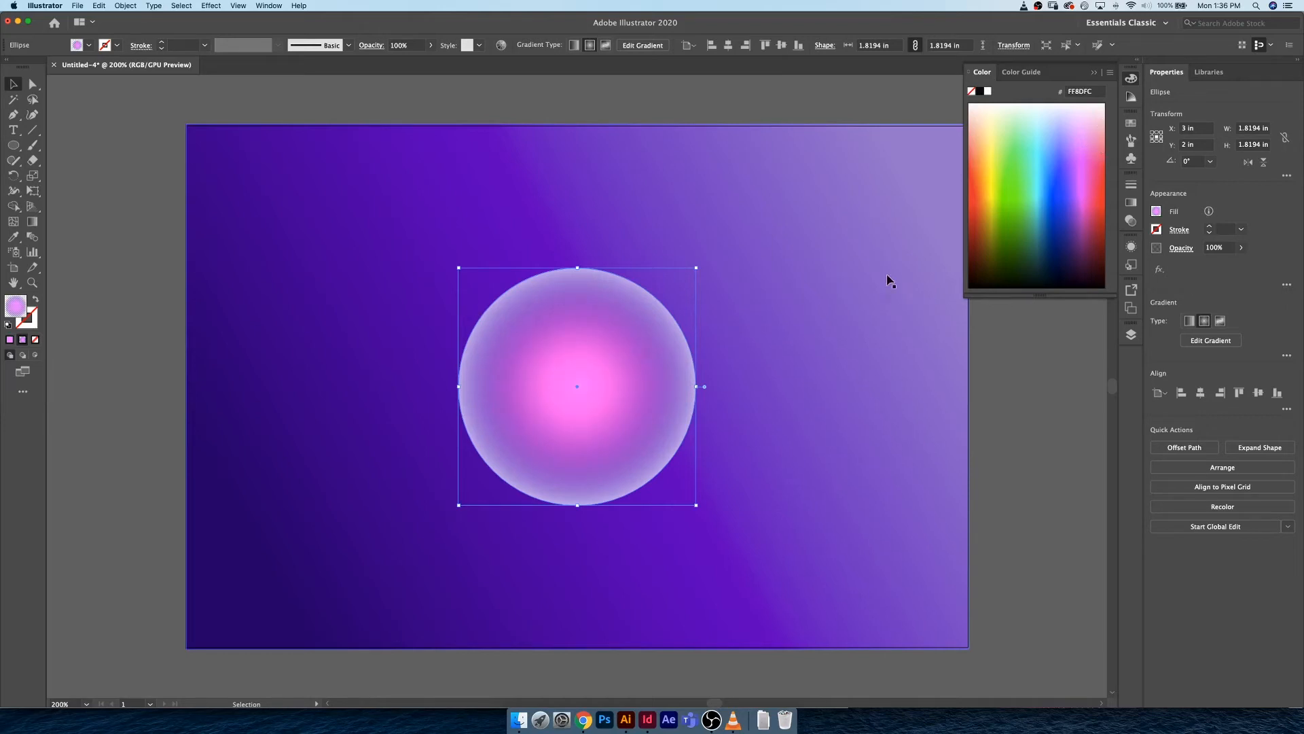
{"action": "left_click", "coordinate": [1130, 79]}
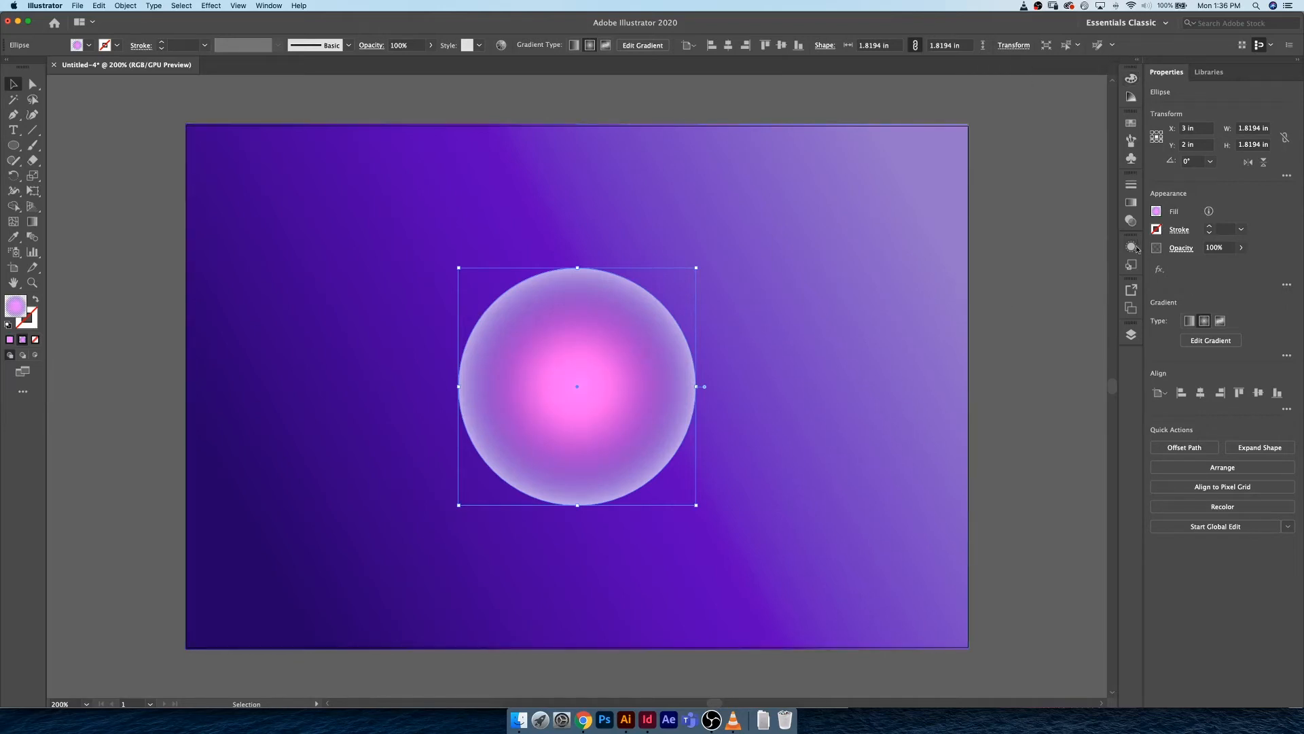
Use the Gradient tool to move the pink radial gradient's centre to the circle's upper-left edge
{"action": "left_click", "coordinate": [1131, 203]}
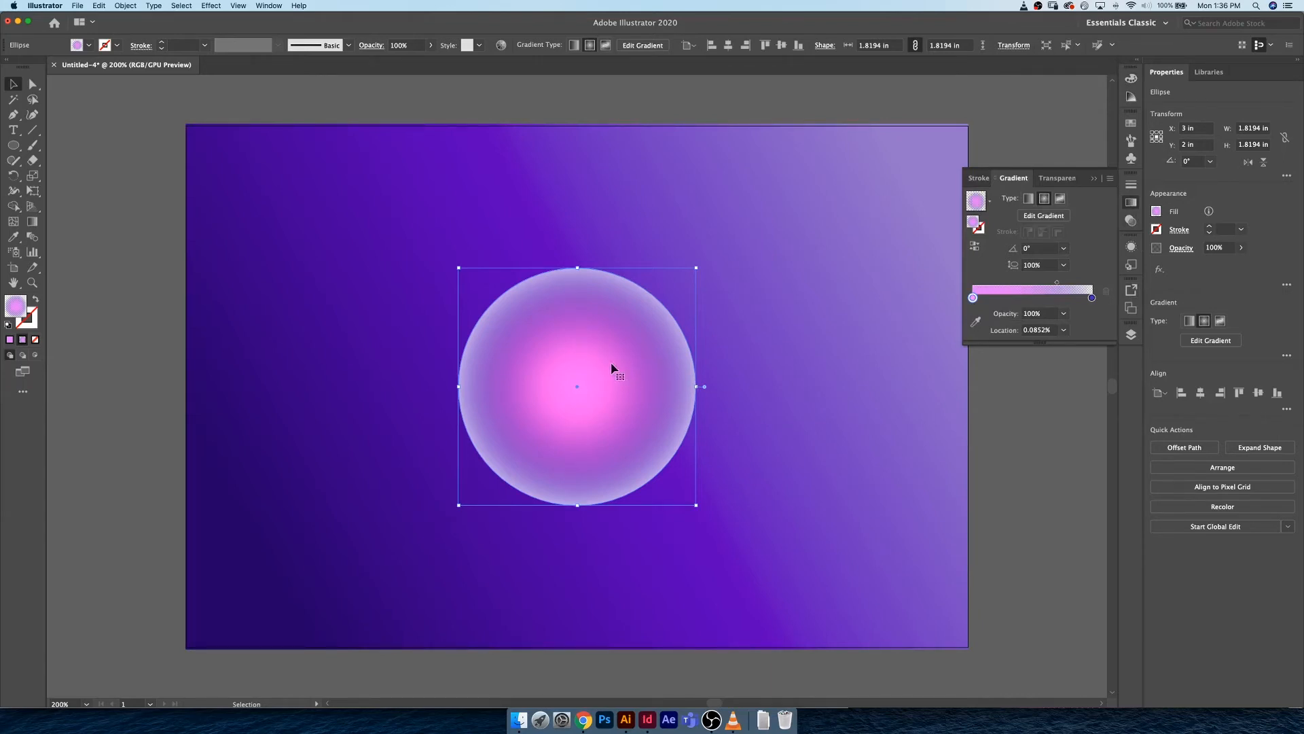
{"action": "key", "text": "g"}
{"action": "left_click", "coordinate": [577, 386]}
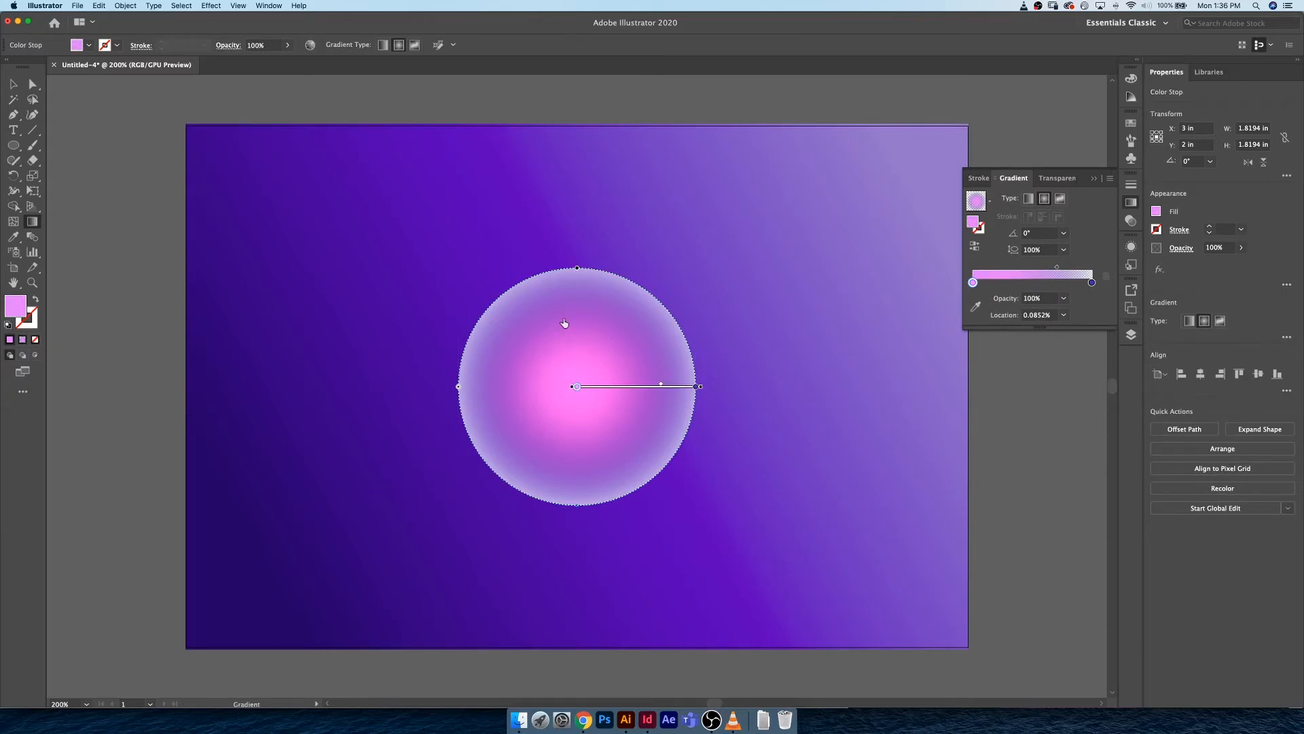
{"action": "mouse_move", "coordinate": [577, 387]}
{"action": "left_mouse_down"}
{"action": "mouse_move", "coordinate": [630, 338]}
{"action": "mouse_move", "coordinate": [620, 312]}
{"action": "mouse_move", "coordinate": [562, 294]}
{"action": "left_mouse_up"}
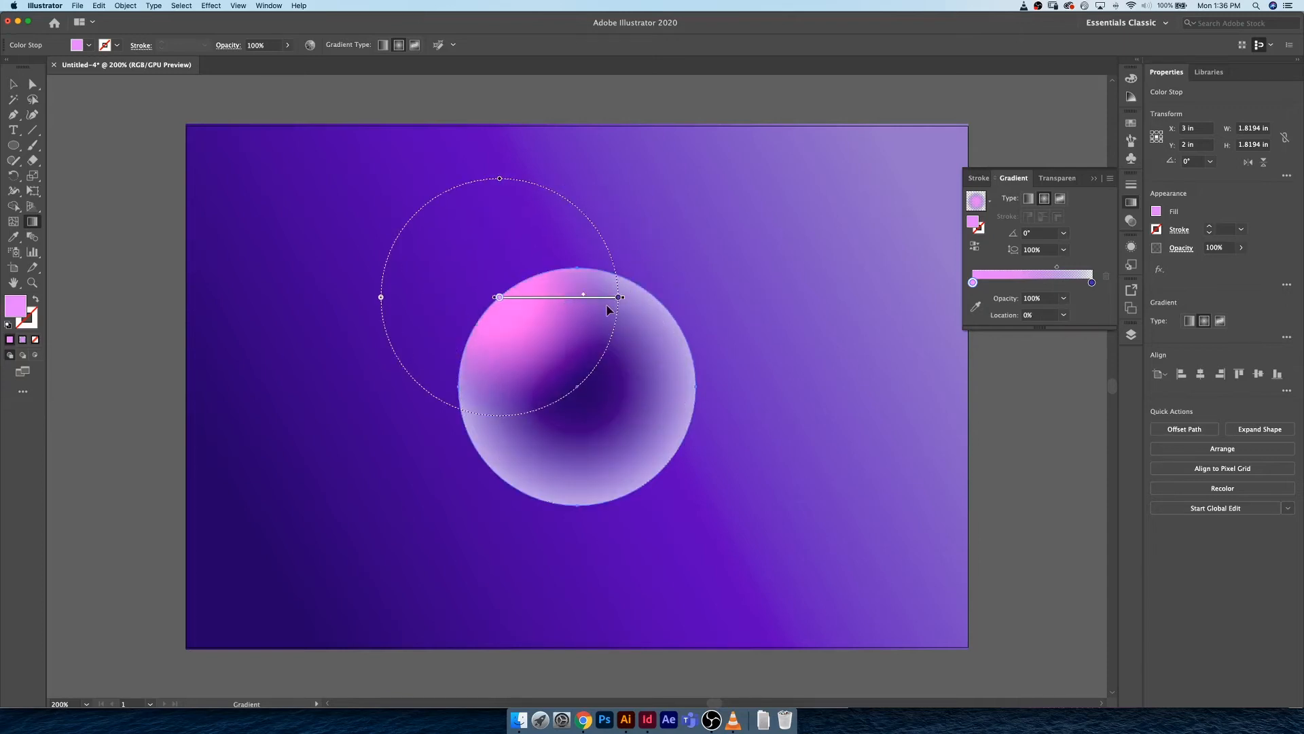
Enlarge the pink radial gradient to about 1.6 times its radius and shift its centre slightly further up and left
{"action": "left_click", "coordinate": [627, 299]}
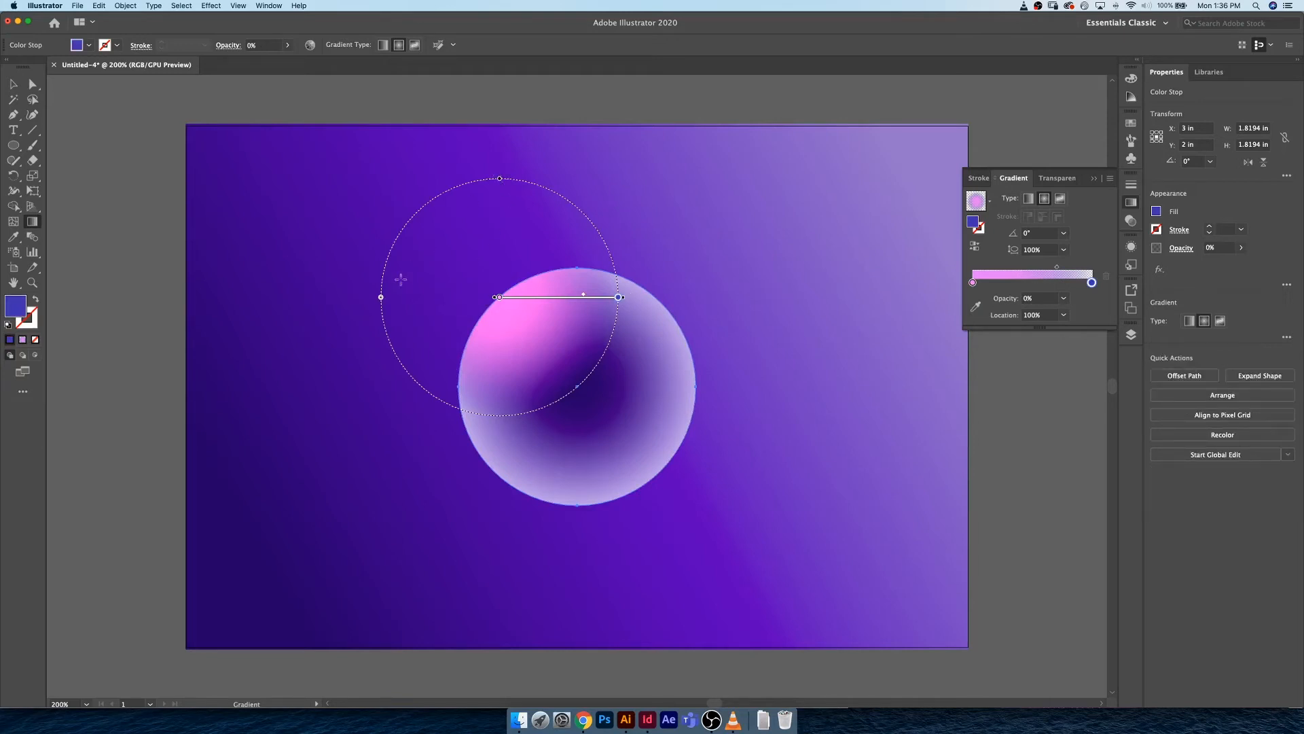
{"action": "left_click_drag", "start_coordinate": [381, 297], "coordinate": [303, 297]}
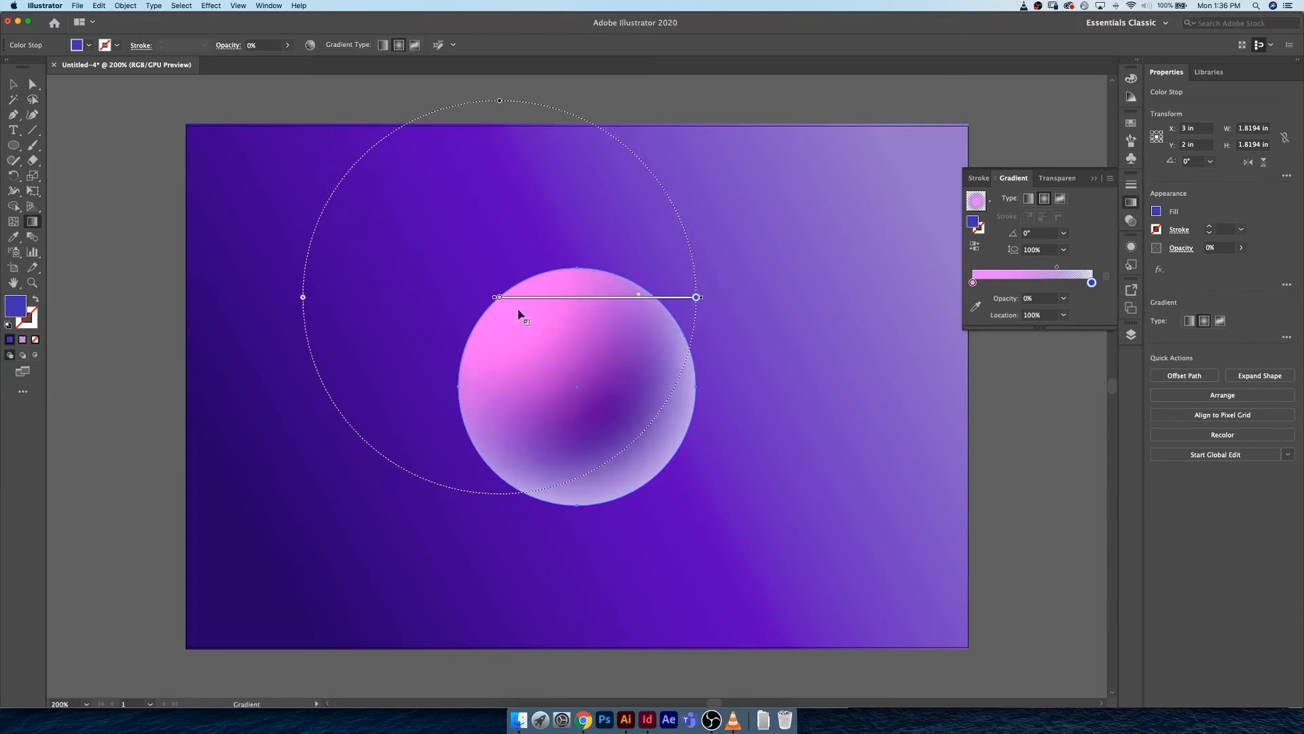
{"action": "left_click", "coordinate": [499, 297]}
{"action": "mouse_move", "coordinate": [537, 297]}
{"action": "left_mouse_down"}
{"action": "mouse_move", "coordinate": [474, 274]}
{"action": "mouse_move", "coordinate": [537, 286]}
{"action": "left_mouse_up"}
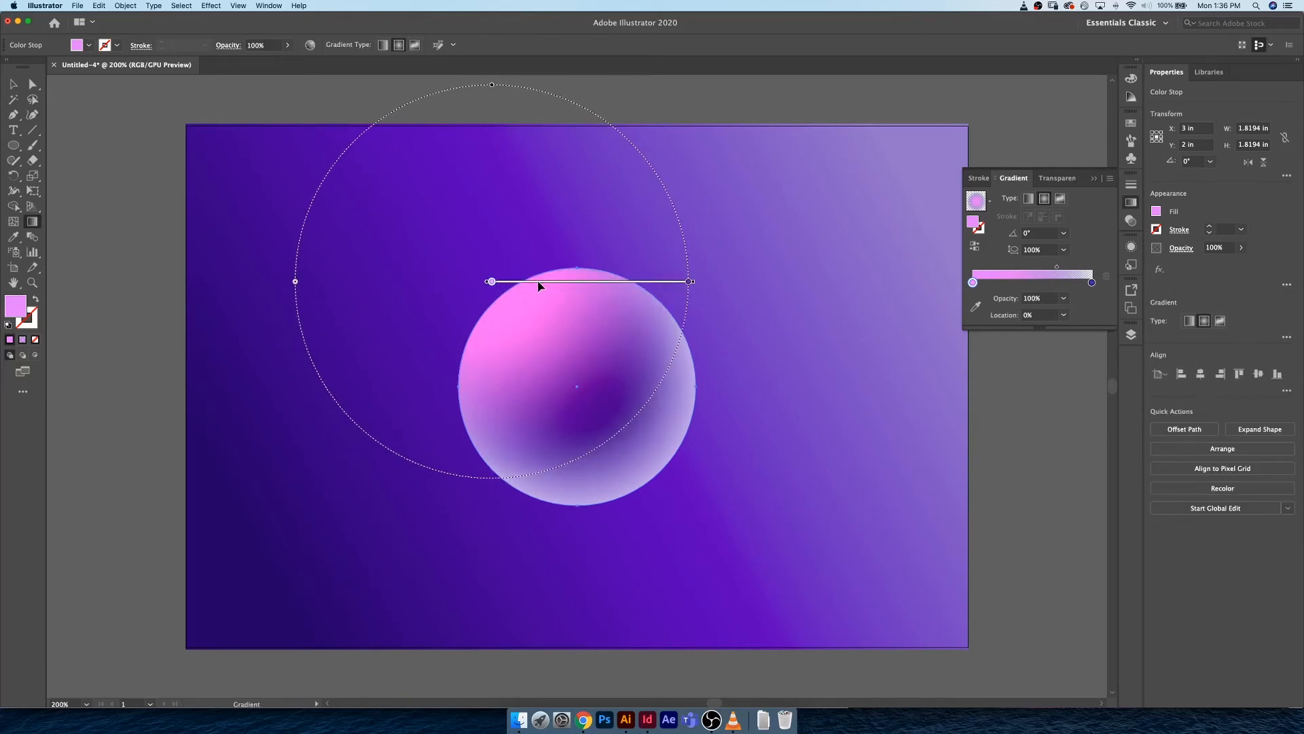
Try midpoint positions of about 62% and 87% between the pink radial gradient's centre stop and transparent outer stop
{"action": "mouse_move", "coordinate": [689, 282]}
{"action": "left_mouse_down"}
{"action": "mouse_move", "coordinate": [617, 282]}
{"action": "mouse_move", "coordinate": [713, 284]}
{"action": "left_mouse_up"}
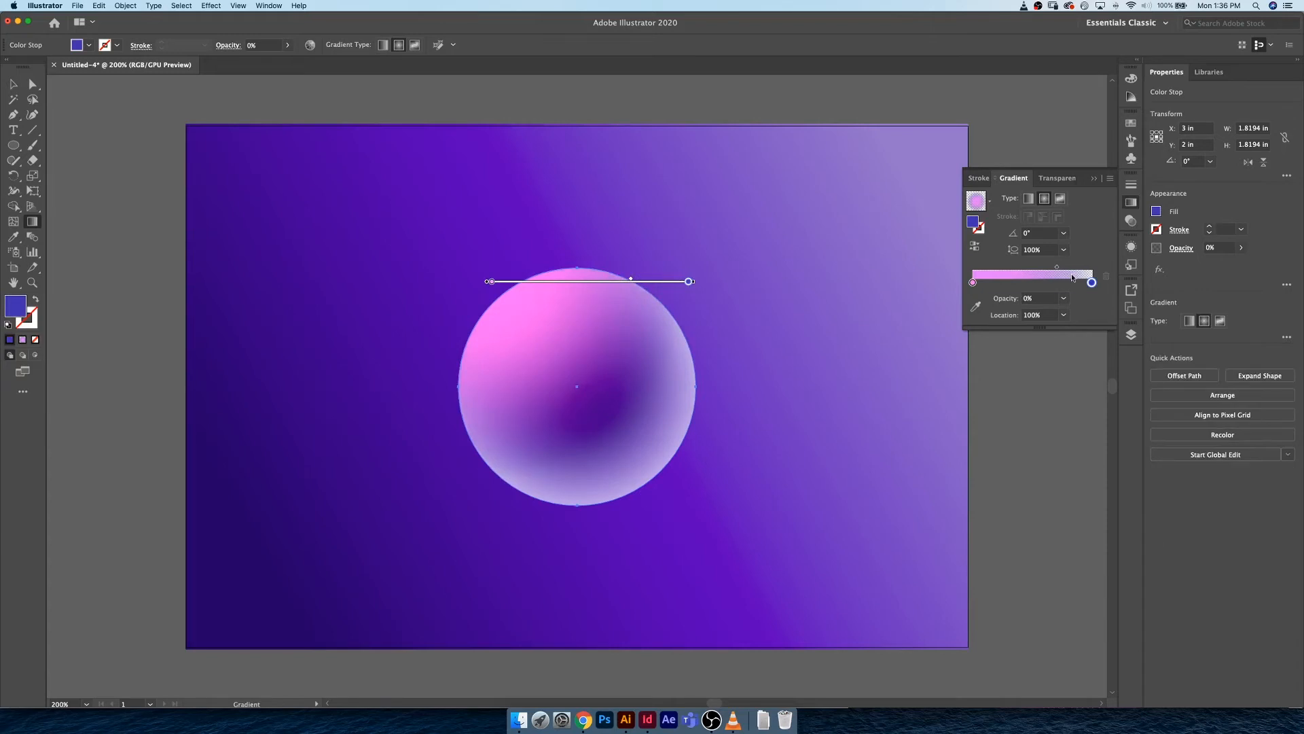
{"action": "left_click_drag", "start_coordinate": [1057, 267], "coordinate": [1047, 271]}
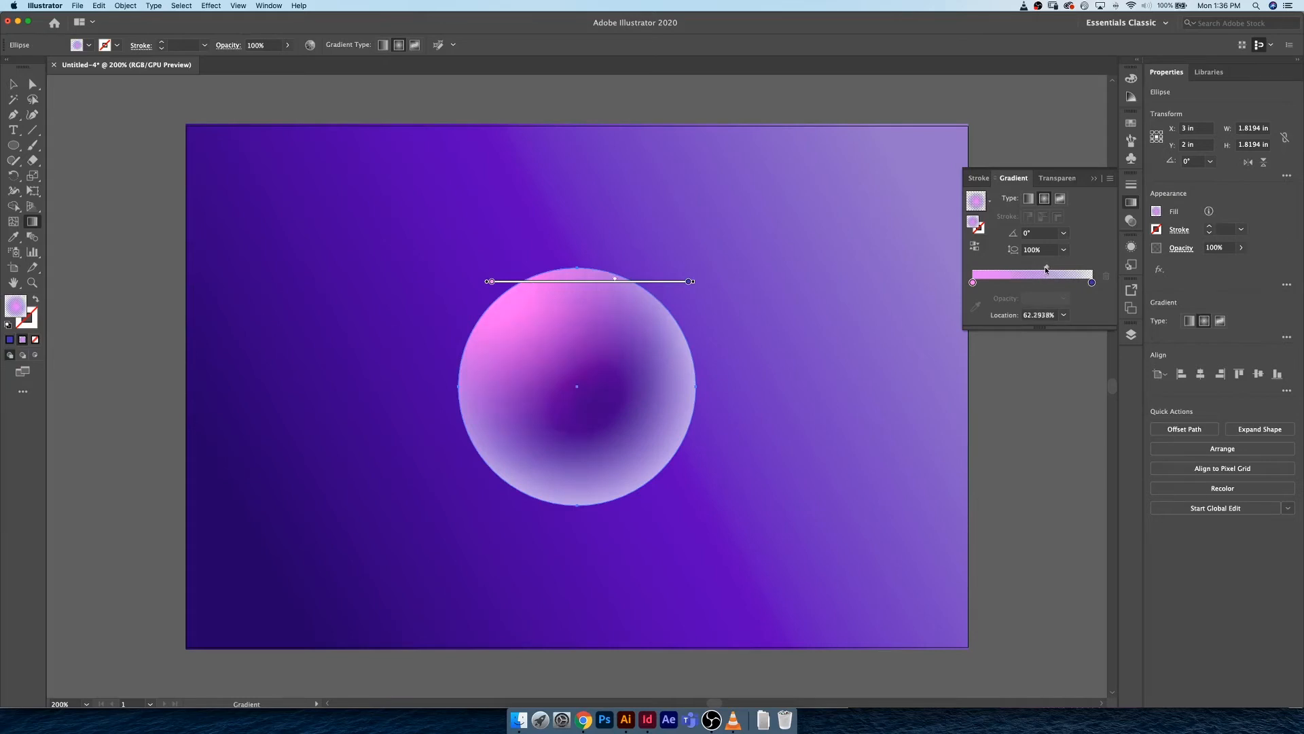
{"action": "left_click", "coordinate": [1091, 282]}
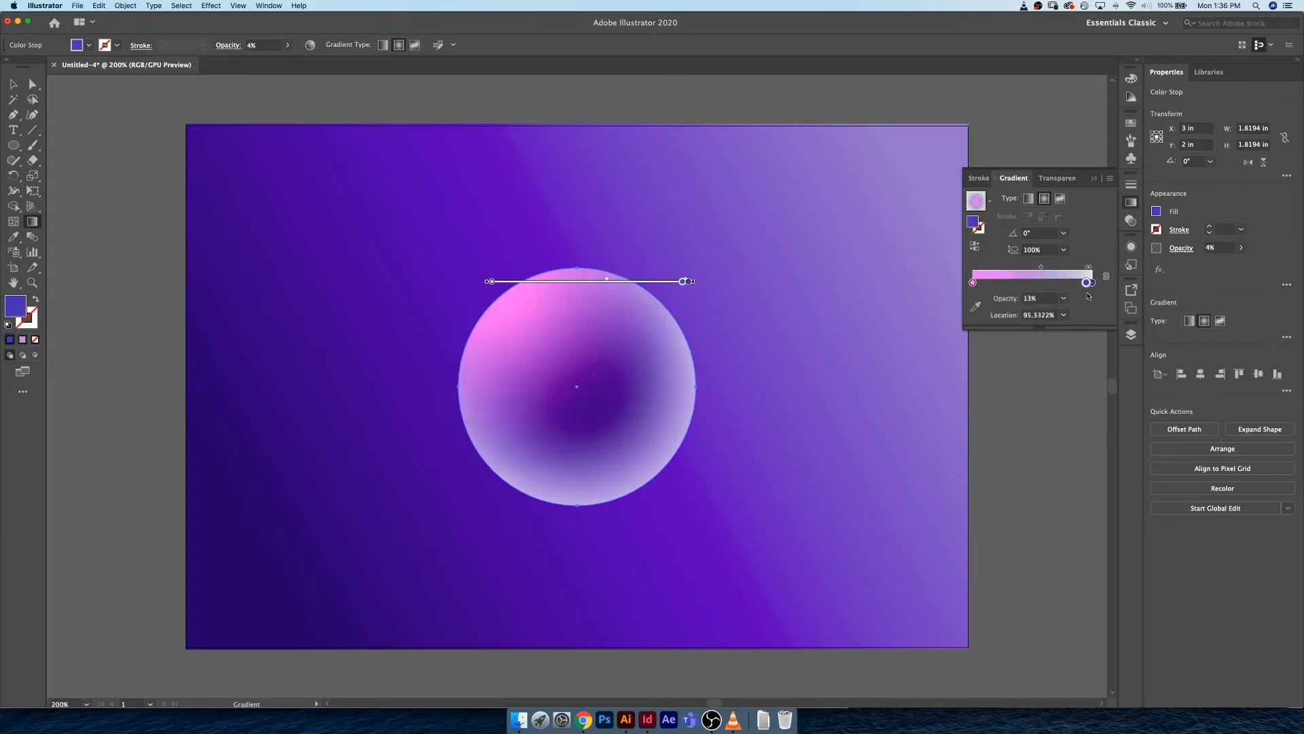
{"action": "left_click", "coordinate": [1089, 306]}
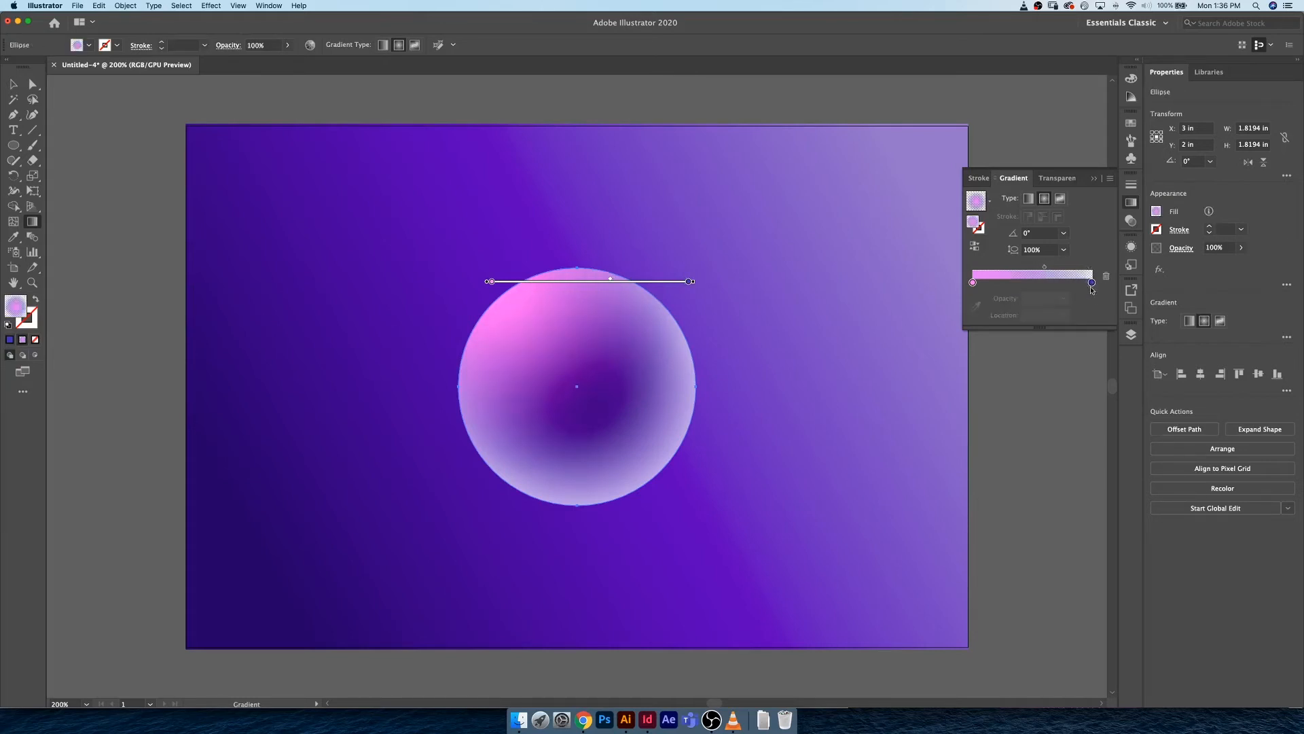
{"action": "left_click", "coordinate": [1092, 282]}
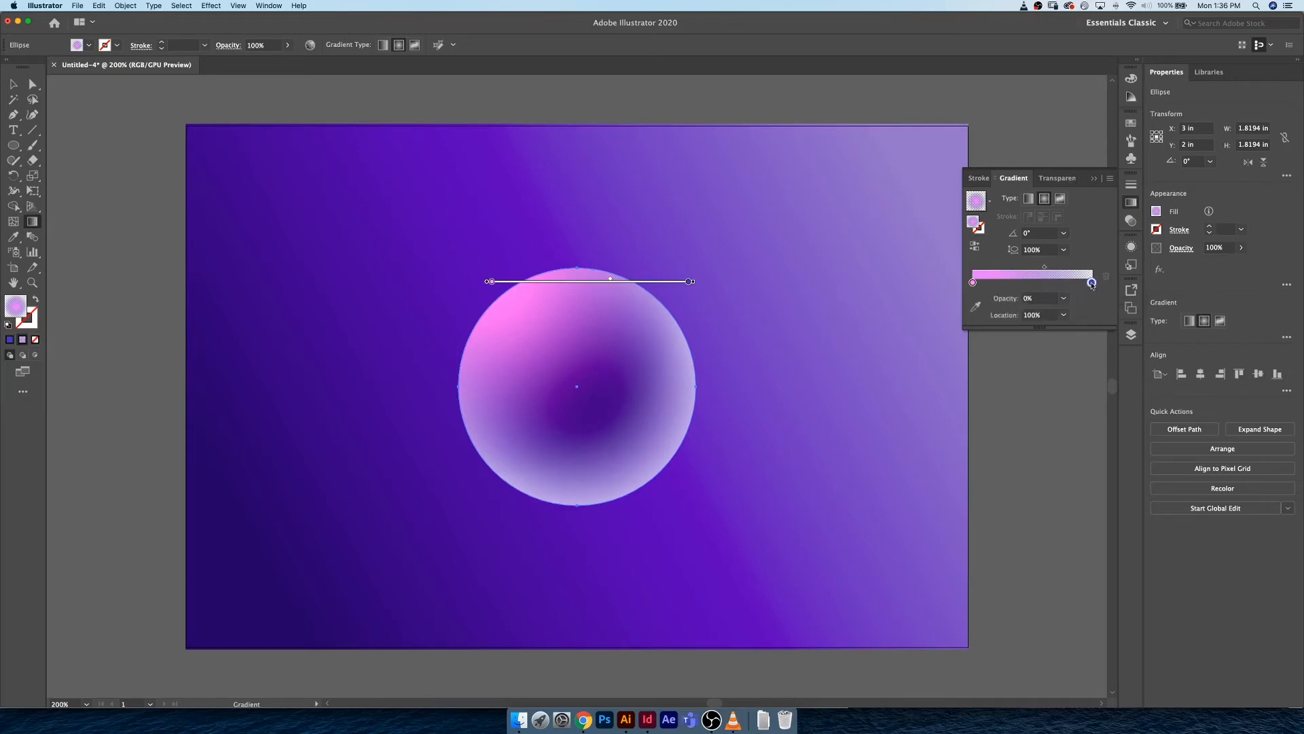
{"action": "left_click", "coordinate": [1093, 284]}
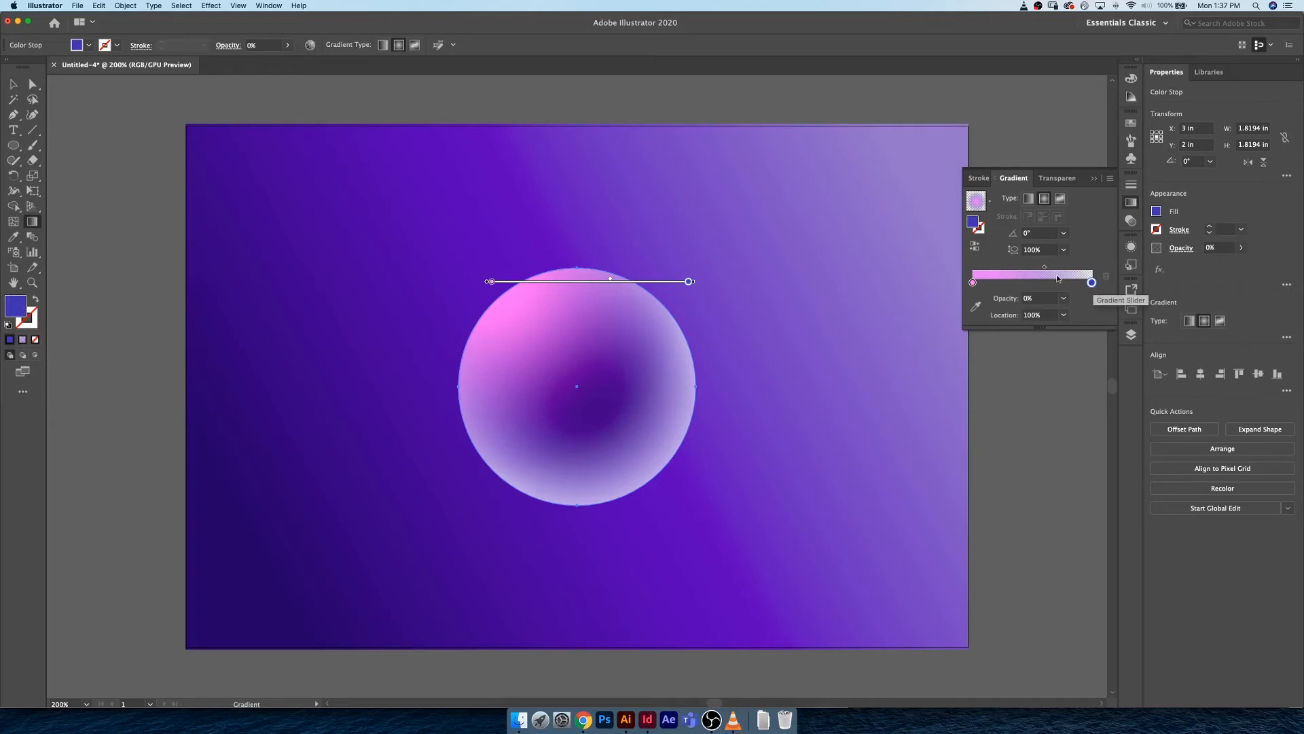
{"action": "left_click_drag", "start_coordinate": [1045, 267], "coordinate": [1080, 268]}
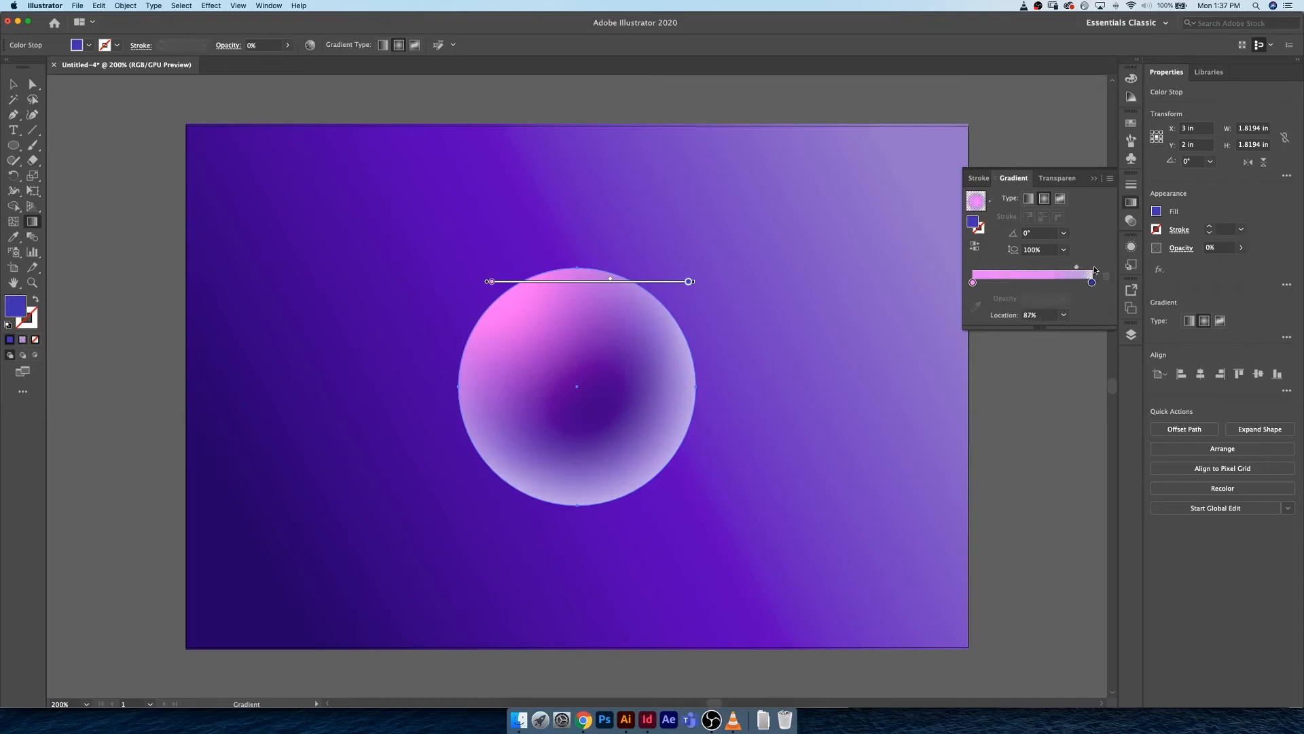
{"action": "key", "text": "super+z"}
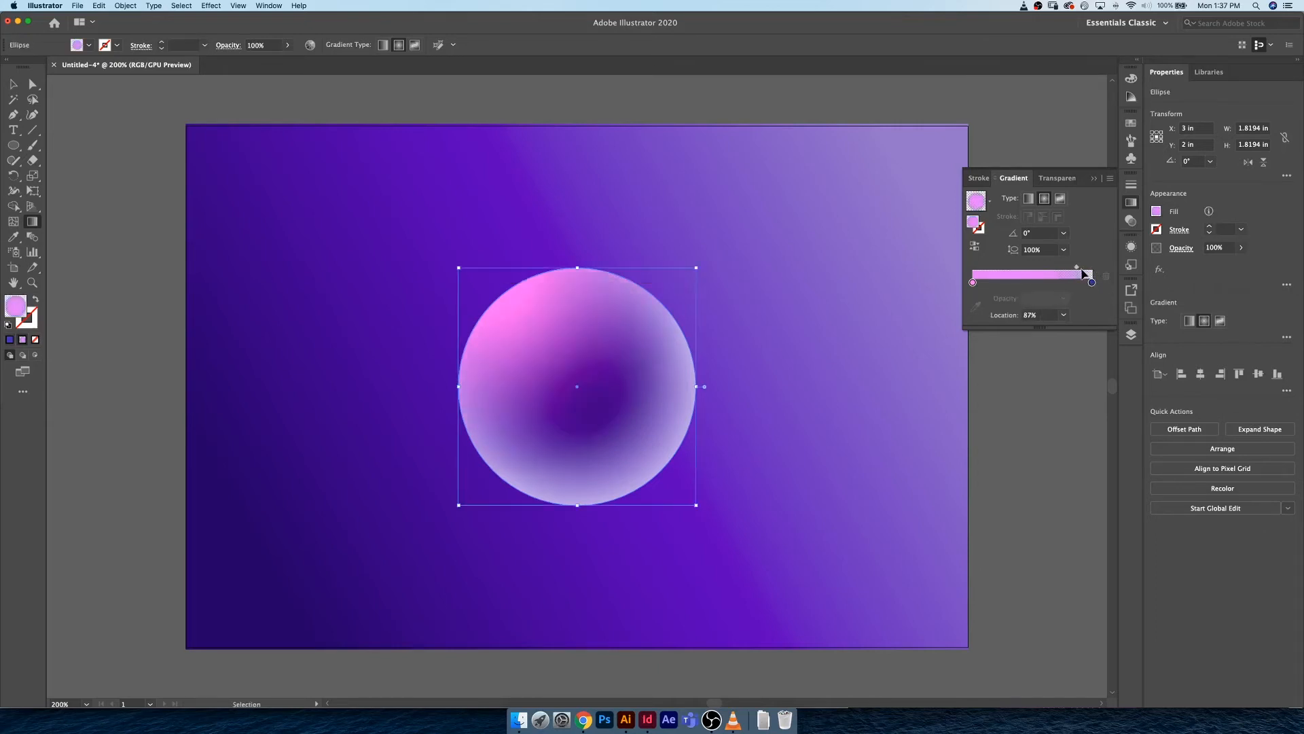
Shift the pink radial gradient's midpoint closer to its pink centre stop, just past the middle of the ramp
{"action": "left_click", "coordinate": [1092, 281]}
{"action": "left_click", "coordinate": [1047, 269]}
{"action": "left_click_drag", "start_coordinate": [1046, 269], "coordinate": [1024, 273]}
{"action": "left_click", "coordinate": [1092, 282]}
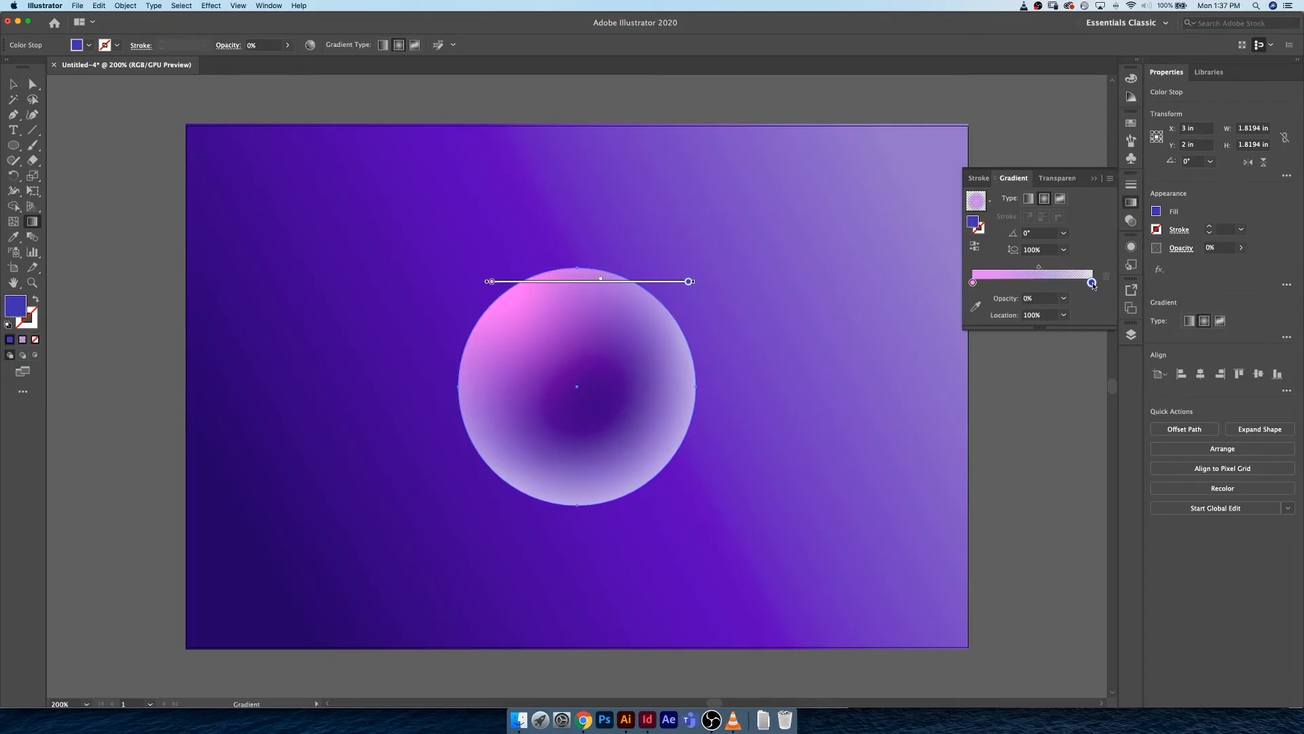
Replace the gradient's blue outer stop with a copy of the pink stop at 0% opacity
{"action": "left_click_drag", "start_coordinate": [973, 282], "coordinate": [1000, 299]}
{"action": "type", "text": "0"}
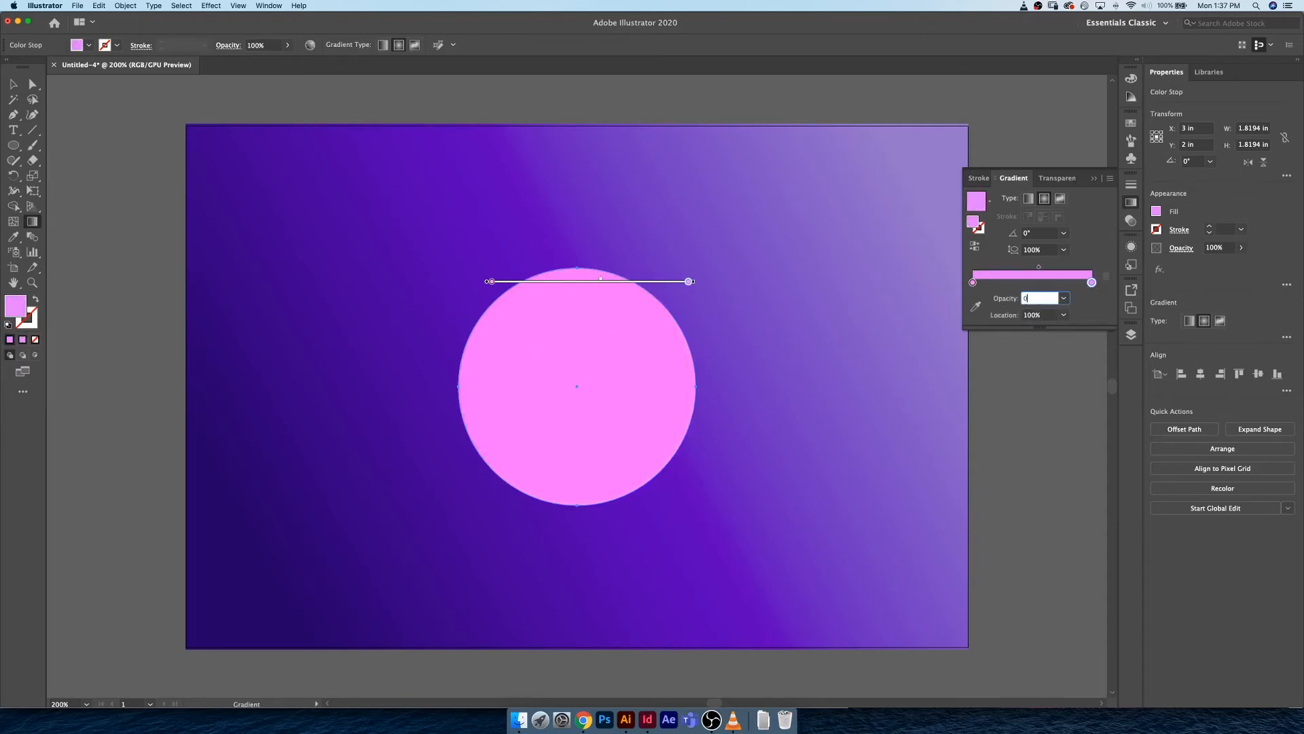
{"action": "key", "text": "Return"}
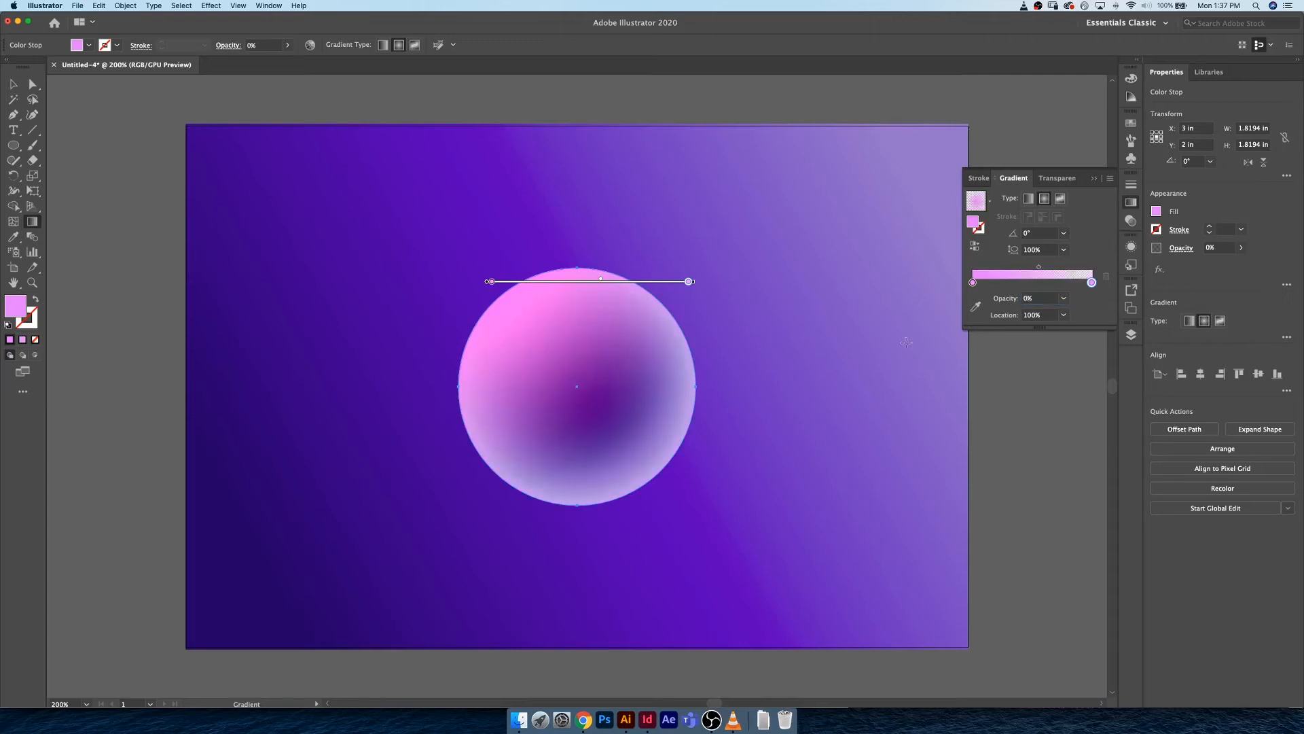
Move the whole pink radial gradient slightly further up and left so its centre sits just outside the circle
{"action": "key", "text": "v"}
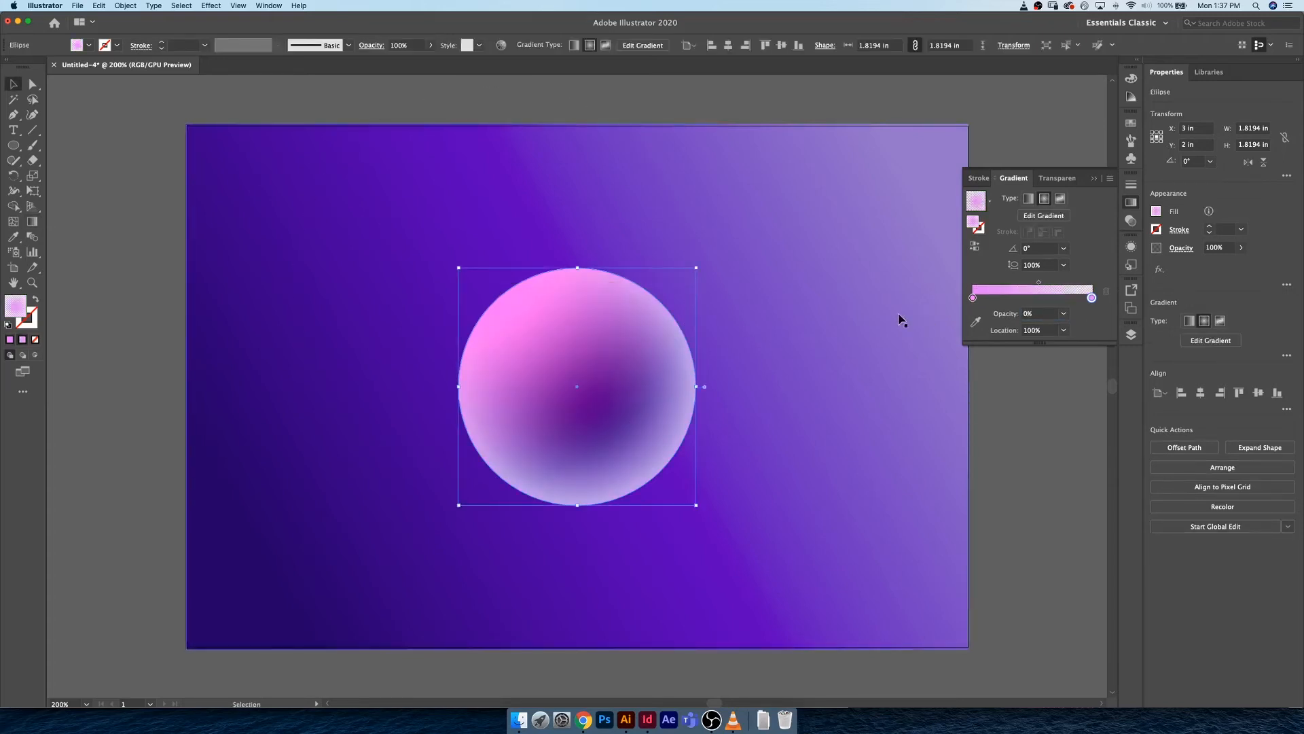
{"action": "key", "text": "g"}
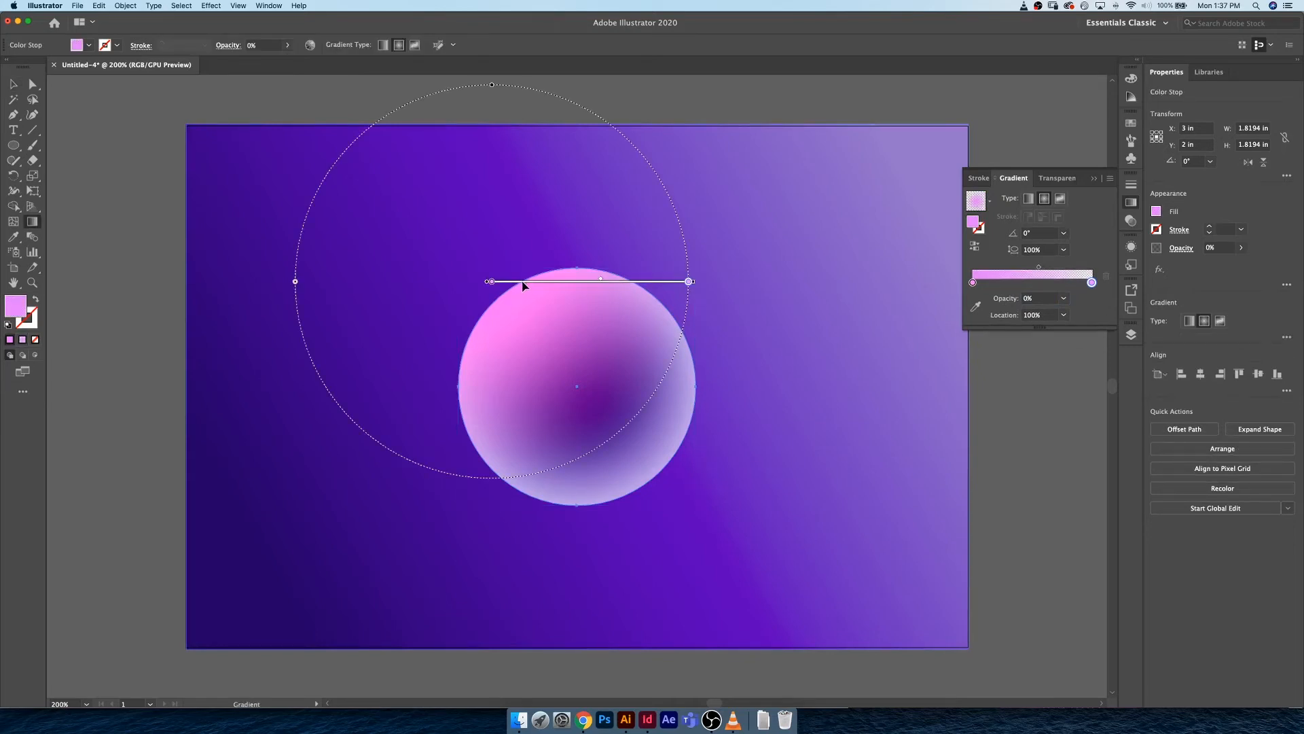
{"action": "mouse_move", "coordinate": [523, 285]}
{"action": "left_mouse_down"}
{"action": "mouse_move", "coordinate": [551, 272]}
{"action": "mouse_move", "coordinate": [497, 280]}
{"action": "left_mouse_up"}
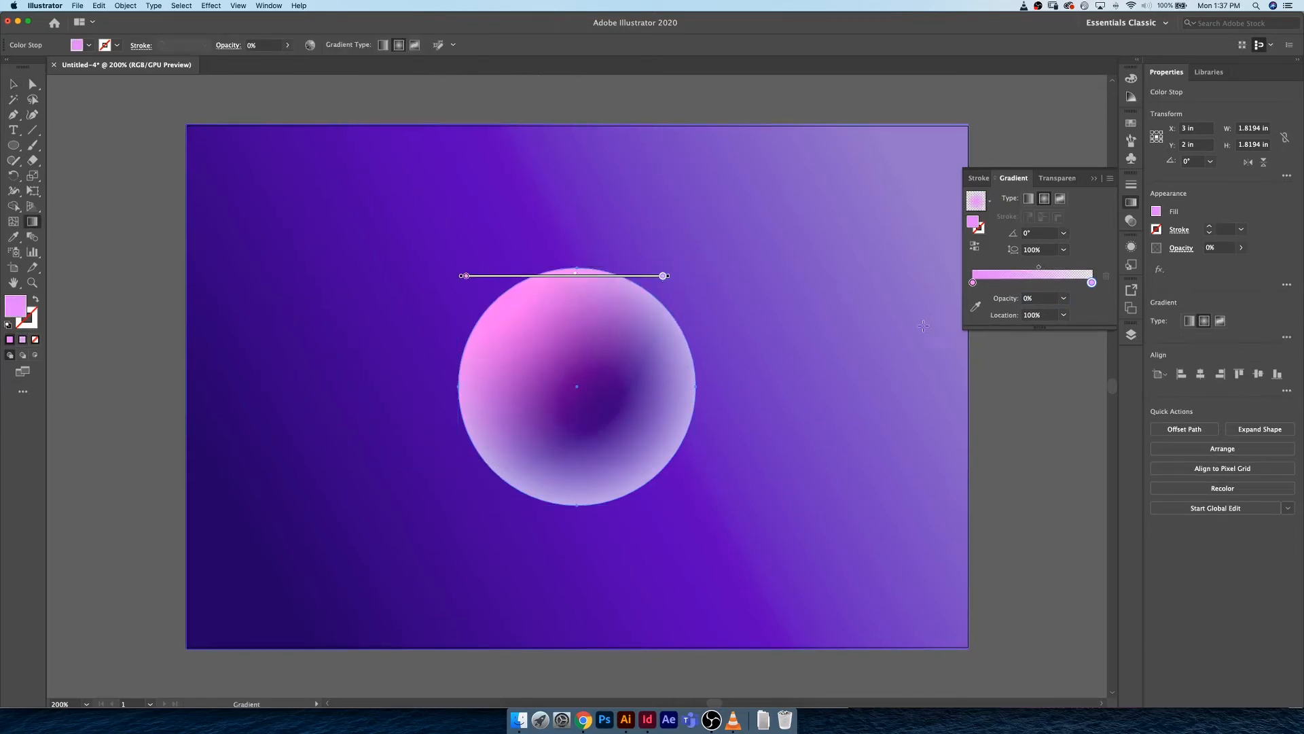
Move the dark radial fill's centre to the circle's lower right and enlarge its radius to about 1.4 times
{"action": "left_click", "coordinate": [1132, 247]}
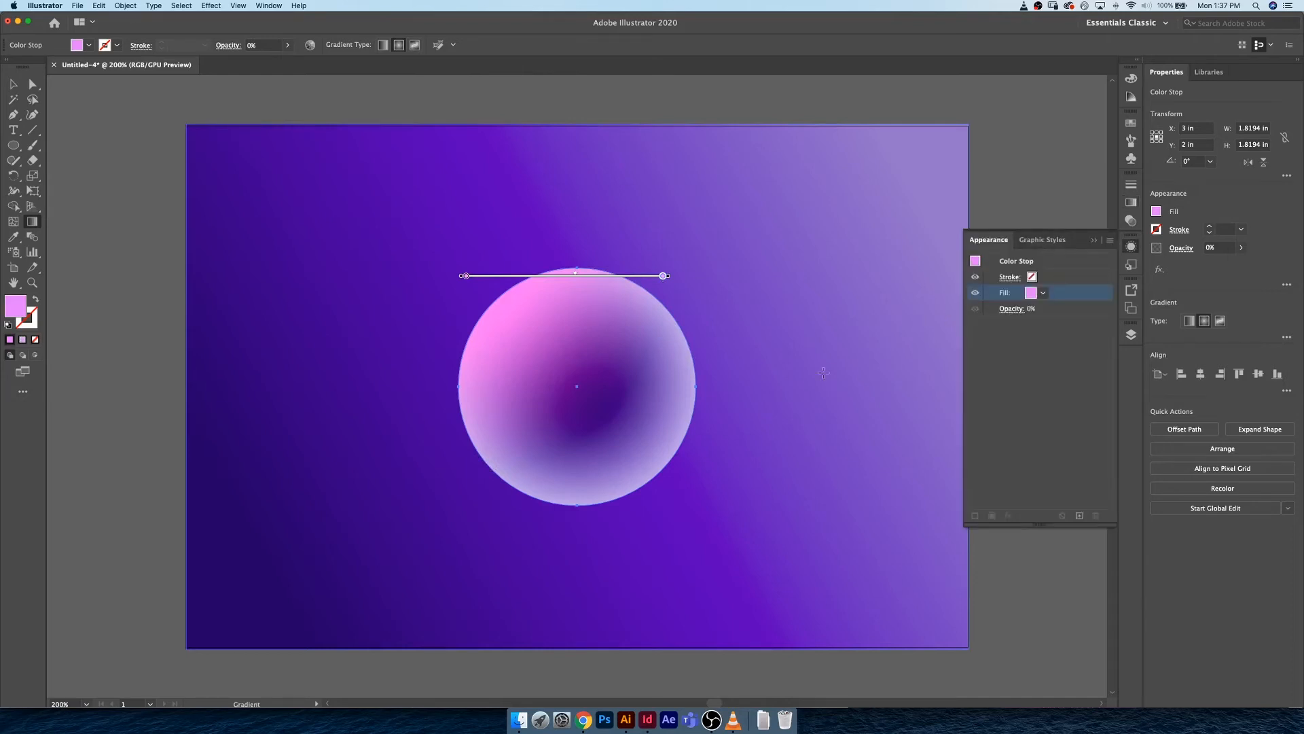
{"action": "key", "text": "v"}
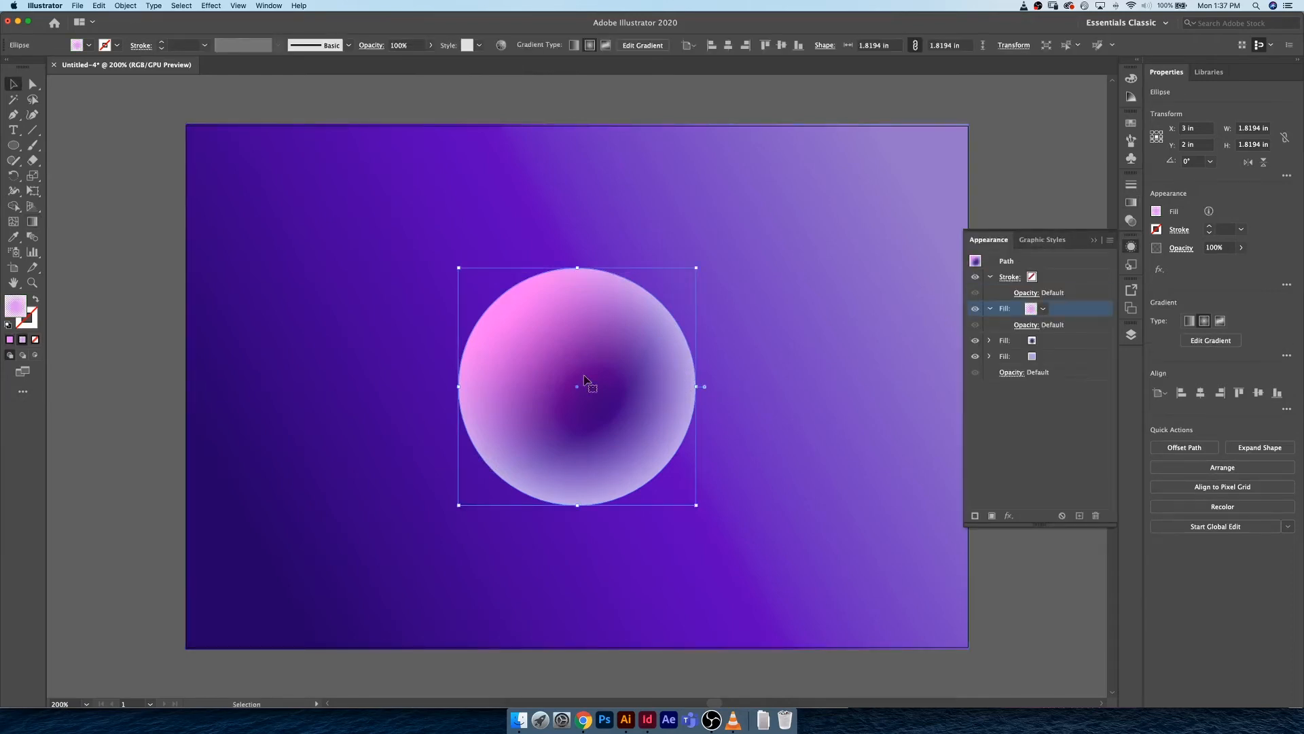
{"action": "left_click", "coordinate": [1051, 346]}
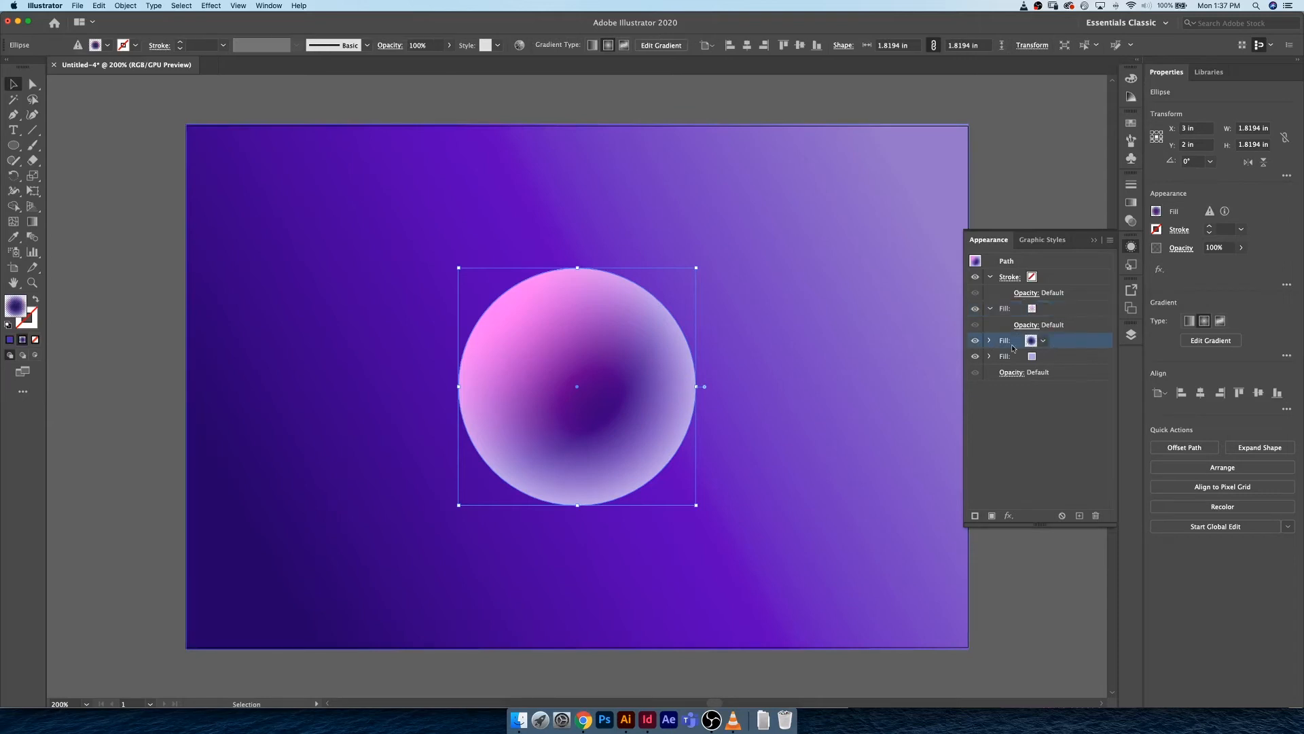
{"action": "key", "text": "g"}
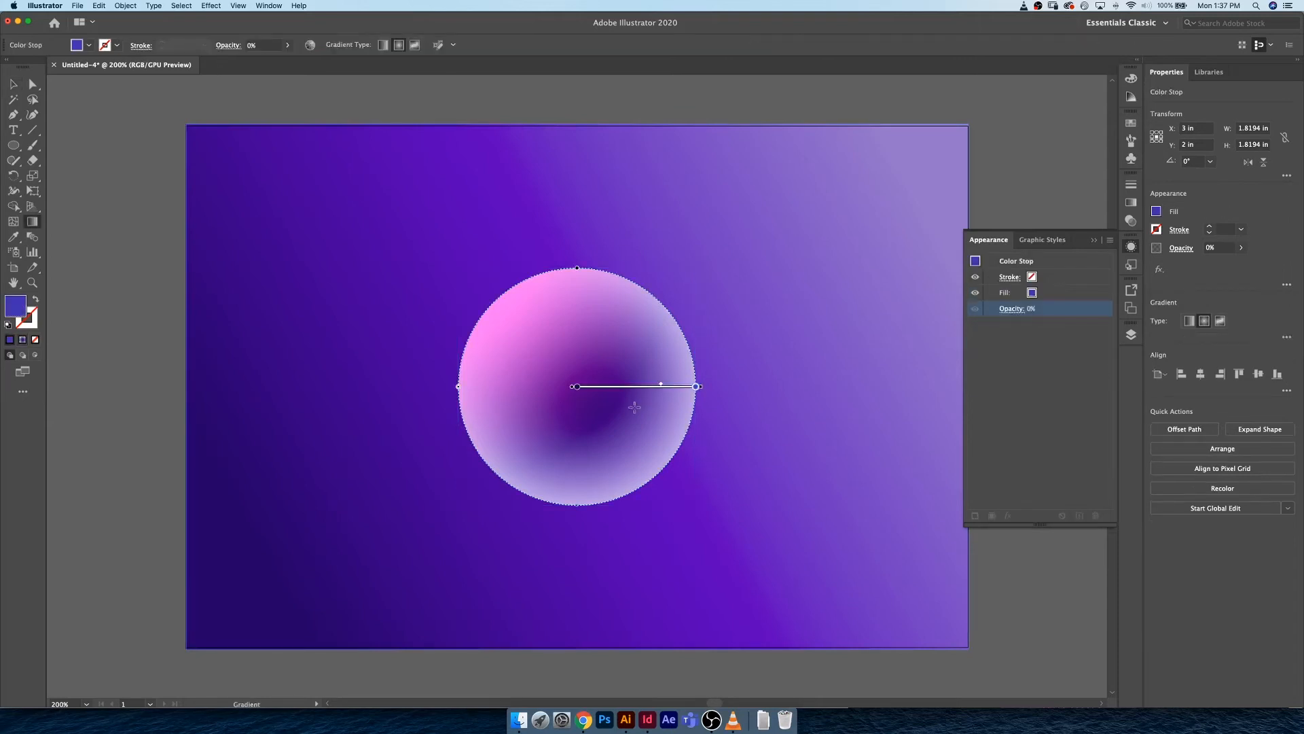
{"action": "mouse_move", "coordinate": [634, 407]}
{"action": "left_mouse_down"}
{"action": "mouse_move", "coordinate": [817, 416]}
{"action": "mouse_move", "coordinate": [658, 410]}
{"action": "mouse_move", "coordinate": [667, 425]}
{"action": "mouse_move", "coordinate": [607, 433]}
{"action": "mouse_move", "coordinate": [686, 416]}
{"action": "mouse_move", "coordinate": [670, 414]}
{"action": "left_mouse_up"}
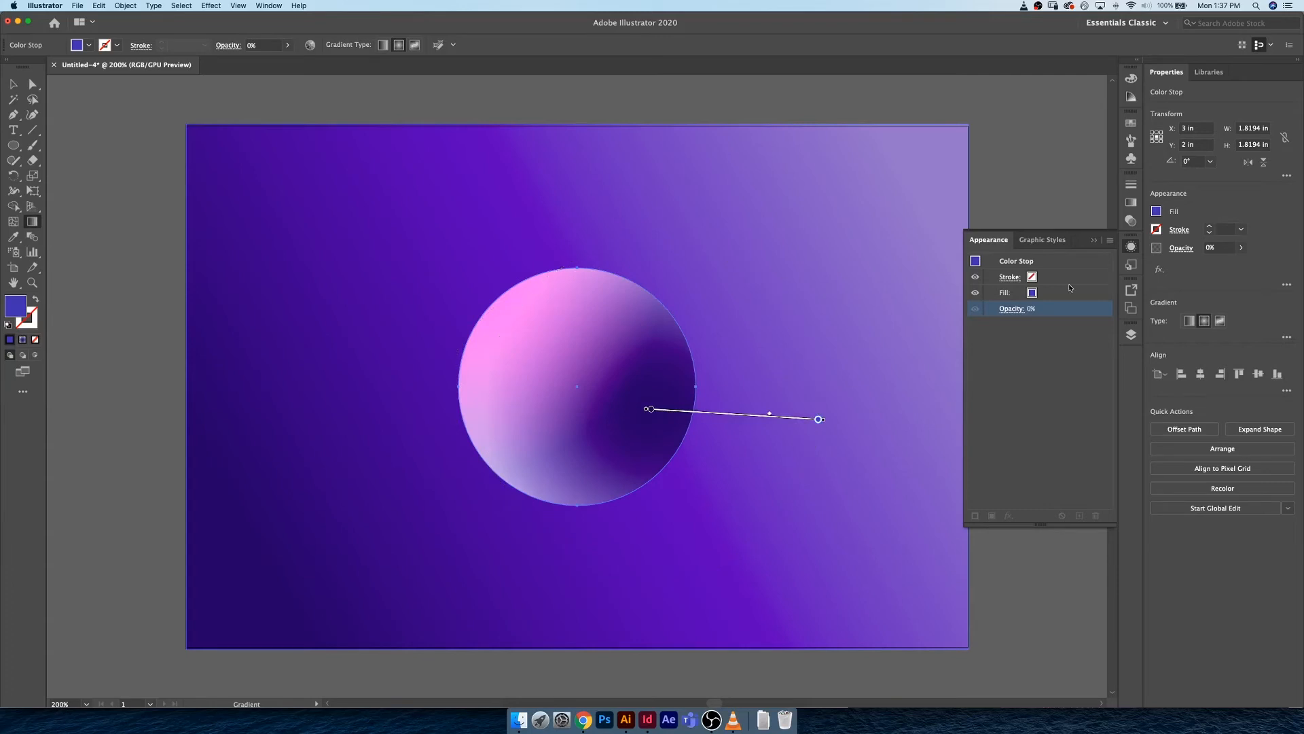
Duplicate the circle's uppermost pink radial gradient fill in its appearance stack
{"action": "key", "text": "v"}
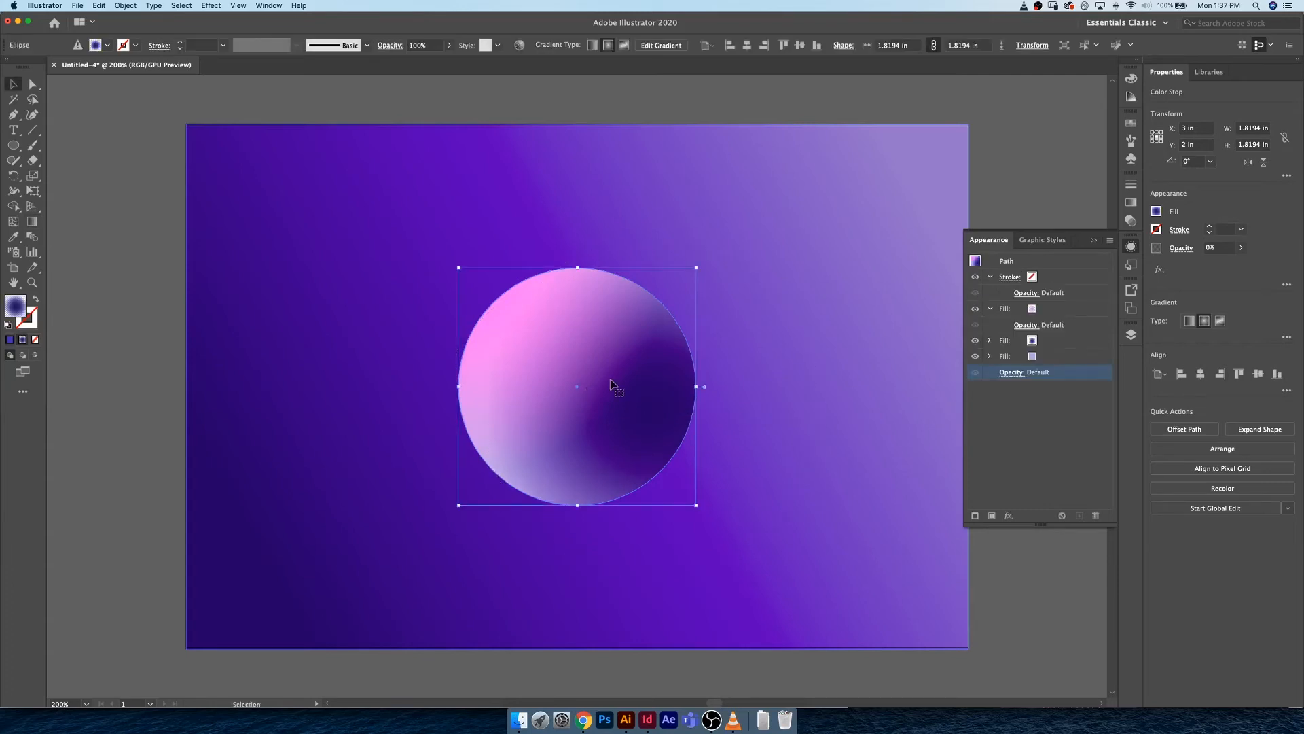
{"action": "left_click", "coordinate": [992, 310]}
{"action": "left_click", "coordinate": [1062, 314]}
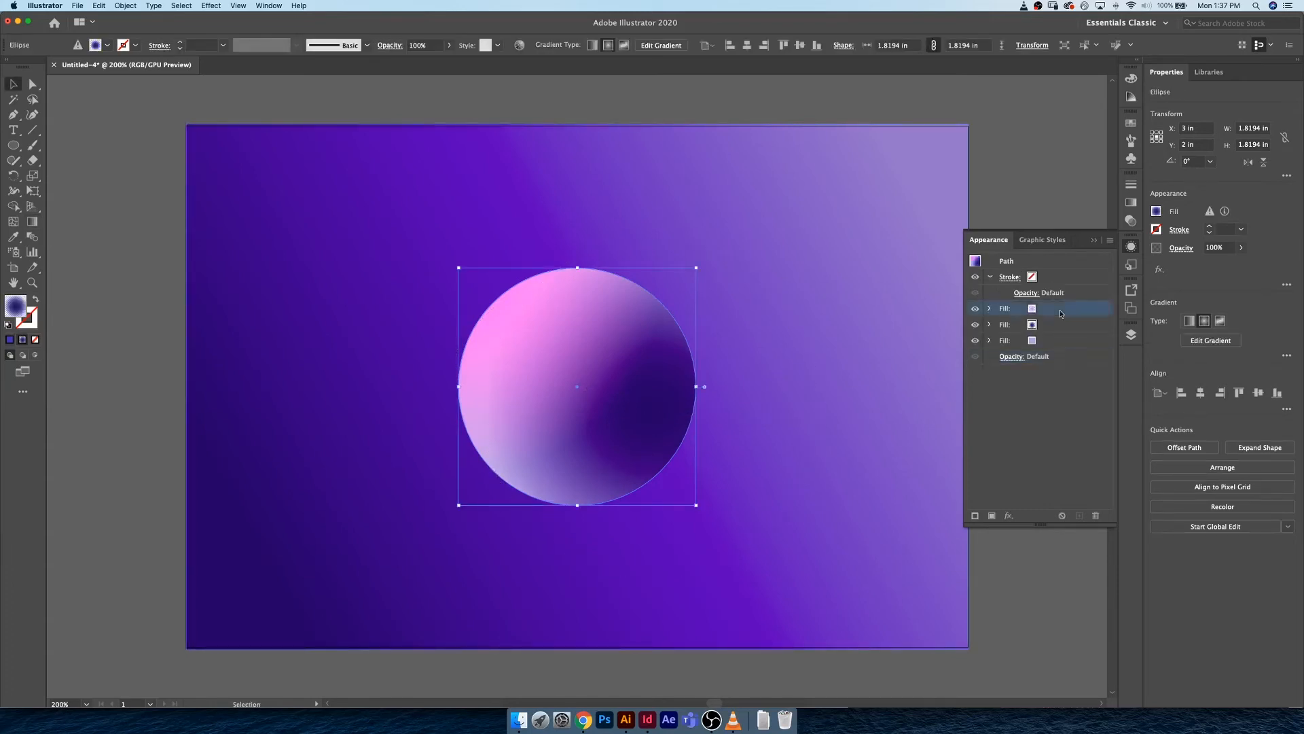
{"action": "left_click", "coordinate": [1080, 516]}
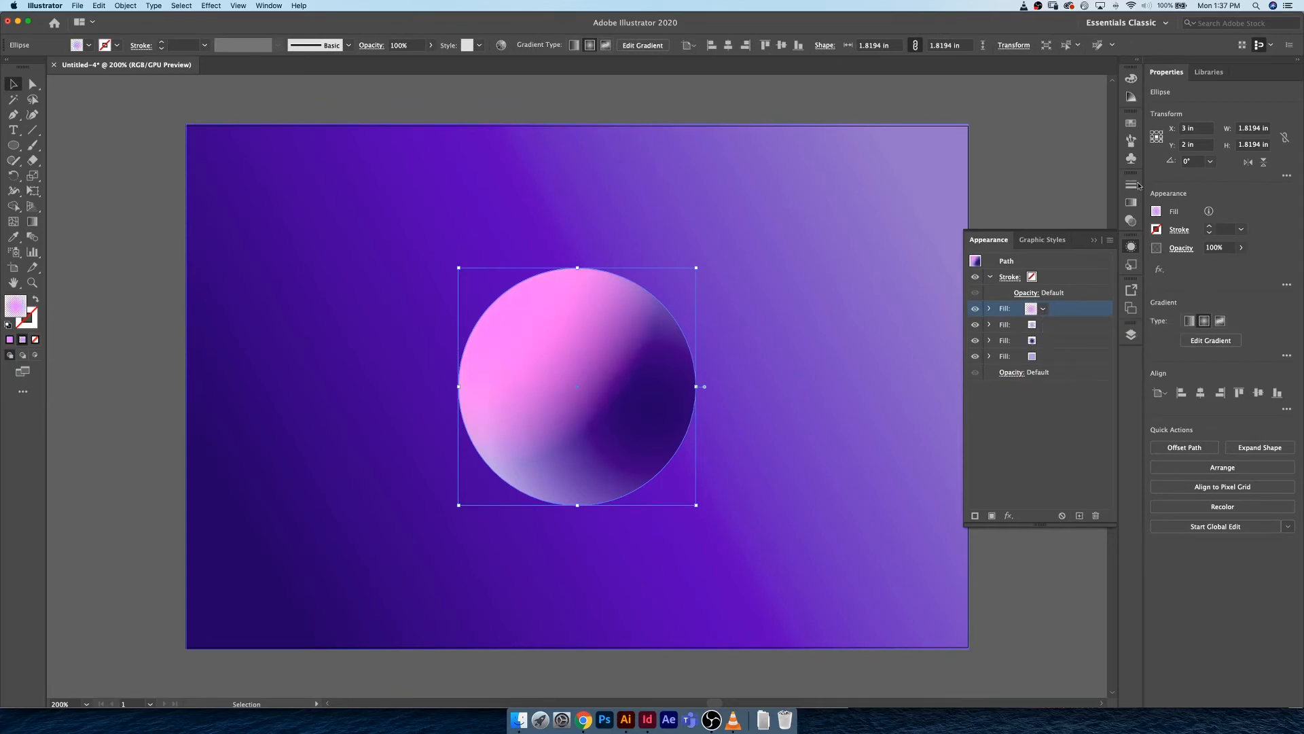
Recolour the centre stop of the duplicated pink radial gradient with the deep blue document swatch
{"action": "left_click", "coordinate": [1130, 205]}
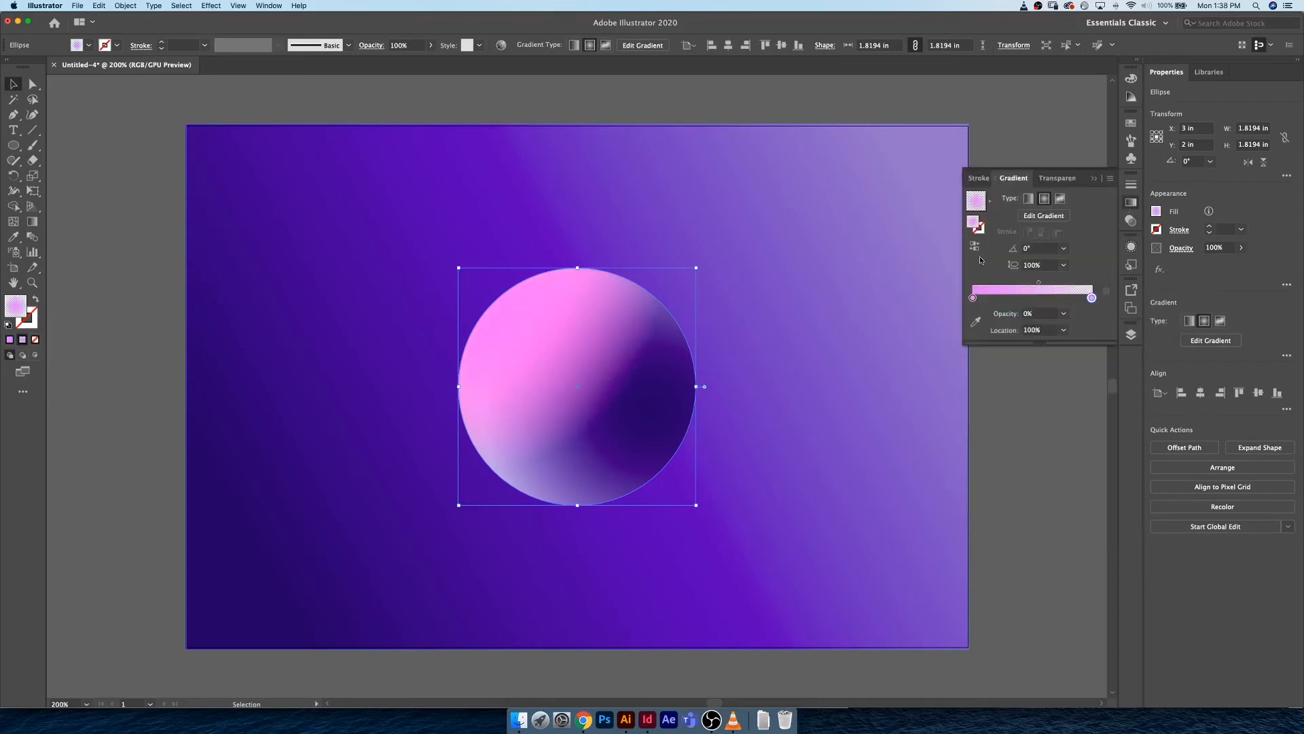
{"action": "double_click", "coordinate": [972, 298]}
{"action": "left_click", "coordinate": [1000, 369]}
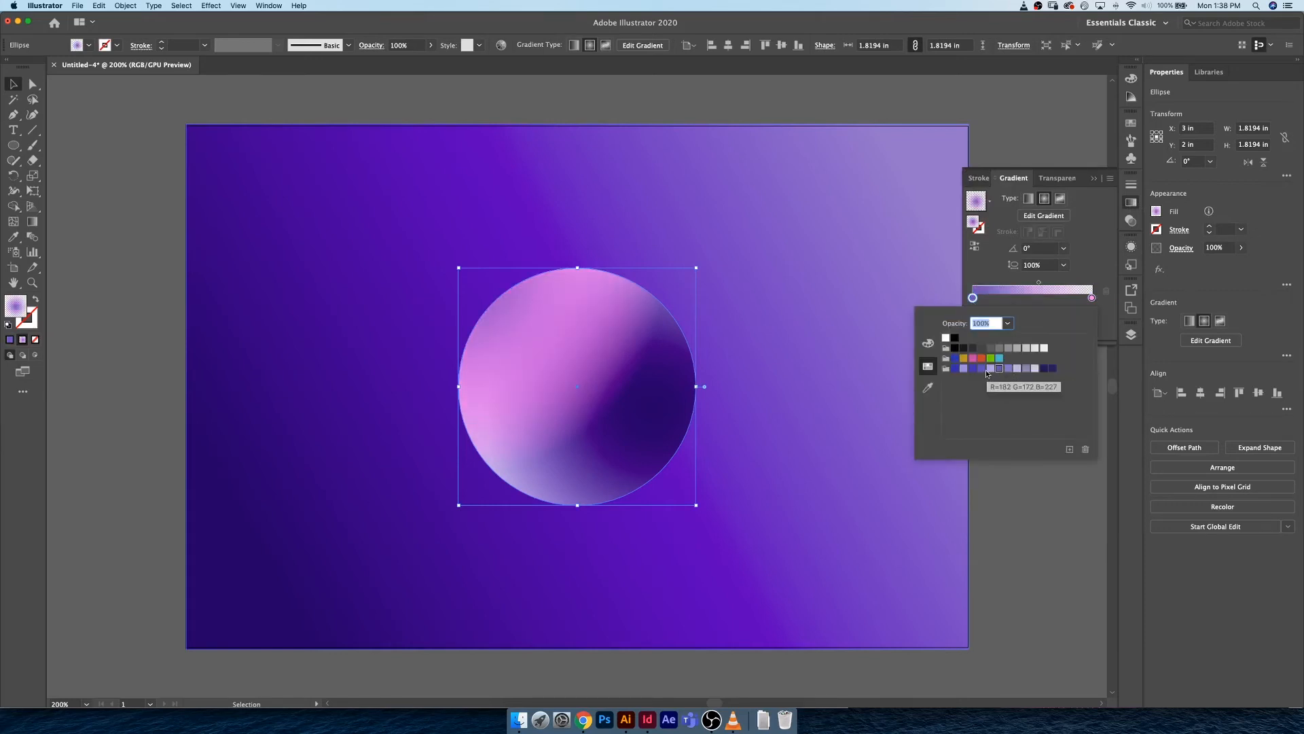
{"action": "left_click", "coordinate": [981, 369]}
{"action": "left_click", "coordinate": [956, 369]}
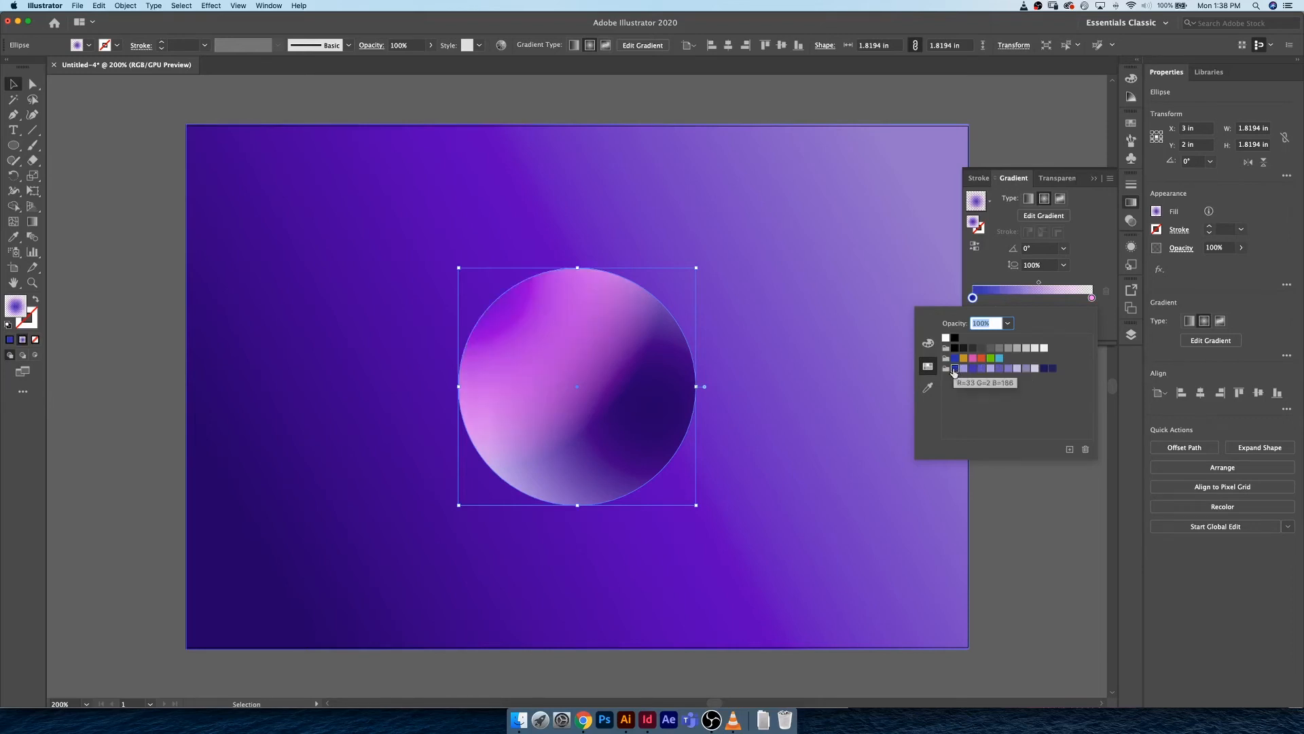
{"action": "type", "text": "9"}
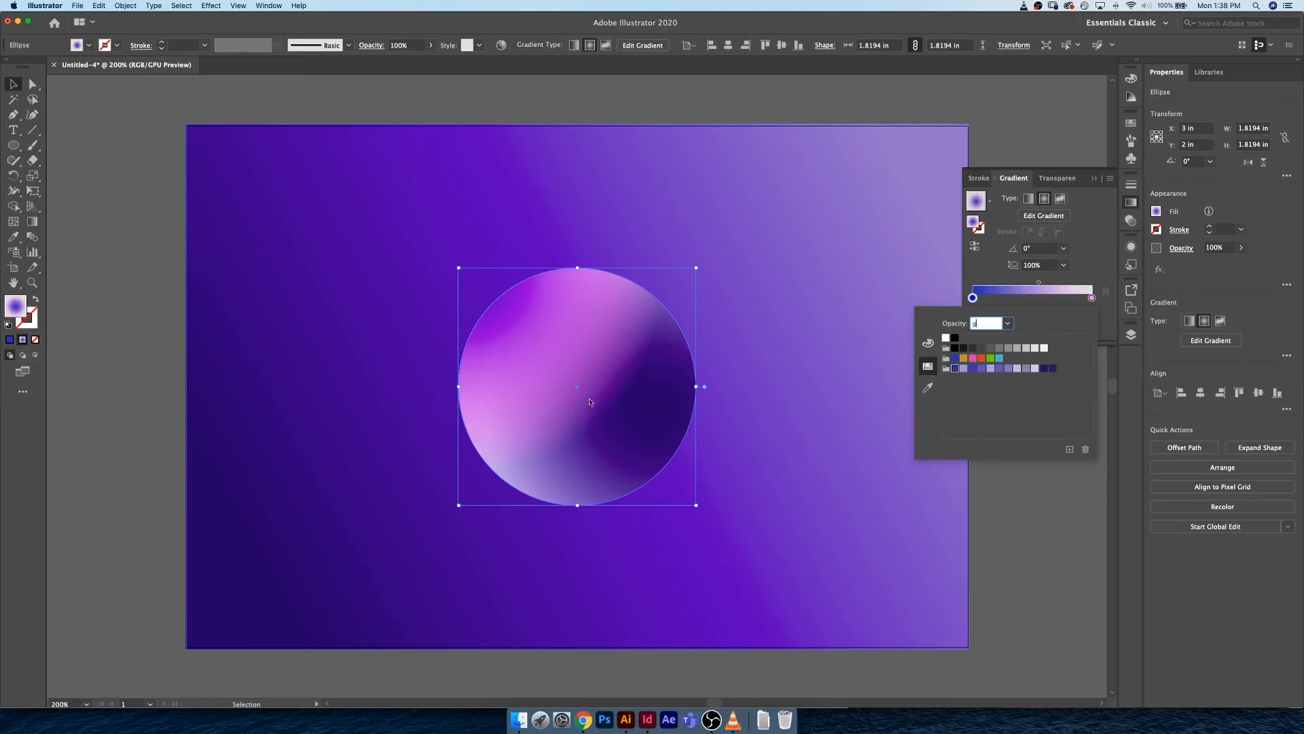
{"action": "key", "text": "Escape"}
Try centring the blue radial gradient in the circle's lower left and shifting it down to the bottom edge
{"action": "key", "text": "g"}
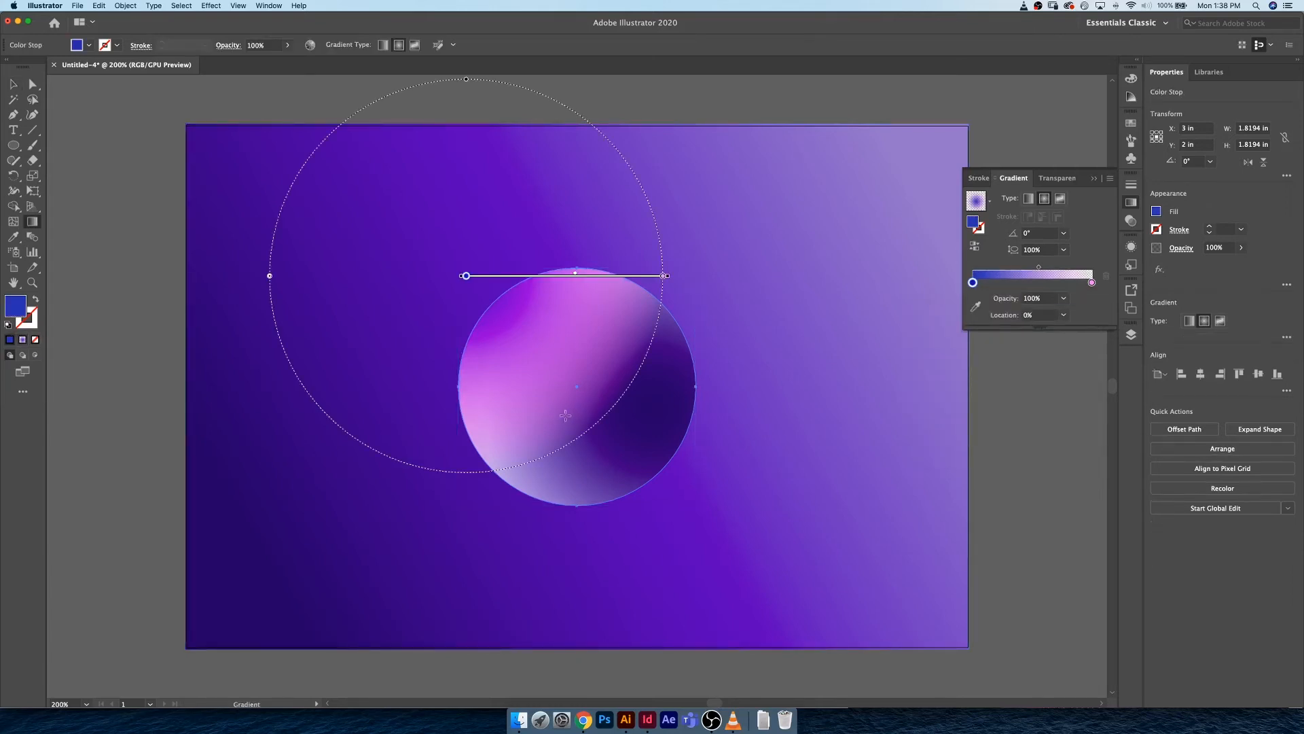
{"action": "left_click_drag", "start_coordinate": [550, 441], "coordinate": [767, 427]}
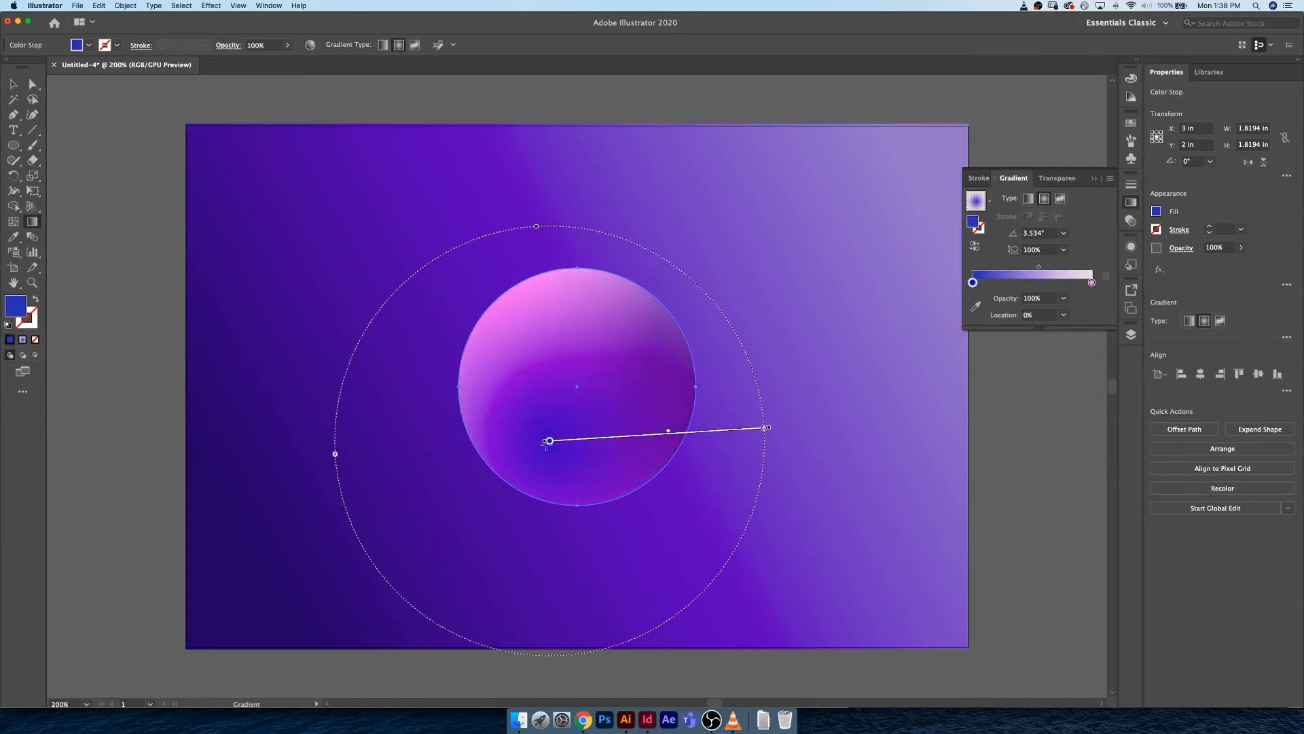
{"action": "key", "text": "v"}
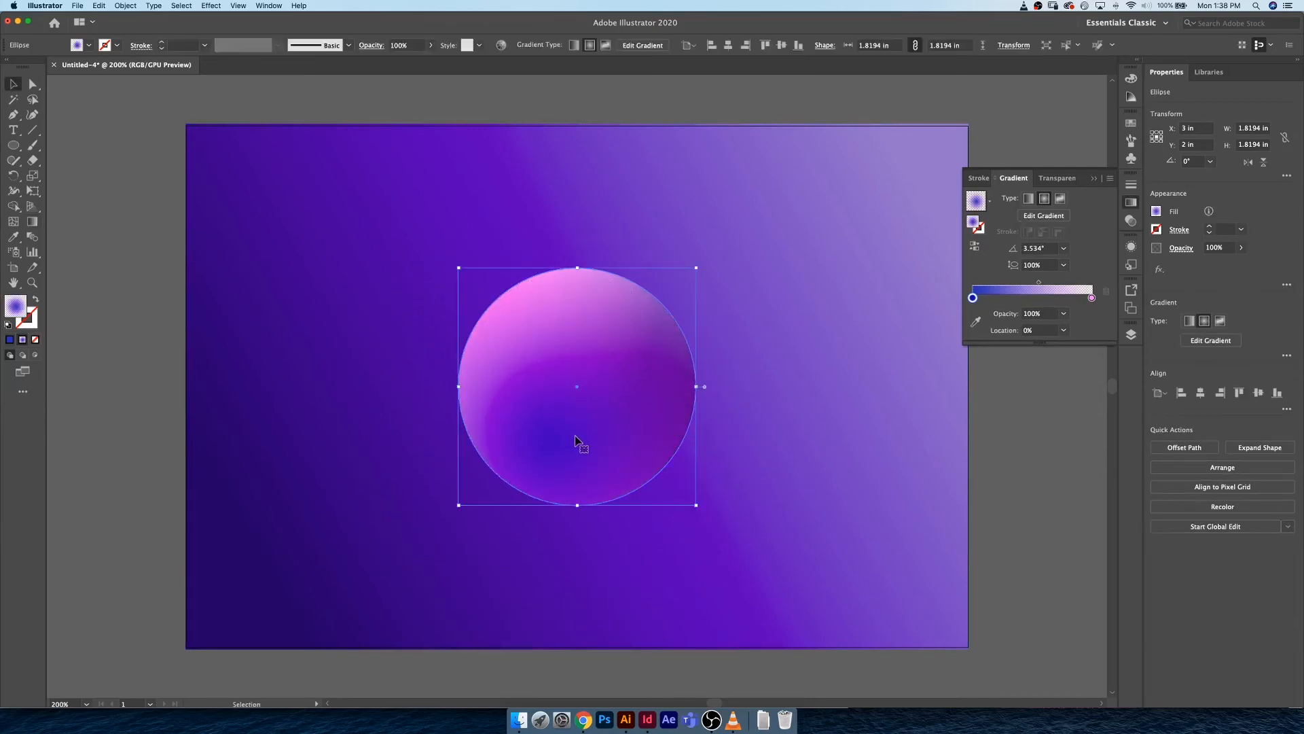
{"action": "key", "text": "g"}
{"action": "mouse_move", "coordinate": [549, 440]}
{"action": "left_mouse_down"}
{"action": "mouse_move", "coordinate": [578, 511]}
{"action": "mouse_move", "coordinate": [570, 497]}
{"action": "left_mouse_up"}
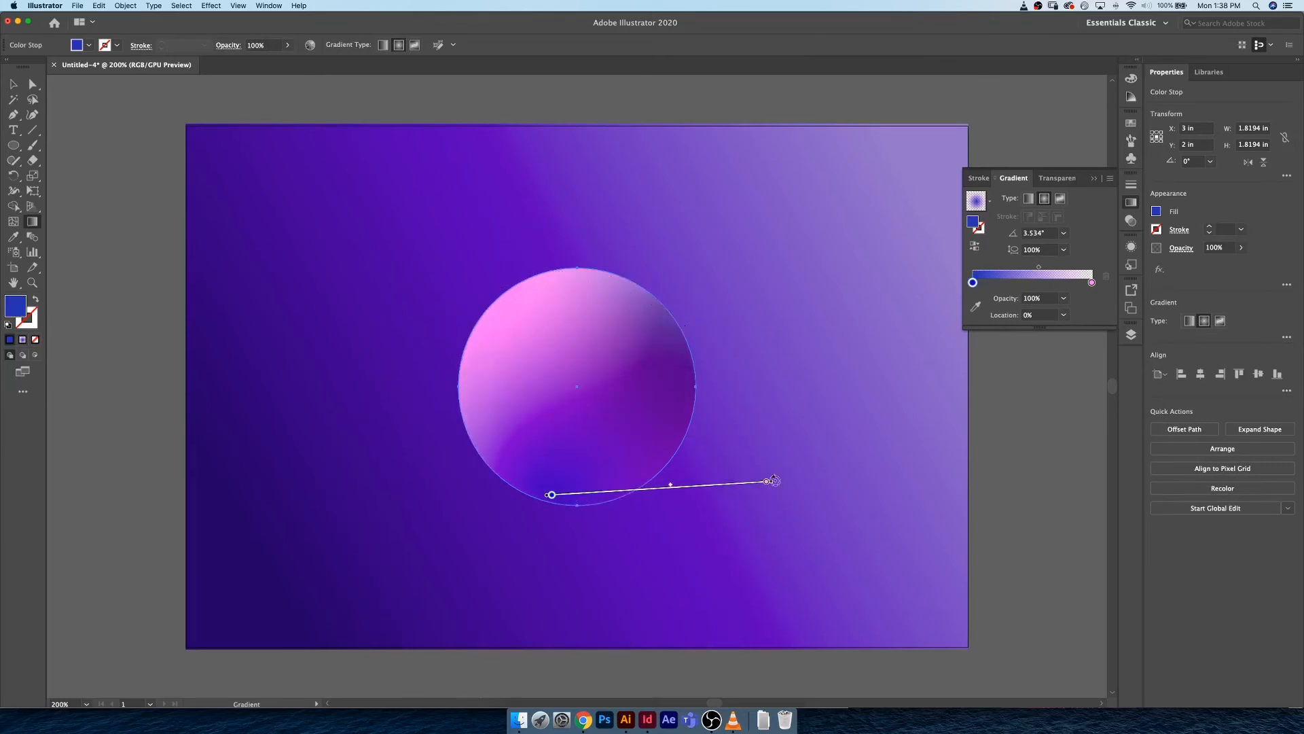
Redraw the blue radial gradient from outside the circle's lower right to well beyond its lower left, and deselect the circle
{"action": "mouse_move", "coordinate": [768, 481]}
{"action": "left_mouse_down"}
{"action": "mouse_move", "coordinate": [816, 479]}
{"action": "mouse_move", "coordinate": [781, 481]}
{"action": "left_mouse_up"}
{"action": "key", "text": "super+z"}
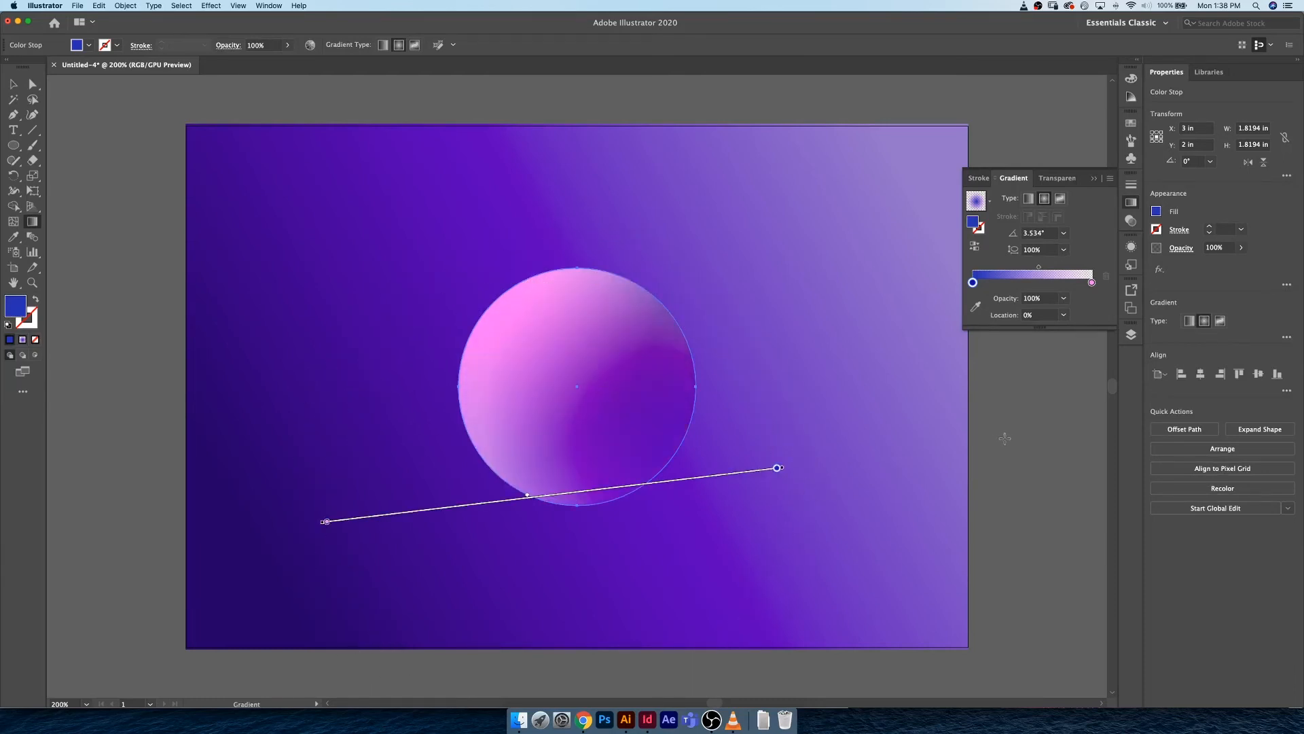
{"action": "key", "text": "v"}
{"action": "left_click", "coordinate": [1005, 440]}
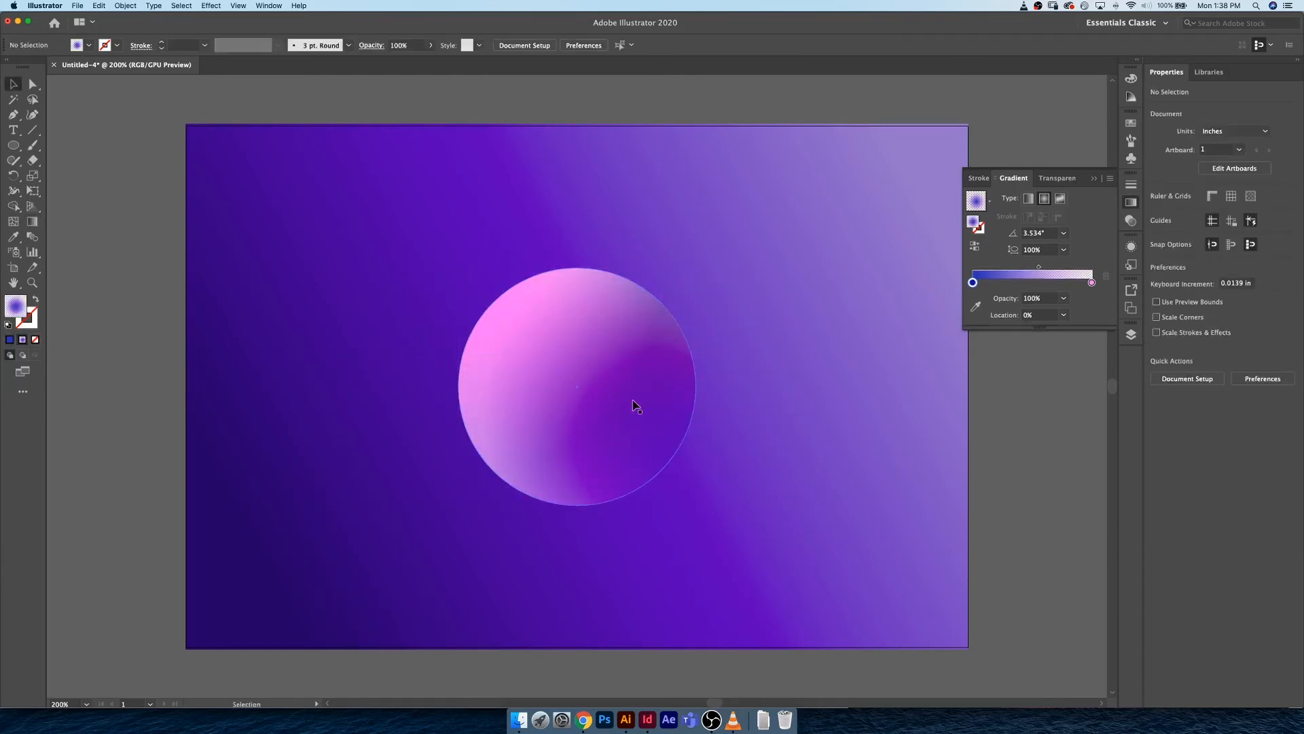
Select the circle again so its blue radial gradient fill can be edited
{"action": "left_click", "coordinate": [652, 379]}
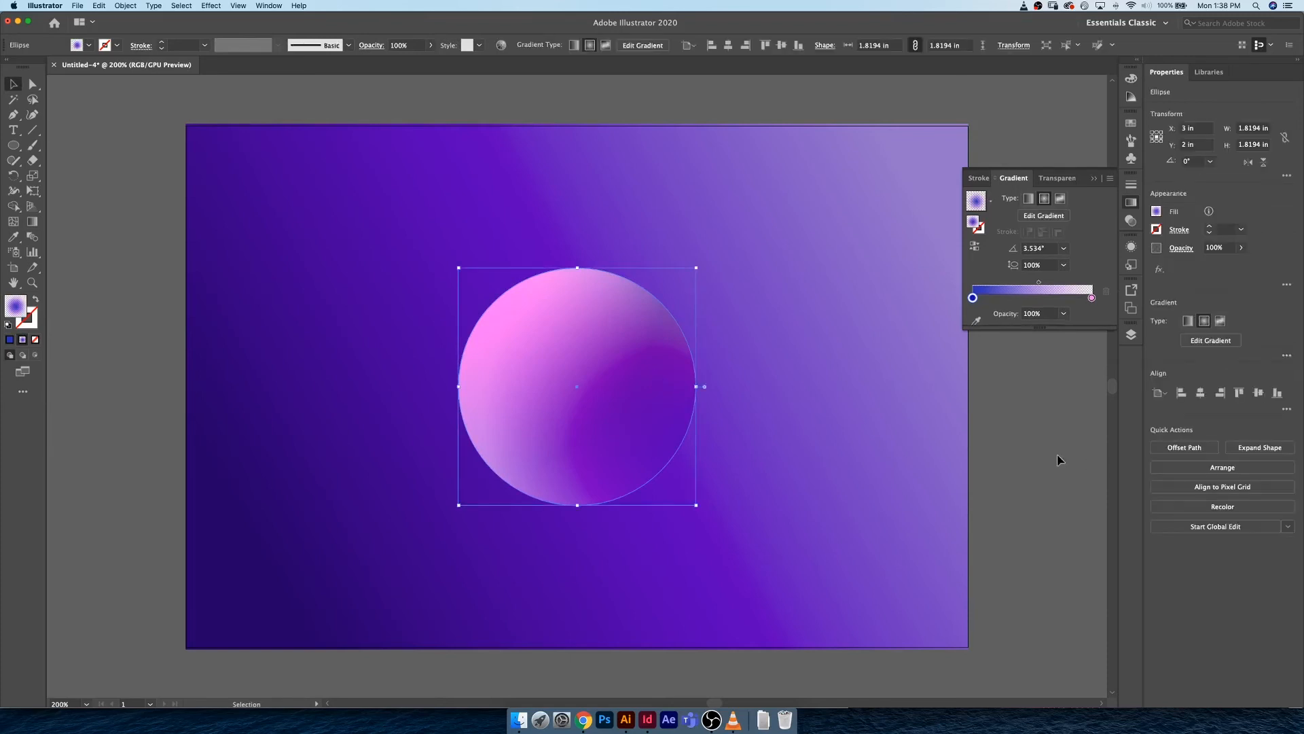
{"action": "left_click", "coordinate": [884, 441]}
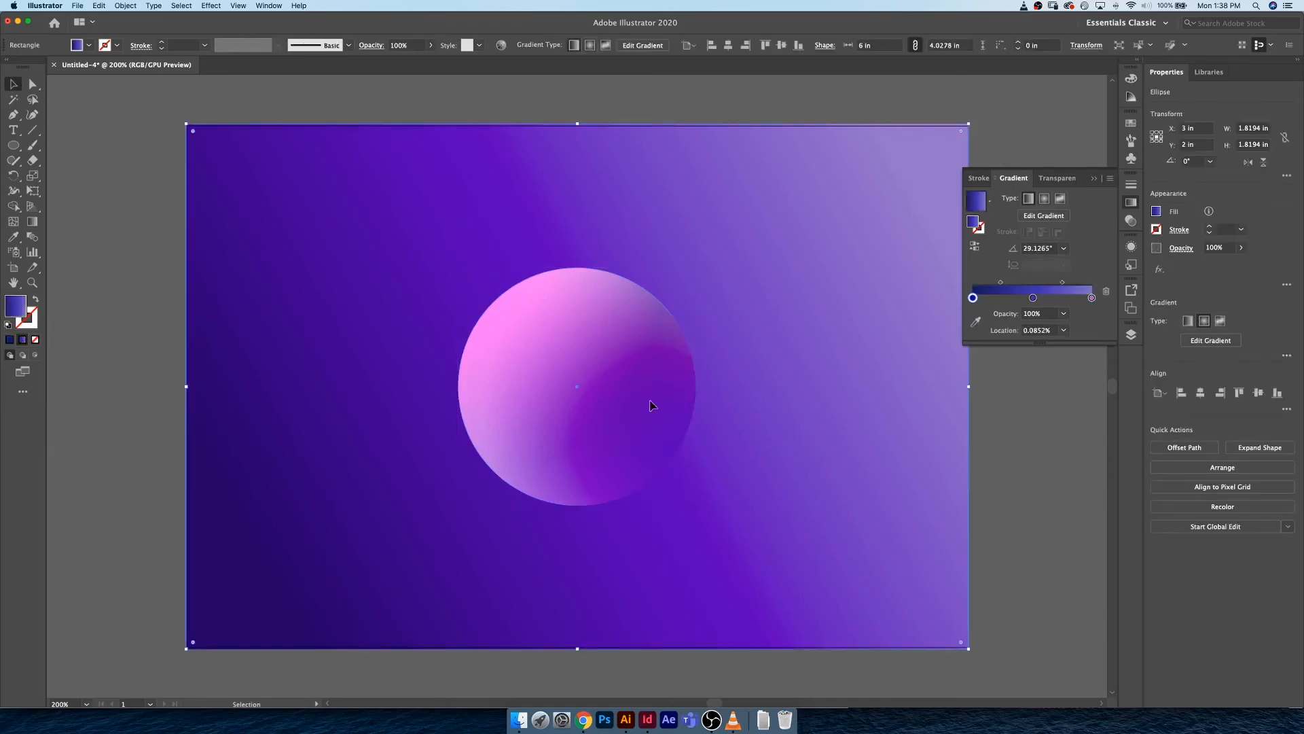
{"action": "left_click", "coordinate": [661, 449]}
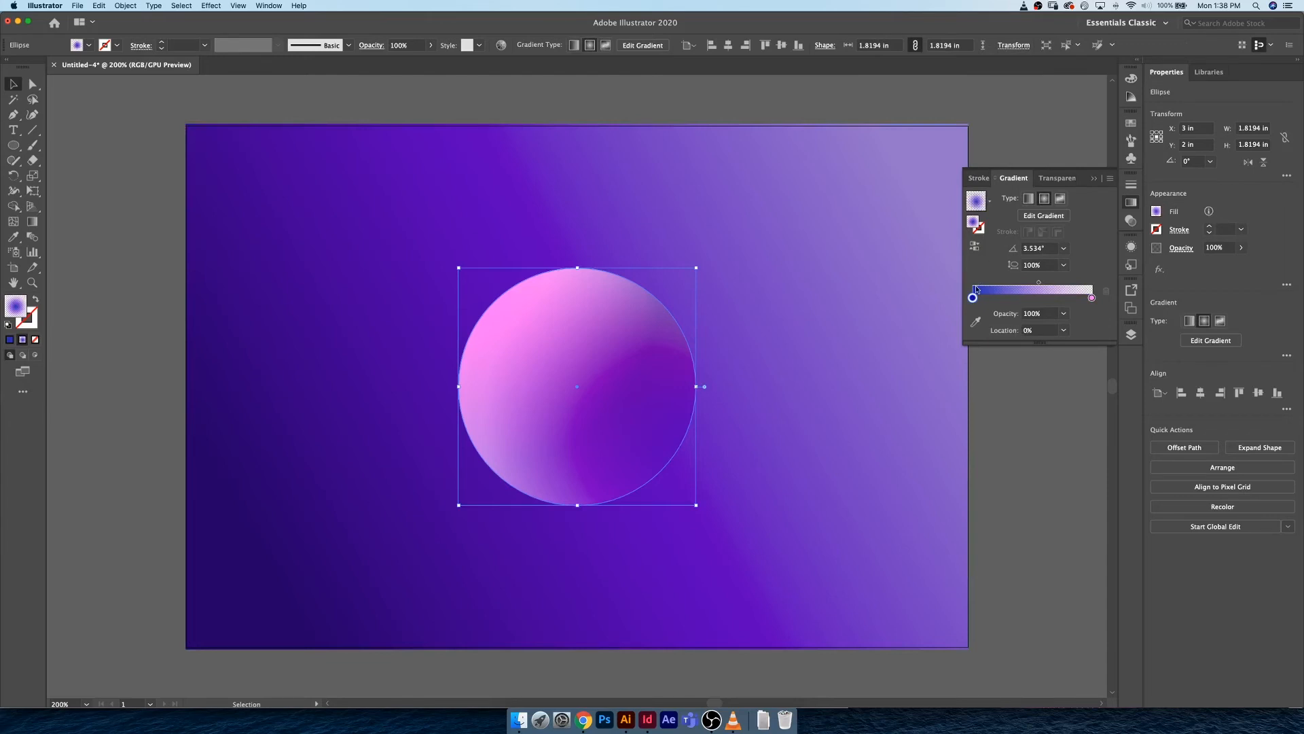
Replace the blue radial gradient's outer stop with a copy of its blue centre stop and set its opacity to 0%
{"action": "left_click", "coordinate": [1093, 299]}
{"action": "left_click_drag", "start_coordinate": [973, 297], "coordinate": [1093, 298]}
{"action": "left_click", "coordinate": [1012, 316]}
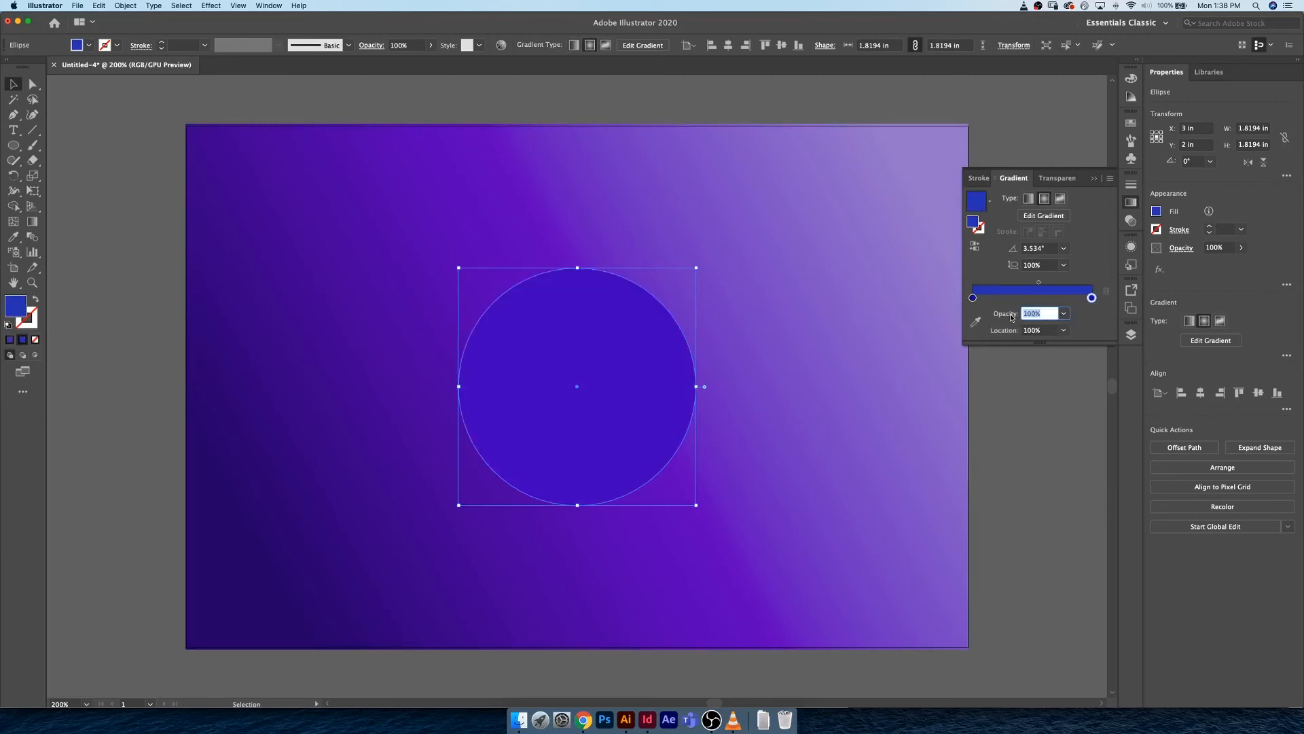
{"action": "type", "text": "0"}
{"action": "key", "text": "Return"}
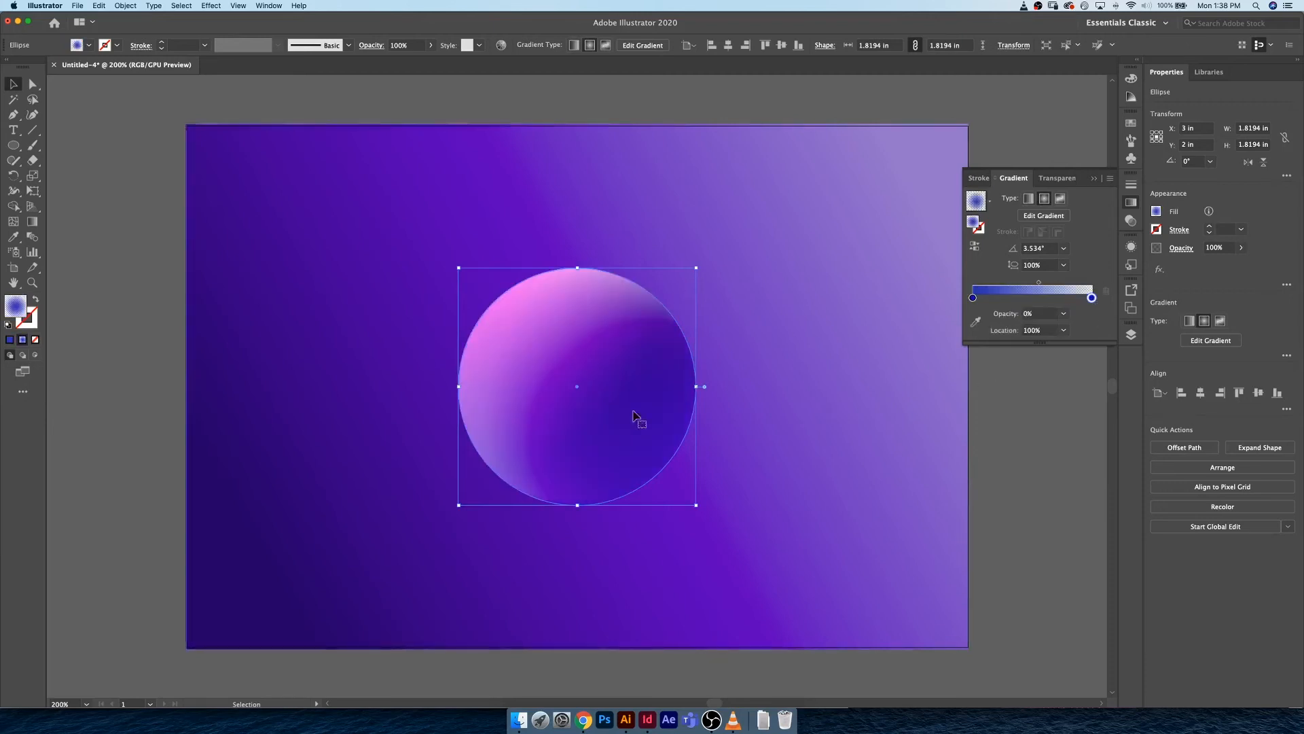
Redraw the blue radial gradient smaller from the circle's lower left, then shift it to the circle's right side
{"action": "key", "text": "g"}
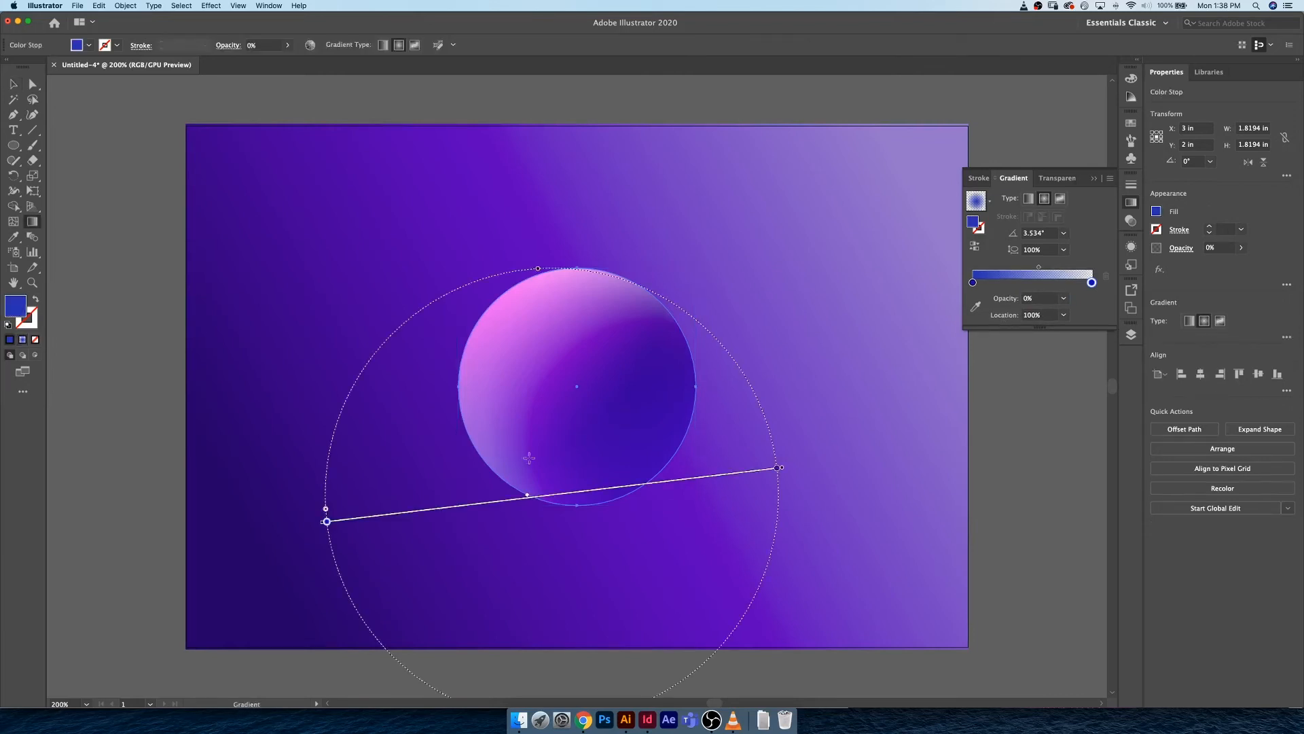
{"action": "left_click_drag", "start_coordinate": [529, 459], "coordinate": [665, 462]}
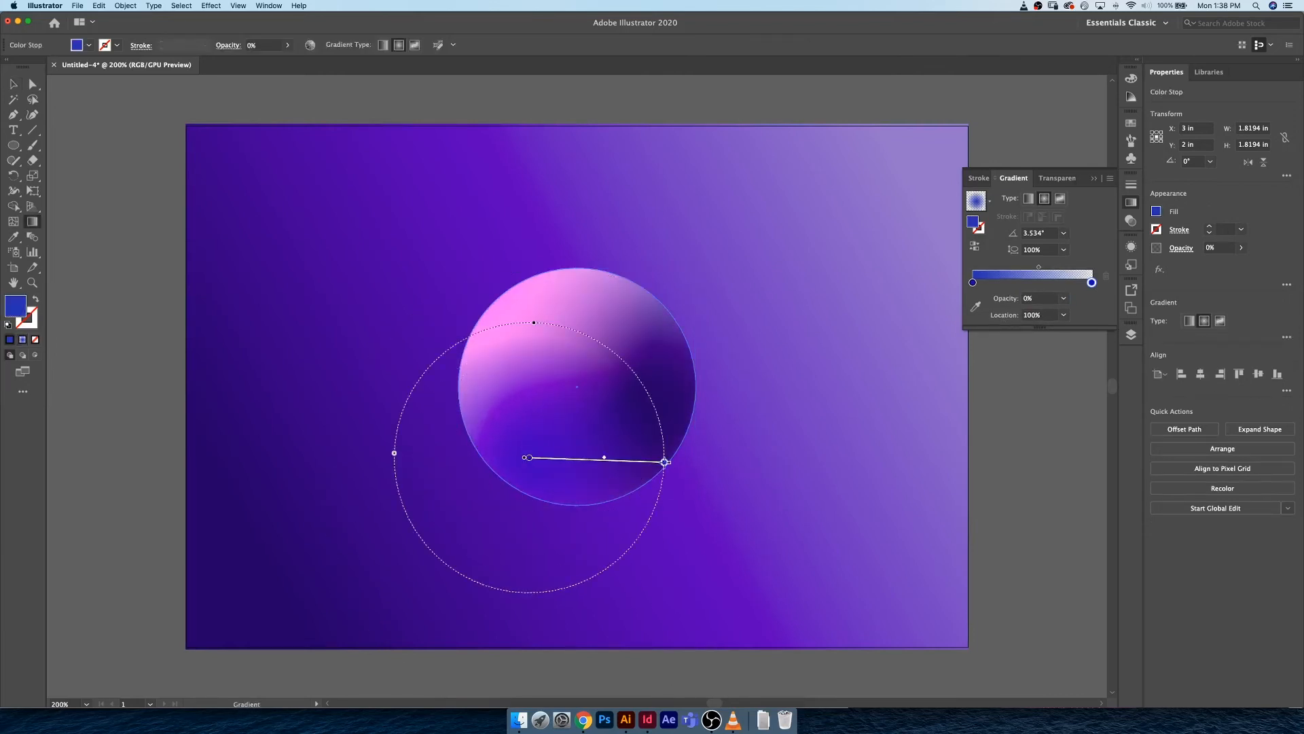
{"action": "key", "text": "v"}
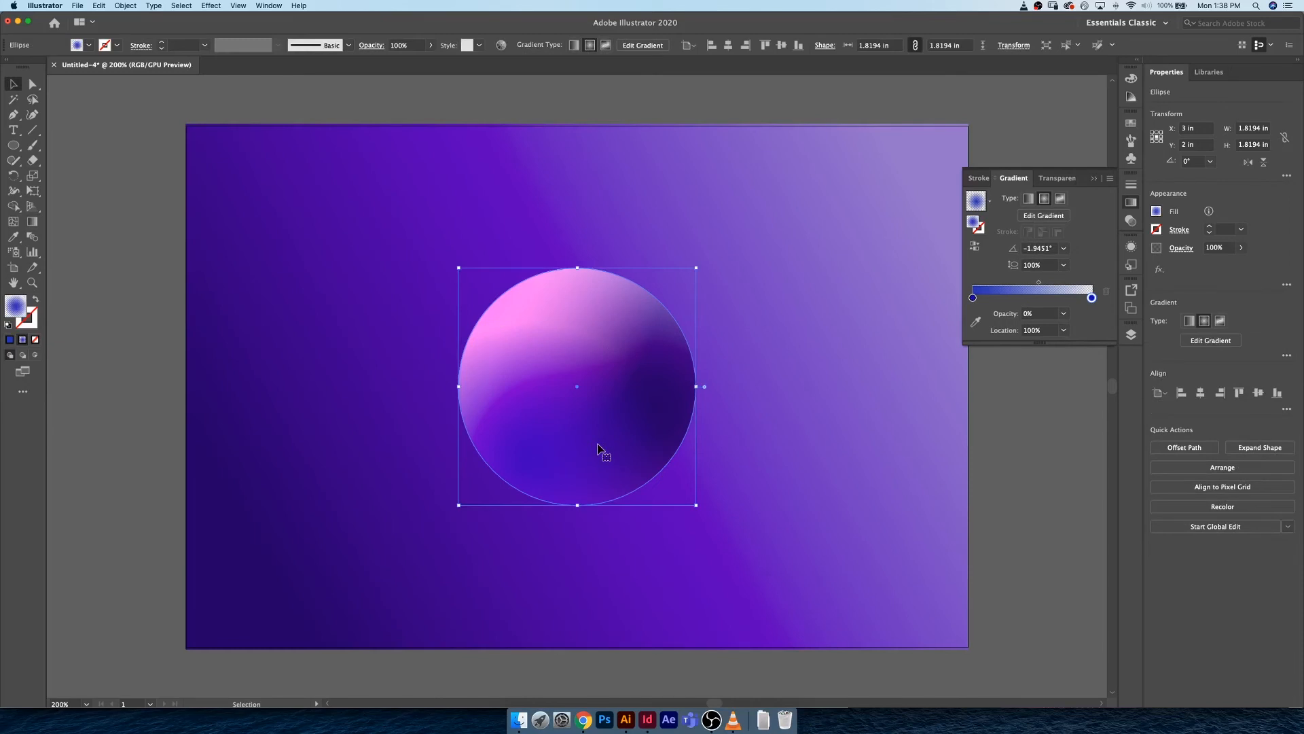
{"action": "key", "text": "g"}
{"action": "mouse_move", "coordinate": [598, 456]}
{"action": "left_mouse_down"}
{"action": "mouse_move", "coordinate": [665, 431]}
{"action": "mouse_move", "coordinate": [713, 372]}
{"action": "left_mouse_up"}
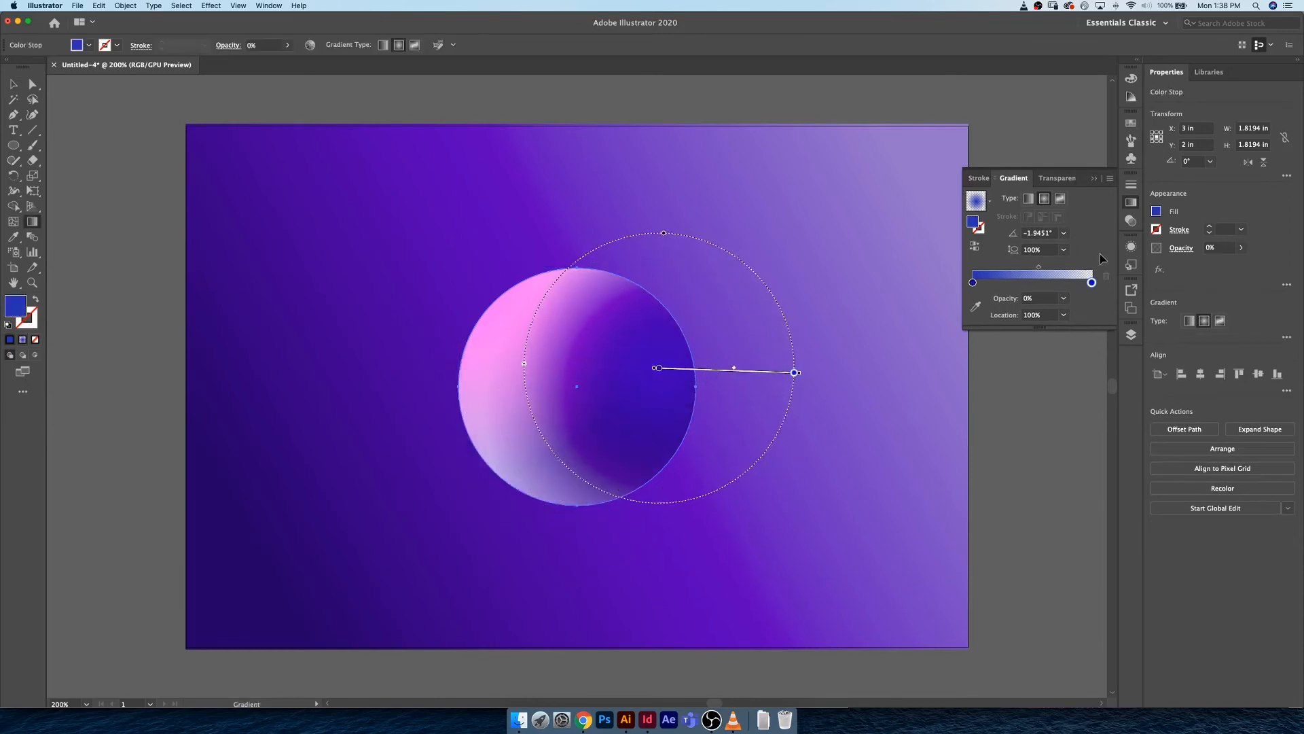
Move the dark radial gradient fill to the circle's lower centre and widen it well beyond the circle's right edge
{"action": "left_click", "coordinate": [1131, 246]}
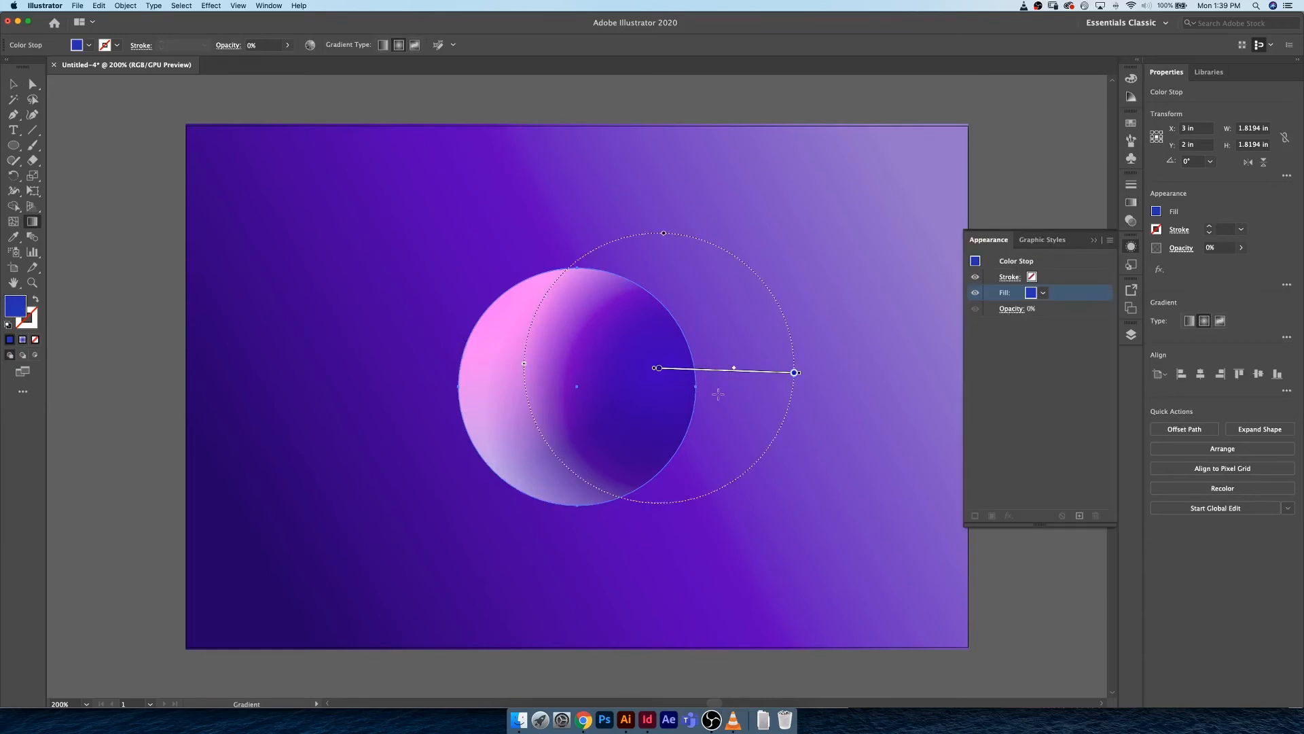
{"action": "key", "text": "v"}
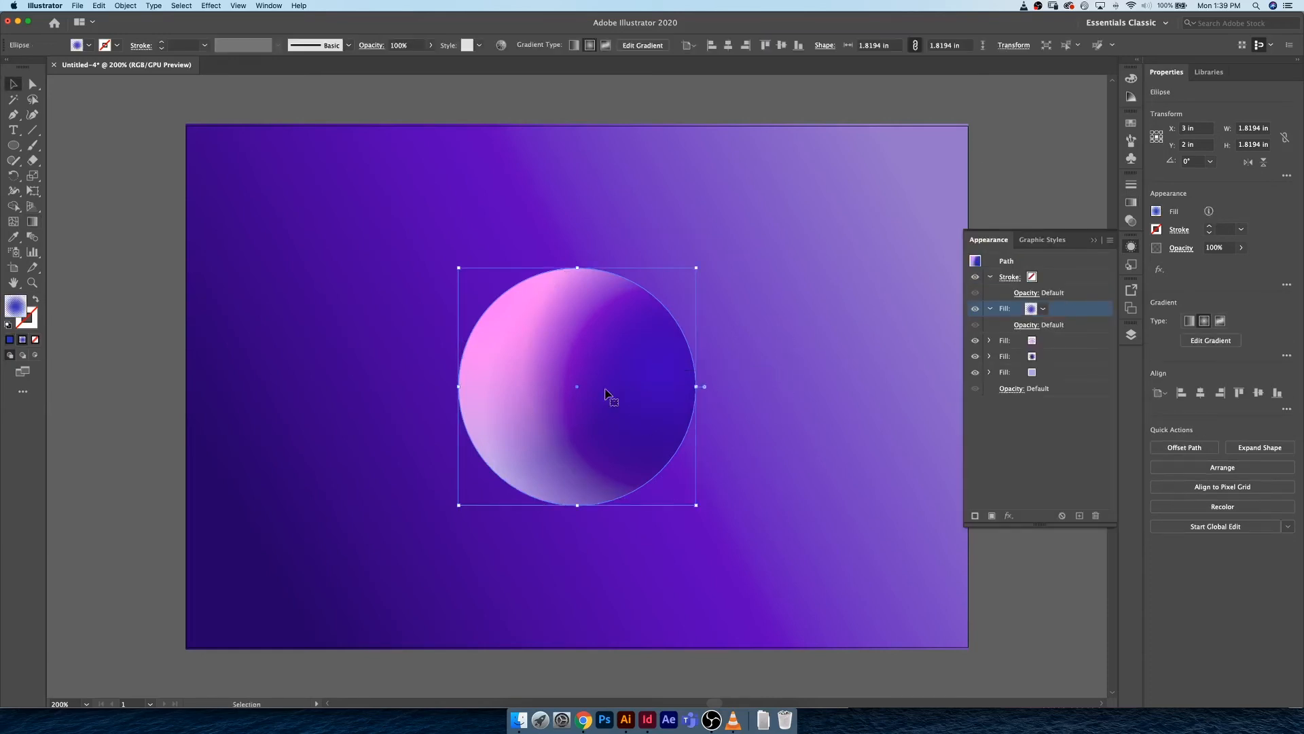
{"action": "left_click", "coordinate": [1100, 357]}
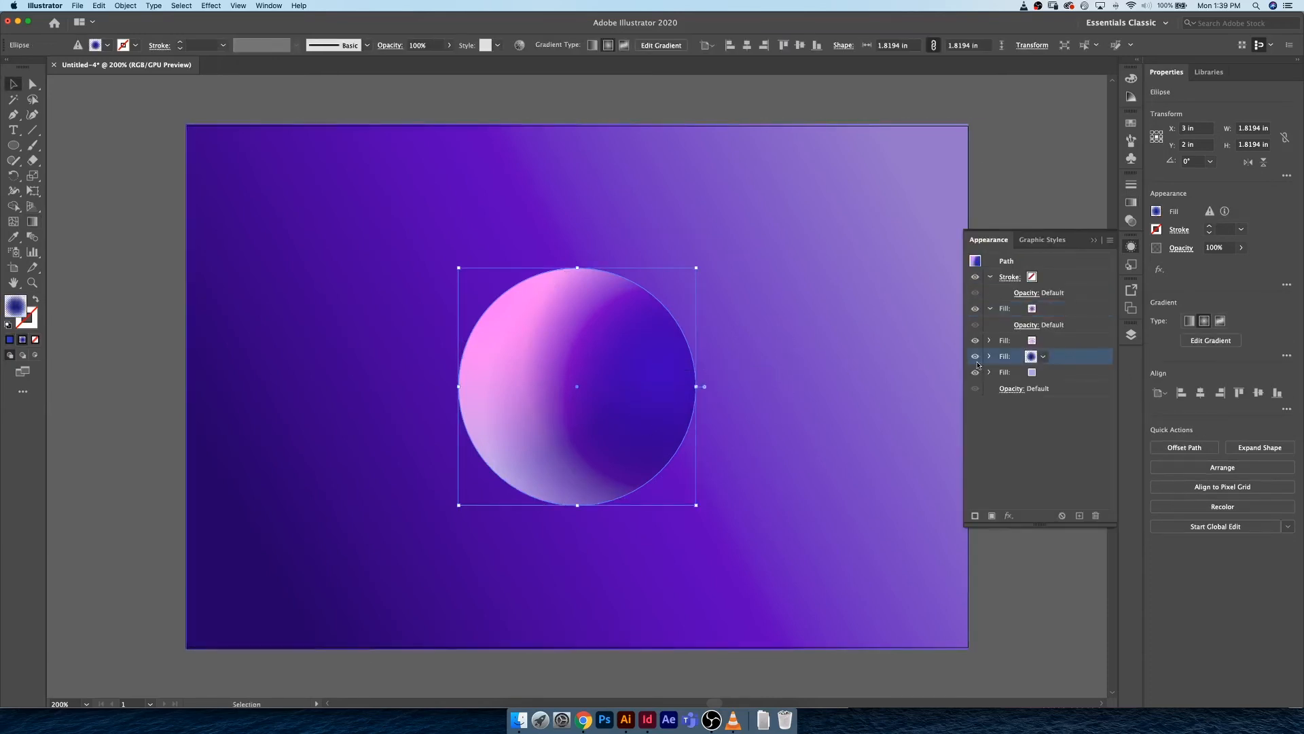
{"action": "key", "text": "g"}
{"action": "left_click", "coordinate": [650, 409]}
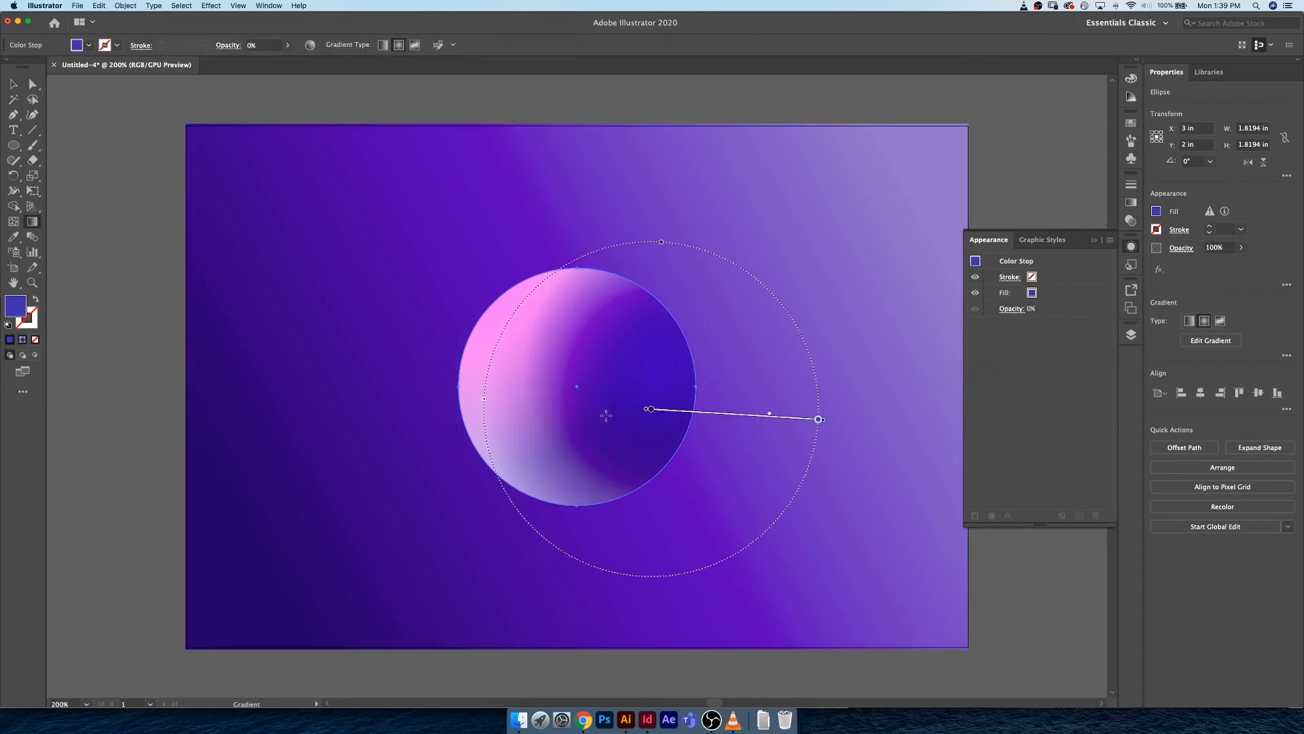
{"action": "left_click_drag", "start_coordinate": [672, 413], "coordinate": [595, 470]}
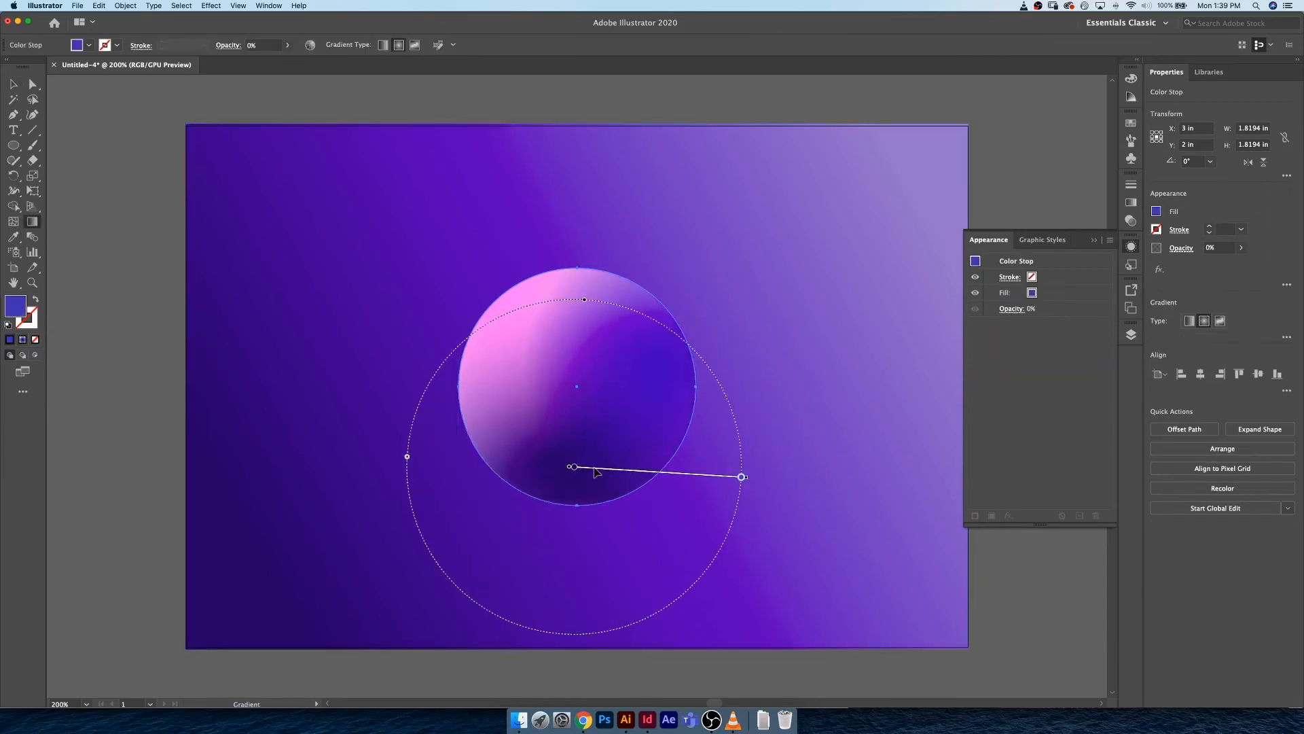
{"action": "left_click_drag", "start_coordinate": [744, 479], "coordinate": [843, 478]}
{"action": "mouse_move", "coordinate": [635, 470]}
{"action": "left_mouse_down"}
{"action": "mouse_move", "coordinate": [657, 436]}
{"action": "mouse_move", "coordinate": [643, 443]}
{"action": "left_mouse_up"}
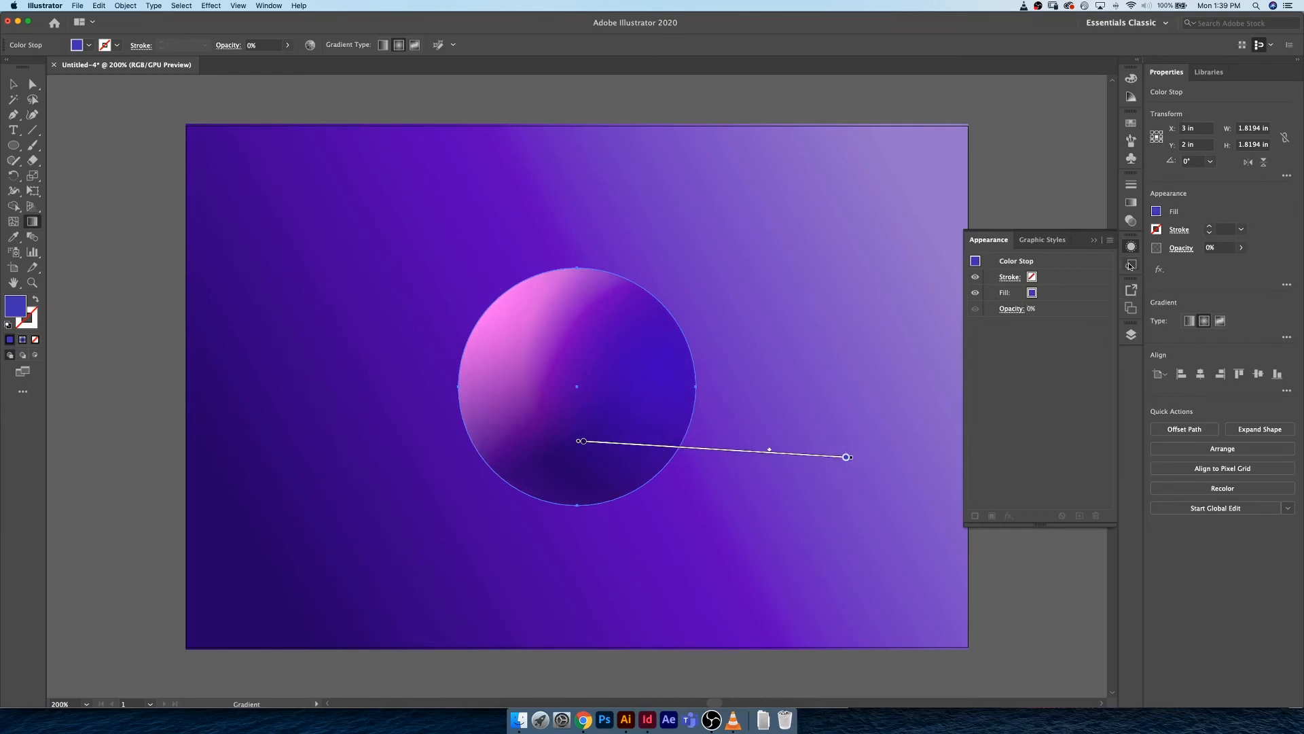
Select the blue gradient fill and reposition it so it fades inward from the circle's upper right edge
{"action": "key", "text": "v"}
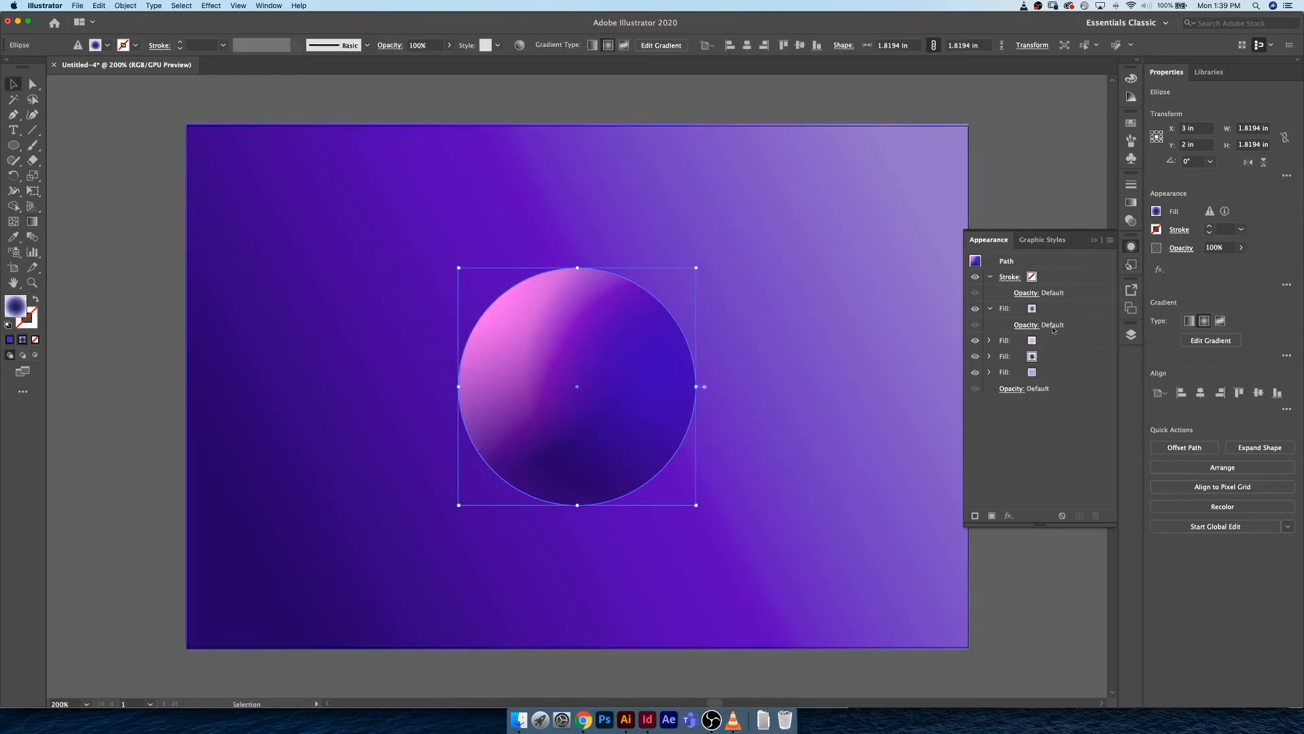
{"action": "left_click", "coordinate": [1051, 311]}
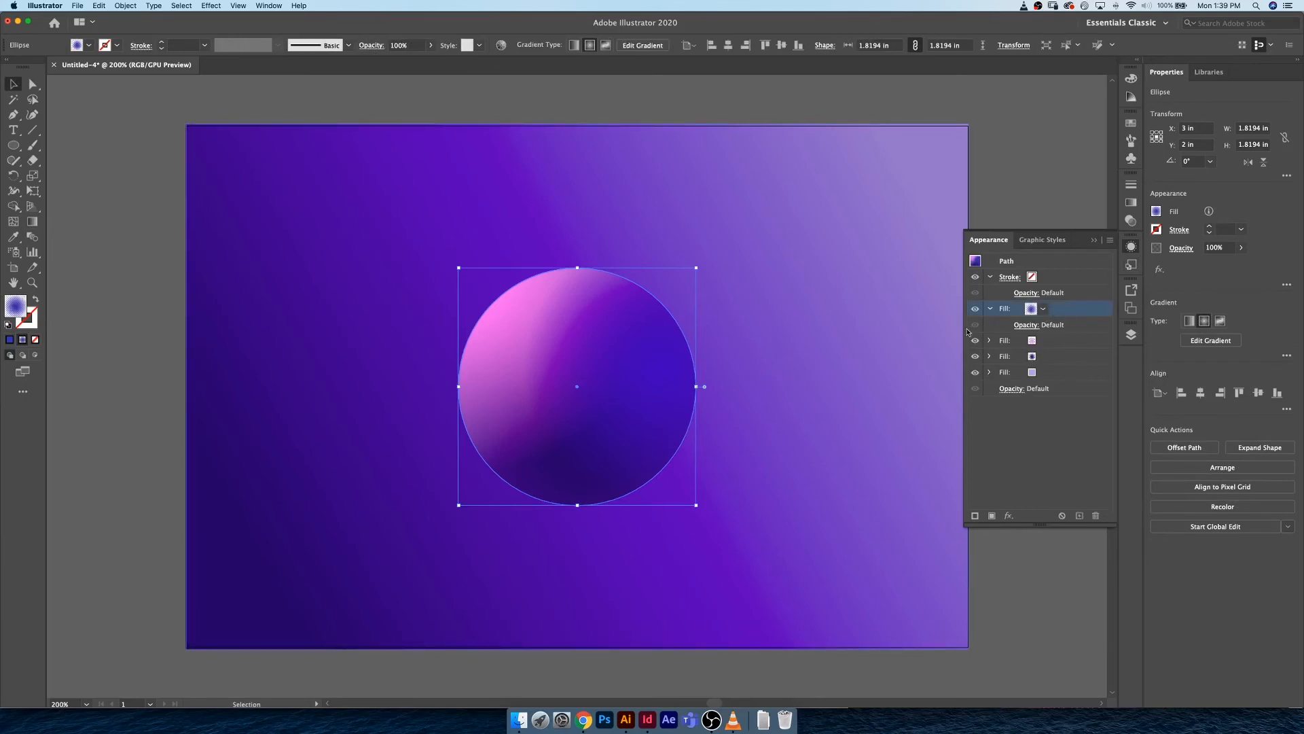
{"action": "key", "text": "g"}
{"action": "mouse_move", "coordinate": [709, 363]}
{"action": "left_mouse_down"}
{"action": "mouse_move", "coordinate": [721, 337]}
{"action": "mouse_move", "coordinate": [692, 333]}
{"action": "mouse_move", "coordinate": [680, 339]}
{"action": "mouse_move", "coordinate": [689, 355]}
{"action": "mouse_move", "coordinate": [648, 348]}
{"action": "mouse_move", "coordinate": [670, 355]}
{"action": "mouse_move", "coordinate": [645, 367]}
{"action": "mouse_move", "coordinate": [663, 347]}
{"action": "mouse_move", "coordinate": [700, 356]}
{"action": "mouse_move", "coordinate": [673, 340]}
{"action": "left_mouse_up"}
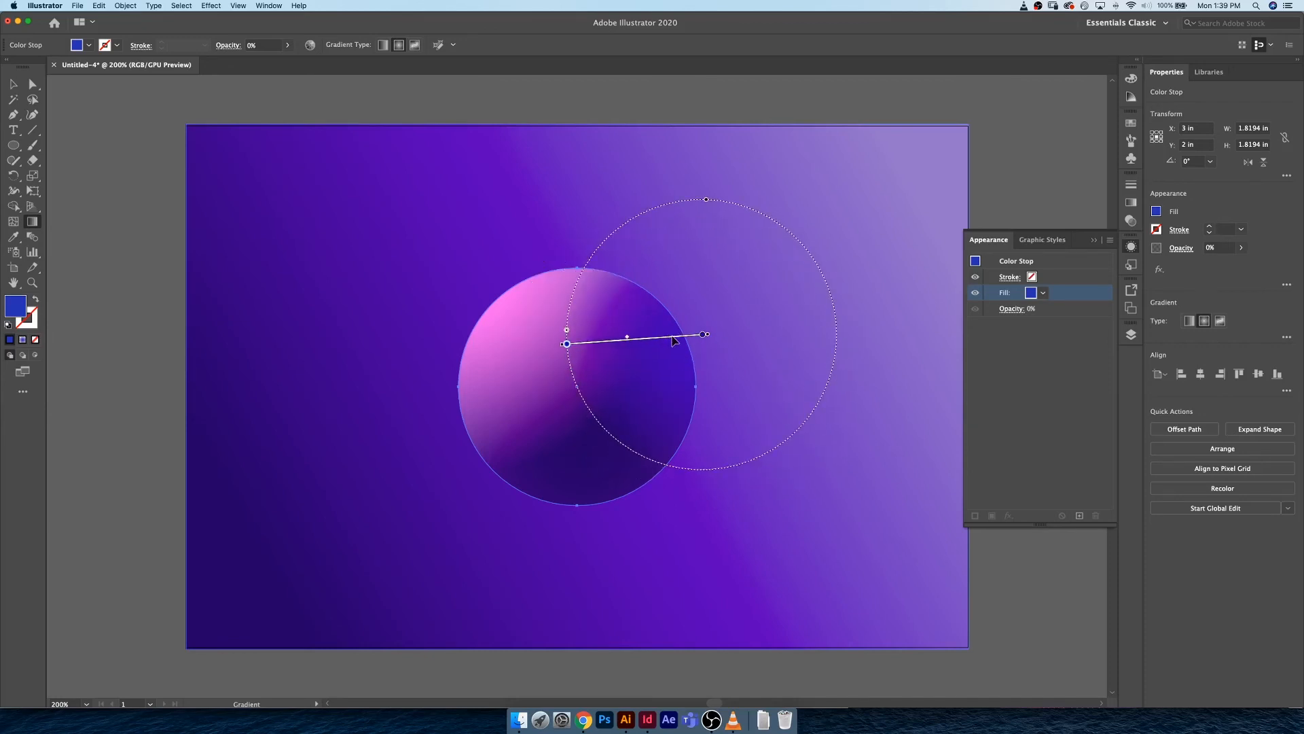
Try several document swatches on the blue gradient's centre stop and settle on the muted purple R=139 G=127 B=200
{"action": "left_click", "coordinate": [1044, 295]}
{"action": "left_click", "coordinate": [1131, 202]}
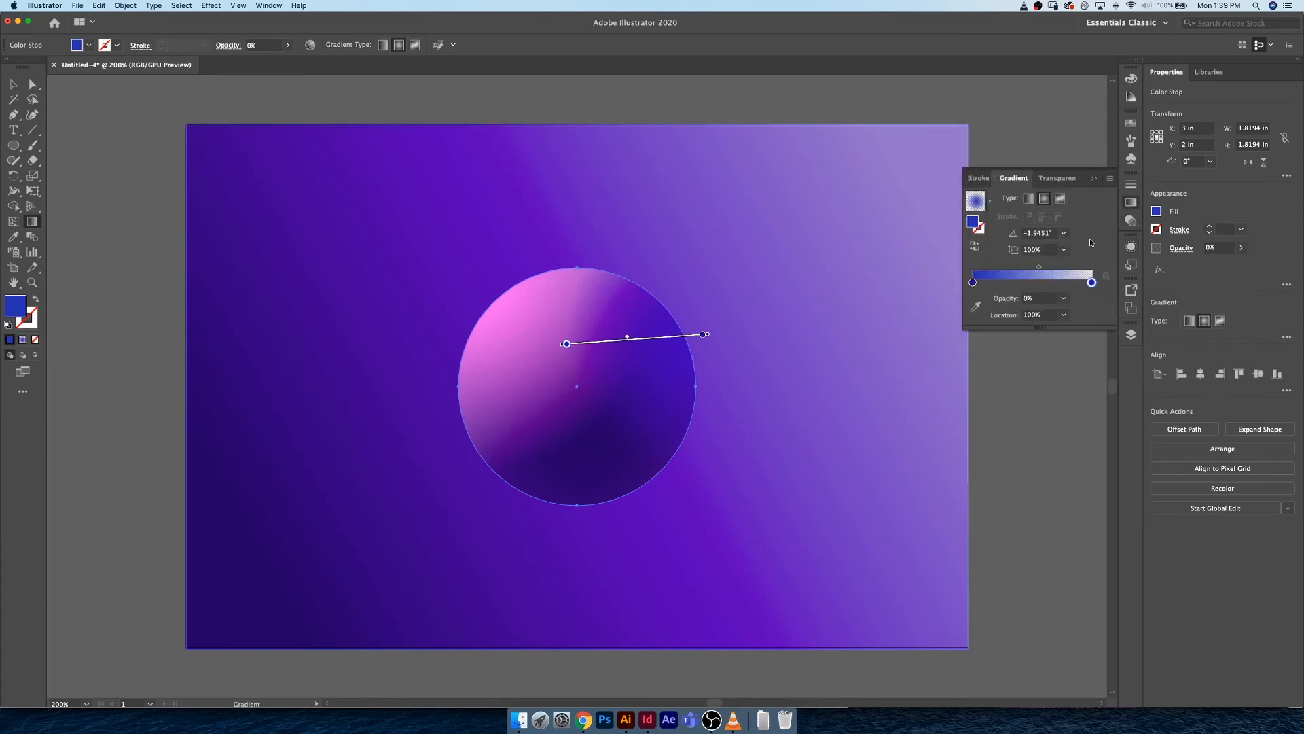
{"action": "left_click", "coordinate": [973, 282]}
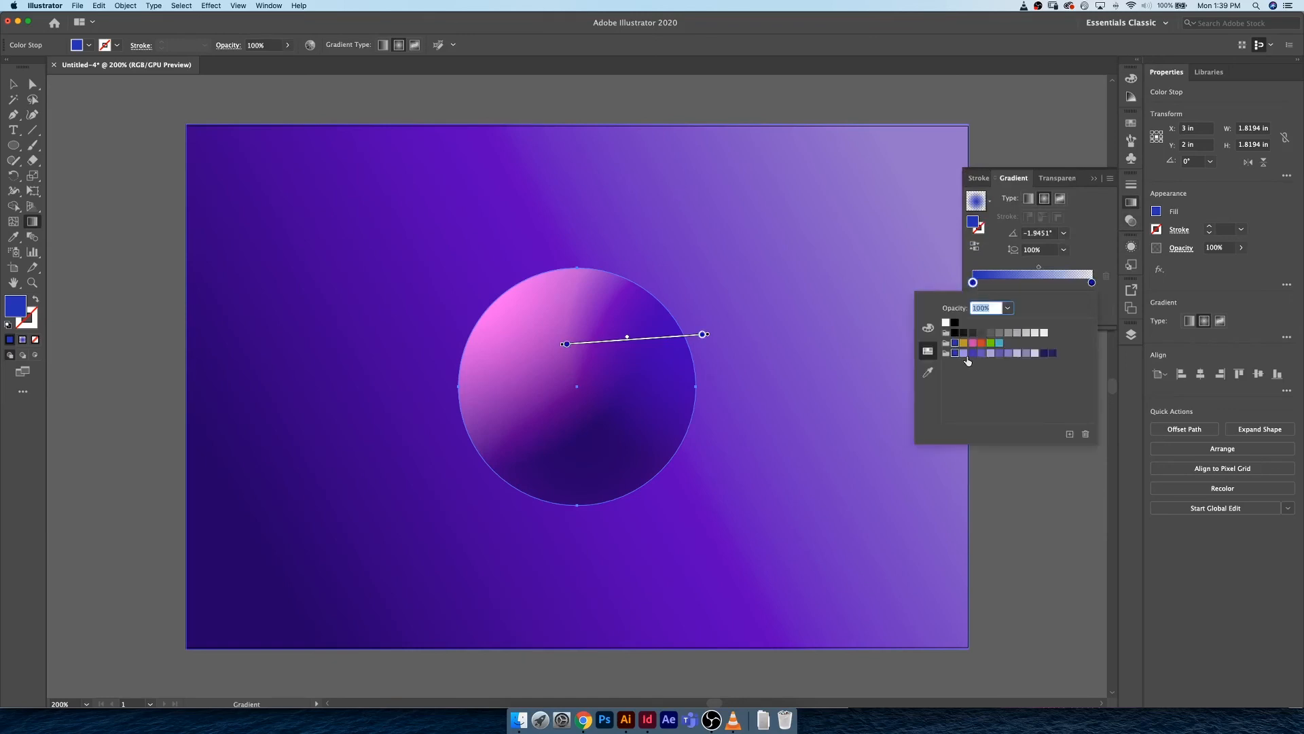
{"action": "left_click", "coordinate": [964, 354]}
{"action": "left_click", "coordinate": [990, 358]}
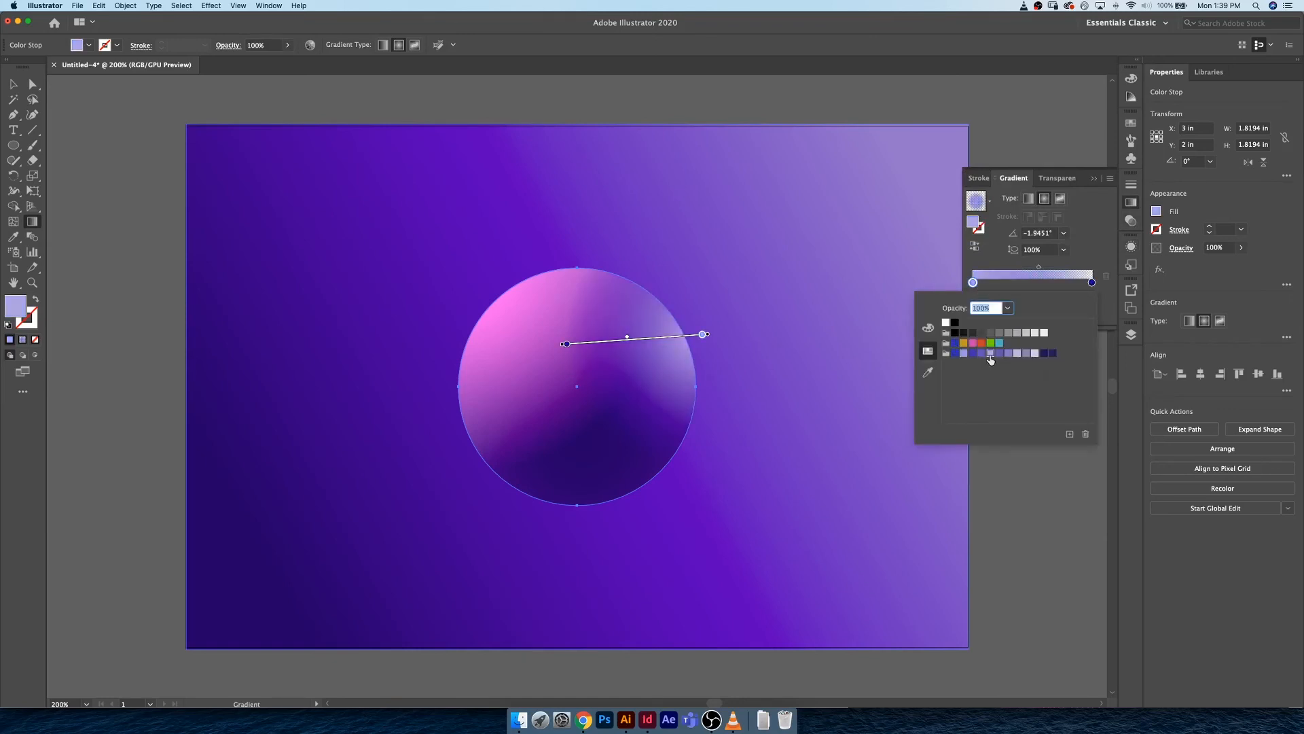
{"action": "left_click", "coordinate": [1009, 356]}
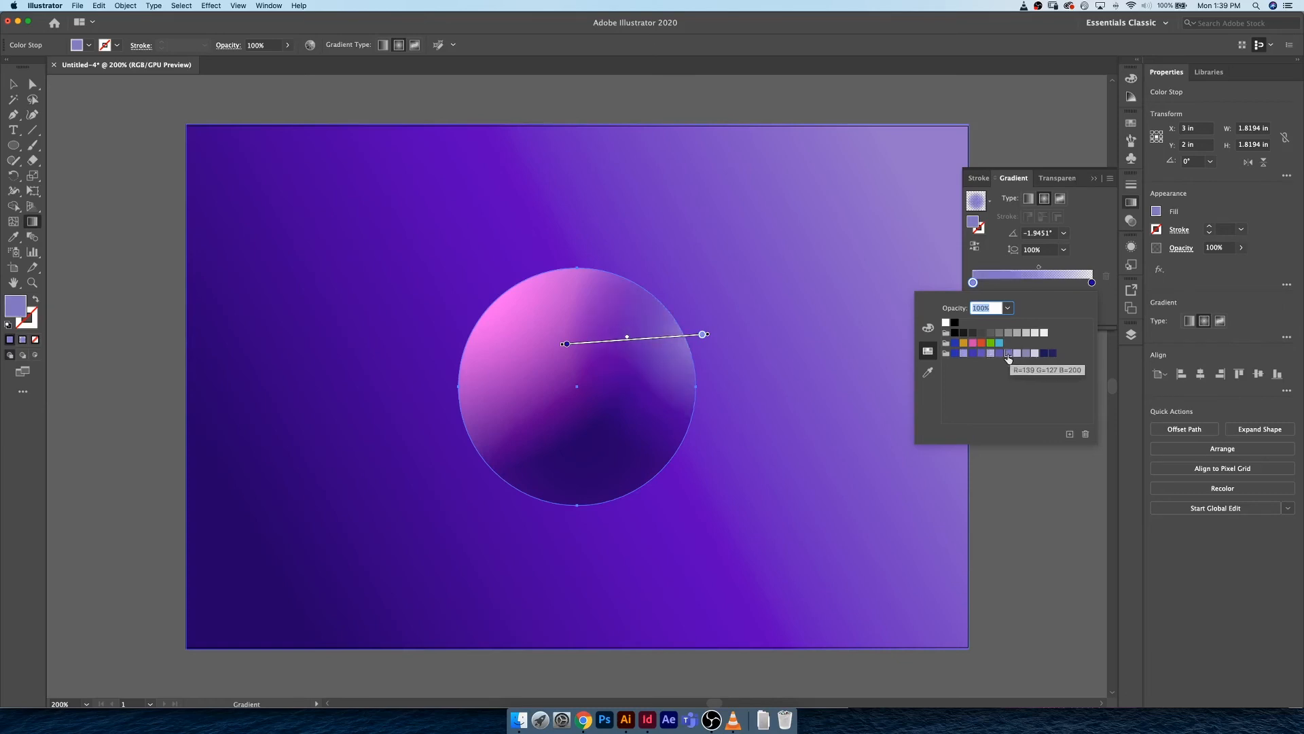
{"action": "left_click", "coordinate": [999, 355]}
{"action": "left_click", "coordinate": [1018, 355]}
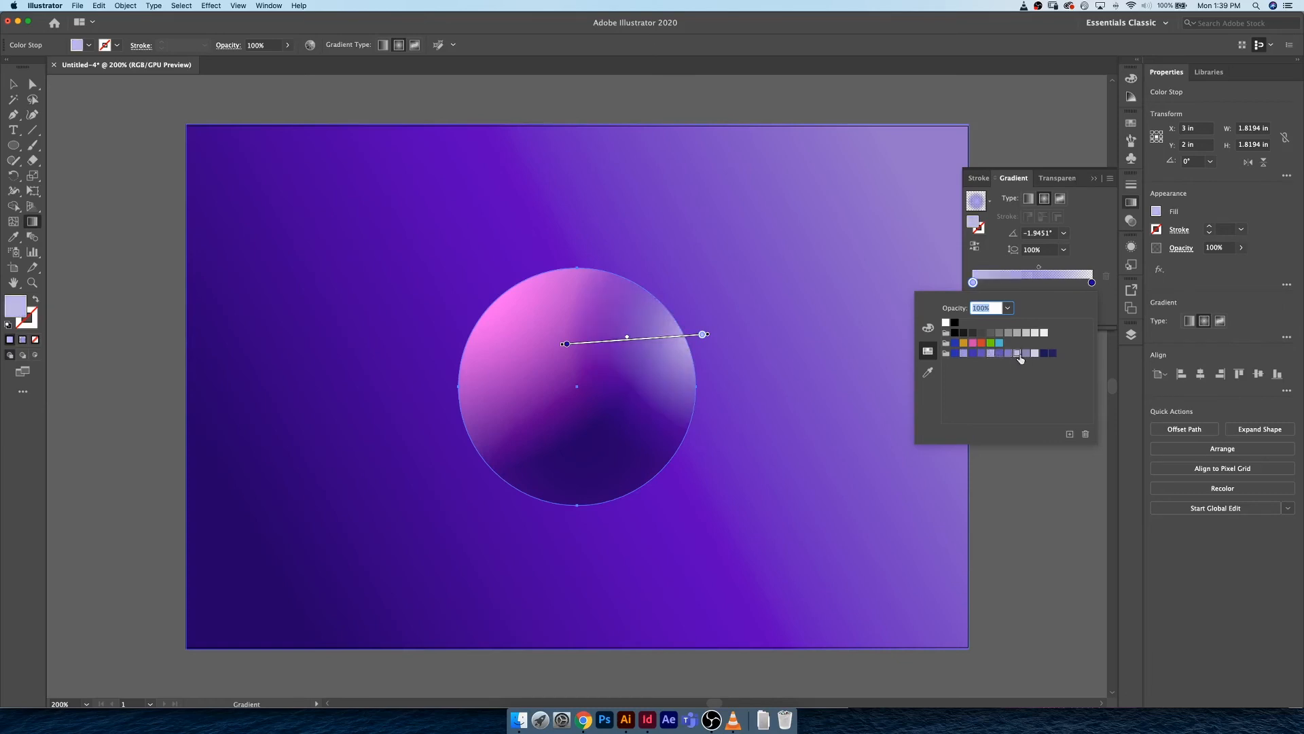
{"action": "left_click", "coordinate": [1028, 356]}
{"action": "left_click", "coordinate": [1035, 355]}
{"action": "left_click", "coordinate": [1024, 356]}
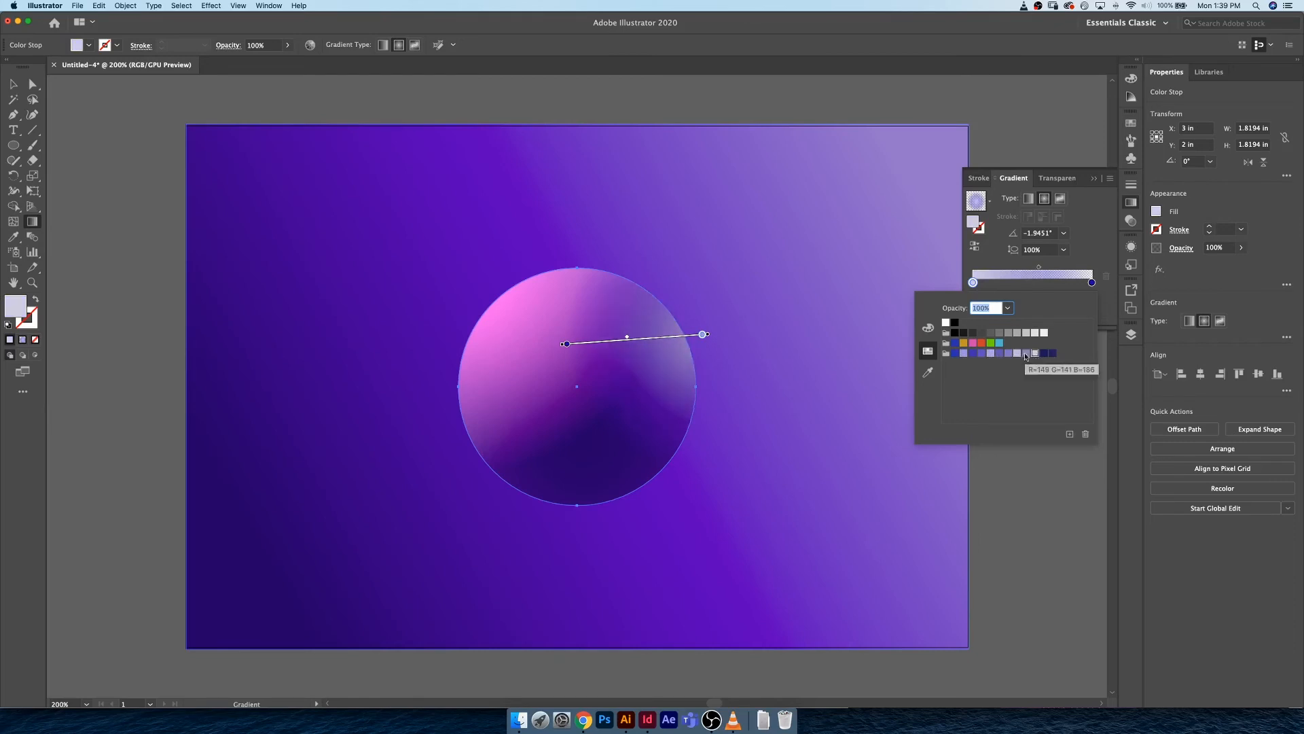
{"action": "left_click", "coordinate": [1015, 356]}
{"action": "left_click", "coordinate": [1008, 355]}
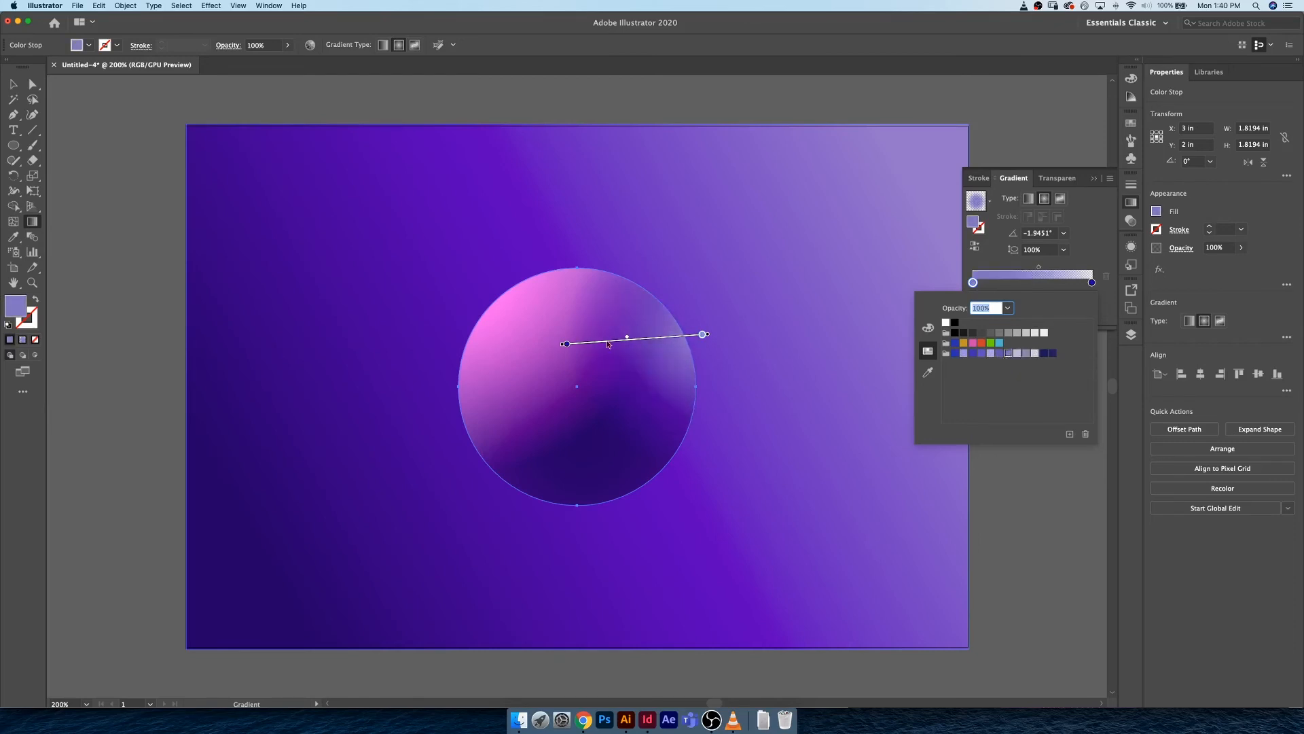
Reposition the muted purple gradient over the circle's upper right, angled diagonally upward and slightly enlarged, and deselect the circle
{"action": "left_click", "coordinate": [708, 337]}
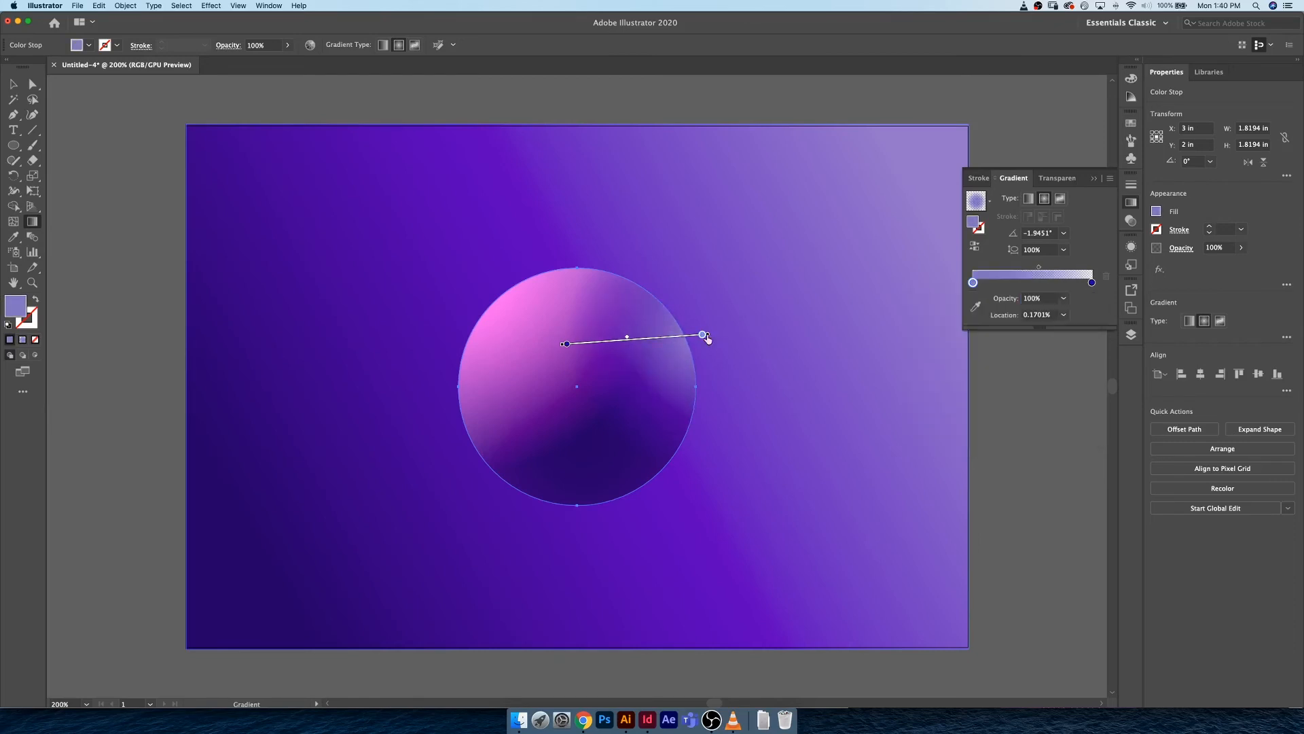
{"action": "mouse_move", "coordinate": [707, 335]}
{"action": "left_mouse_down"}
{"action": "mouse_move", "coordinate": [666, 356]}
{"action": "mouse_move", "coordinate": [682, 361]}
{"action": "mouse_move", "coordinate": [651, 309]}
{"action": "mouse_move", "coordinate": [665, 286]}
{"action": "left_mouse_up"}
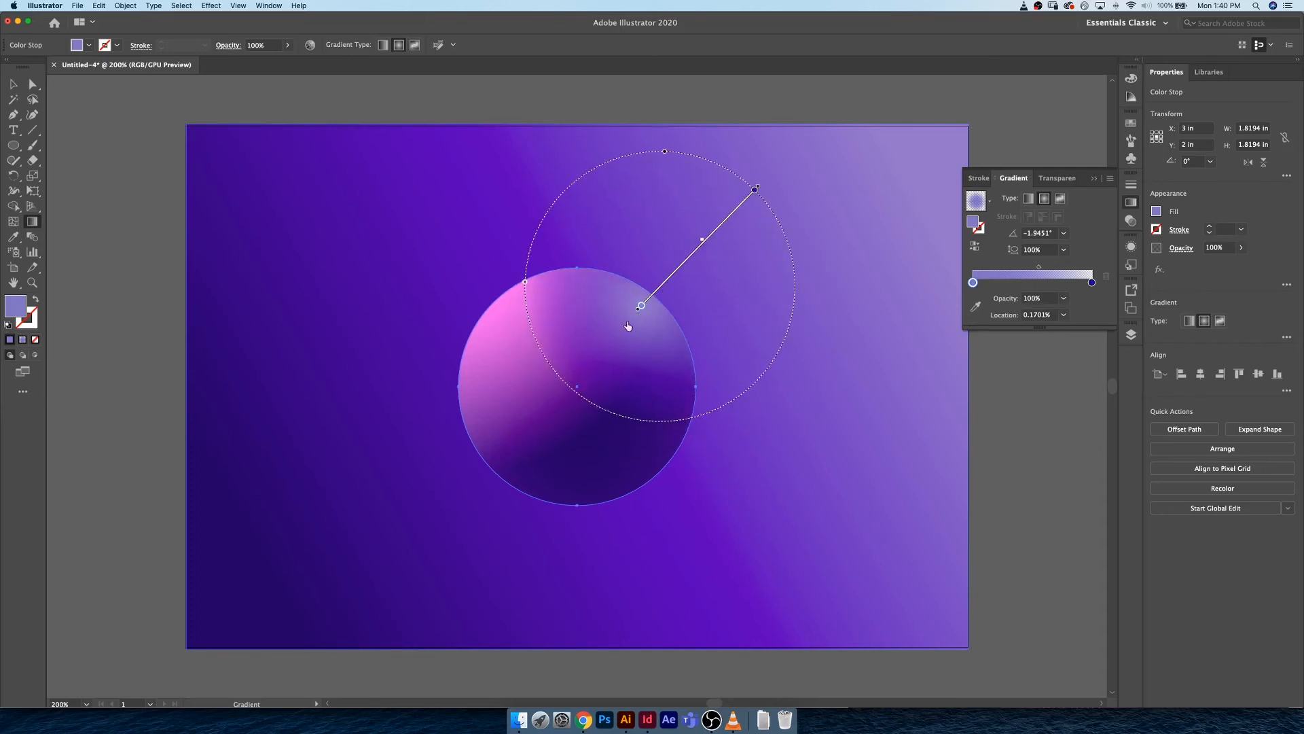
{"action": "mouse_move", "coordinate": [757, 188]}
{"action": "left_mouse_down"}
{"action": "mouse_move", "coordinate": [806, 162]}
{"action": "mouse_move", "coordinate": [757, 198]}
{"action": "mouse_move", "coordinate": [764, 189]}
{"action": "left_mouse_up"}
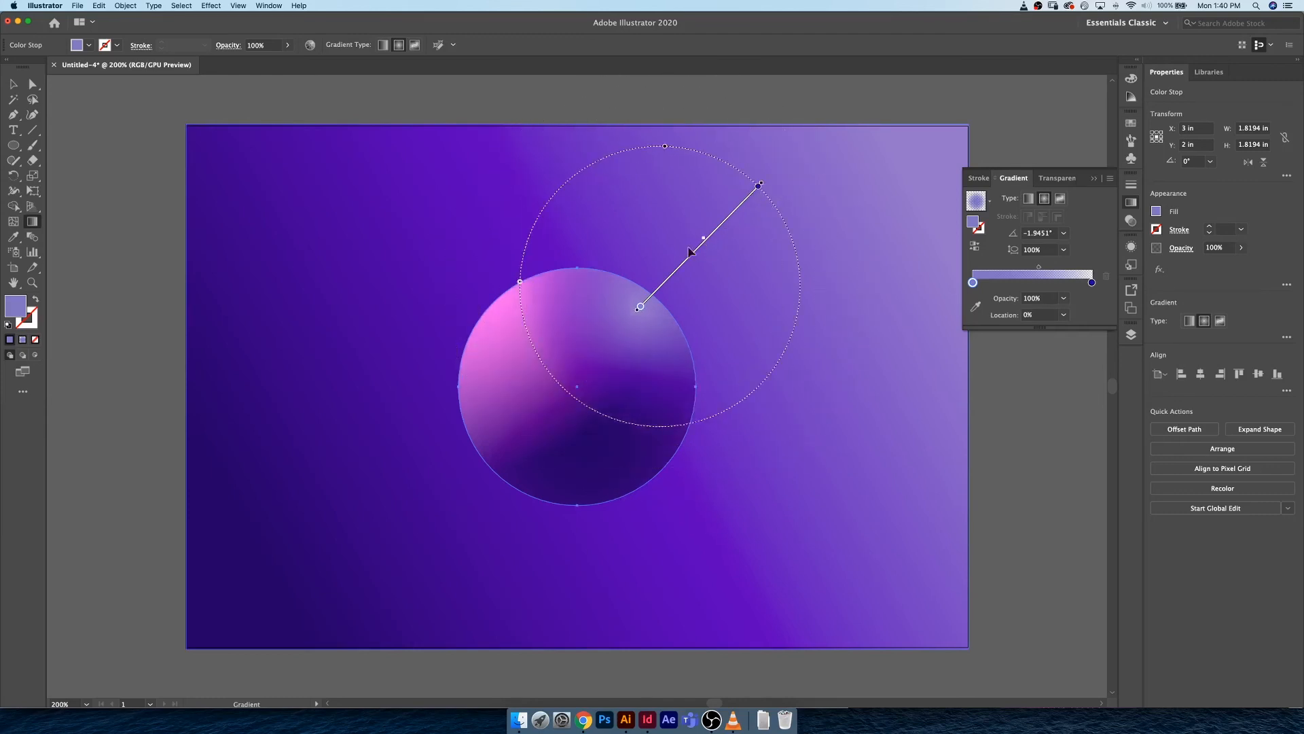
{"action": "left_click_drag", "start_coordinate": [688, 264], "coordinate": [703, 273]}
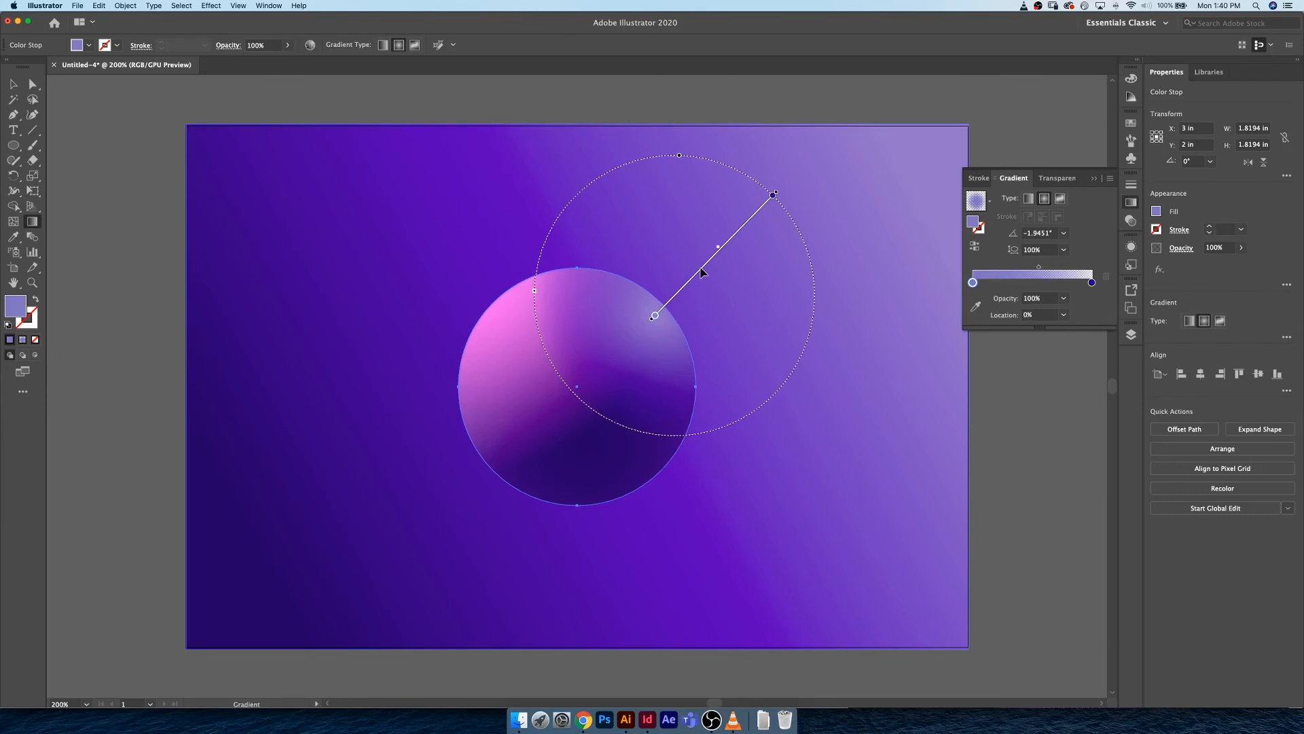
{"action": "key", "text": "v"}
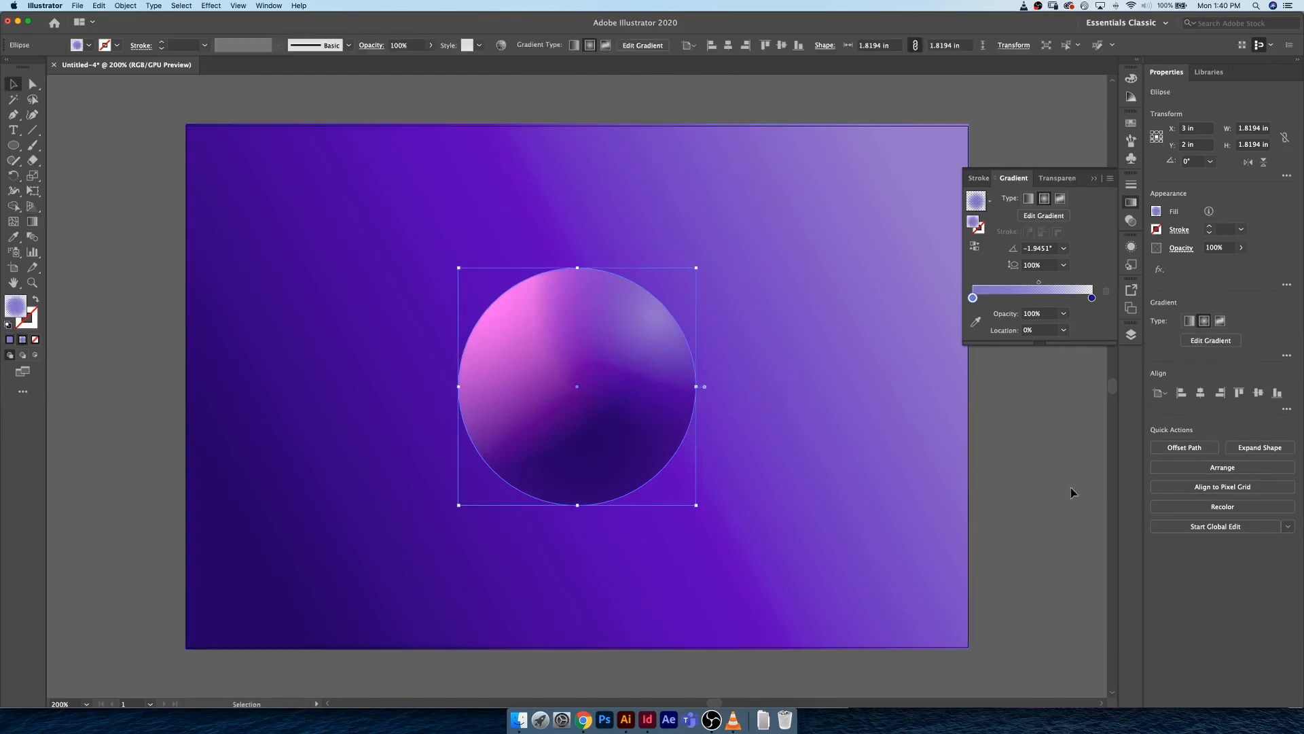
{"action": "left_click", "coordinate": [1012, 474]}
Reselect the circle, redirect the muted purple gradient to fade diagonally from outside its upper right to just below its centre, and deselect
{"action": "left_click", "coordinate": [660, 328]}
{"action": "key", "text": "g"}
{"action": "mouse_move", "coordinate": [655, 316]}
{"action": "left_mouse_down"}
{"action": "mouse_move", "coordinate": [676, 319]}
{"action": "mouse_move", "coordinate": [715, 292]}
{"action": "mouse_move", "coordinate": [707, 303]}
{"action": "left_mouse_up"}
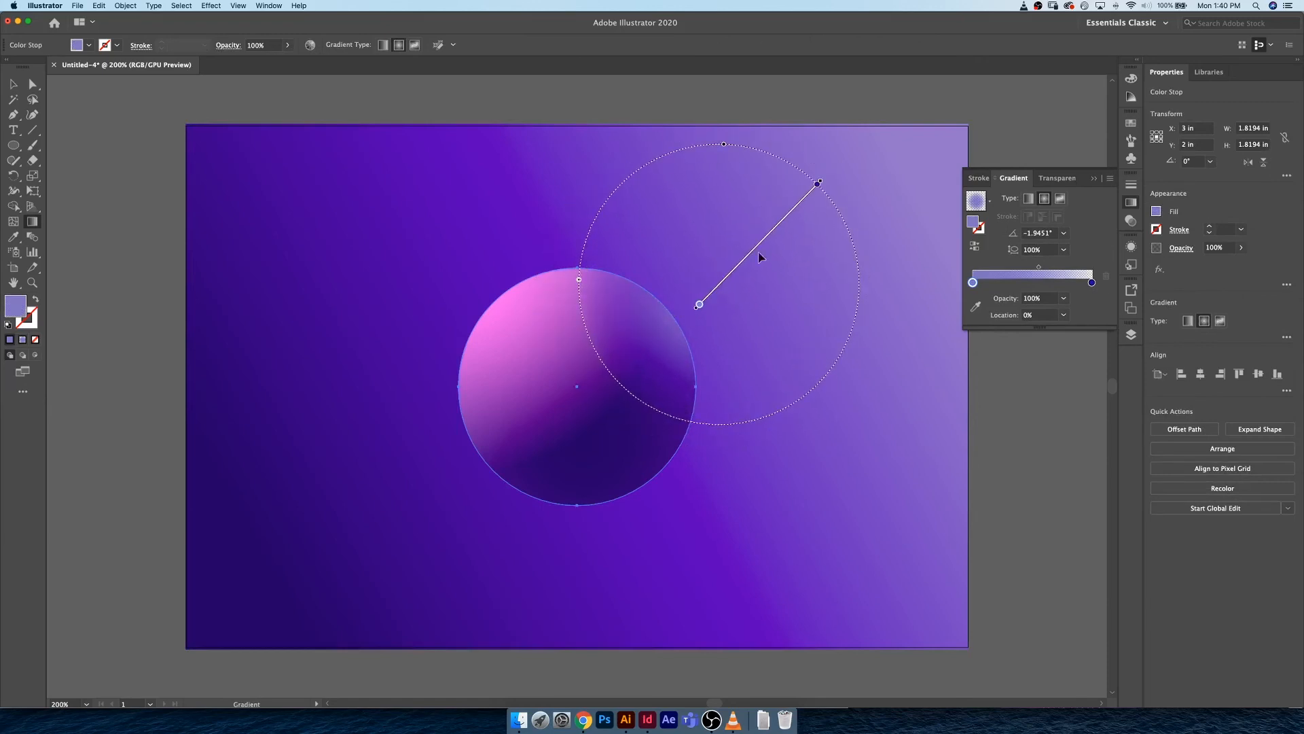
{"action": "left_click", "coordinate": [819, 183]}
{"action": "left_click", "coordinate": [820, 183]}
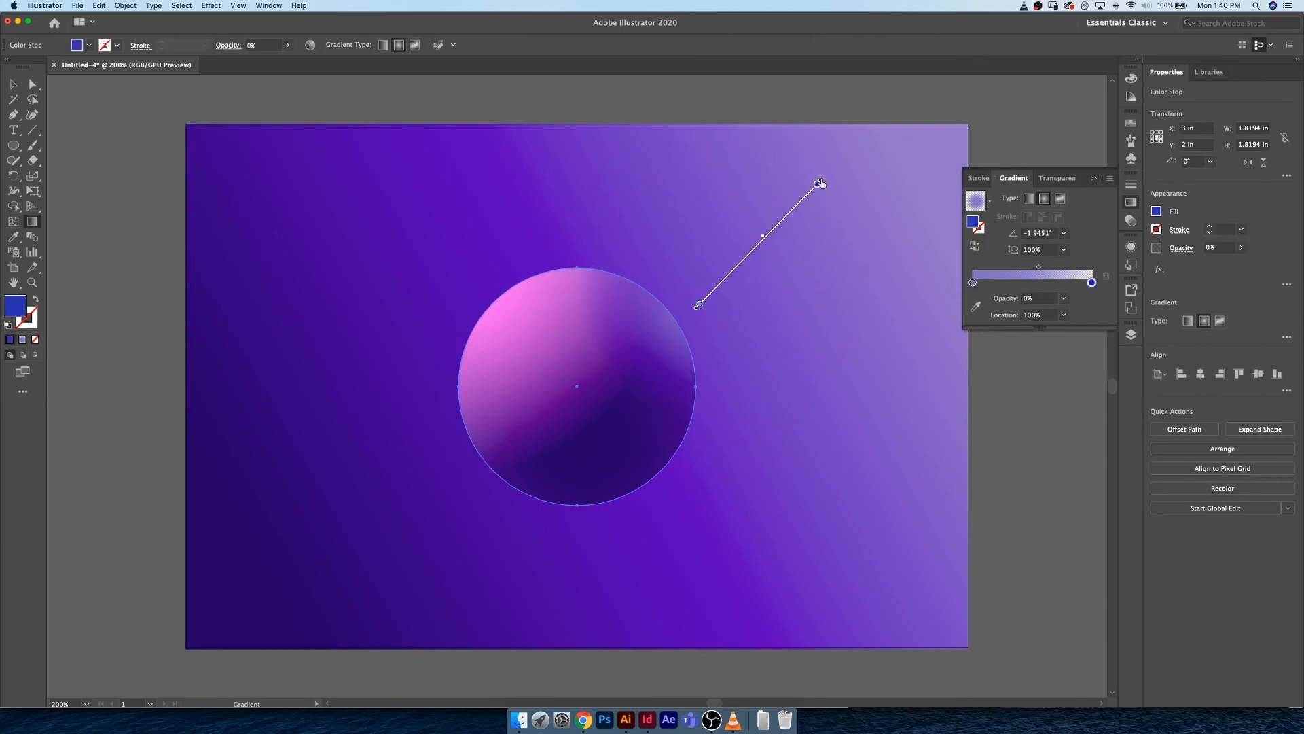
{"action": "left_click_drag", "start_coordinate": [697, 305], "coordinate": [622, 386]}
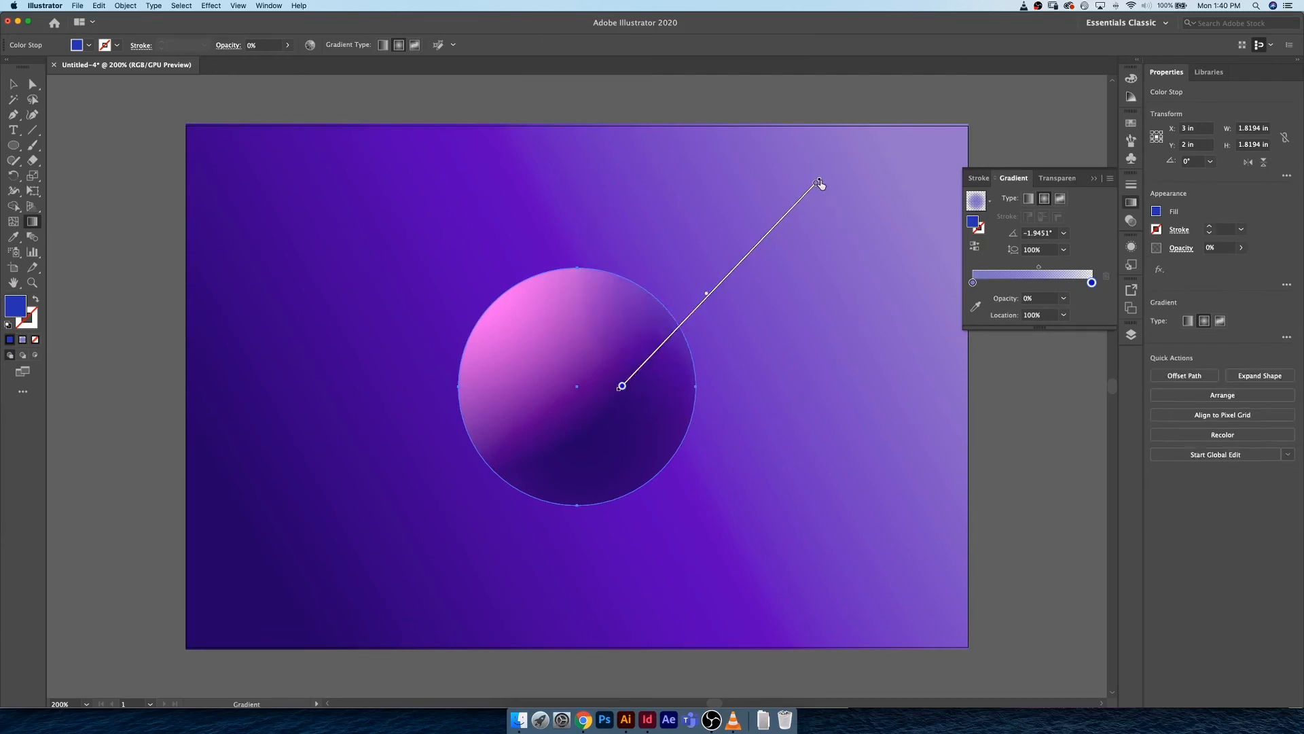
{"action": "mouse_move", "coordinate": [726, 281]}
{"action": "left_mouse_down"}
{"action": "mouse_move", "coordinate": [742, 271]}
{"action": "mouse_move", "coordinate": [688, 310]}
{"action": "left_mouse_up"}
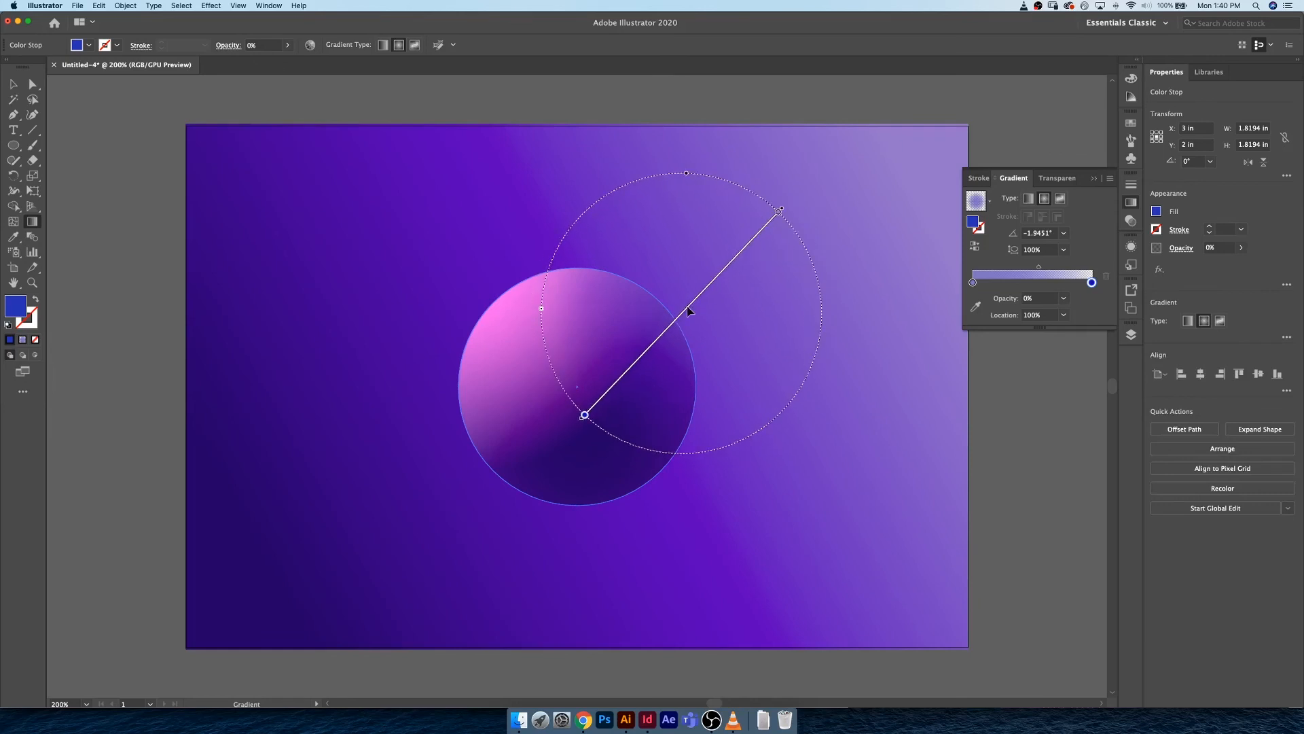
{"action": "key", "text": "v"}
{"action": "left_click", "coordinate": [1001, 401]}
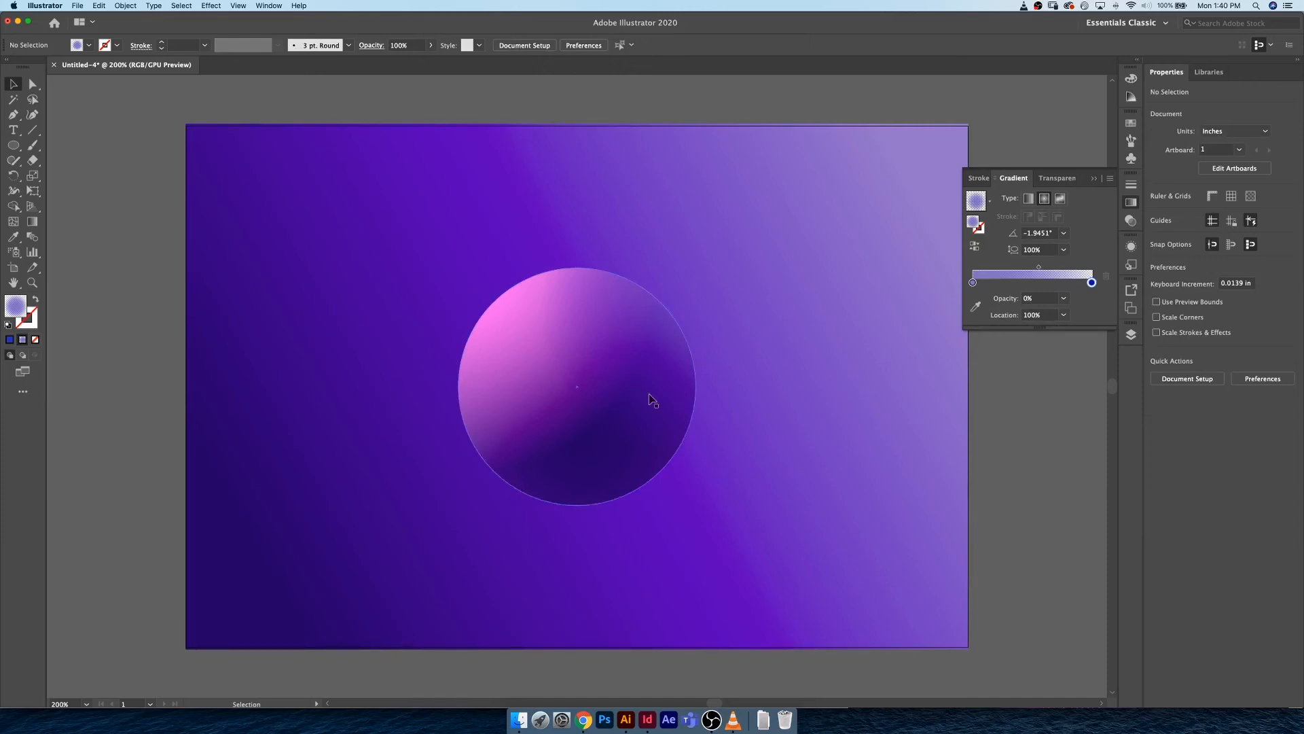
Collapse the top fill's details in the appearance list and select the circle again
{"action": "left_click", "coordinate": [1132, 247]}
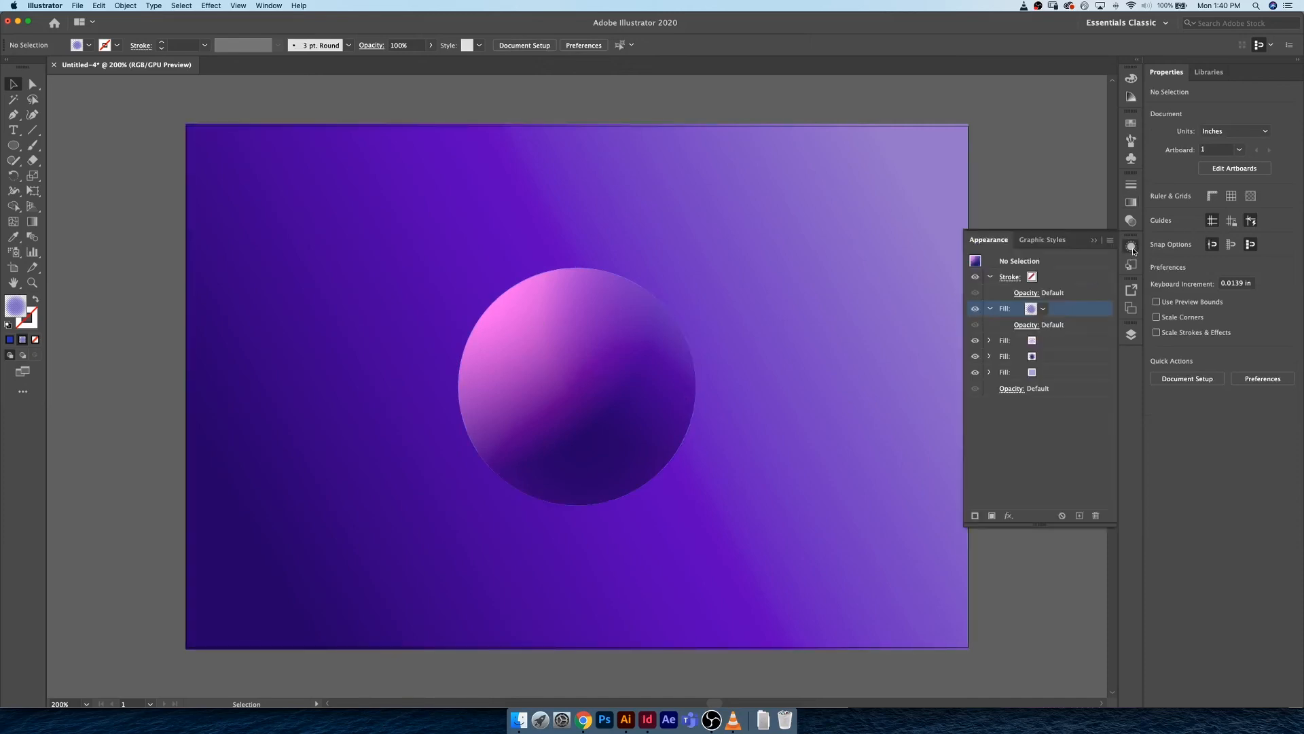
{"action": "left_click", "coordinate": [991, 309]}
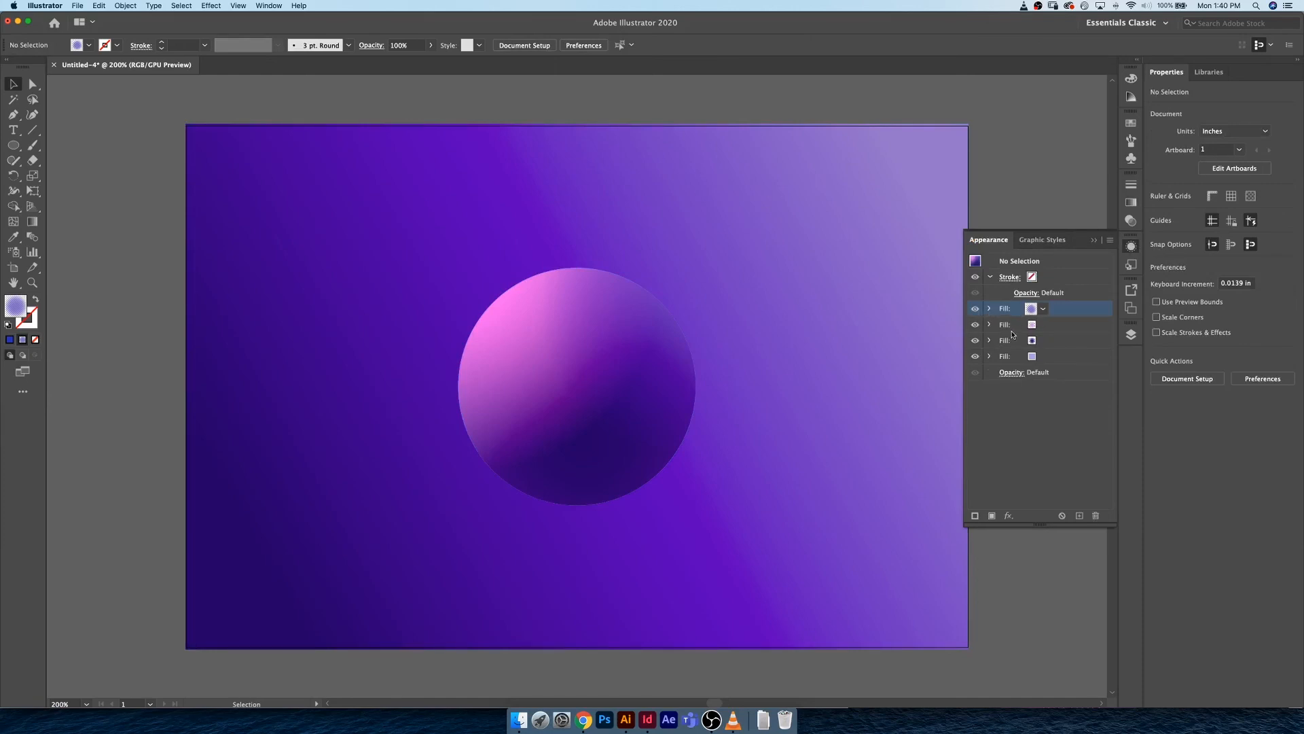
{"action": "left_click", "coordinate": [610, 353]}
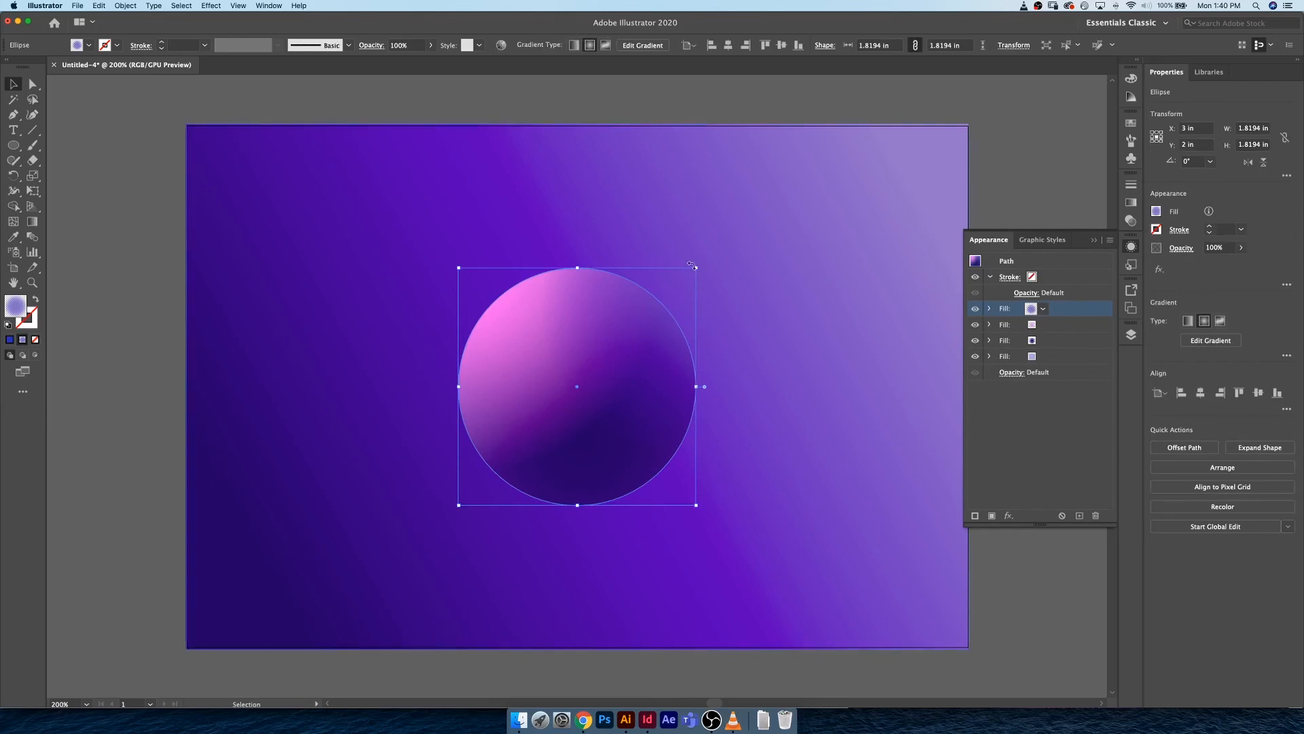
Enlarge the circle from its centre to about 2.33 in across and deselect it
{"action": "left_click_drag", "start_coordinate": [696, 267], "coordinate": [736, 236]}
{"action": "left_click", "coordinate": [102, 399]}
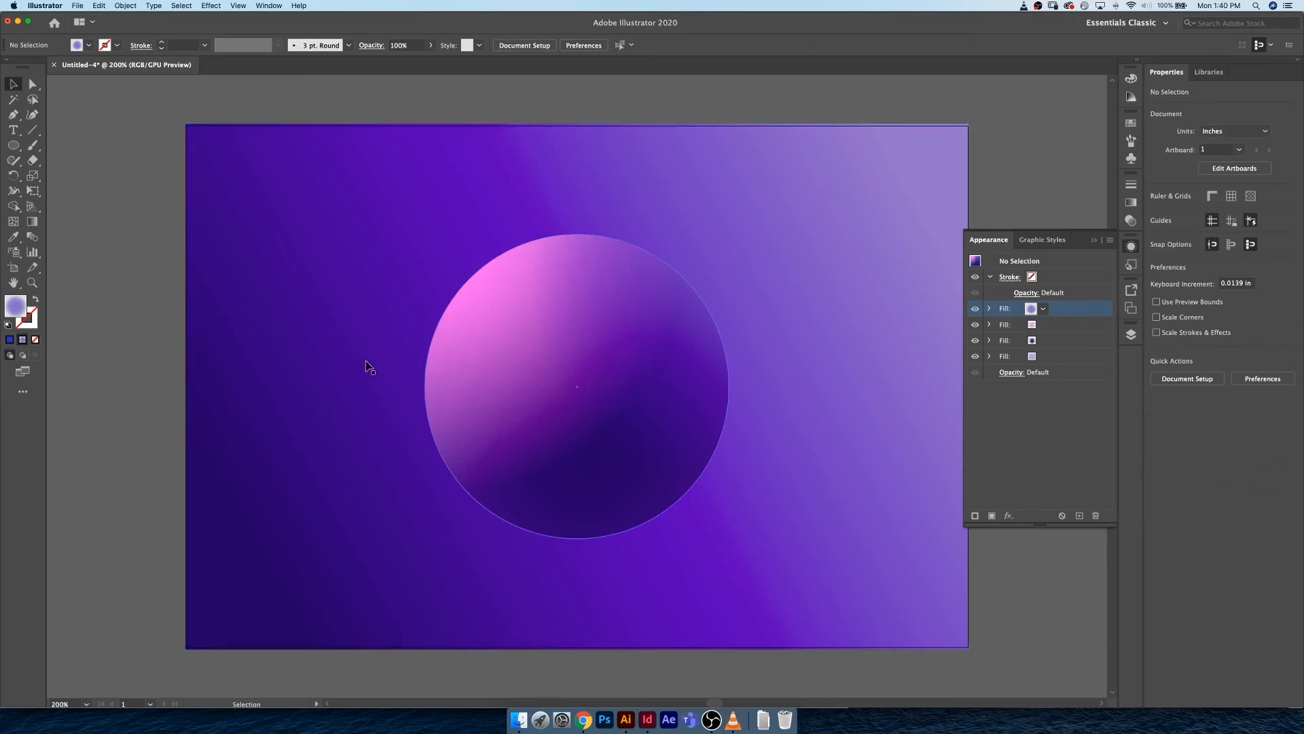
Activate the Type tool and set its font to Futura Medium
{"action": "key", "text": "t"}
{"action": "left_click", "coordinate": [584, 45]}
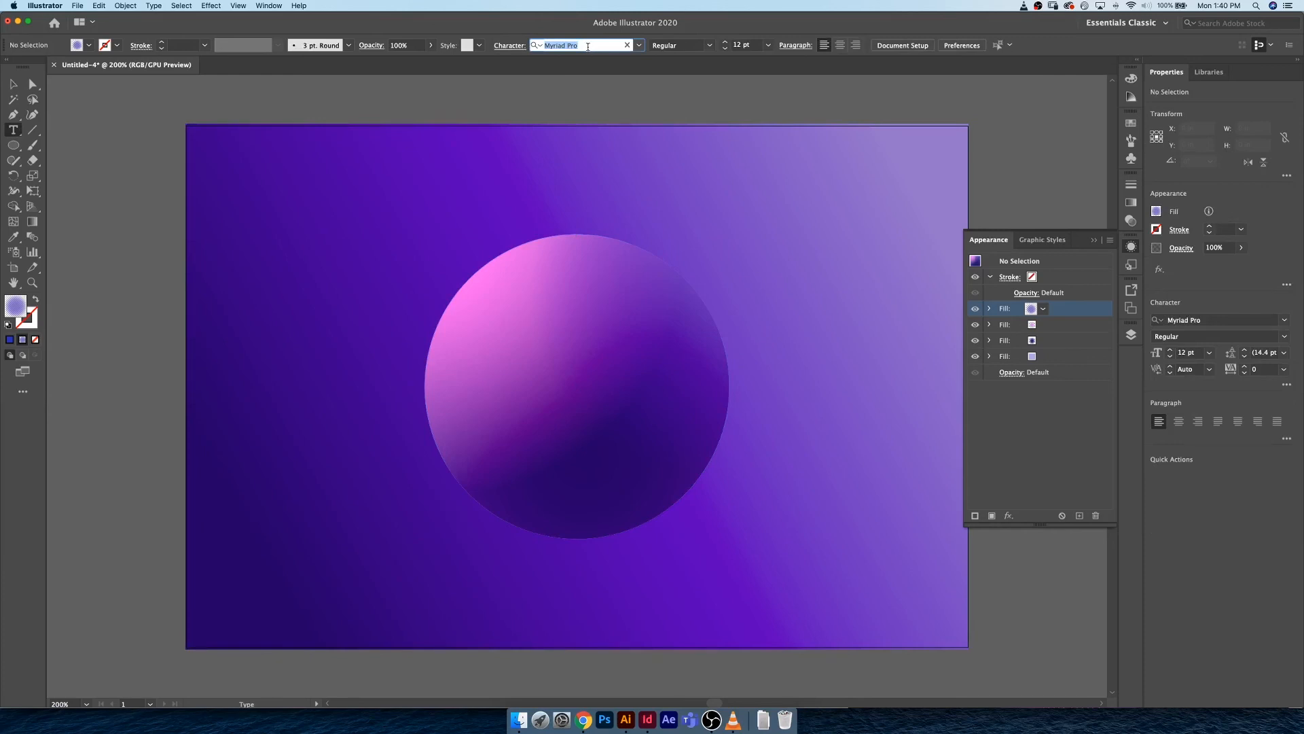
{"action": "type", "text": "futura"}
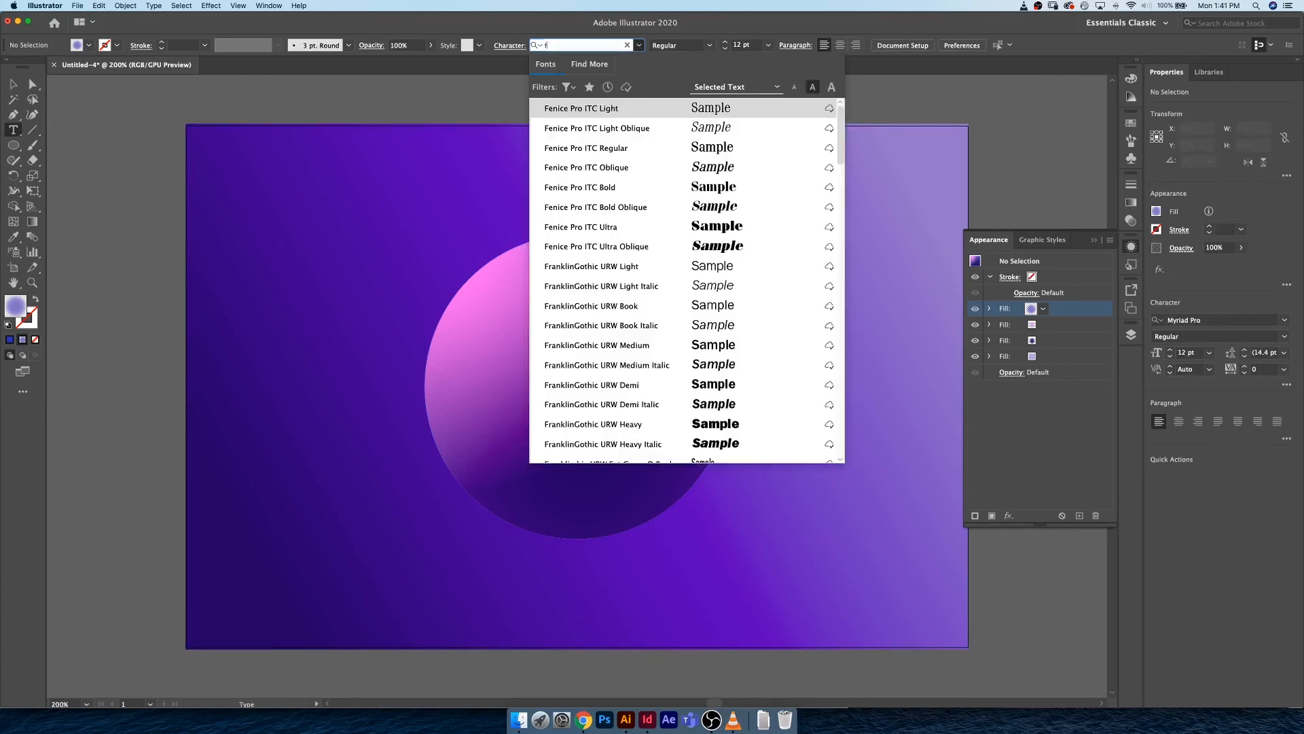
{"action": "key", "text": "Down"}
{"action": "key", "text": "Down"}
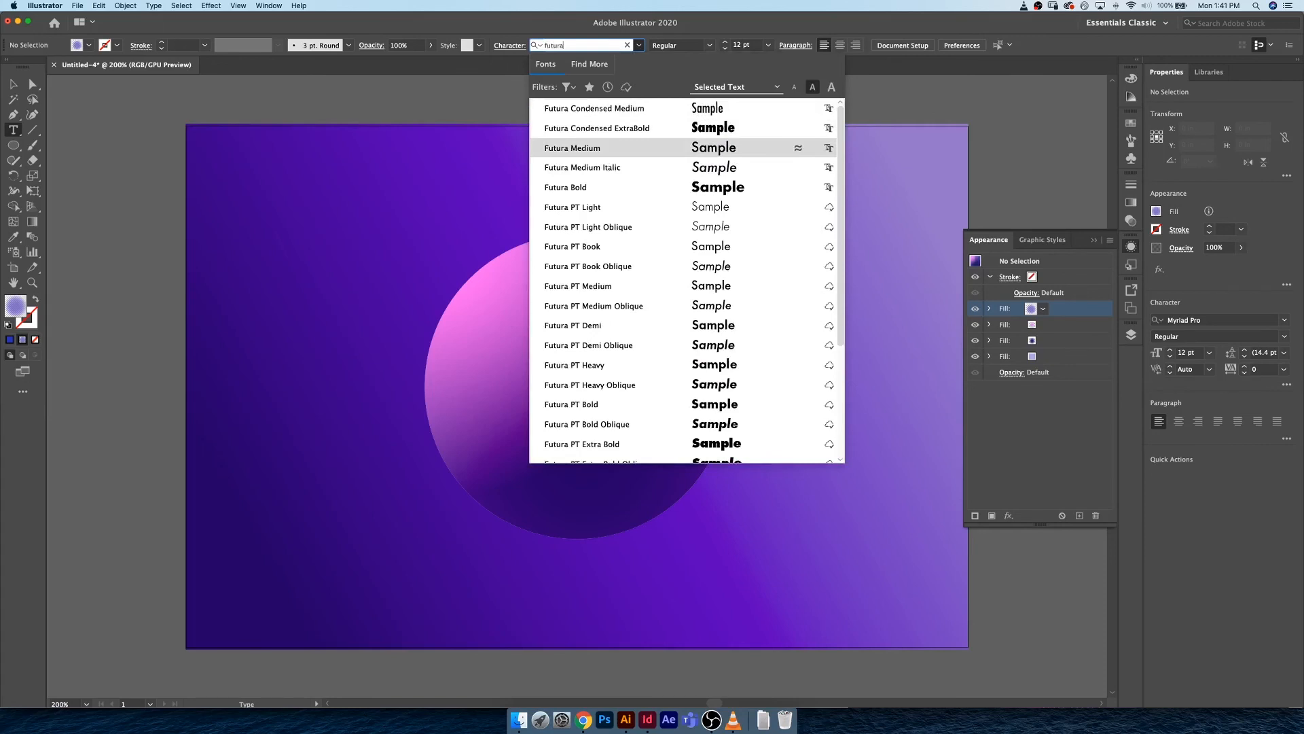
{"action": "key", "text": "Return"}
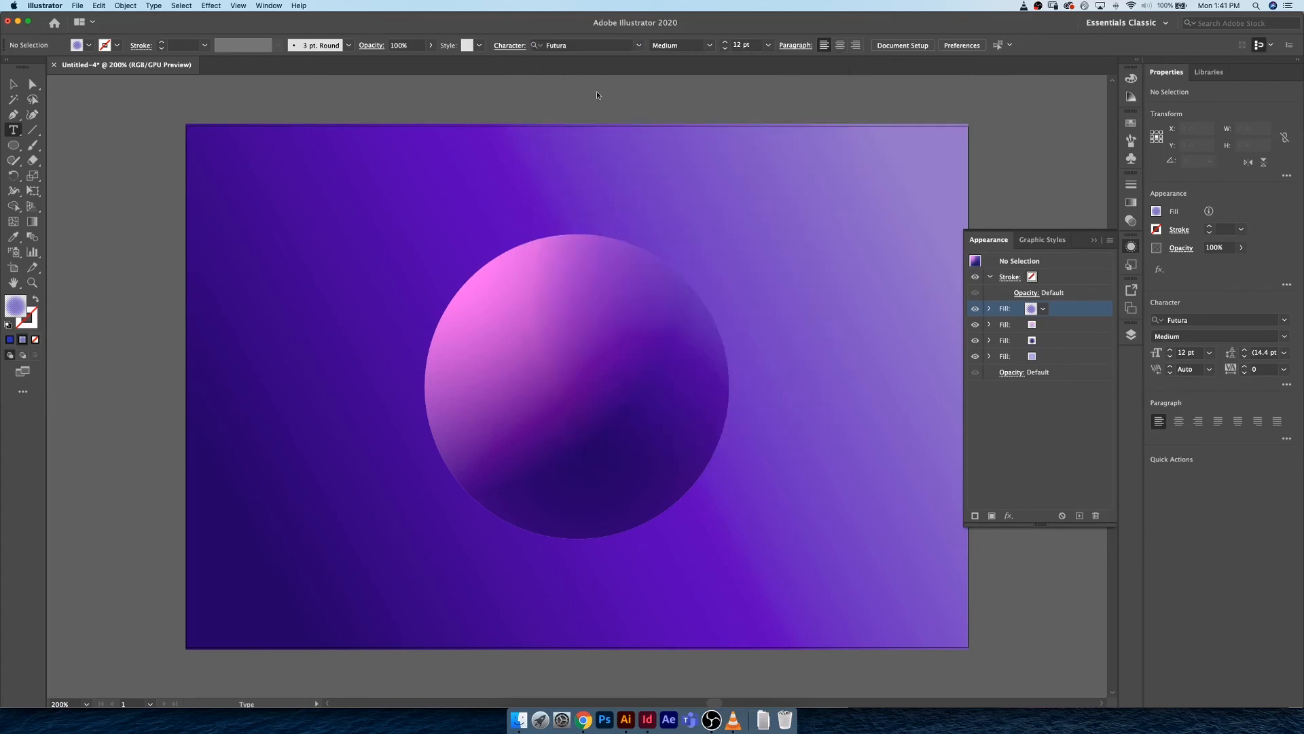
Set the fill colour to white with hex value ffffff
{"action": "double_click", "coordinate": [16, 307]}
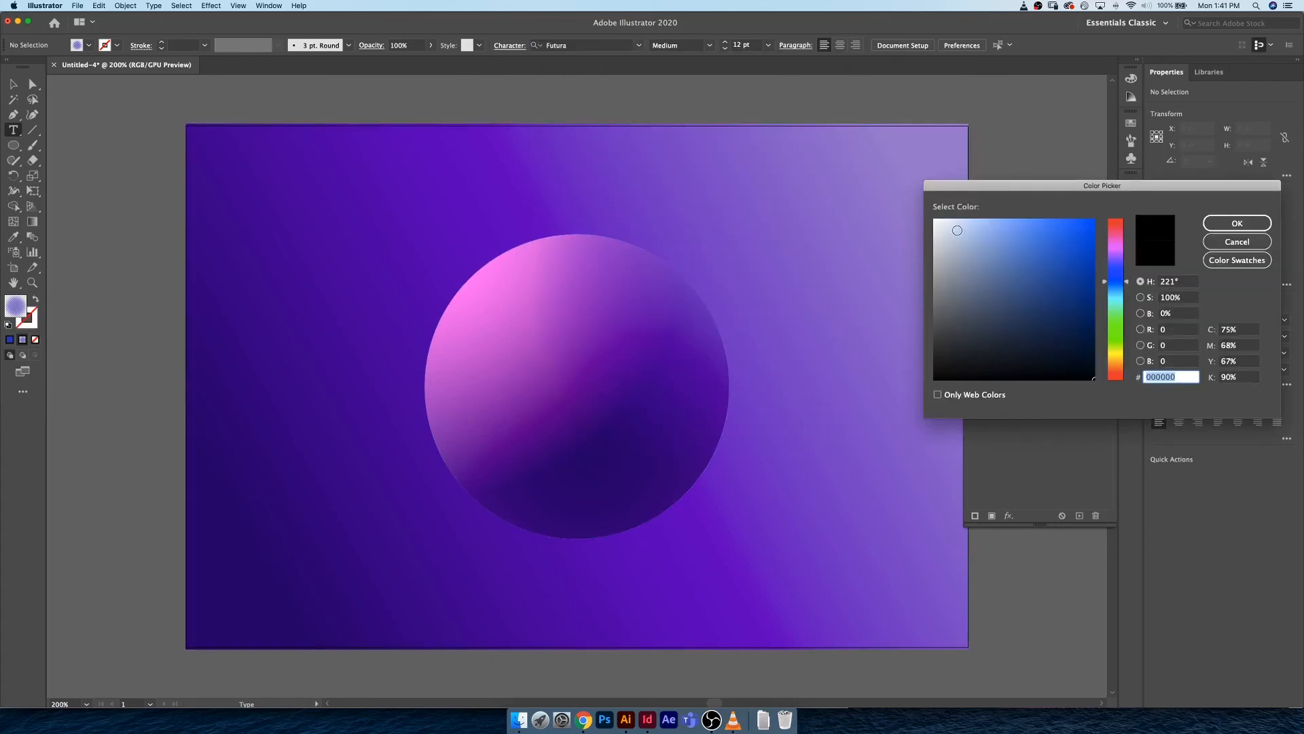
{"action": "type", "text": "ffffff"}
{"action": "key", "text": "Return"}
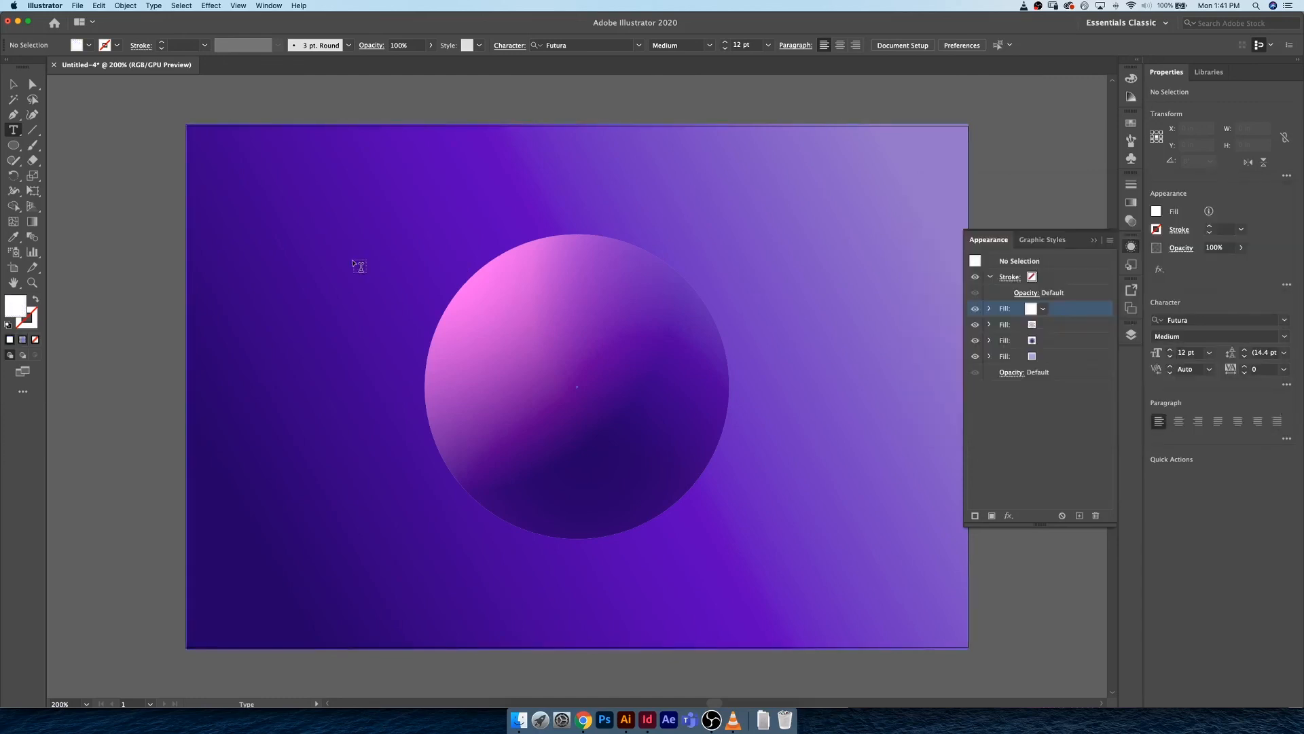
Add the text ECLIPSE beside the circle's upper left and give its characters a white fill
{"action": "left_click", "coordinate": [352, 259]}
{"action": "type", "text": "EC"}
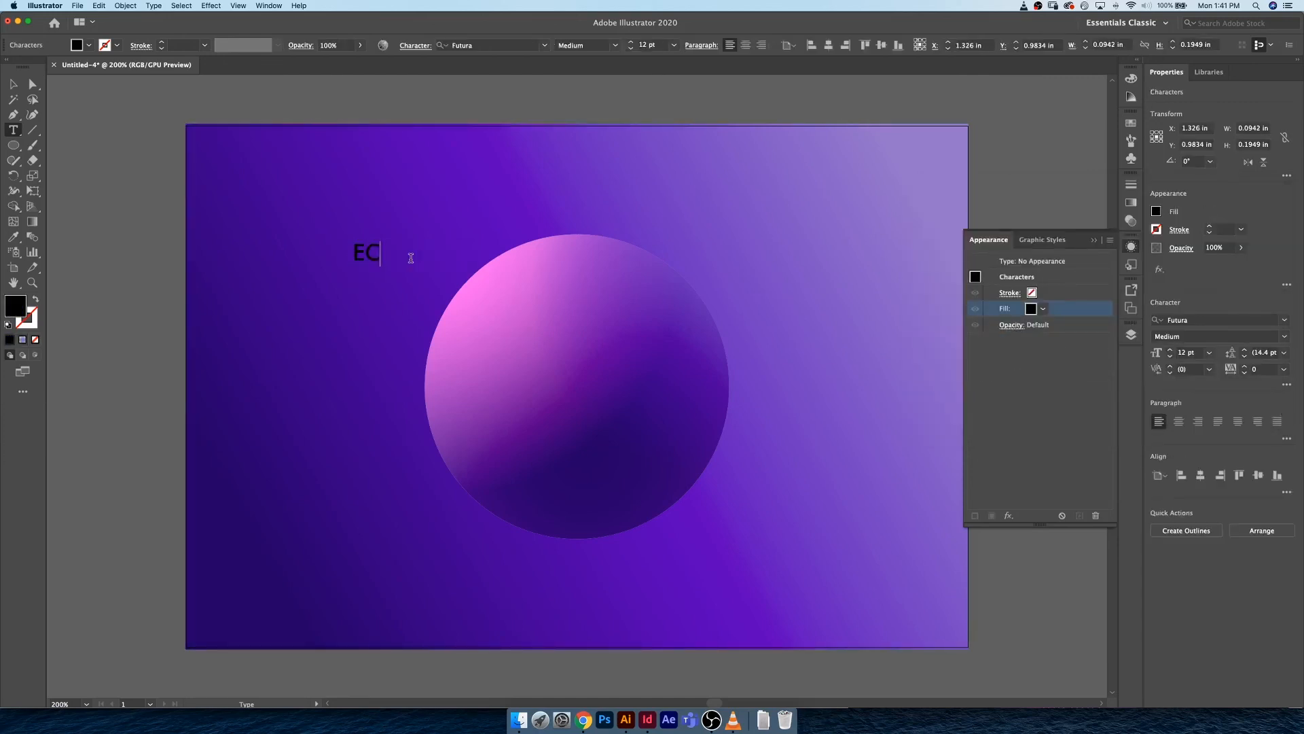
{"action": "type", "text": "LIPSE"}
{"action": "double_click", "coordinate": [420, 254]}
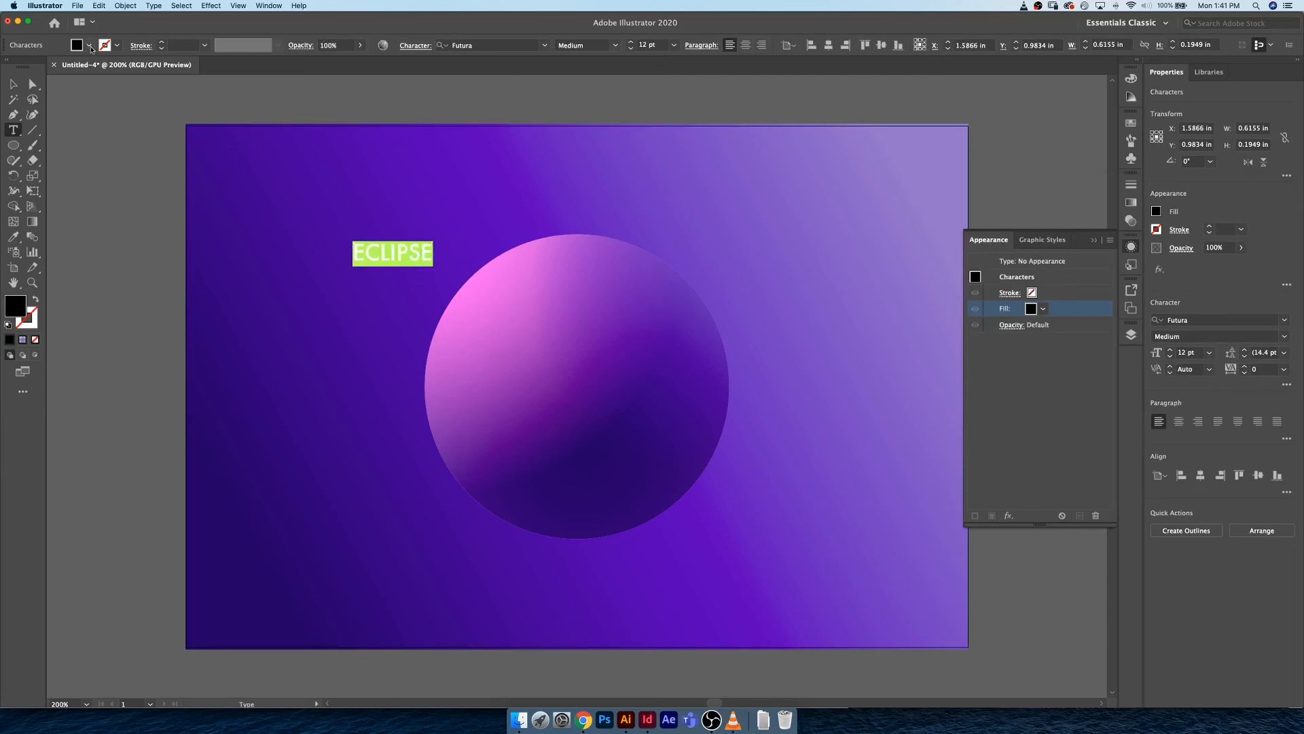
{"action": "left_click", "coordinate": [89, 46]}
{"action": "left_click", "coordinate": [106, 82]}
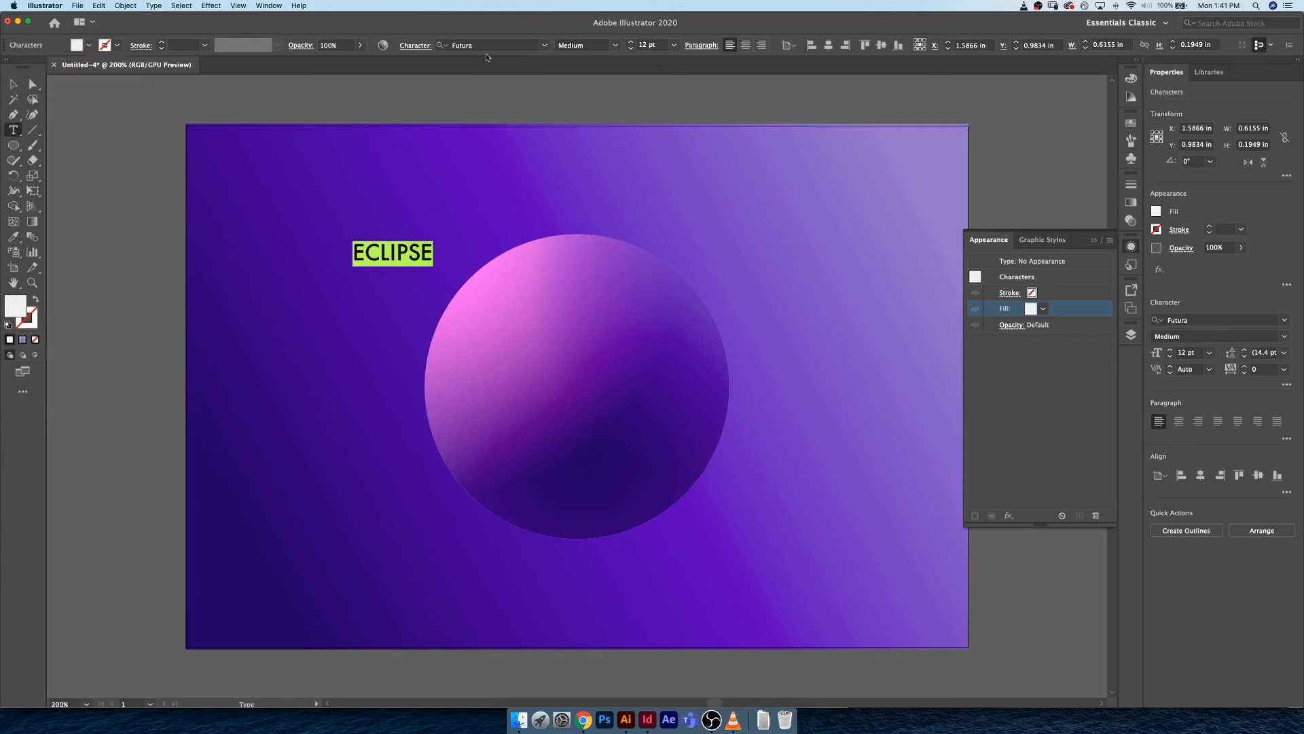
Set the ECLIPSE text's font size to 30 pt
{"action": "left_click", "coordinate": [659, 46]}
{"action": "key", "text": "shift+Up"}
{"action": "key", "text": "shift+Up"}
{"action": "key", "text": "shift+Up"}
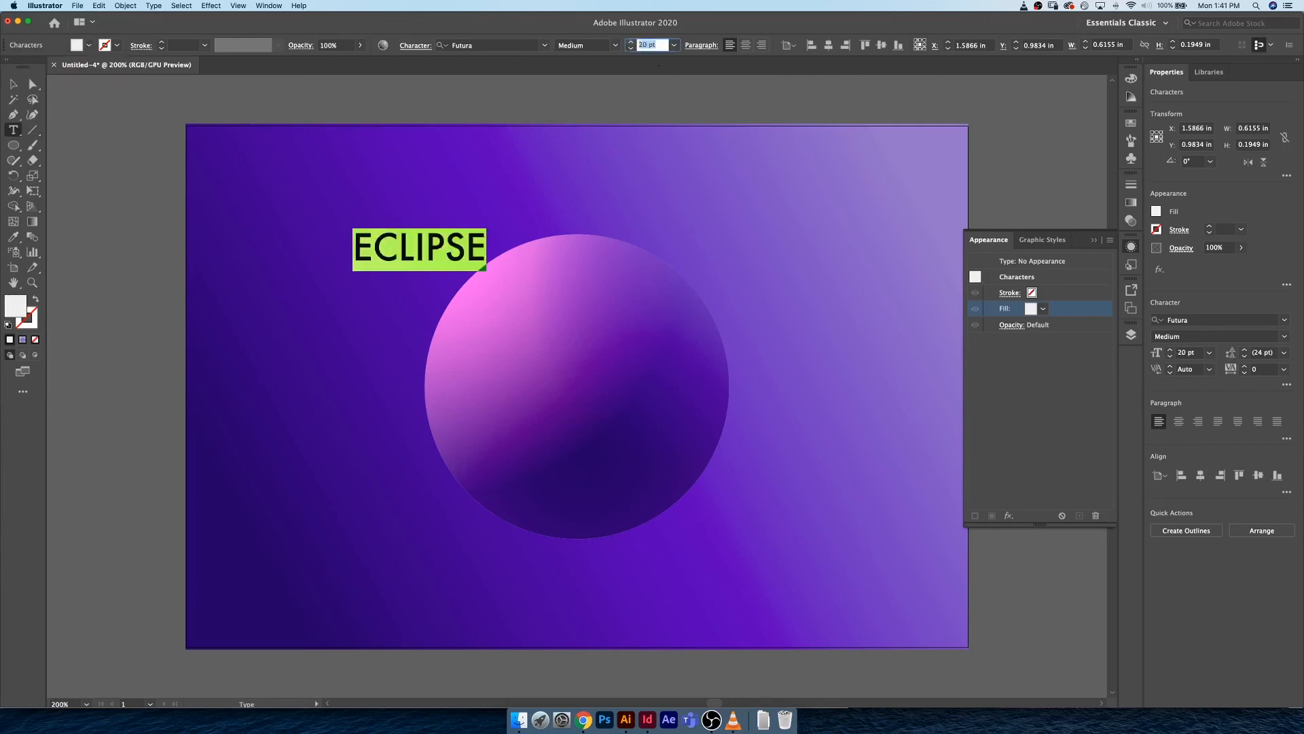
{"action": "key", "text": "shift+Down"}
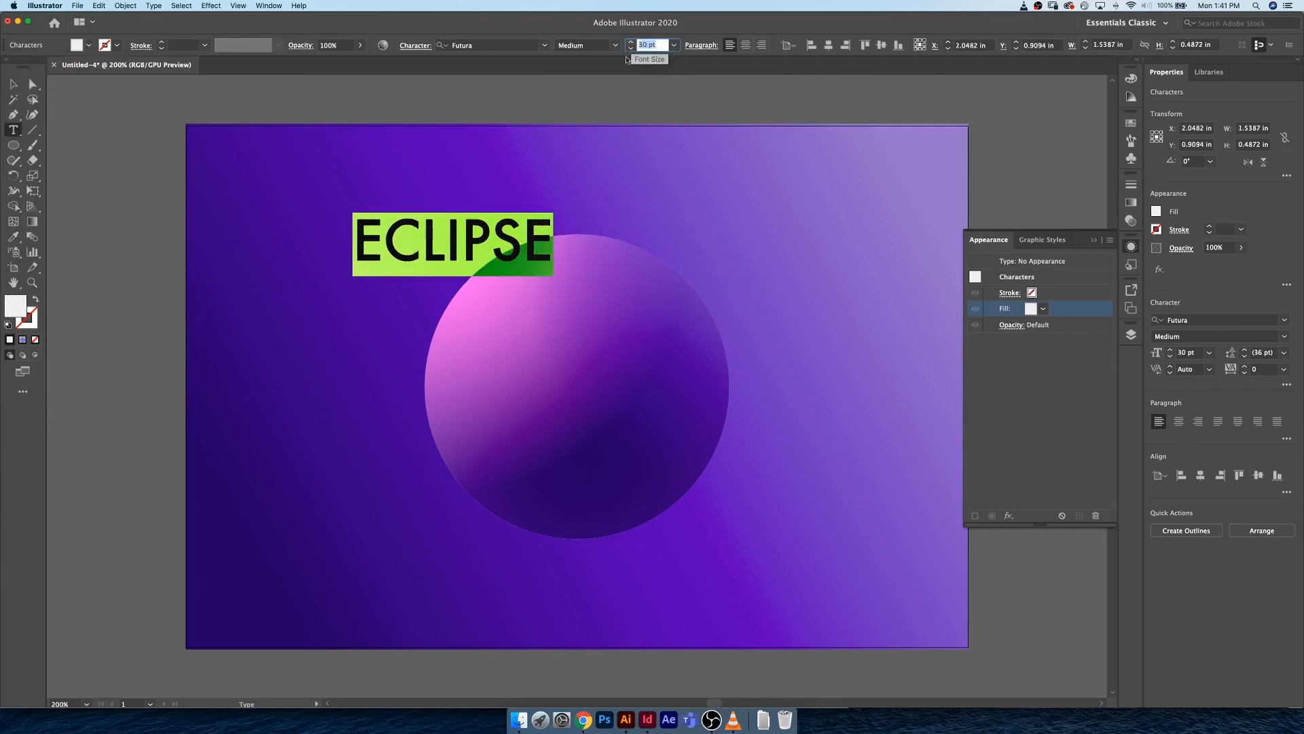
Select all the letters of ECLIPSE and widen their tracking to 820
{"action": "left_click", "coordinate": [502, 252]}
{"action": "double_click", "coordinate": [501, 251]}
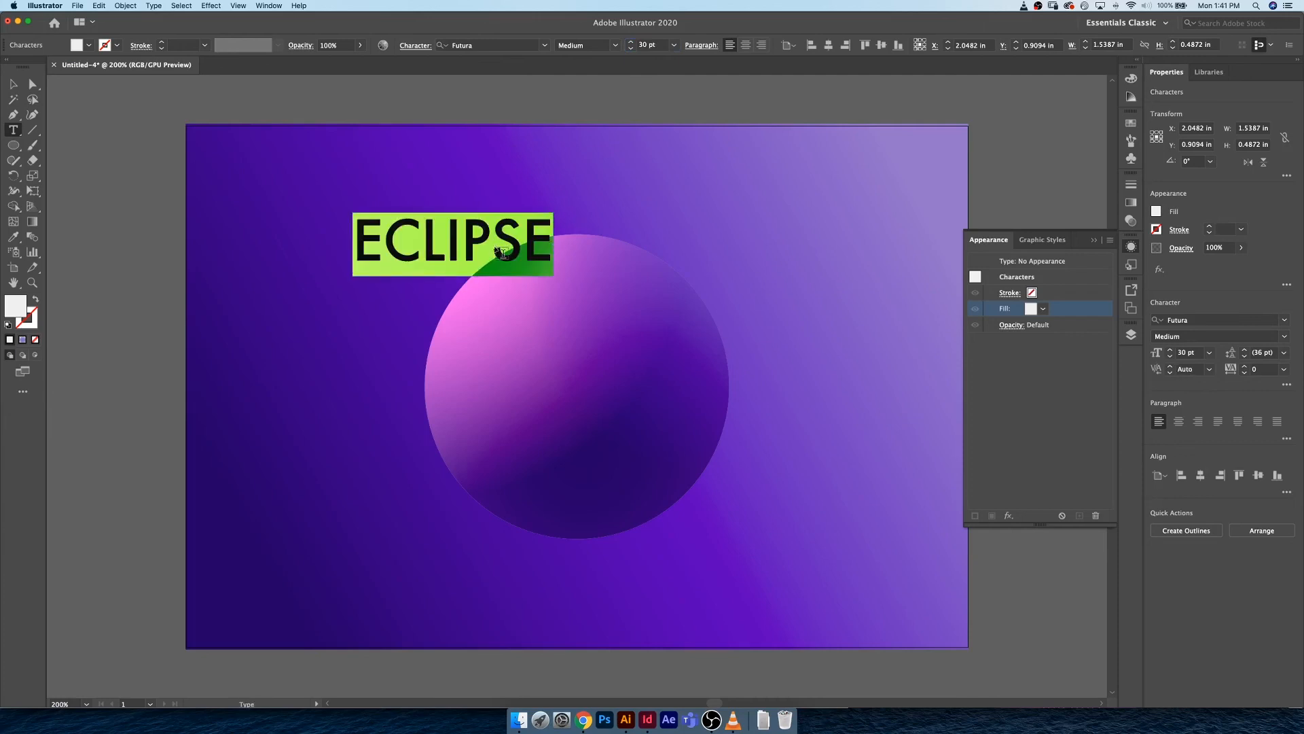
{"action": "left_click", "coordinate": [502, 252]}
{"action": "double_click", "coordinate": [501, 251]}
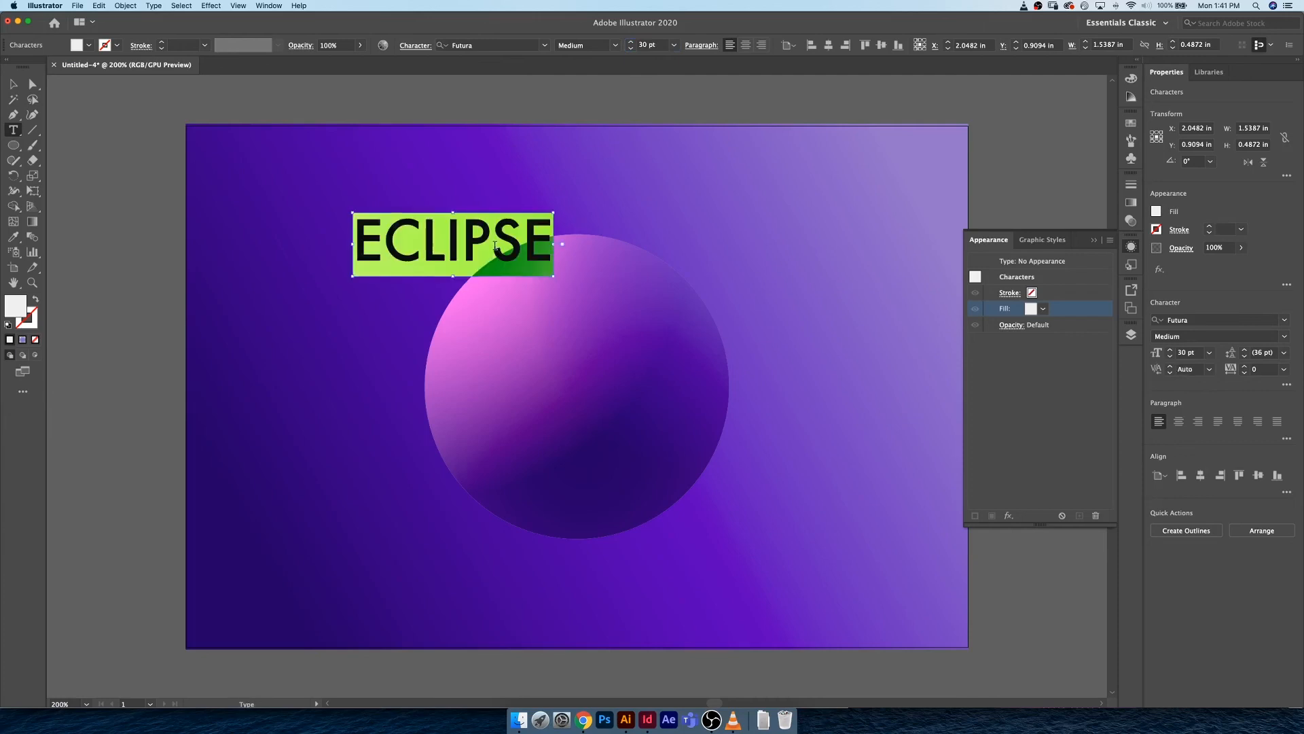
{"action": "key", "text": "alt+Right"}
{"action": "key", "text": "alt+Right"}
{"action": "key", "text": "alt+Right"}
{"action": "key", "text": "alt+Right"}
{"action": "key", "text": "alt+Right"}
{"action": "key", "text": "alt+Right"}
{"action": "key", "text": "alt+Right"}
{"action": "key", "text": "alt+Right"}
{"action": "key", "text": "alt+Right"}
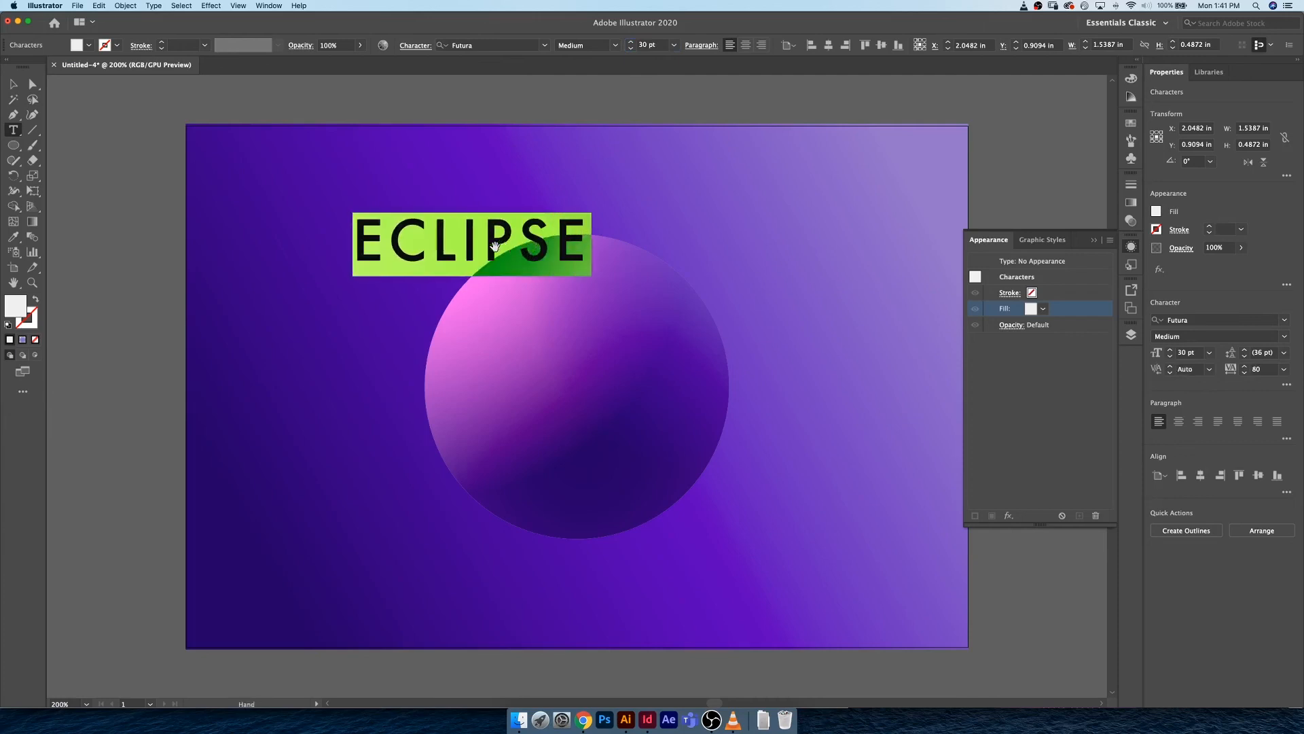
{"action": "key", "text": "alt+Right"}
{"action": "key", "text": "alt+Right"}
{"action": "key", "text": "alt+Right"}
{"action": "key", "text": "alt+Right"}
{"action": "key", "text": "alt+Right"}
{"action": "key", "text": "alt+Right"}
{"action": "key", "text": "alt+Right"}
{"action": "key", "text": "alt+Right"}
{"action": "key", "text": "alt+Right"}
{"action": "key", "text": "alt+Right"}
{"action": "key", "text": "alt+Right"}
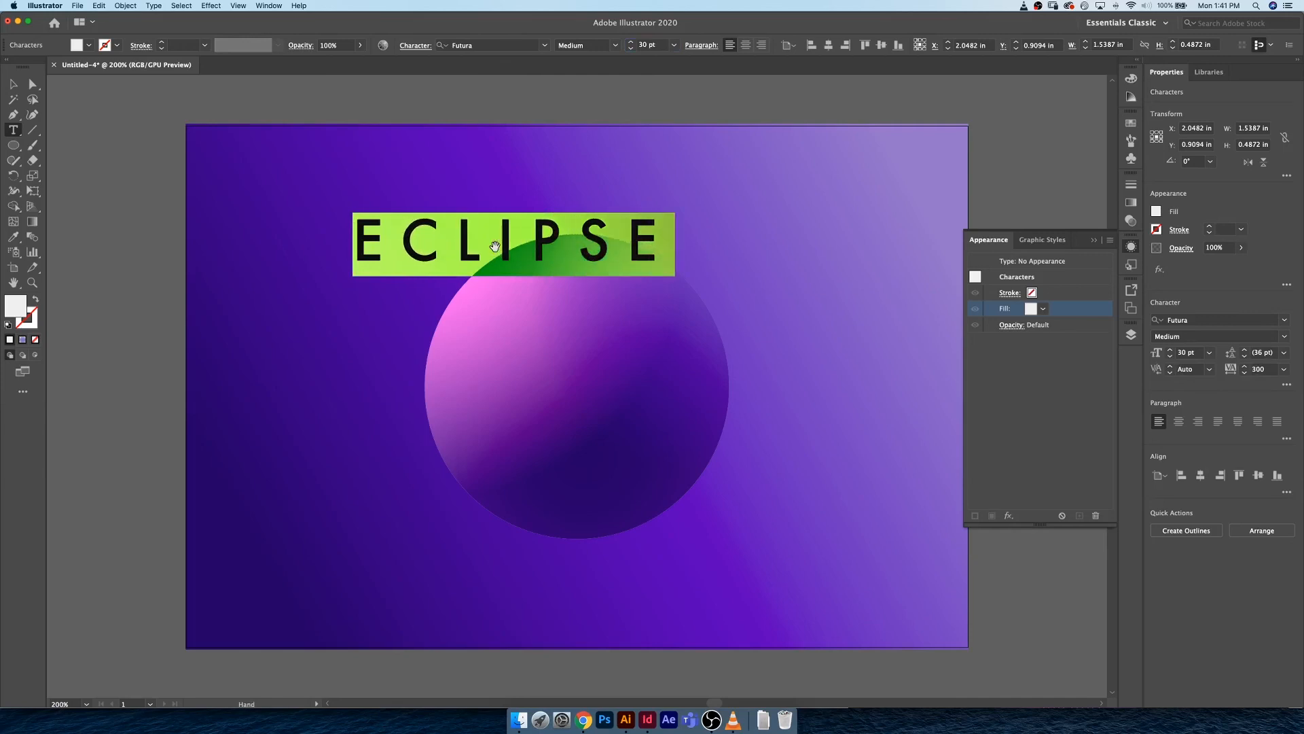
{"action": "key", "text": "alt+Right"}
{"action": "key", "text": "alt+Right"}
{"action": "key", "text": "alt+Right"}
{"action": "key", "text": "alt+Right"}
{"action": "key", "text": "alt+Right"}
{"action": "key", "text": "alt+Right"}
{"action": "key", "text": "alt+Right"}
{"action": "key", "text": "alt+Right"}
{"action": "key", "text": "alt+Right"}
{"action": "key", "text": "alt+Right"}
{"action": "key", "text": "alt+Right"}
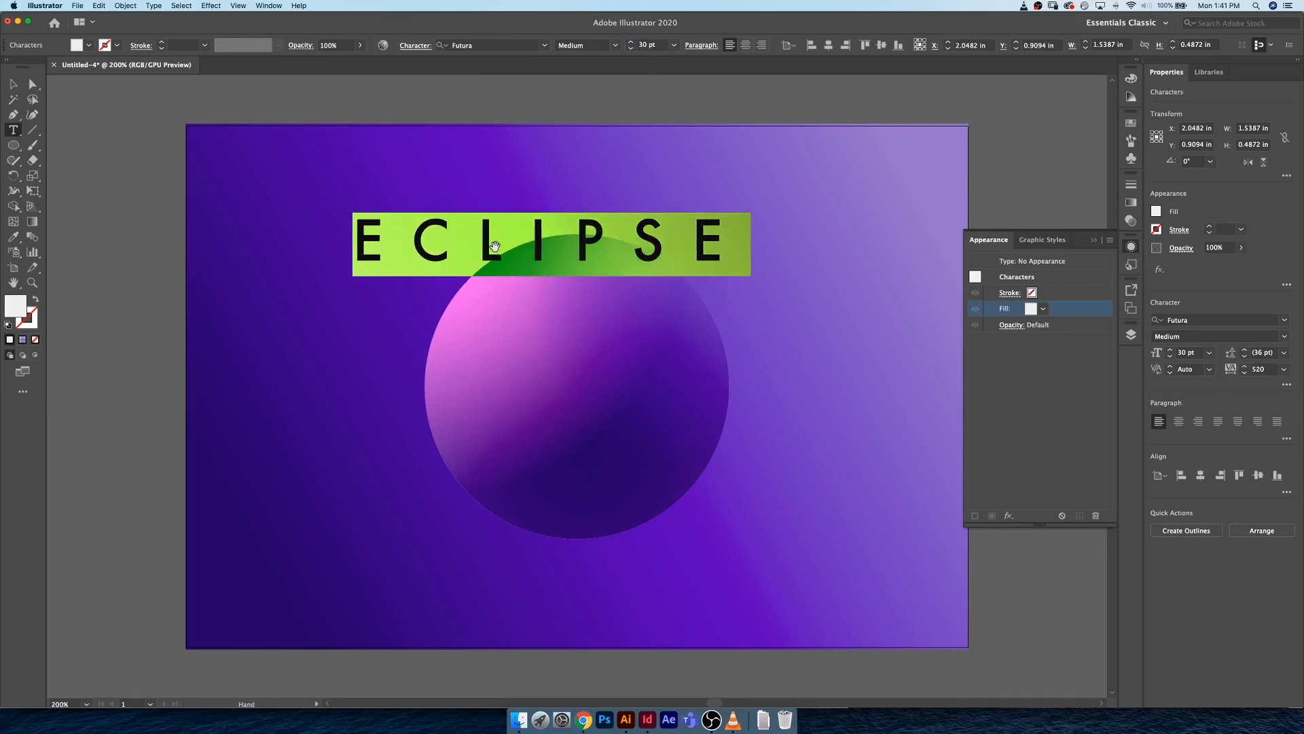
{"action": "key", "text": "alt+Right"}
{"action": "key", "text": "alt+Right"}
{"action": "key", "text": "alt+Right"}
{"action": "key", "text": "alt+Right"}
{"action": "key", "text": "alt+Right"}
{"action": "key", "text": "alt+Right"}
{"action": "key", "text": "alt+Right"}
{"action": "key", "text": "alt+Right"}
{"action": "key", "text": "alt+Right"}
{"action": "key", "text": "alt+Right"}
{"action": "key", "text": "alt+Right"}
{"action": "key", "text": "alt+Right"}
{"action": "key", "text": "alt+Right"}
{"action": "key", "text": "alt+Right"}
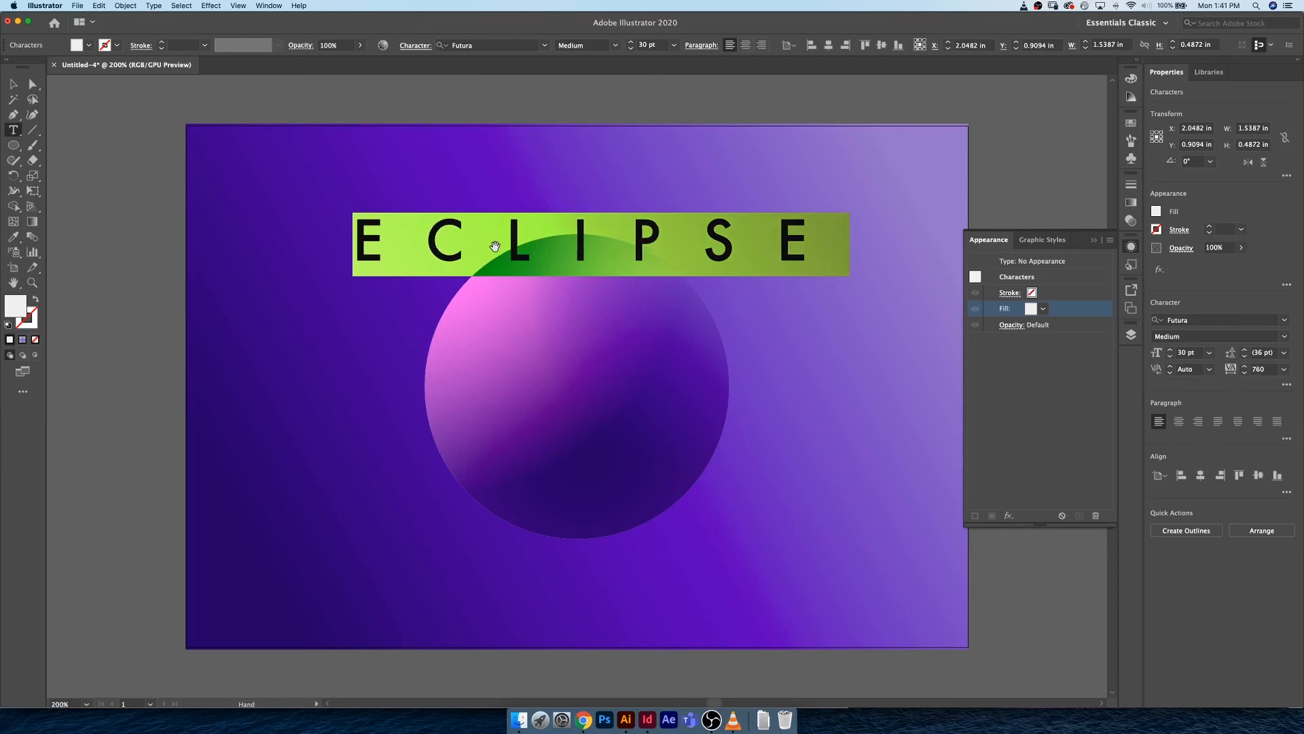
{"action": "key", "text": "alt+Left"}
{"action": "key", "text": "alt+Left"}
{"action": "key", "text": "alt+Left"}
{"action": "key", "text": "alt+Left"}
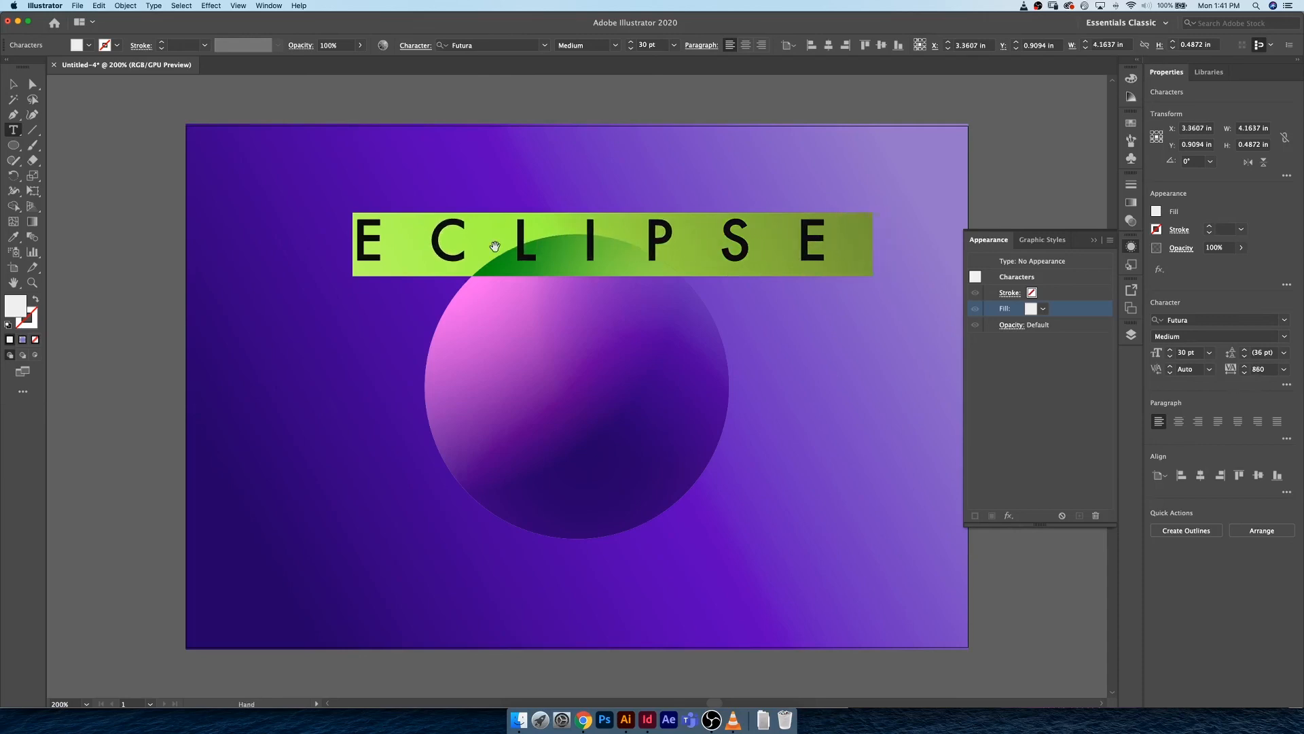
Keep the Medium font style for the ECLIPSE text and reduce its size to 20 pt
{"action": "left_click", "coordinate": [618, 47]}
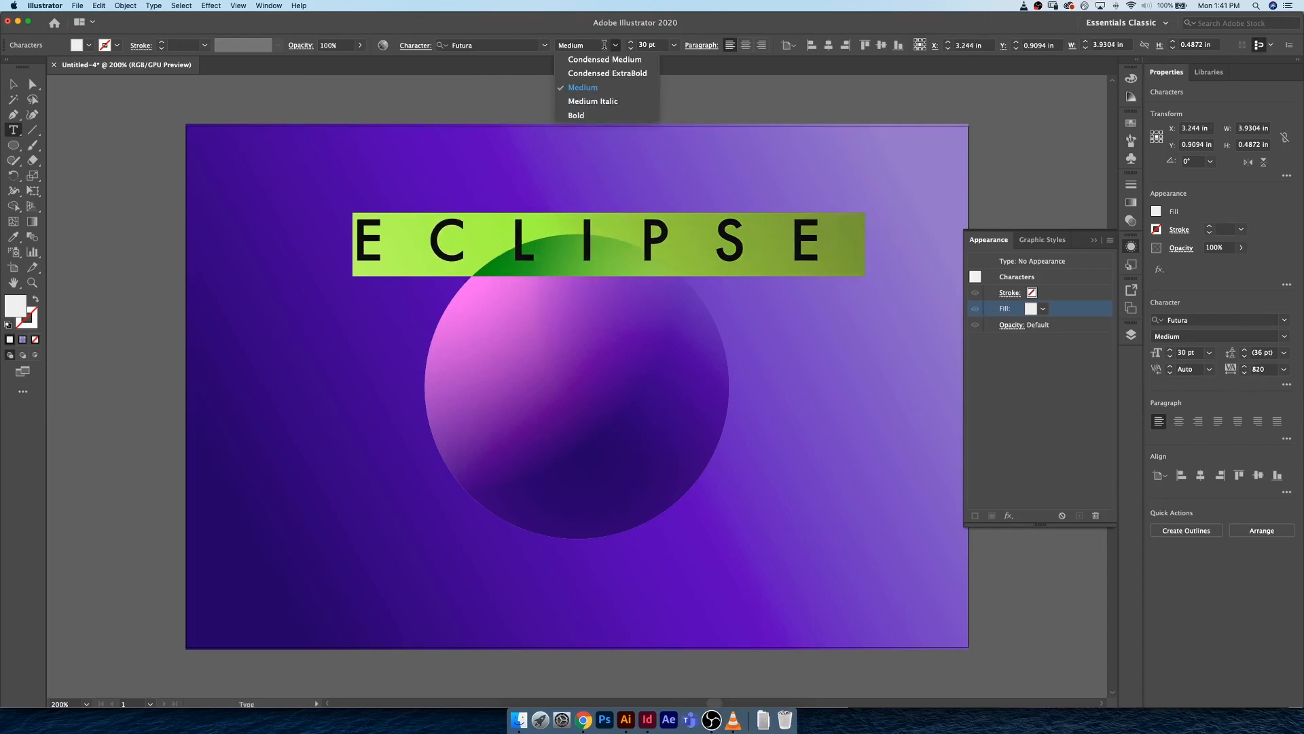
{"action": "left_click", "coordinate": [598, 89]}
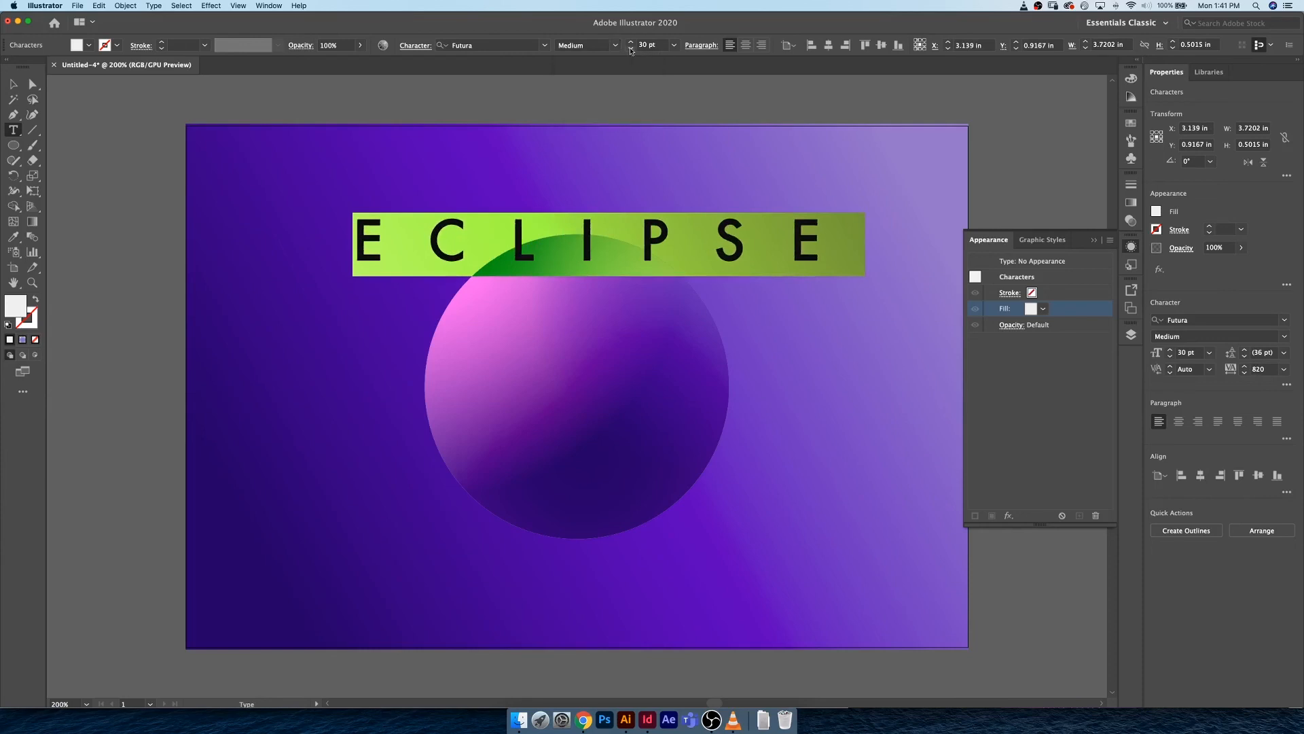
{"action": "left_click", "coordinate": [630, 50]}
{"action": "left_click", "coordinate": [630, 49]}
{"action": "left_click", "coordinate": [631, 50]}
{"action": "left_click", "coordinate": [630, 50]}
{"action": "left_click", "coordinate": [630, 50]}
{"action": "left_click", "coordinate": [630, 49]}
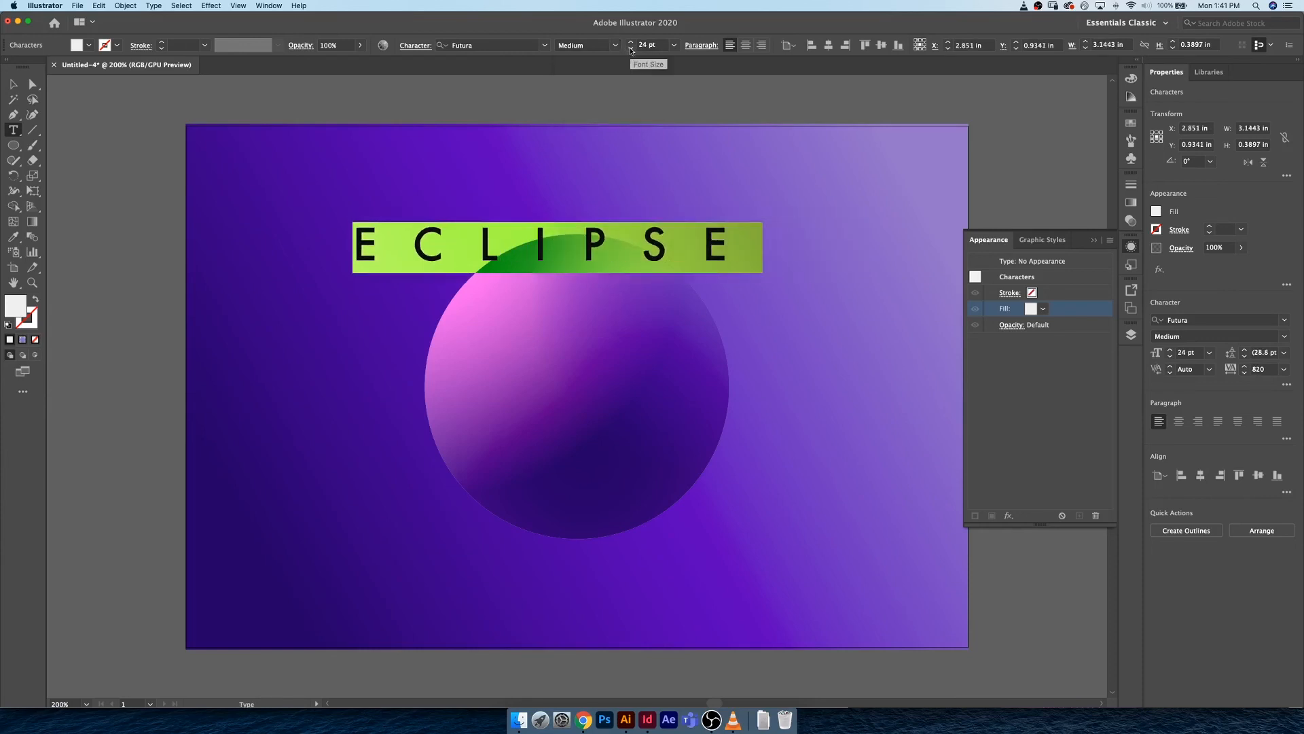
{"action": "left_click", "coordinate": [630, 50]}
{"action": "left_click", "coordinate": [630, 49]}
{"action": "left_click", "coordinate": [631, 50]}
{"action": "left_click", "coordinate": [630, 50]}
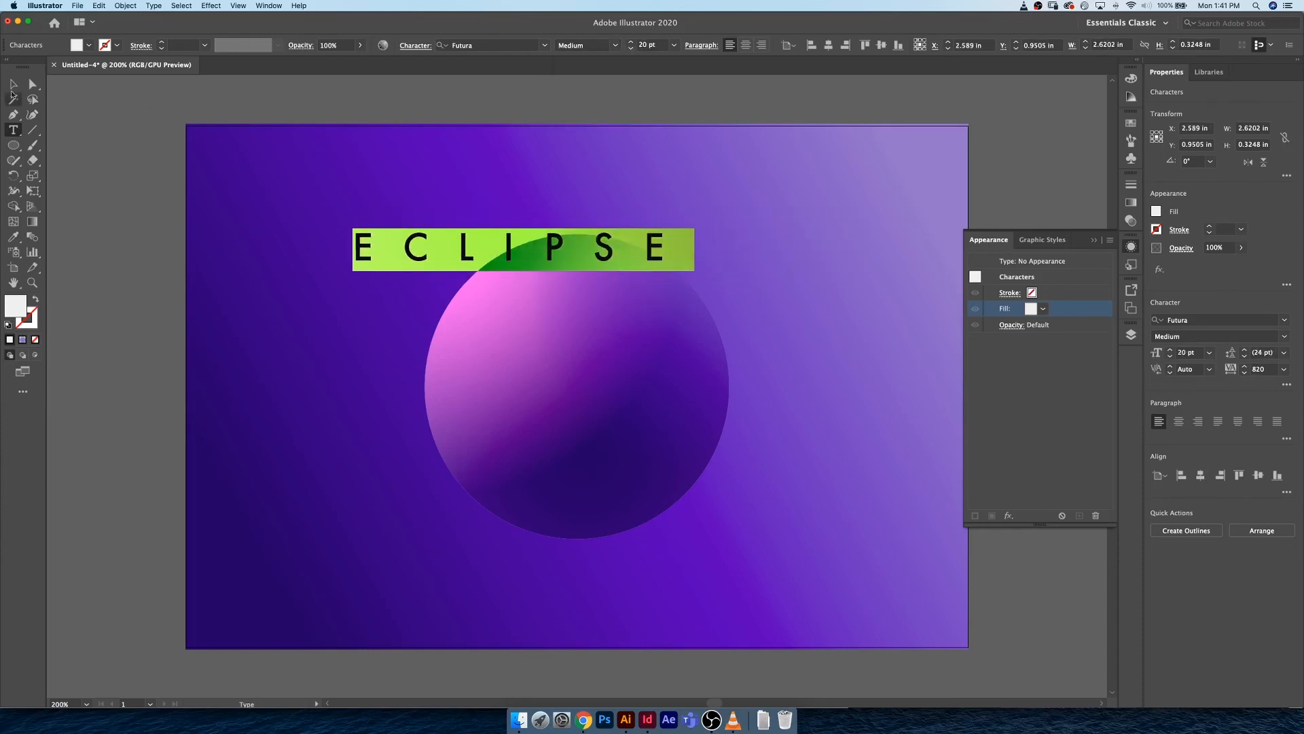
Centre the ECLIPSE text horizontally and vertically on the artboard
{"action": "left_click", "coordinate": [13, 84]}
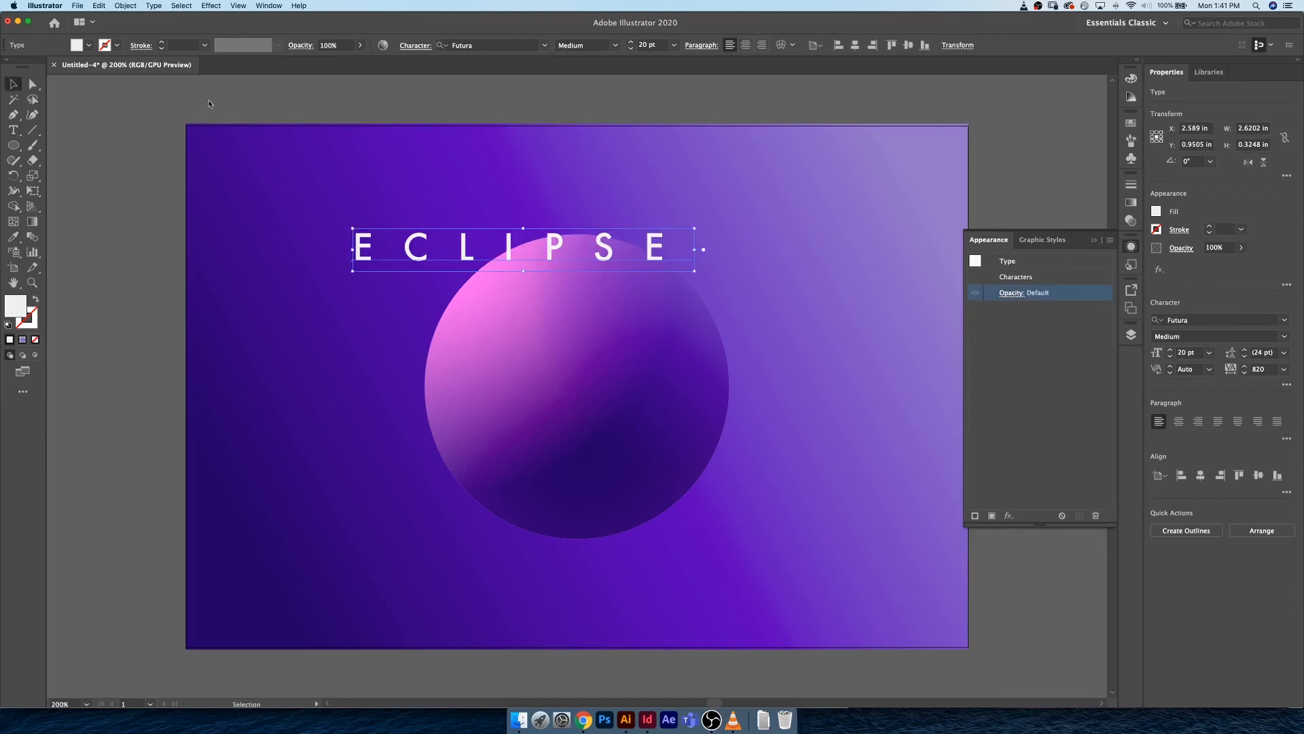
{"action": "left_click", "coordinate": [815, 45]}
{"action": "left_click", "coordinate": [845, 89]}
{"action": "left_click", "coordinate": [855, 45]}
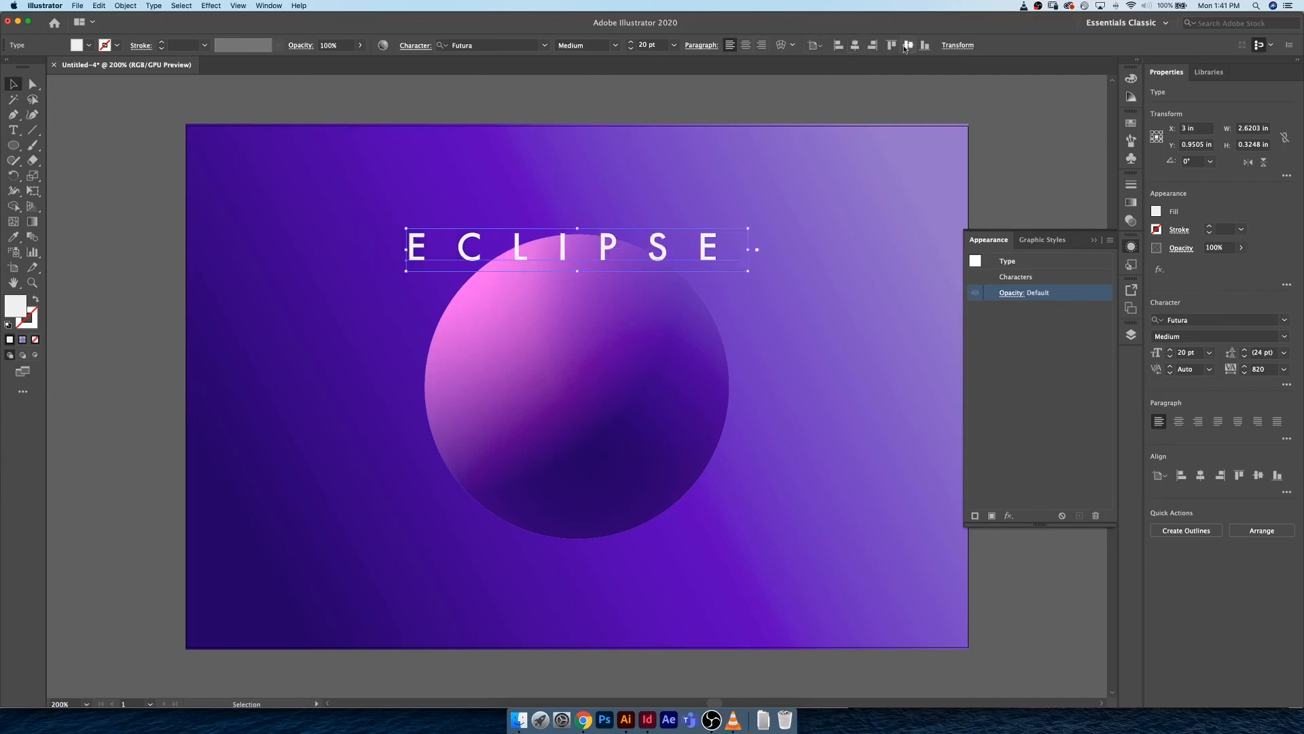
{"action": "left_click", "coordinate": [908, 44]}
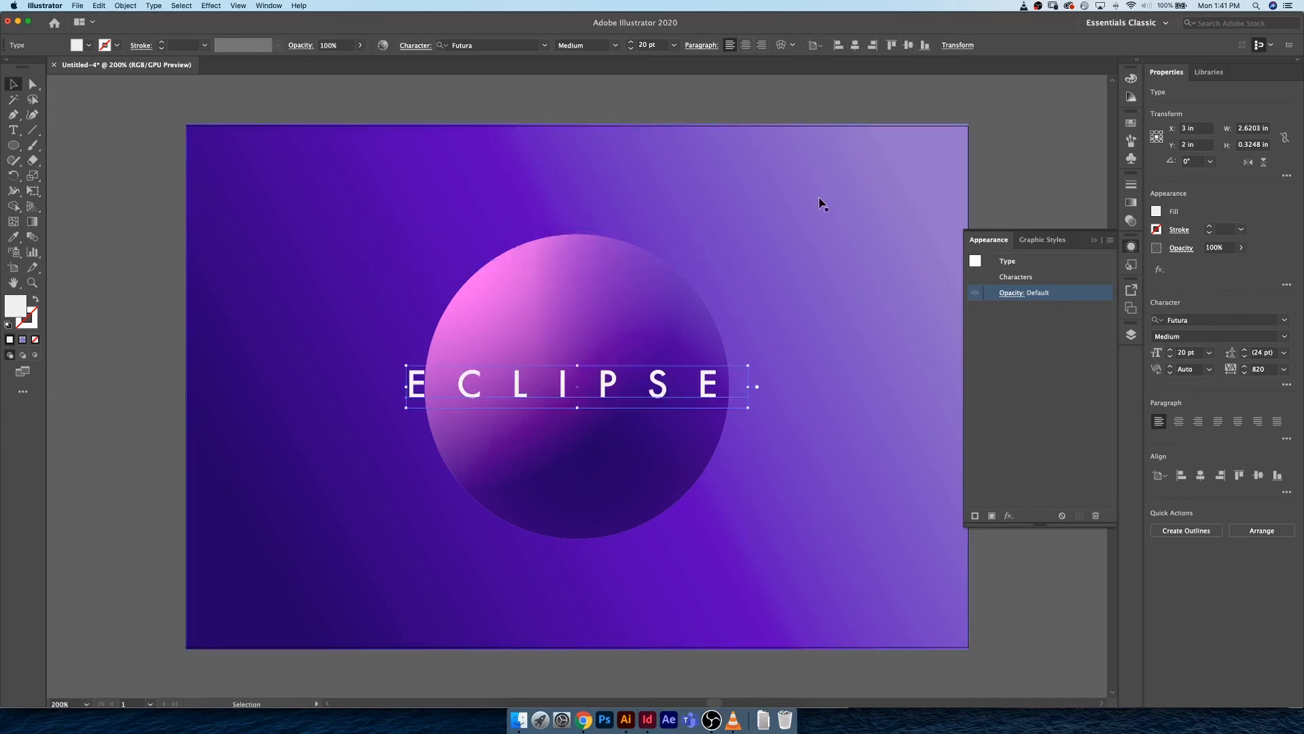
Shift the ECLIPSE text right to about X 3.11 in to balance its letters over the circle, and close the appearance list
{"action": "left_click", "coordinate": [584, 299]}
{"action": "left_click", "coordinate": [585, 299]}
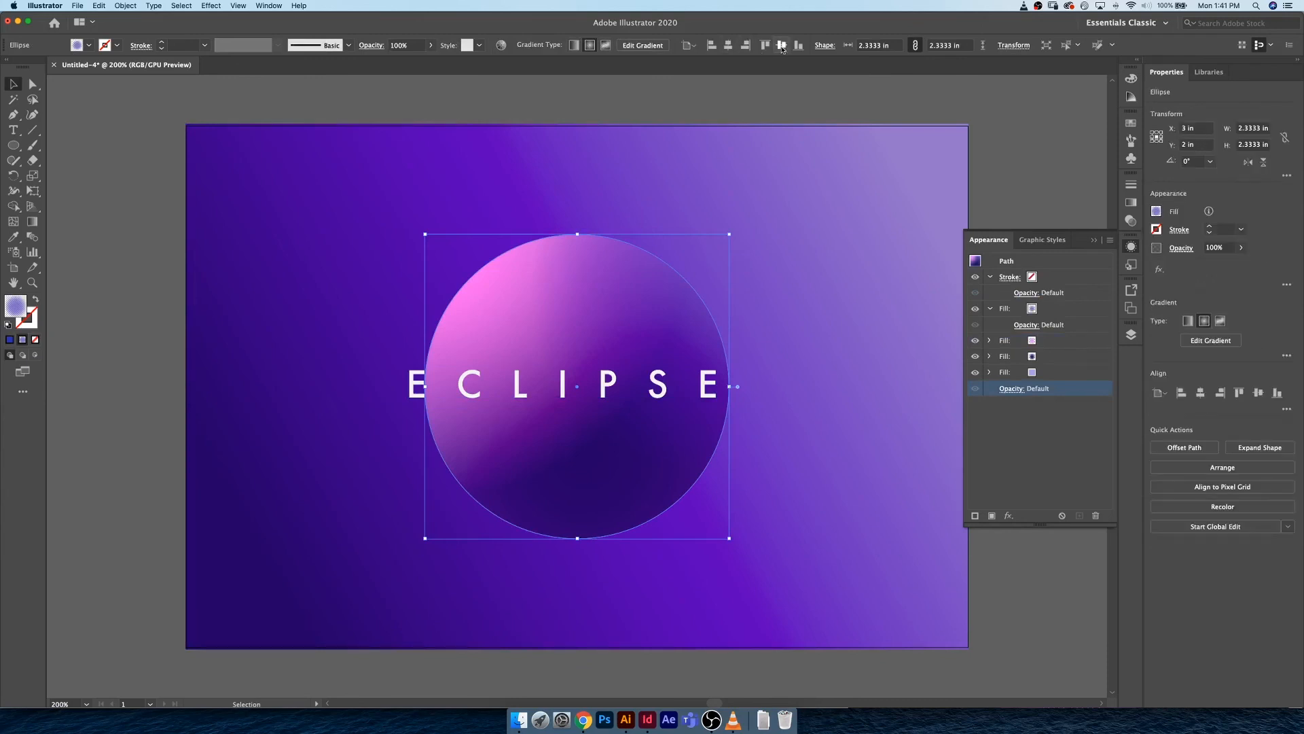
{"action": "left_click", "coordinate": [407, 394]}
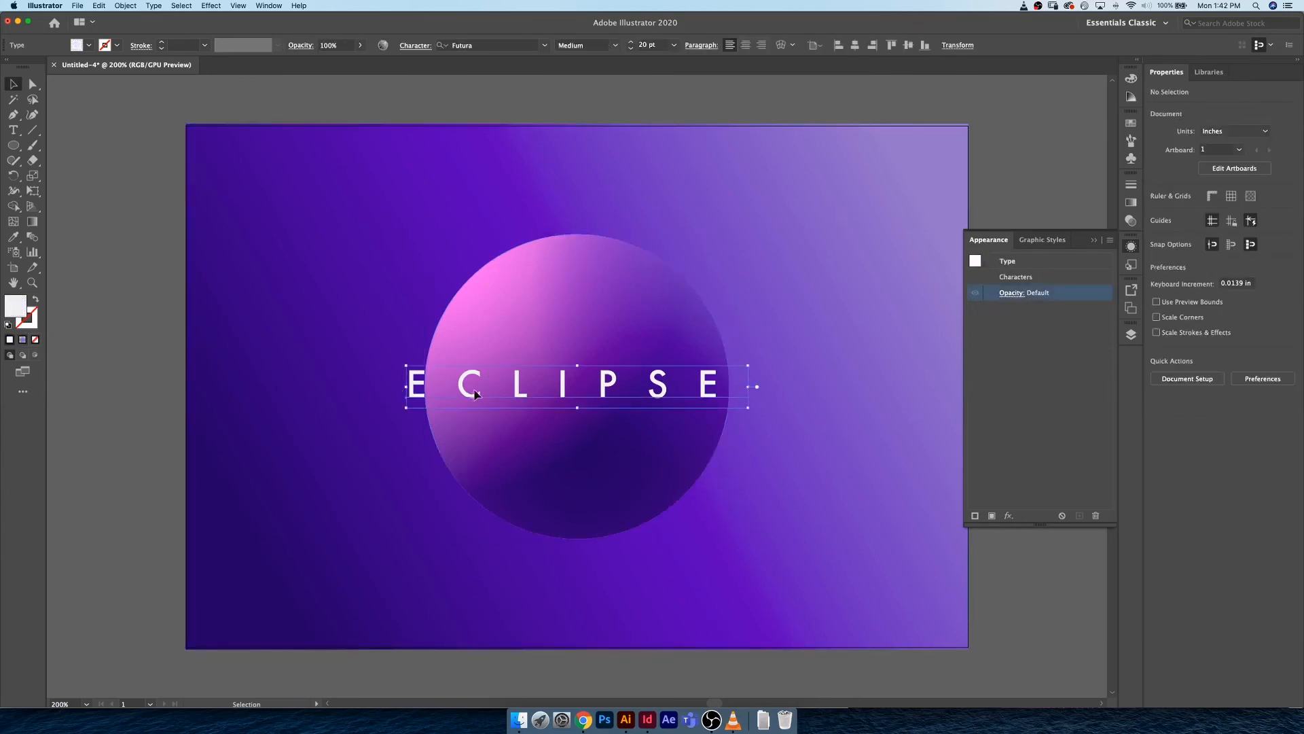
{"action": "left_click_drag", "start_coordinate": [474, 394], "coordinate": [489, 395]}
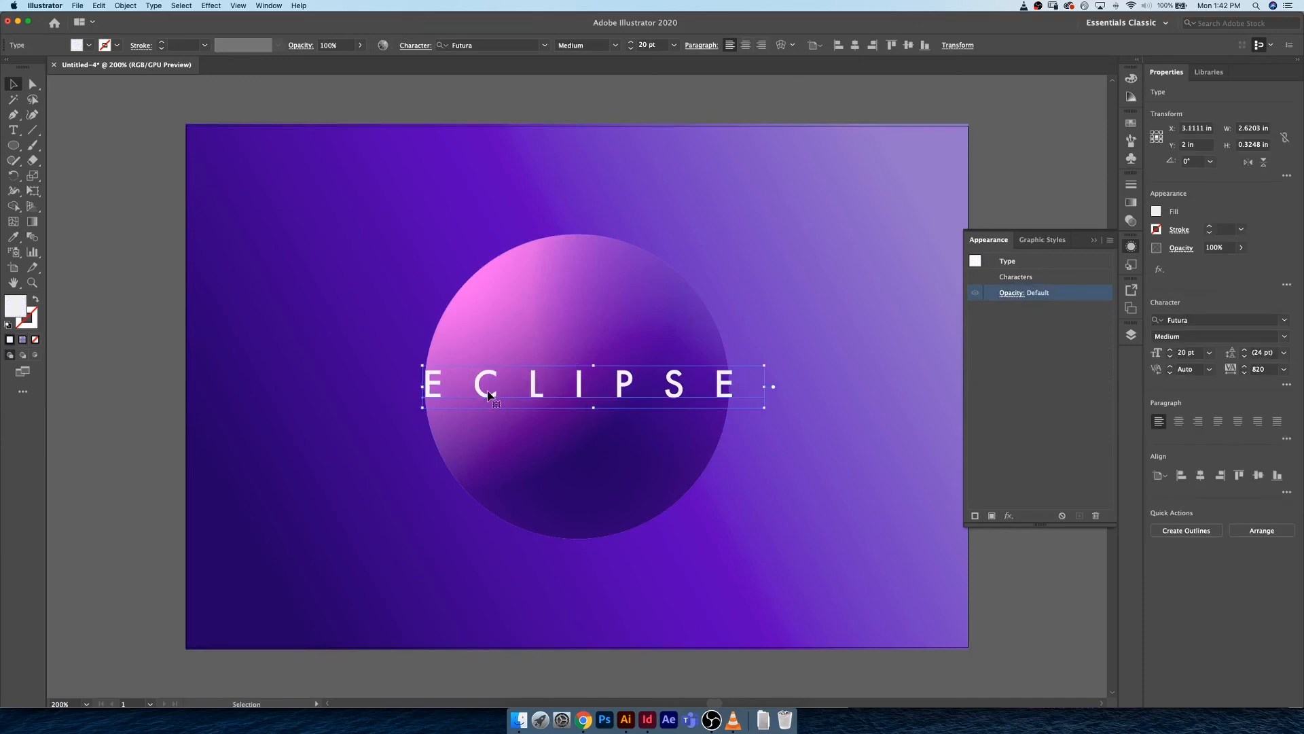
{"action": "key", "text": "Right"}
{"action": "key", "text": "Left"}
{"action": "key", "text": "Left"}
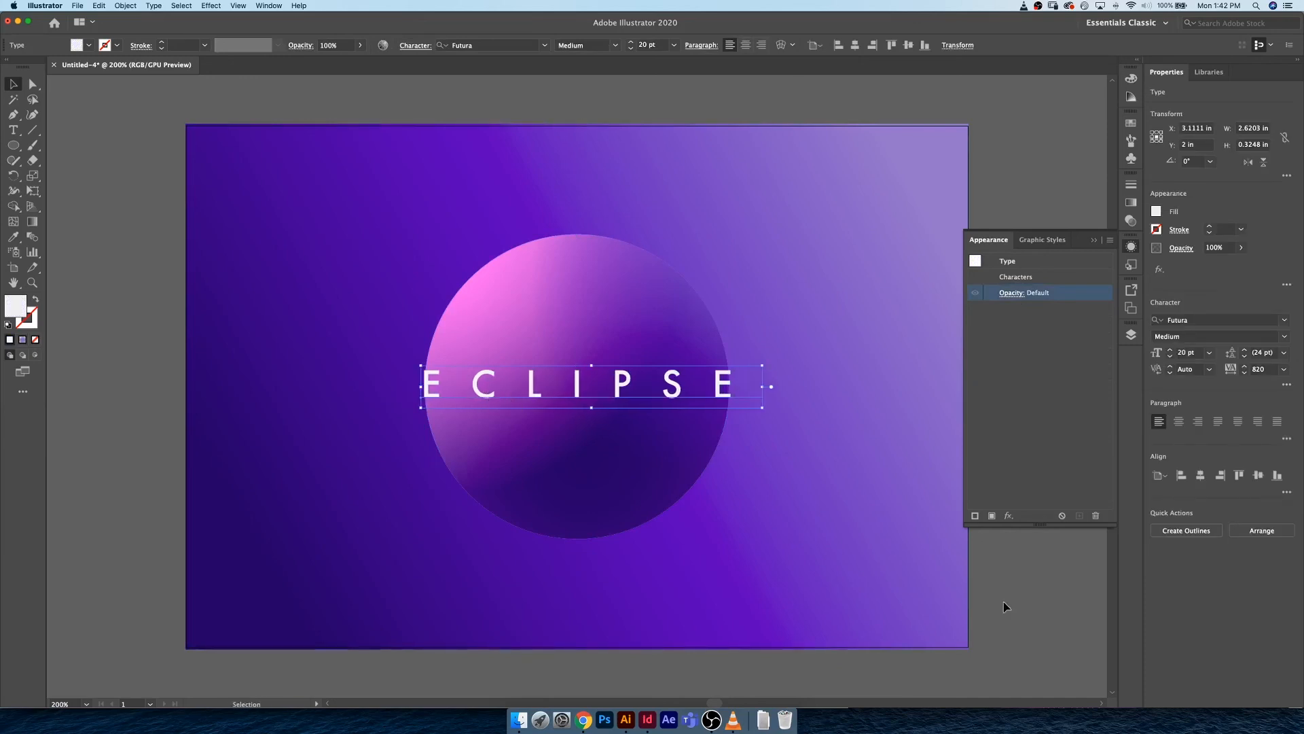
{"action": "left_click", "coordinate": [1050, 582]}
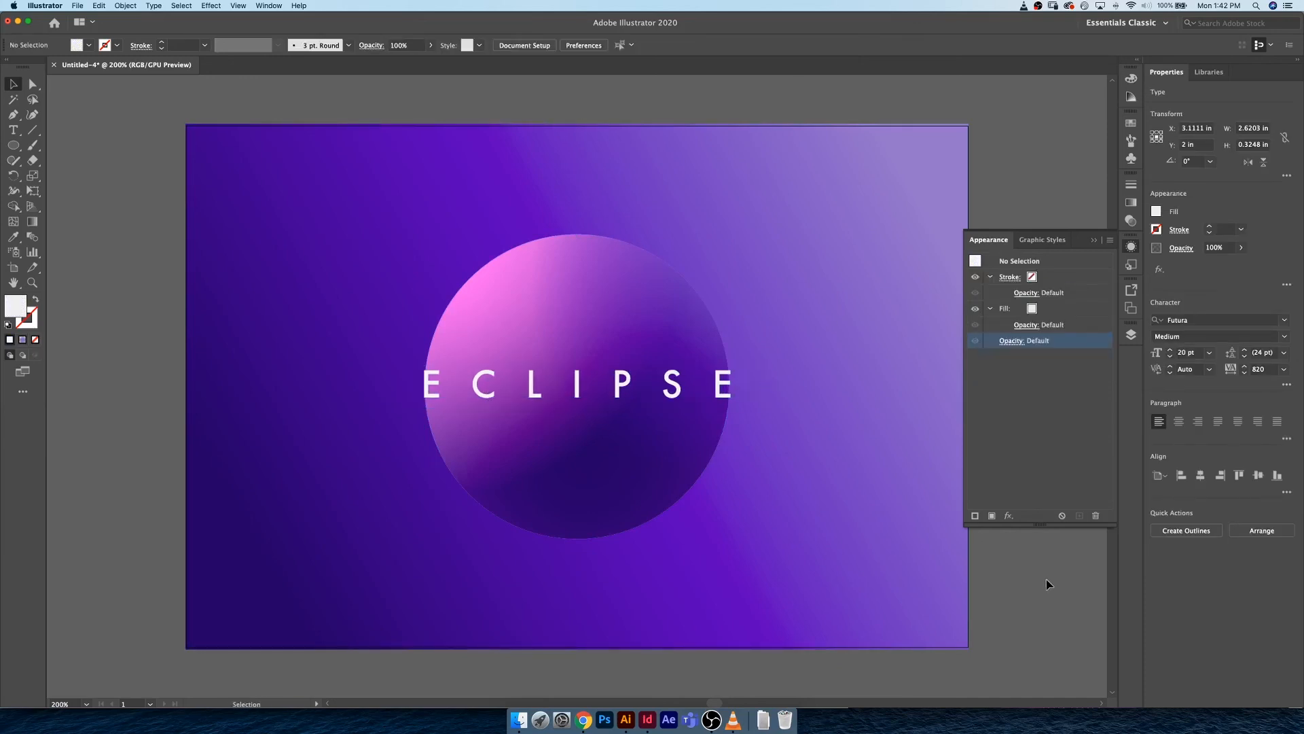
{"action": "left_click", "coordinate": [1131, 247]}
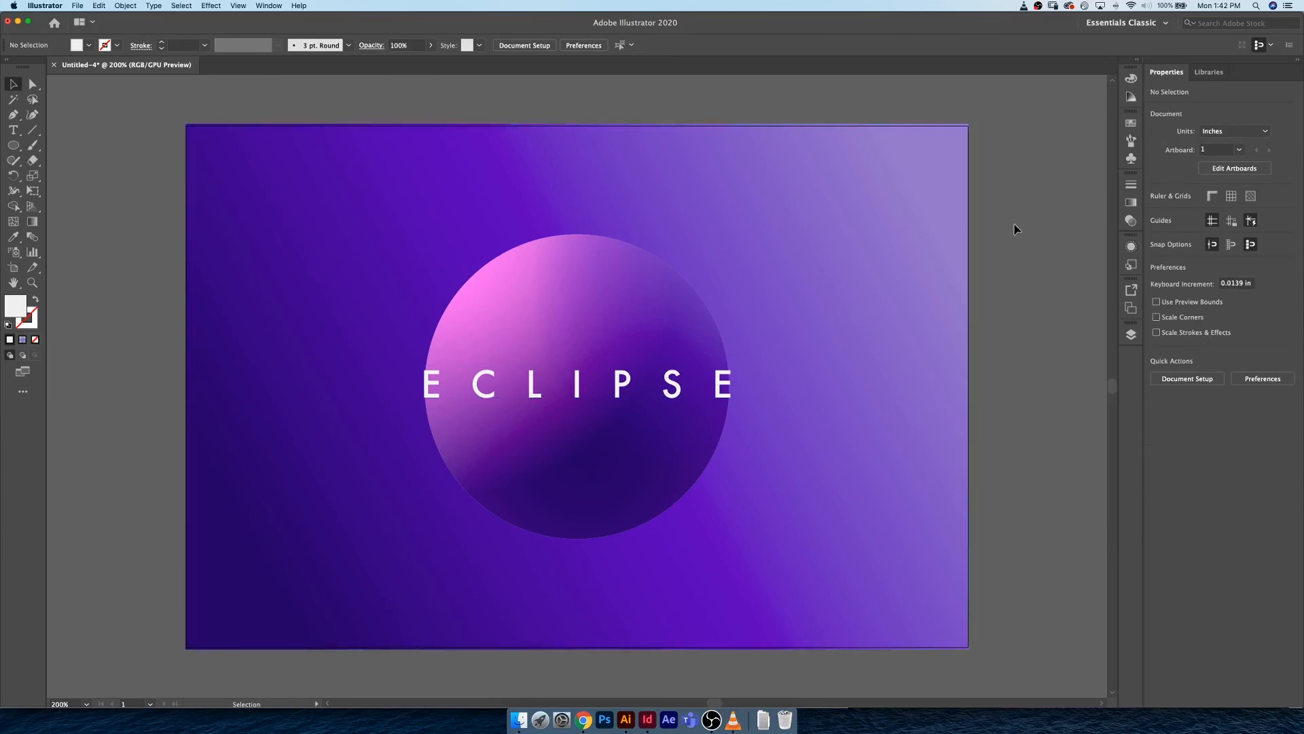
Select all the letters of ECLIPSE and tighten their tracking to 720
{"action": "key", "text": "super+minus"}
{"action": "key", "text": "super+equal"}
{"action": "left_click", "coordinate": [632, 391]}
{"action": "double_click", "coordinate": [632, 392]}
{"action": "key", "text": "super+a"}
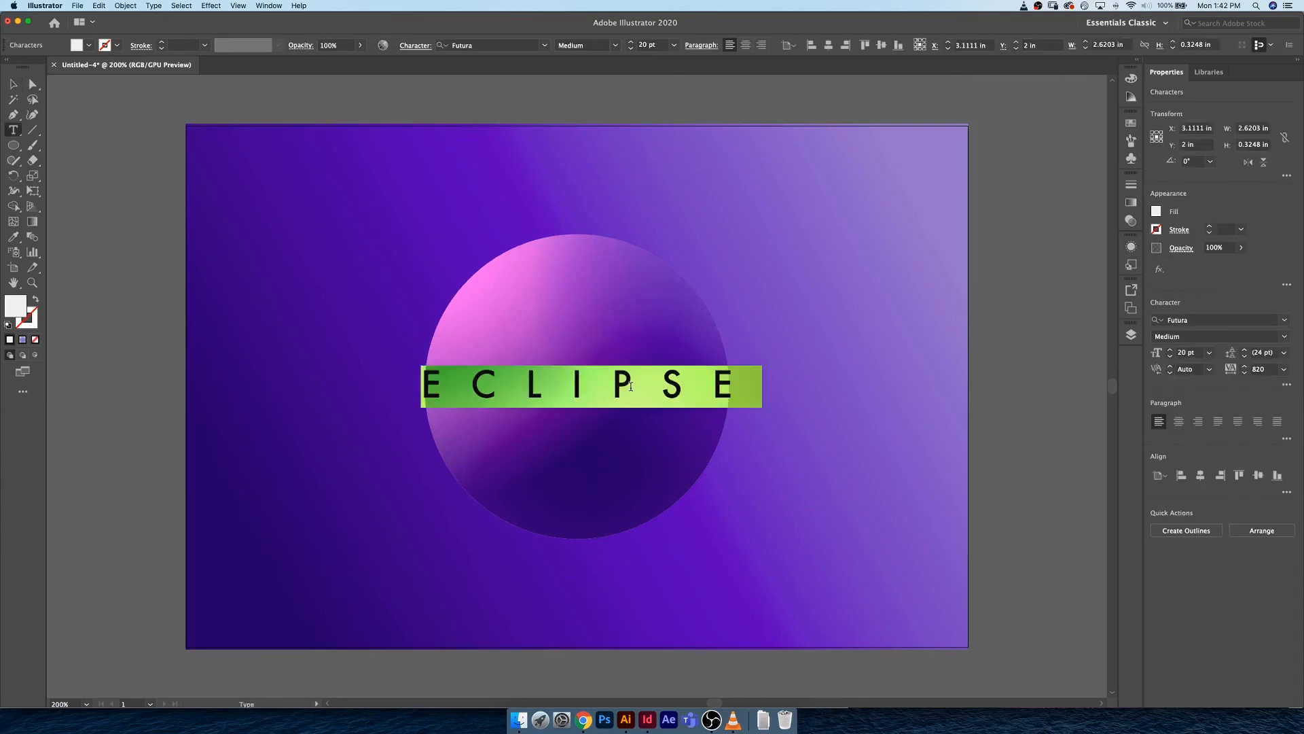
{"action": "key", "text": "alt+Left"}
{"action": "key", "text": "alt+Left"}
{"action": "key", "text": "alt+Left"}
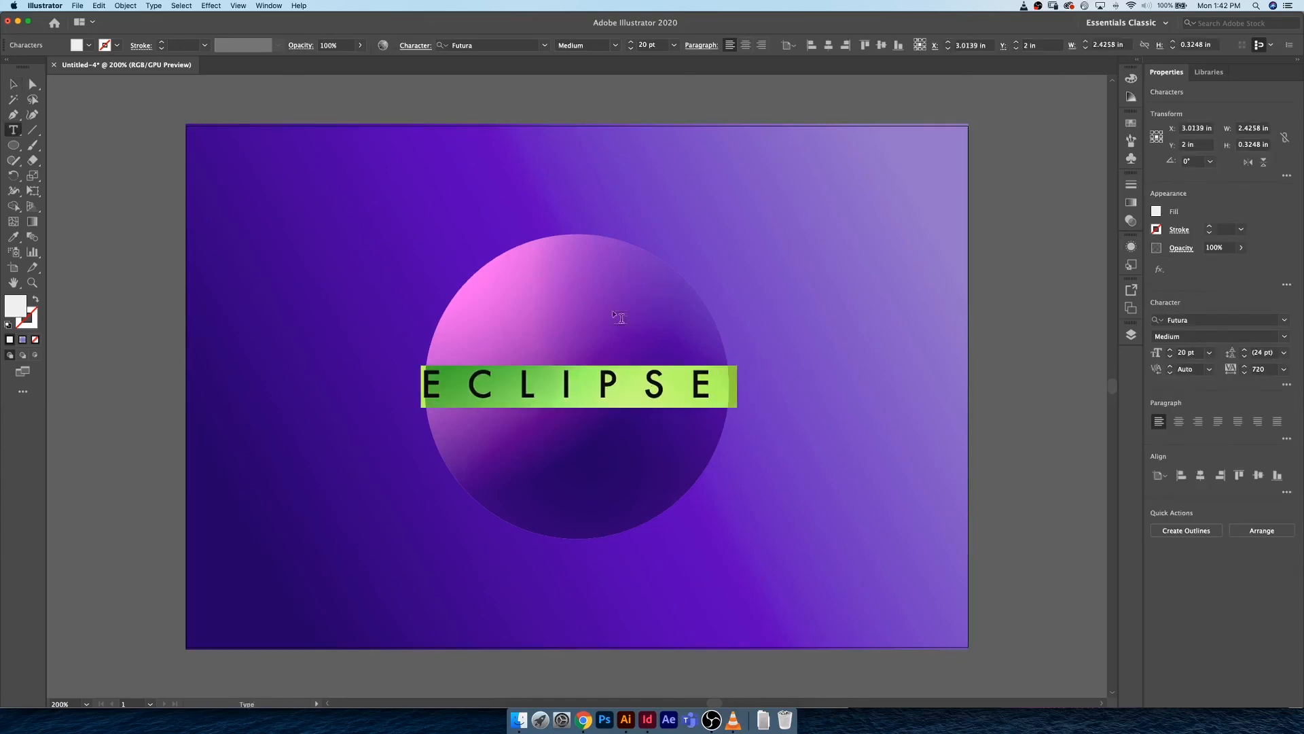
Nudge the ECLIPSE text right to about X 3.08 in and slightly downward to centre it visually over the circle
{"action": "left_click", "coordinate": [18, 88]}
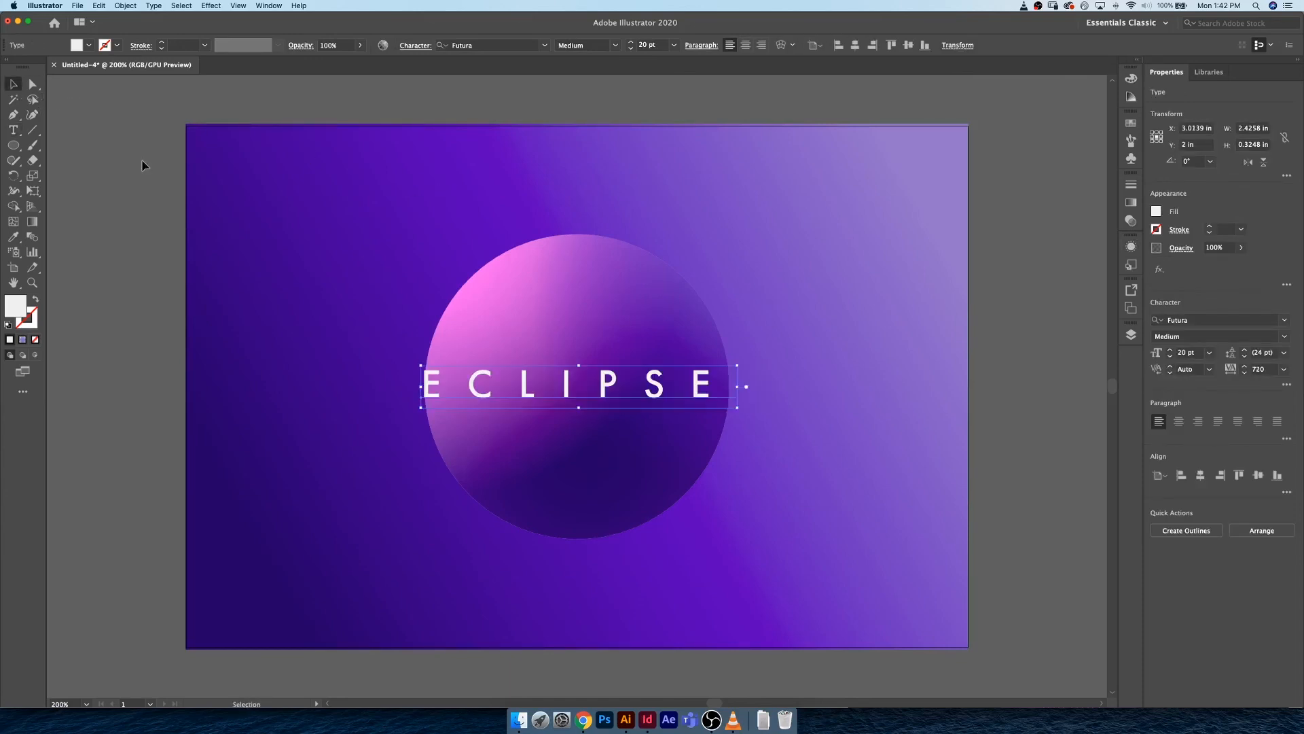
{"action": "key", "text": "shift+Right"}
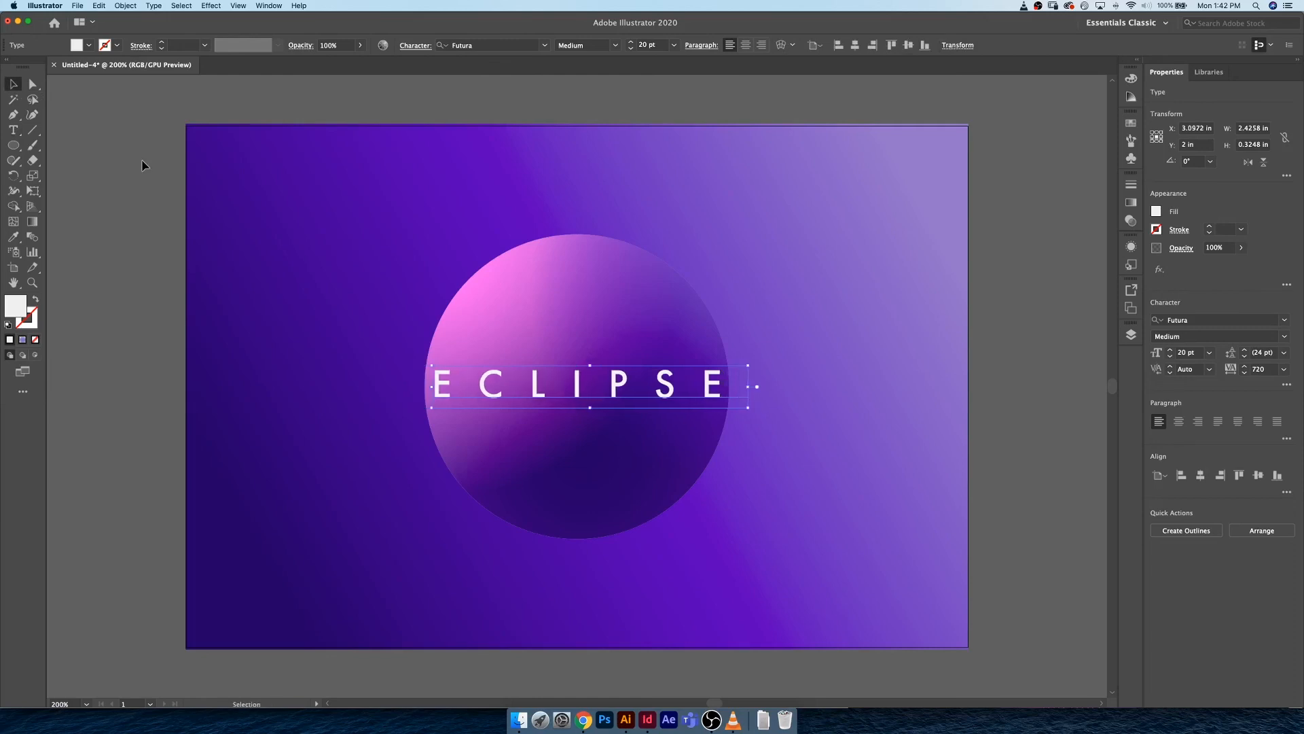
{"action": "key", "text": "Down"}
{"action": "left_click", "coordinate": [141, 167]}
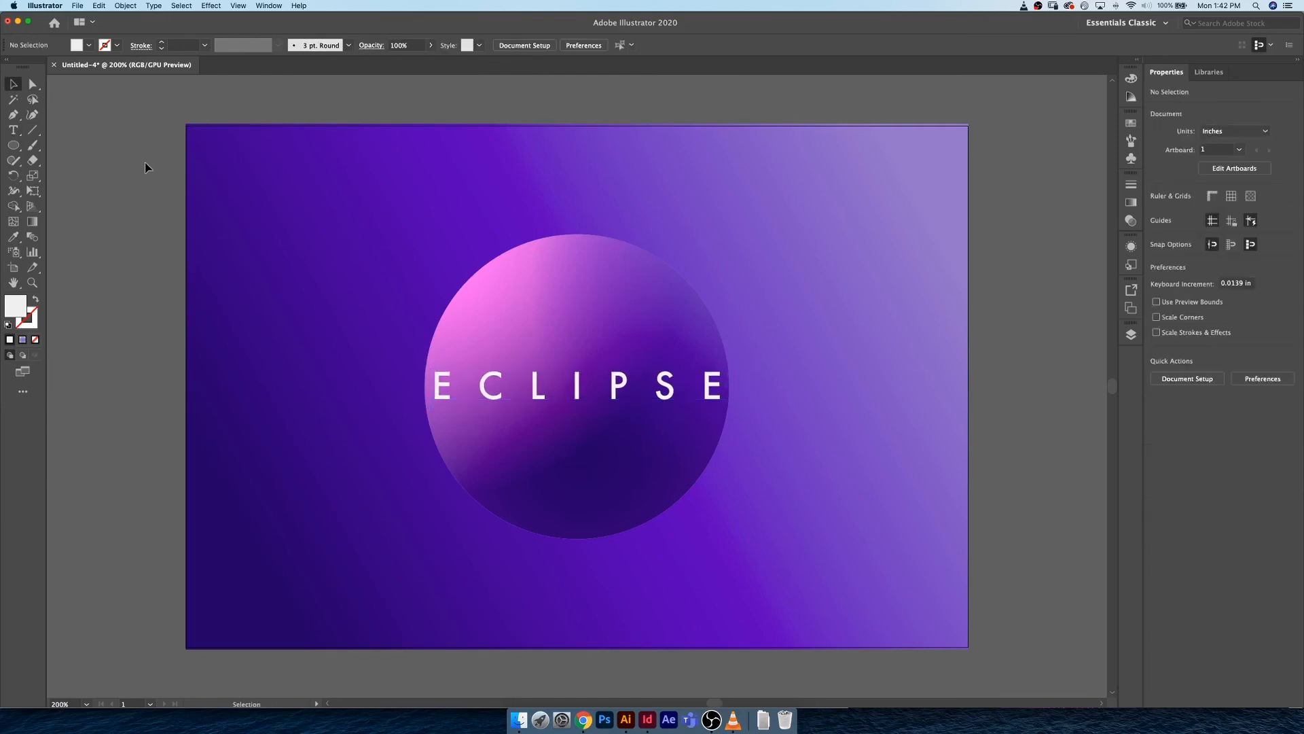
{"action": "left_click", "coordinate": [531, 393]}
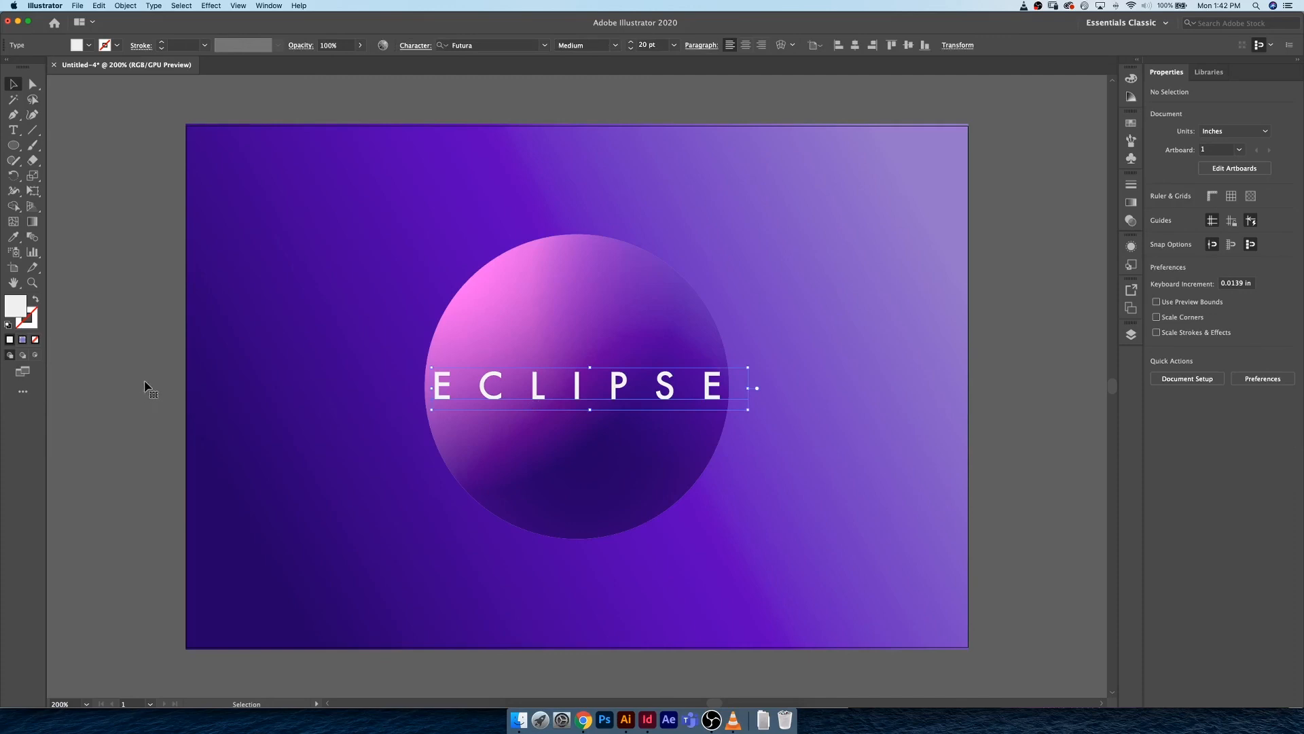
{"action": "key", "text": "Left"}
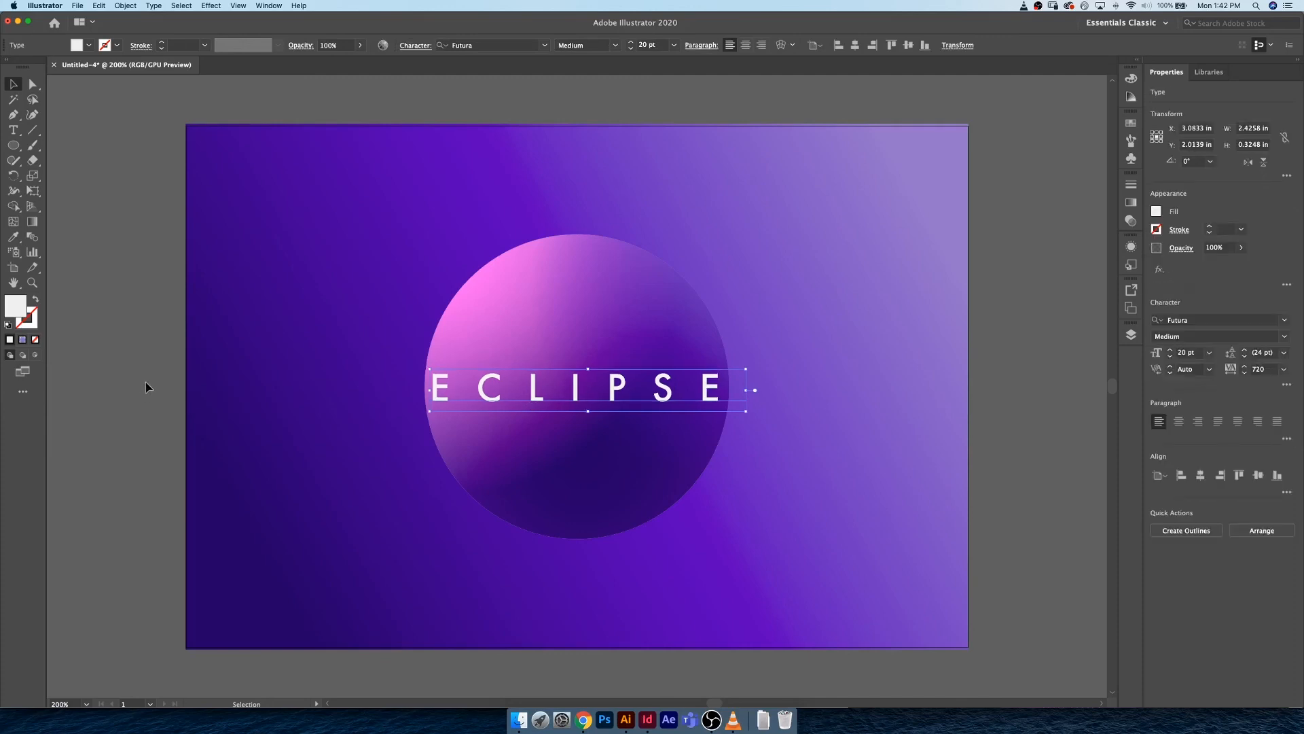